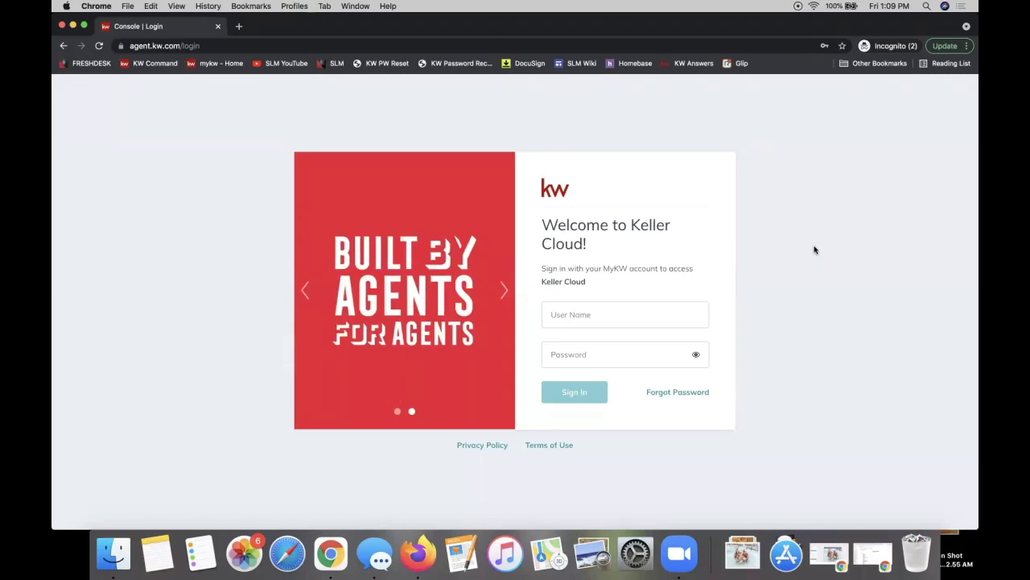
# Load agent.kw.com in the incognito window, then place a regular Chrome New Tab window over it.
pyautogui.click(212, 48)
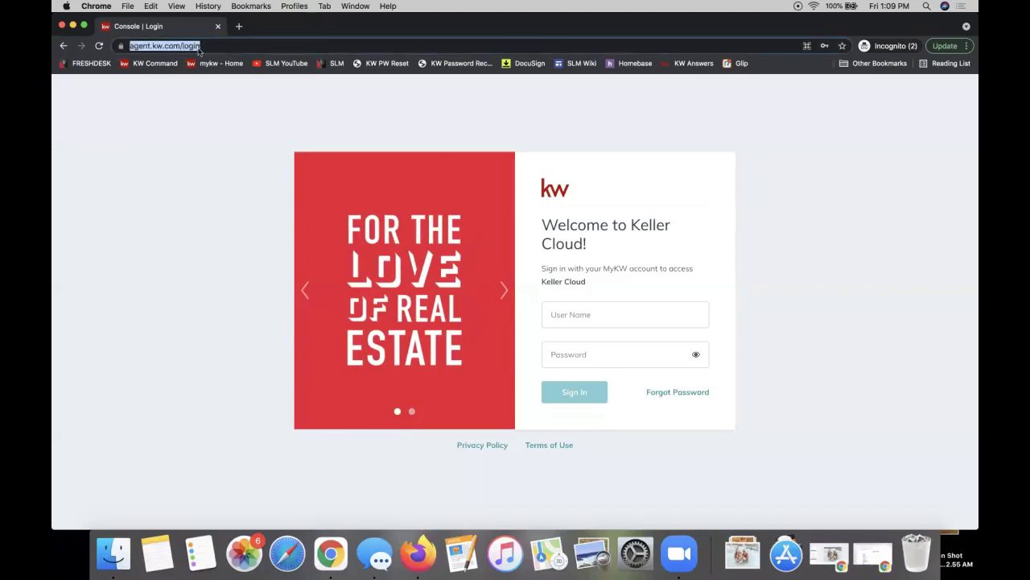
pyautogui.write('agent.kw.com')
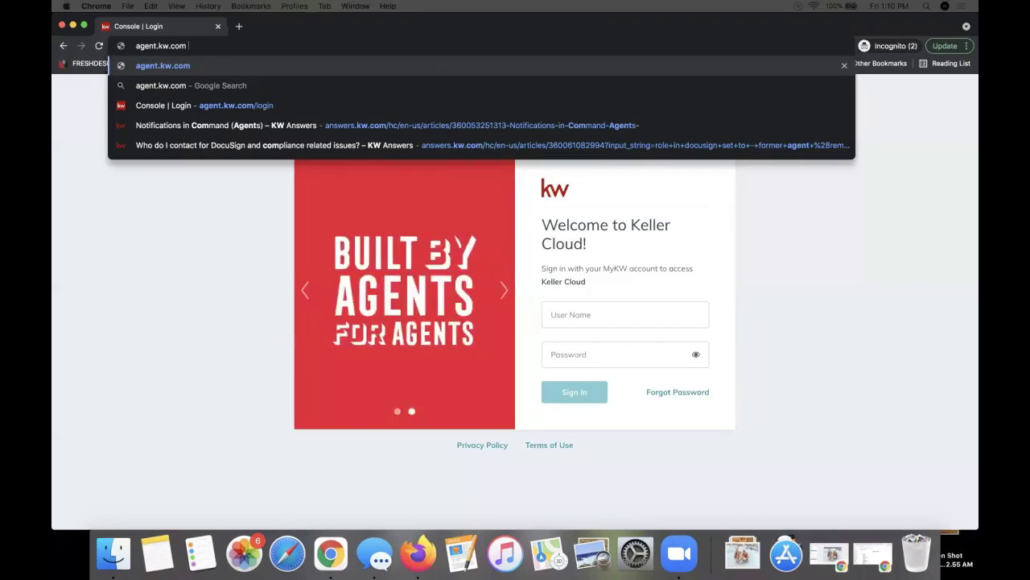
pyautogui.moveTo(978, 109); pyautogui.dragTo(978, 153)
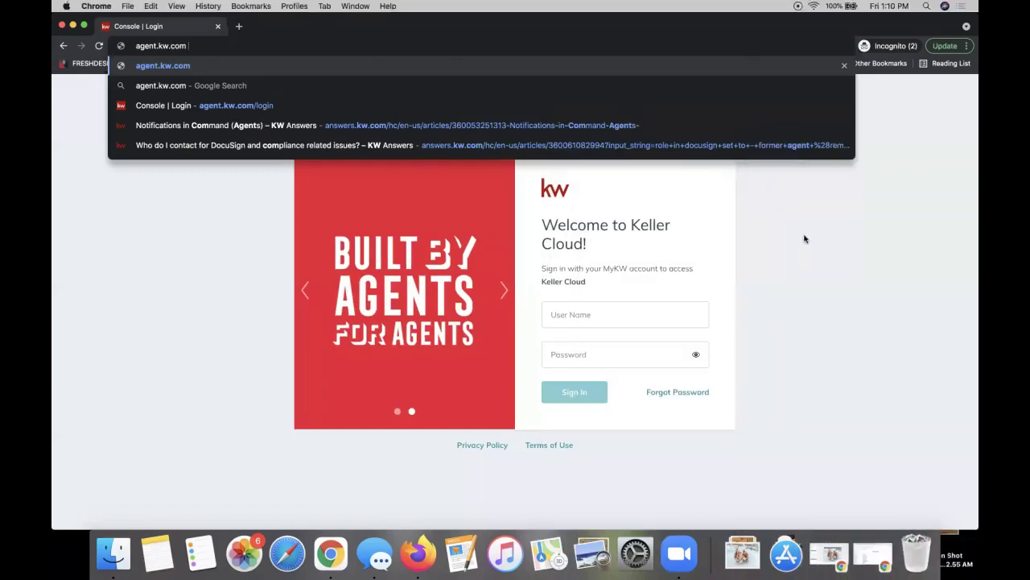
pyautogui.press('Return')
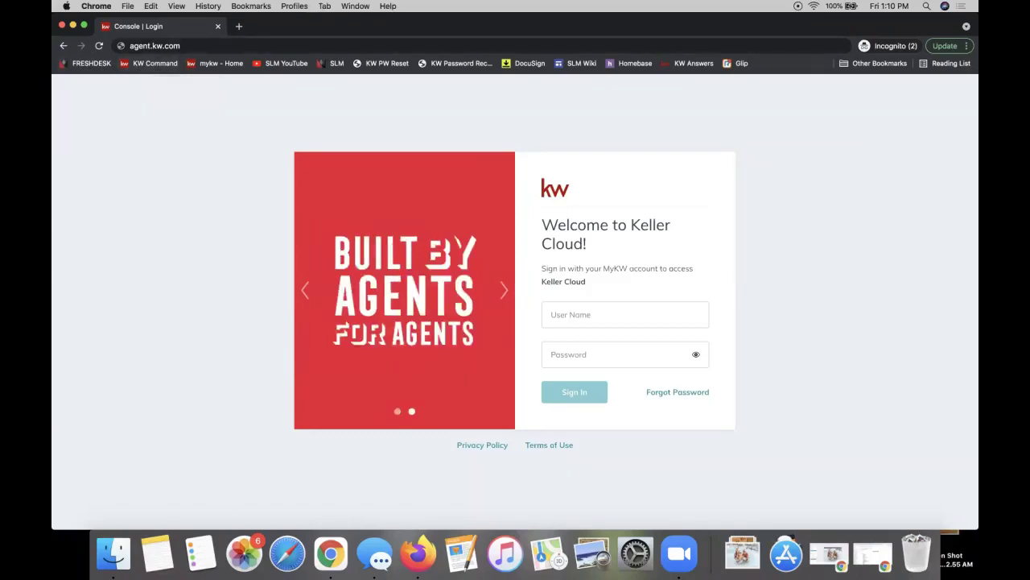
pyautogui.moveTo(977, 241); pyautogui.dragTo(313, 29)
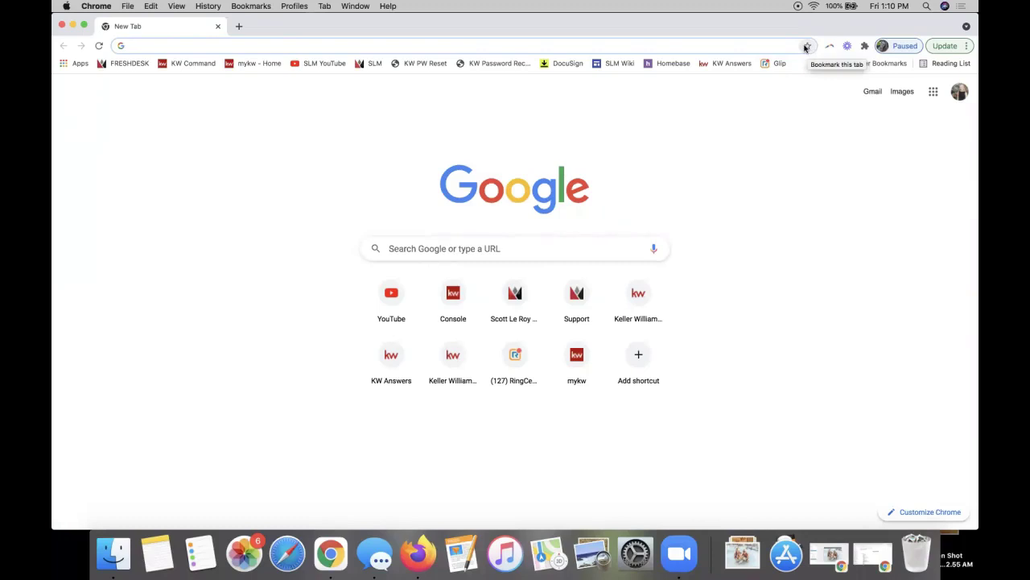
# Move the New Tab window down to partly uncover the incognito KW login page.
pyautogui.click(806, 47)
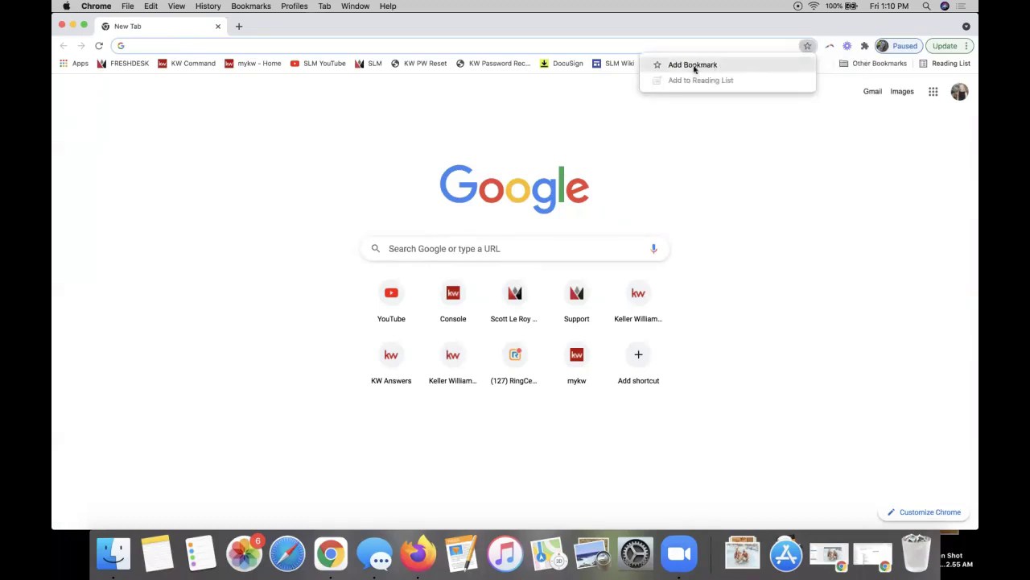
pyautogui.click(209, 129)
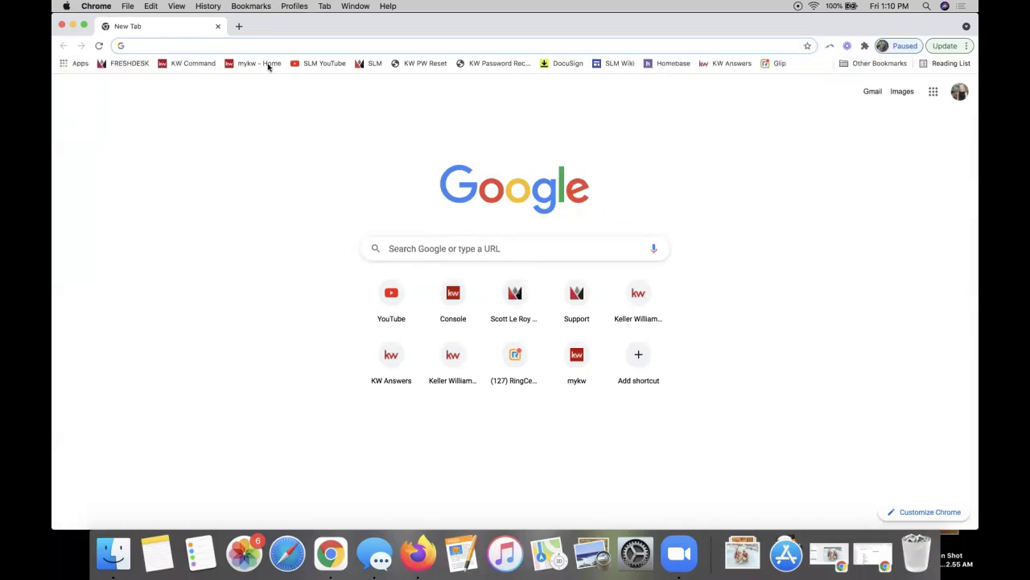
pyautogui.click(359, 39)
pyautogui.moveTo(249, 32); pyautogui.dragTo(218, 167)
# Sign in to KW Command by entering the user name and choosing the saved login.
pyautogui.click(195, 140)
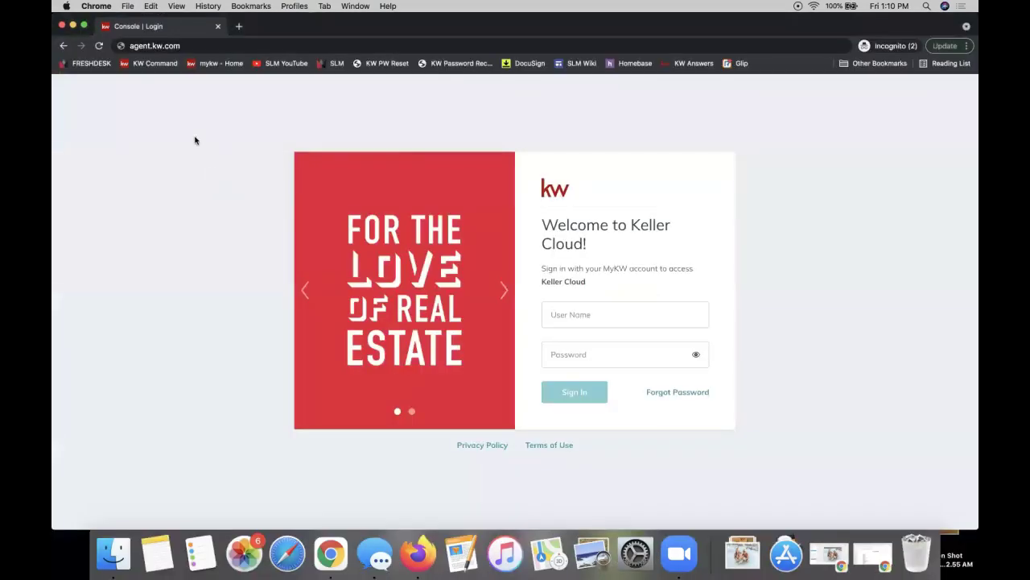
pyautogui.click(567, 320)
pyautogui.write('leah')
pyautogui.press('Down')
pyautogui.press('Return')
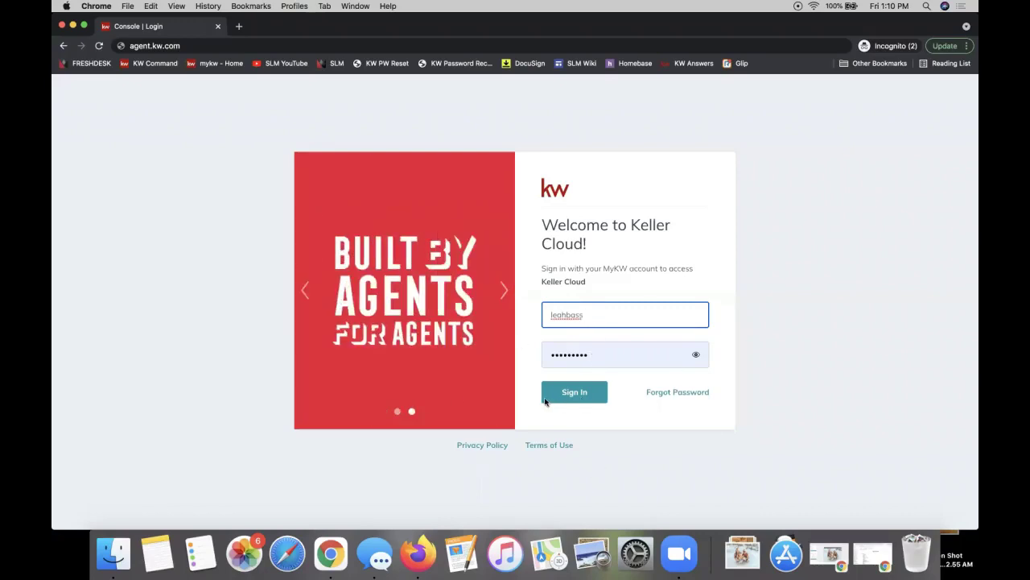
pyautogui.click(574, 394)
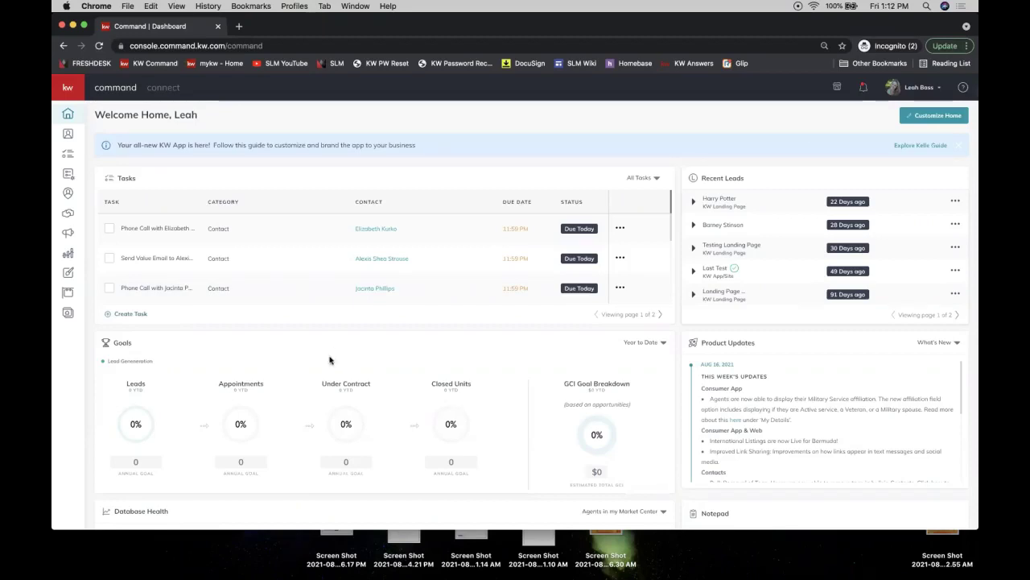
# Maximize the browser window and open the account menu from the header.
pyautogui.doubleClick(543, 24)
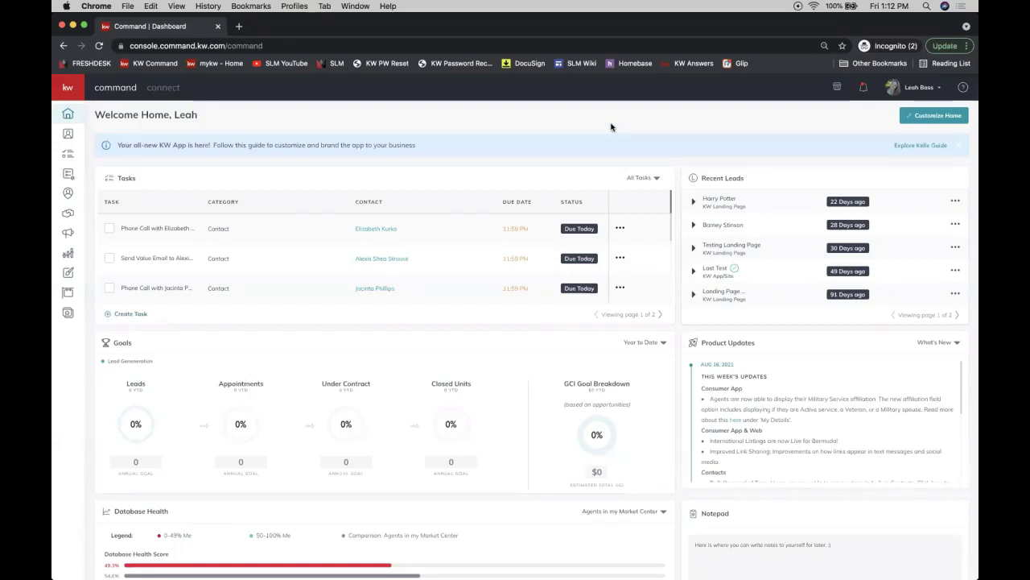
pyautogui.click(926, 95)
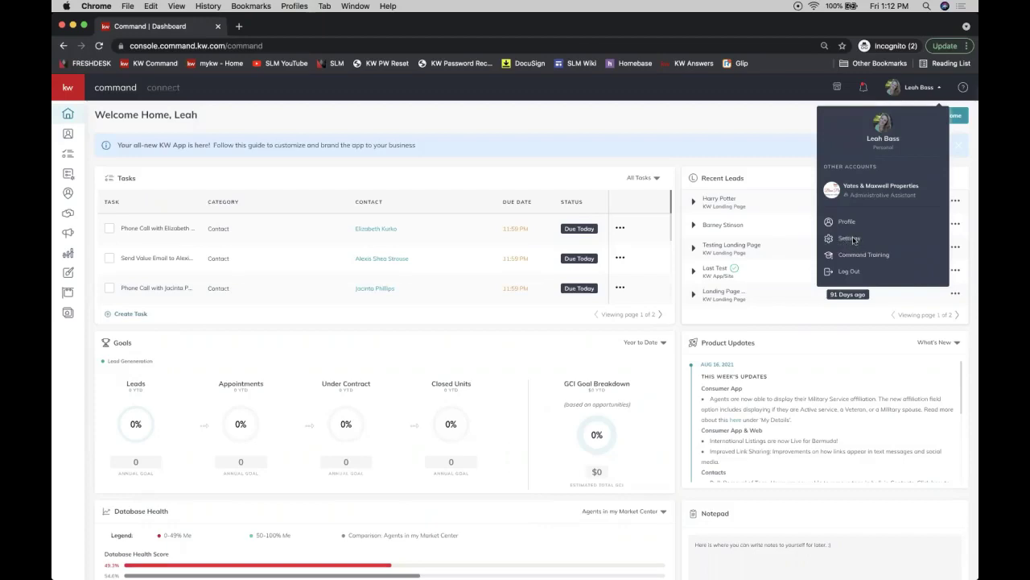
# Go to Settings and expand Connect Settings to reveal Marketing Profile.
pyautogui.click(851, 239)
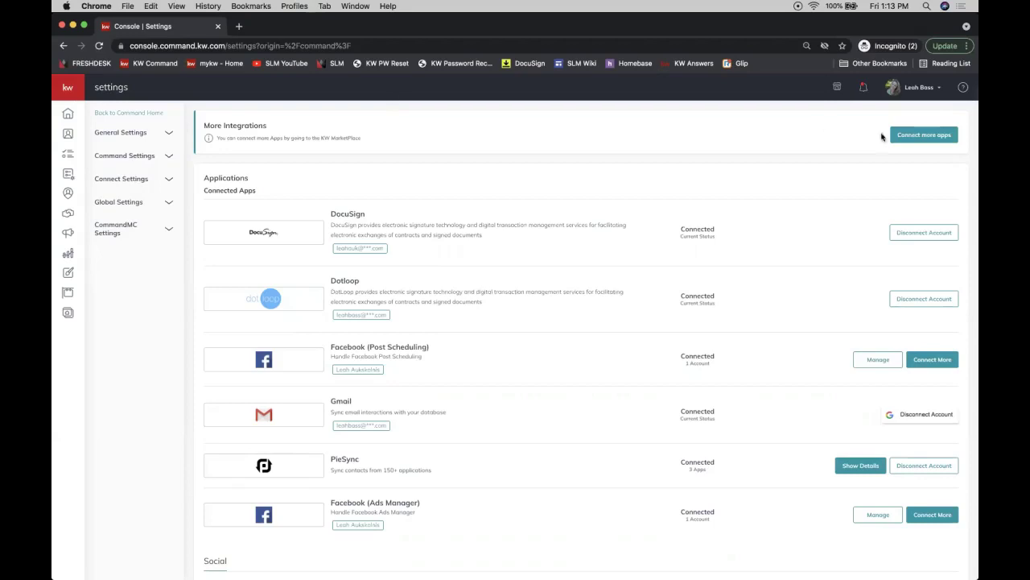
pyautogui.click(924, 89)
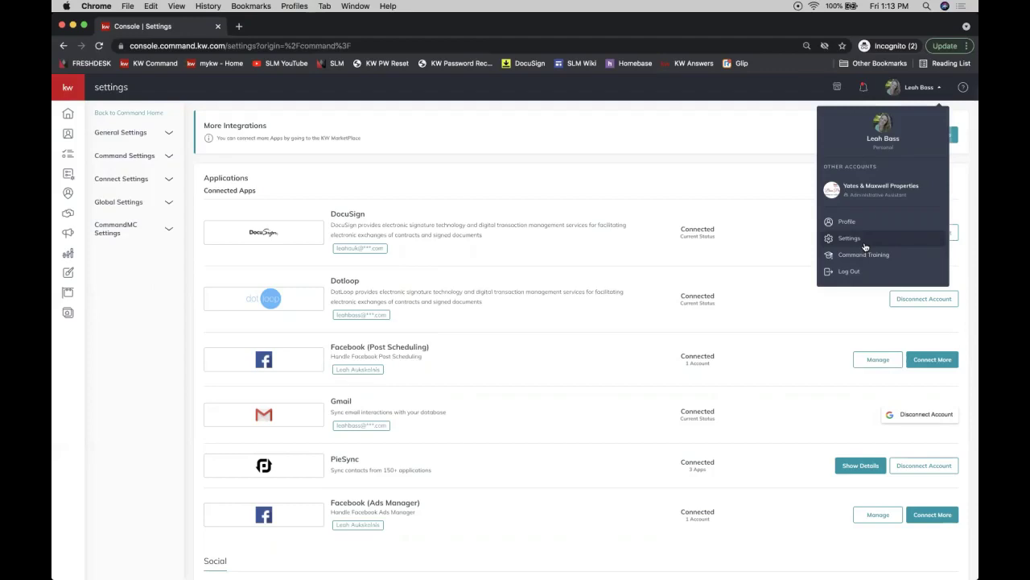
pyautogui.click(130, 185)
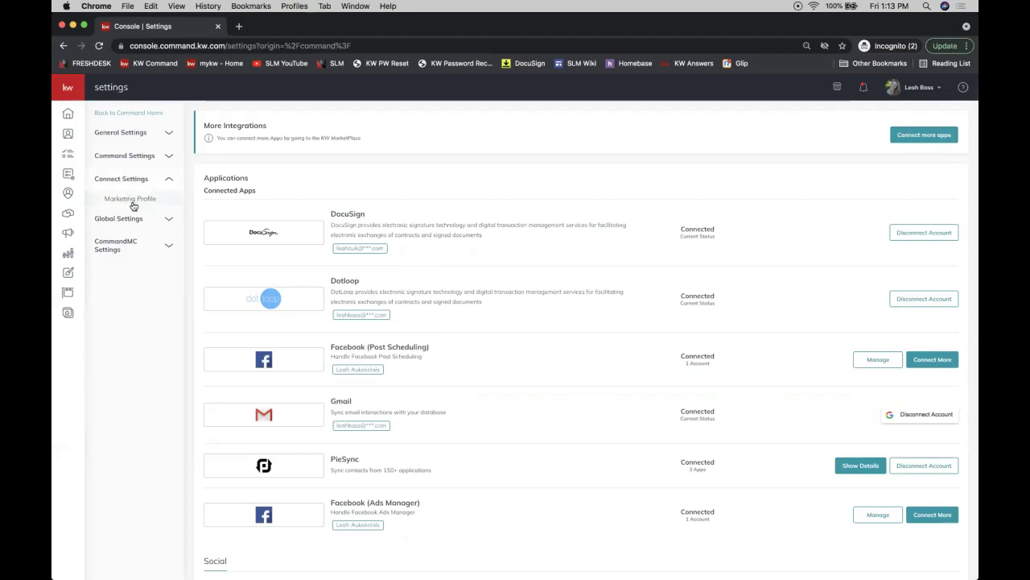
pyautogui.click(131, 201)
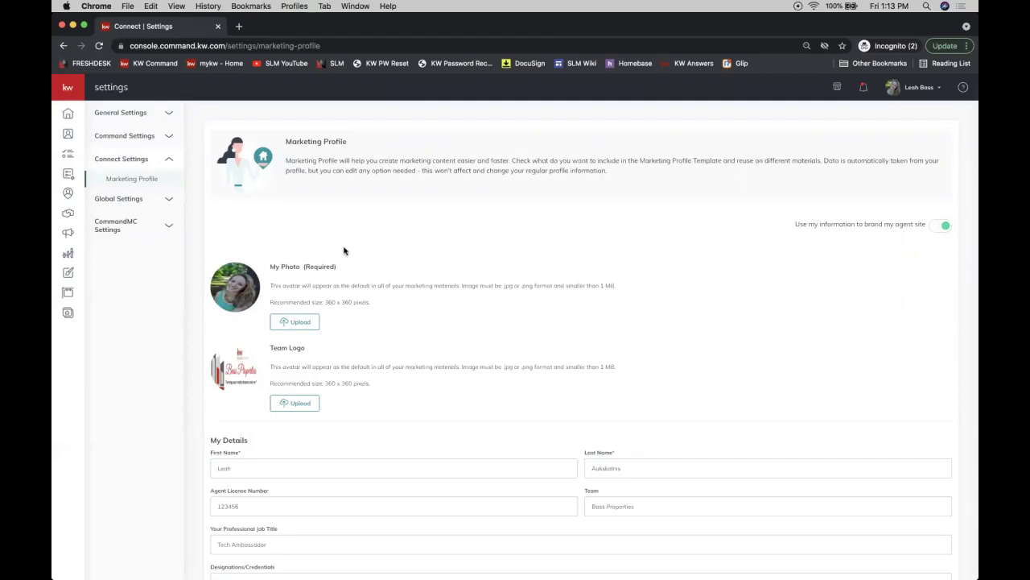
pyautogui.scroll(-3, 343, 250)
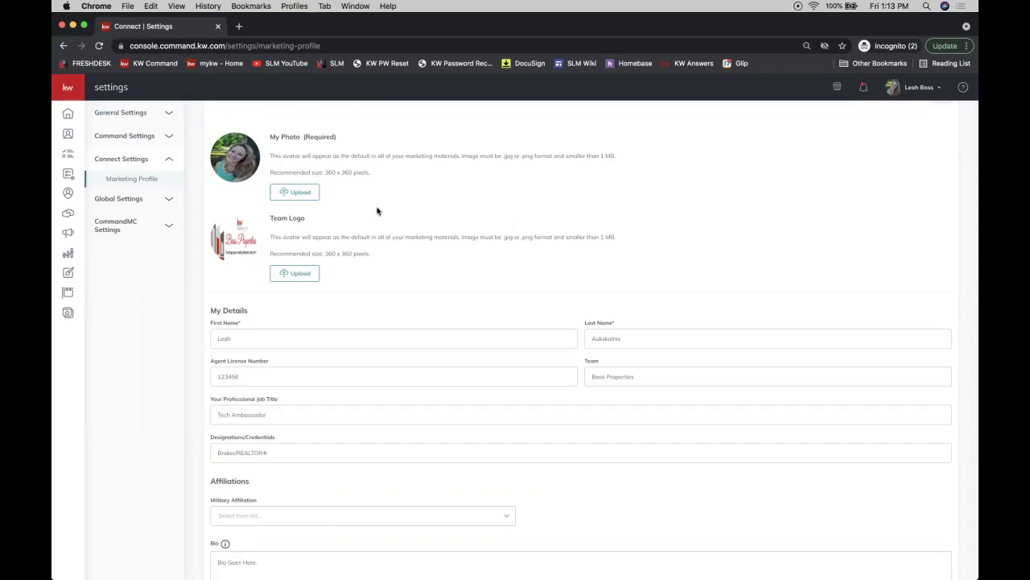
pyautogui.scroll(4, 406, 203)
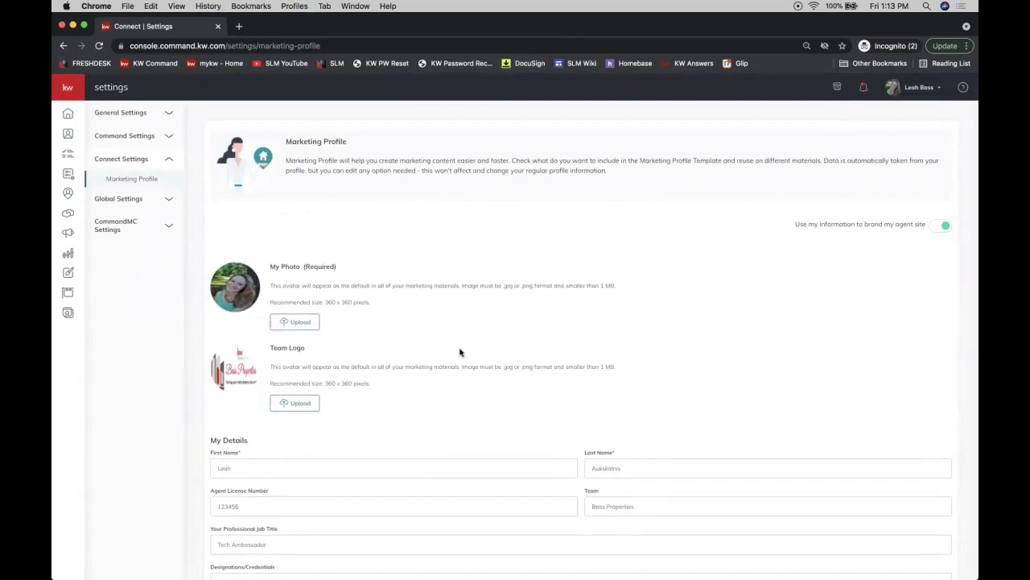
pyautogui.scroll(-2, 461, 352)
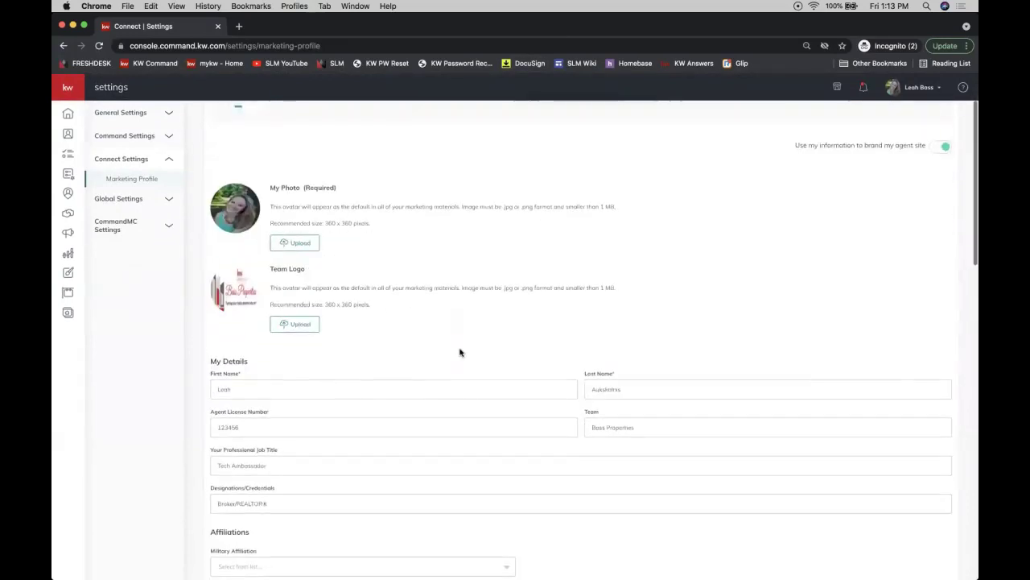
pyautogui.scroll(-4, 520, 417)
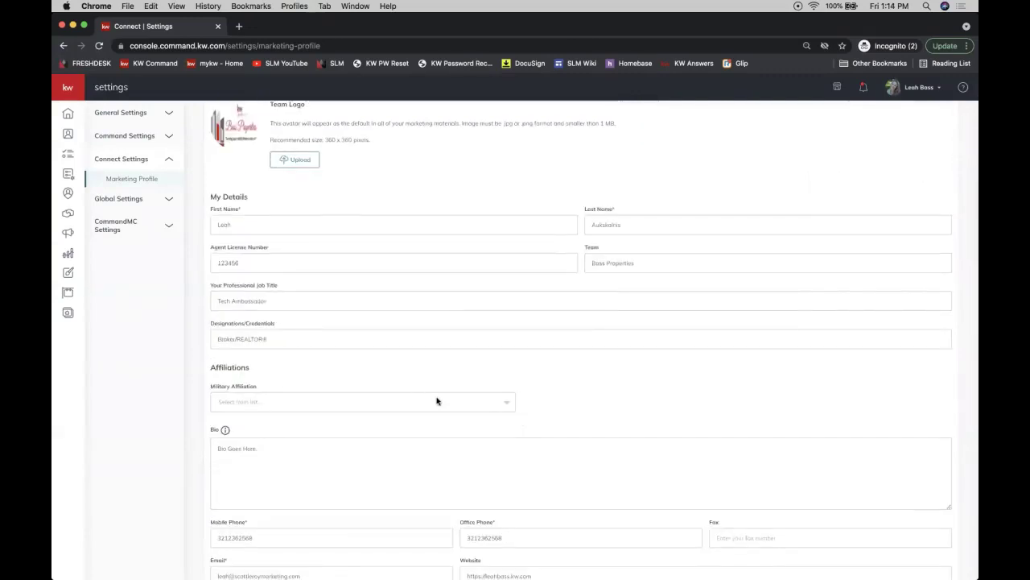
pyautogui.scroll(5, 437, 401)
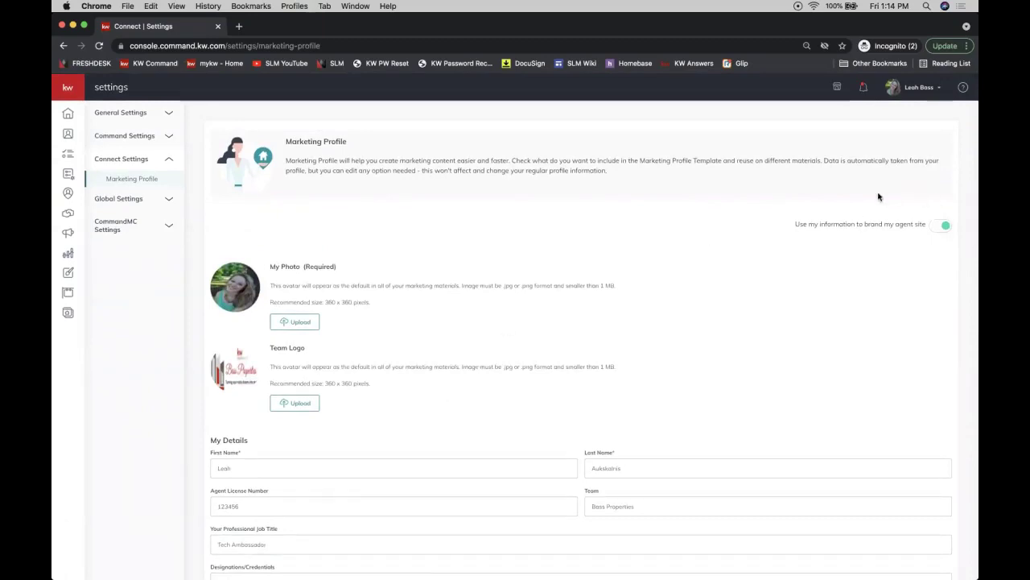
pyautogui.click(916, 90)
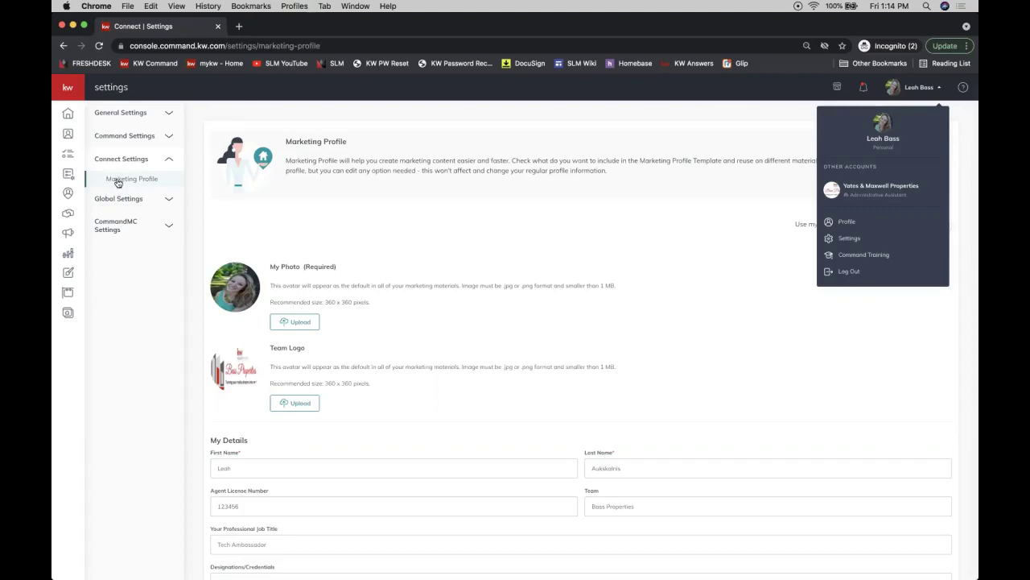
pyautogui.click(320, 266)
pyautogui.scroll(-3, 319, 265)
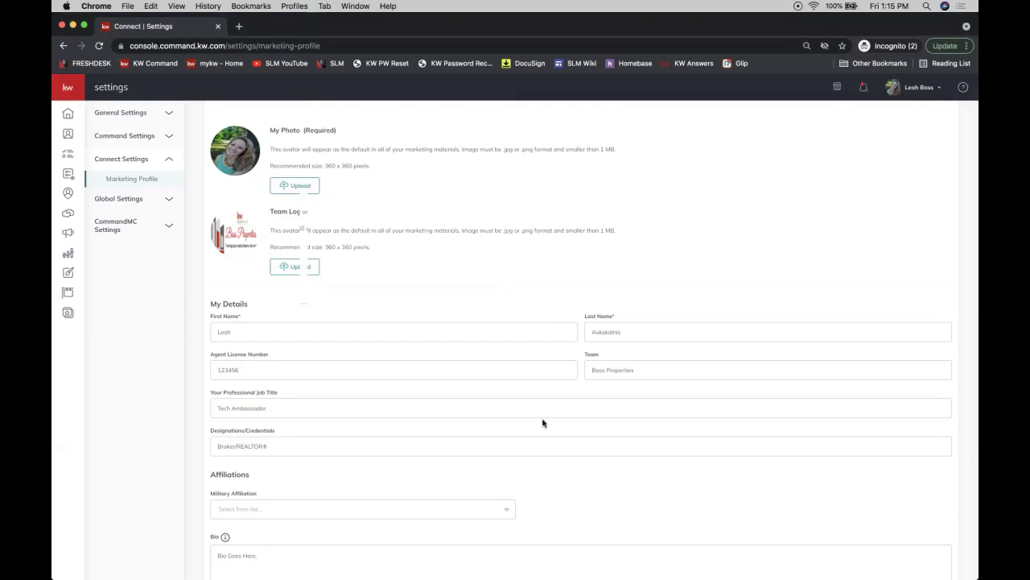
pyautogui.scroll(-3, 542, 423)
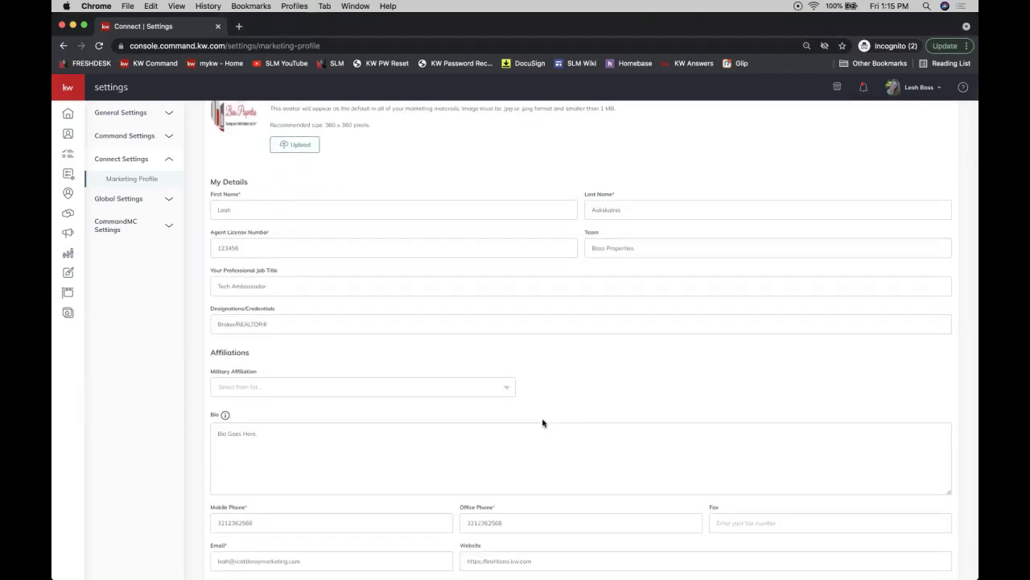
pyautogui.rightClick(543, 423)
pyautogui.click(544, 390)
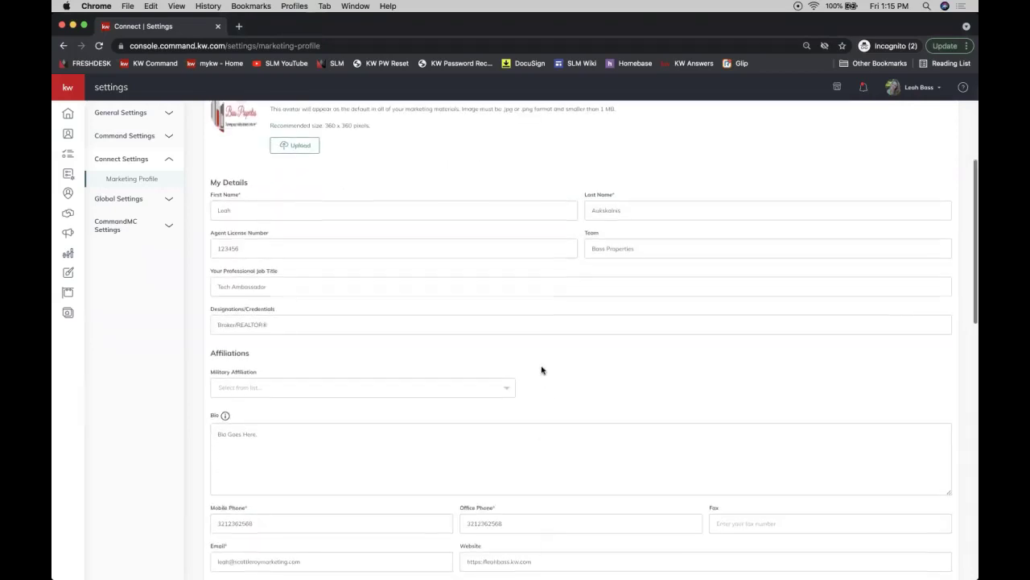
pyautogui.scroll(5, 543, 367)
pyautogui.doubleClick(322, 188)
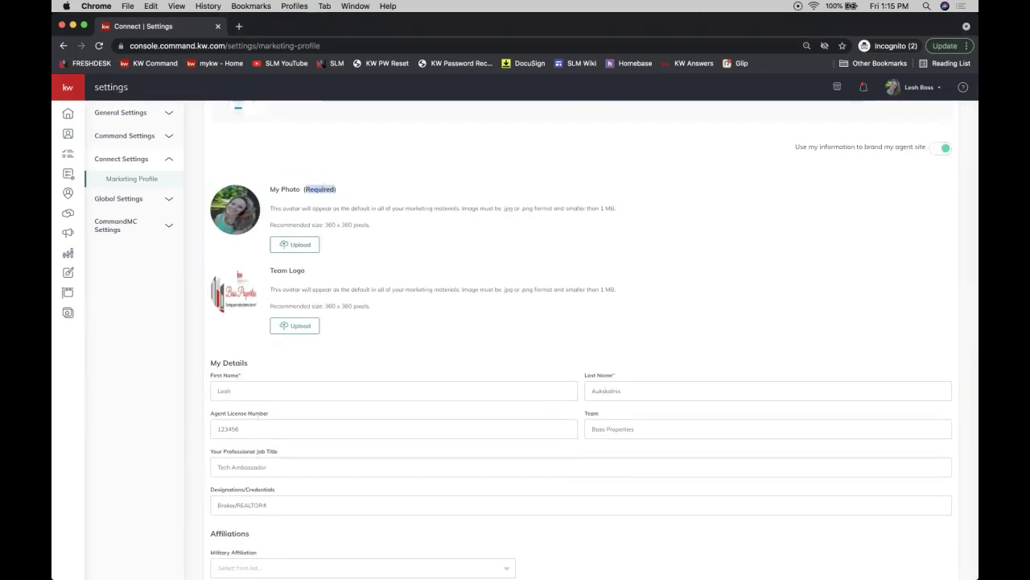
pyautogui.scroll(-3, 443, 398)
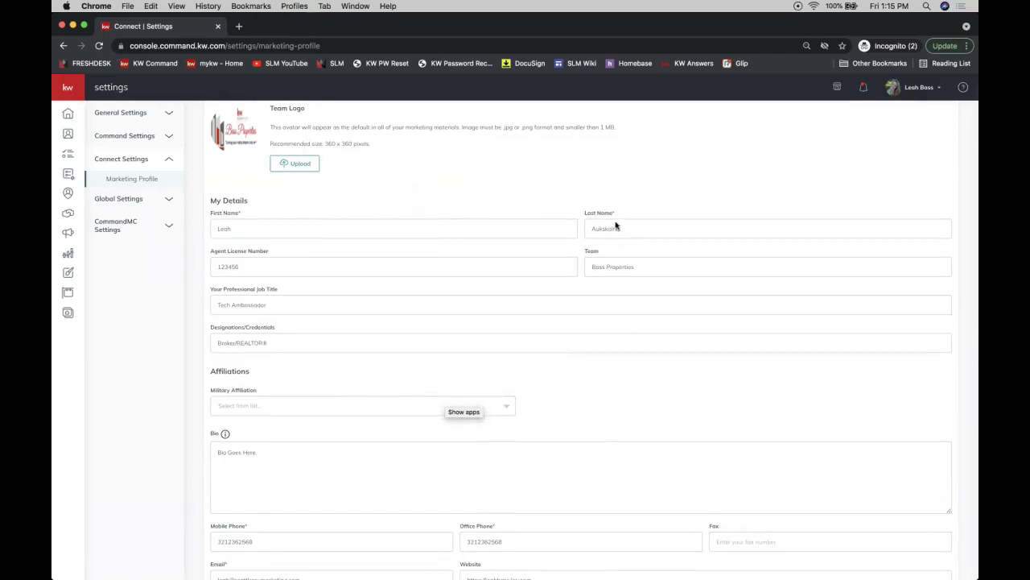
pyautogui.scroll(-4, 564, 425)
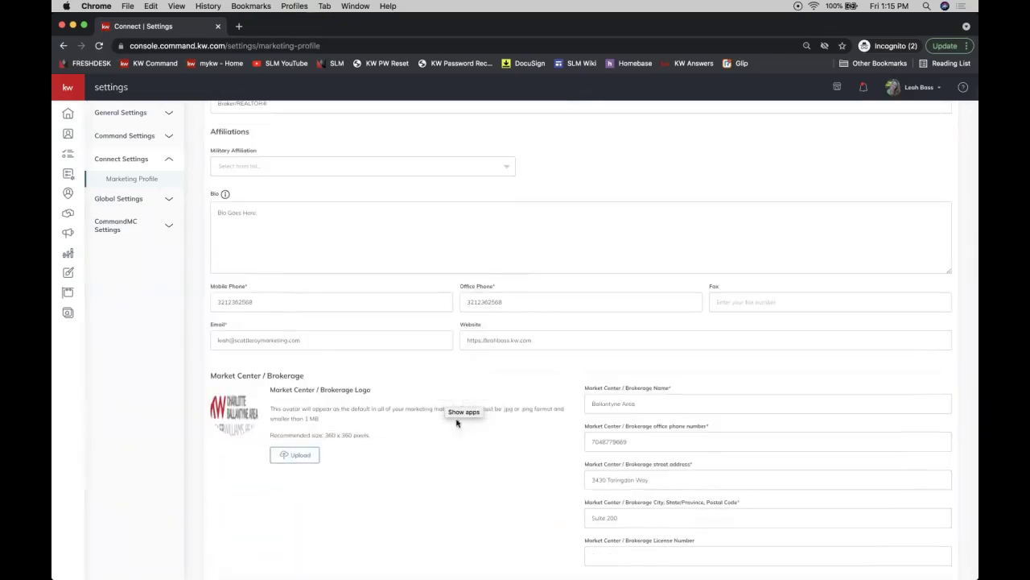
pyautogui.scroll(-3, 510, 381)
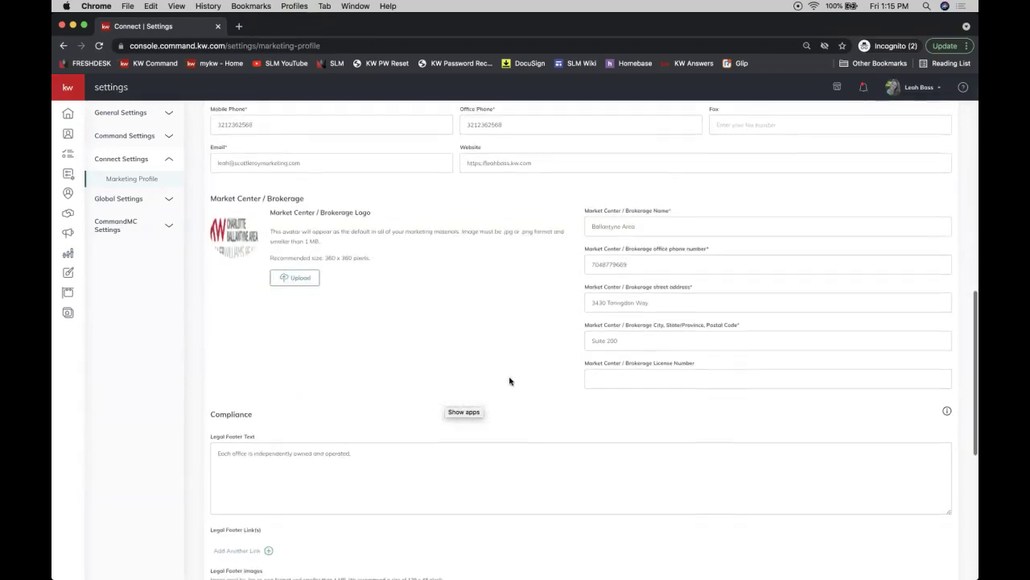
pyautogui.scroll(-5, 510, 381)
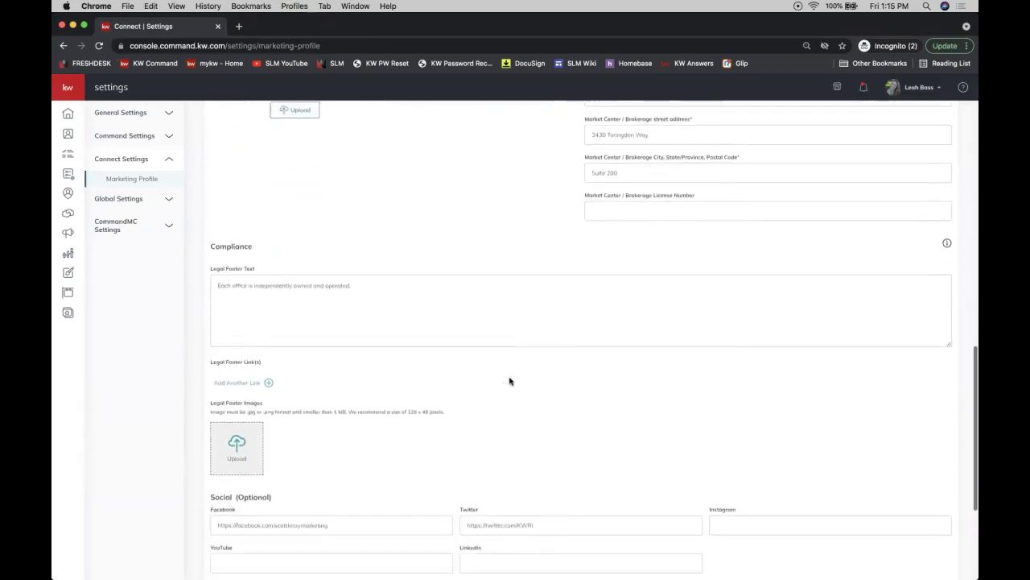
pyautogui.scroll(-1, 509, 380)
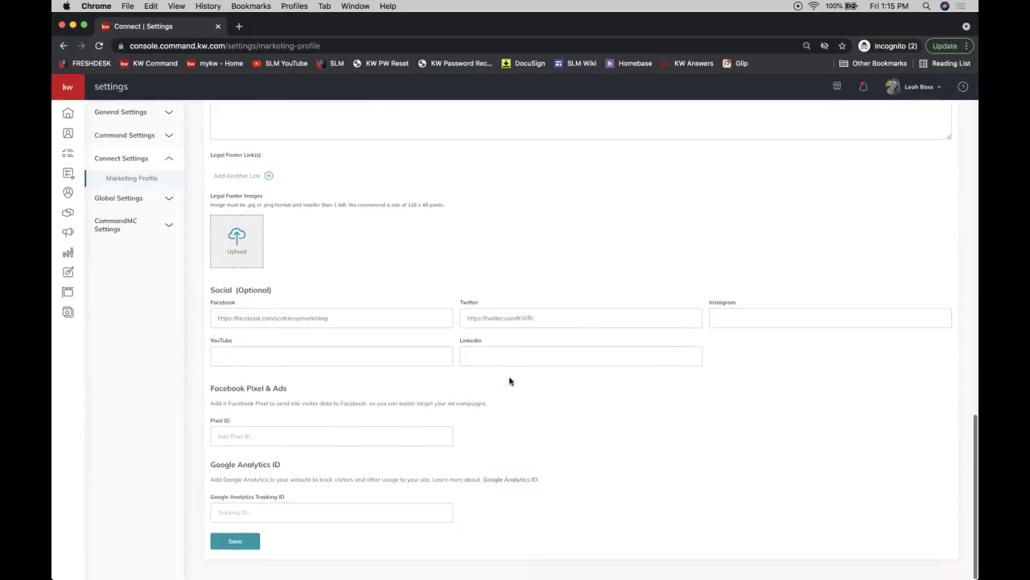
pyautogui.tripleClick(234, 290)
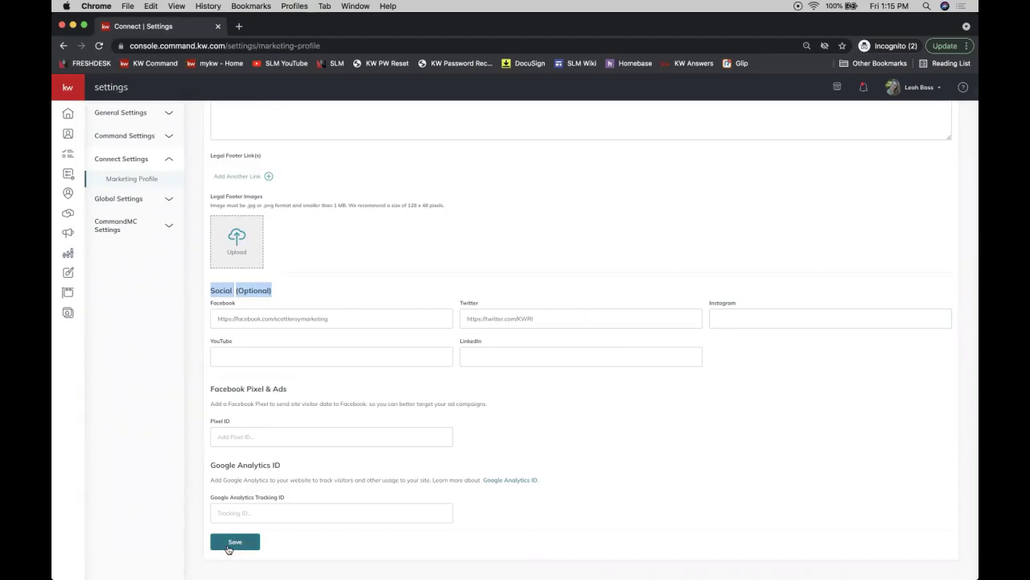
# Save the Marketing Profile, close the saved confirmation, and save once more.
pyautogui.click(229, 545)
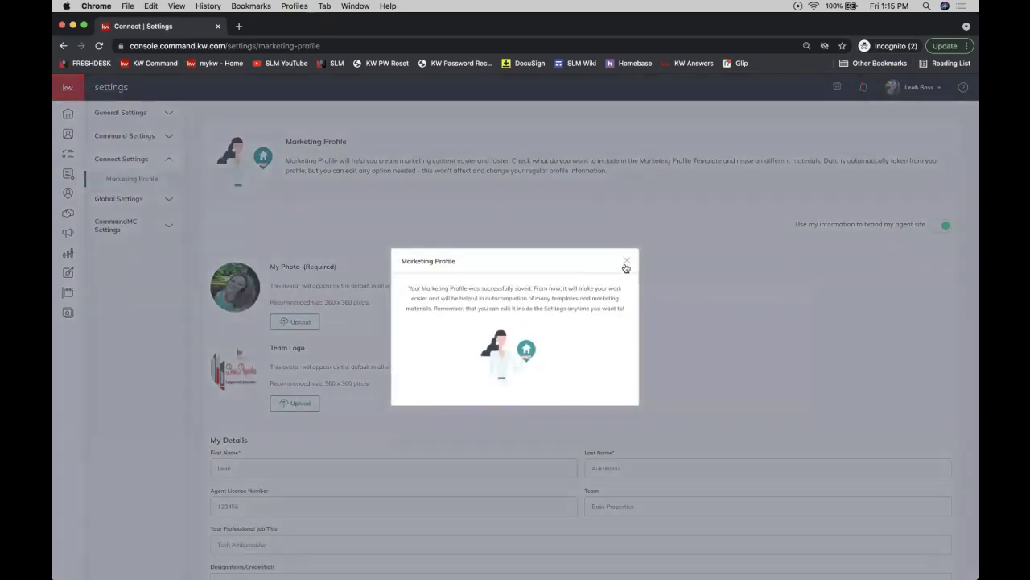
pyautogui.click(625, 264)
pyautogui.scroll(-15, 568, 299)
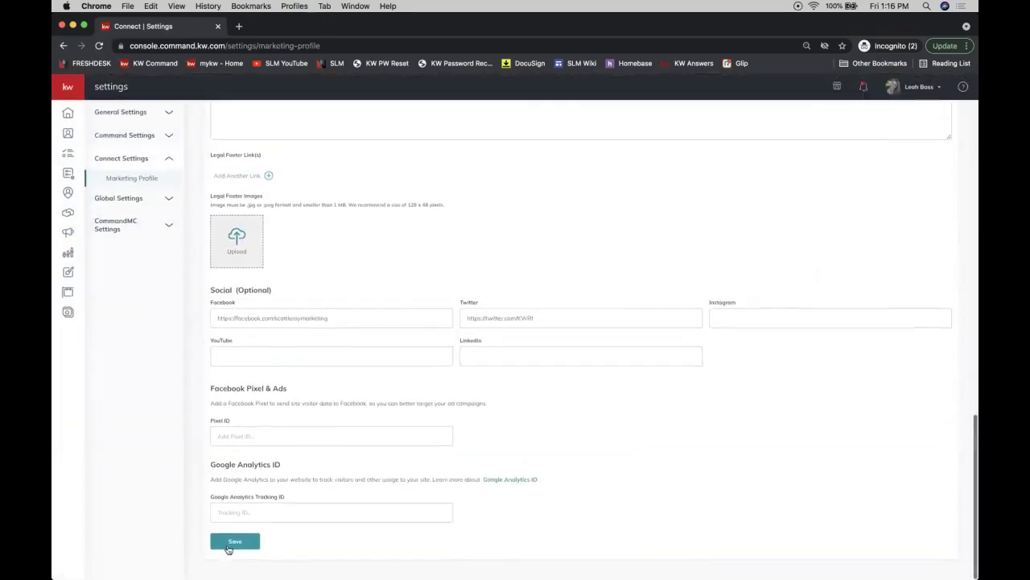
pyautogui.click(228, 544)
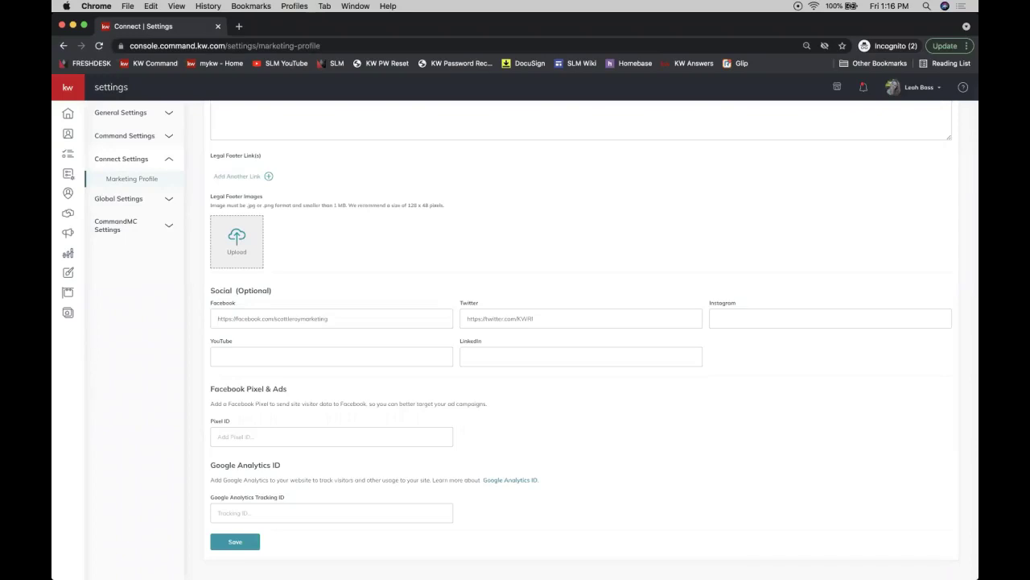
pyautogui.scroll(15, 700, 225)
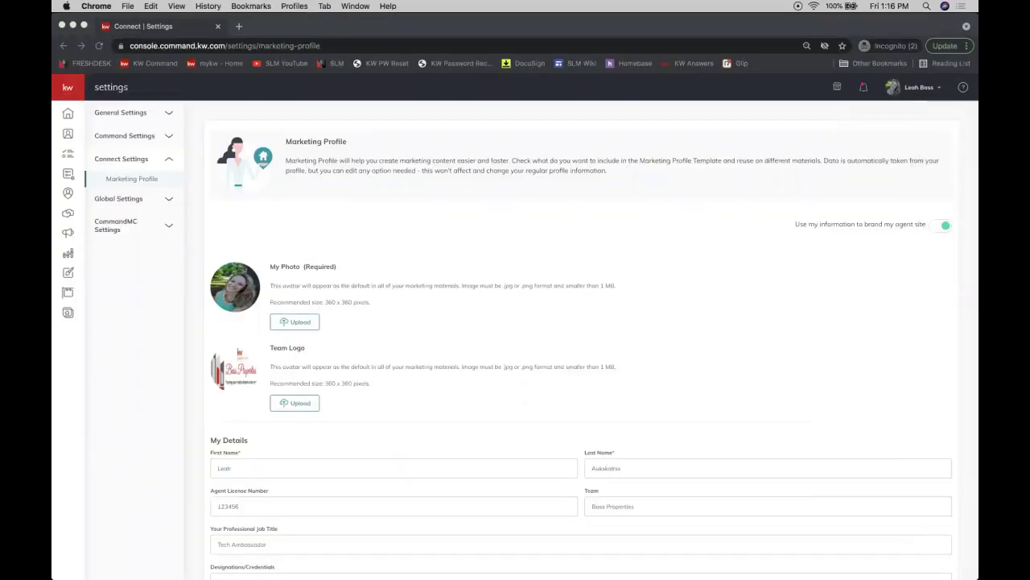
# Check the market center number on the mykw.kw.com intranet home page, then close that tab.
pyautogui.click(238, 27)
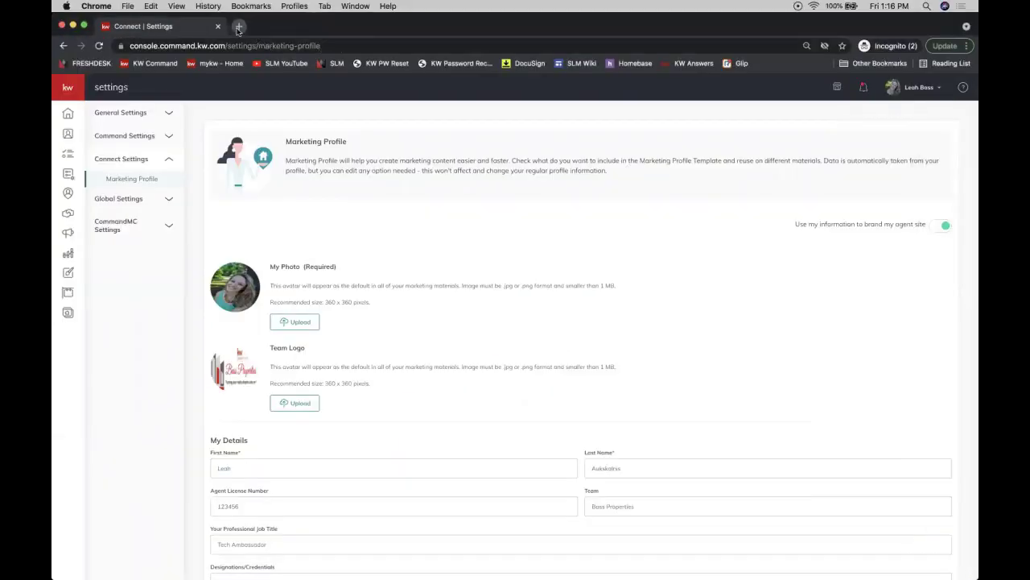
pyautogui.write('myk')
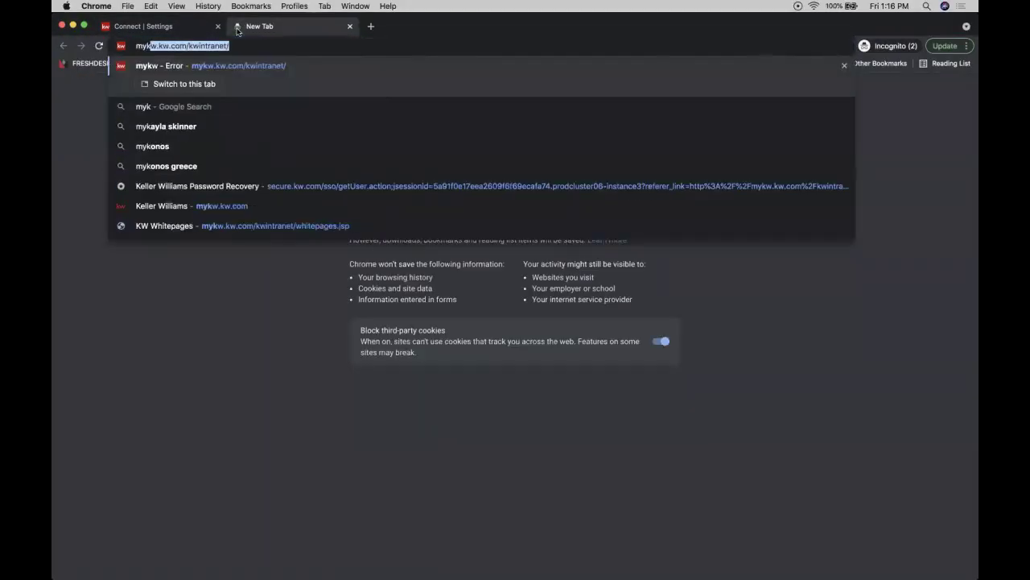
pyautogui.write('w.kw')
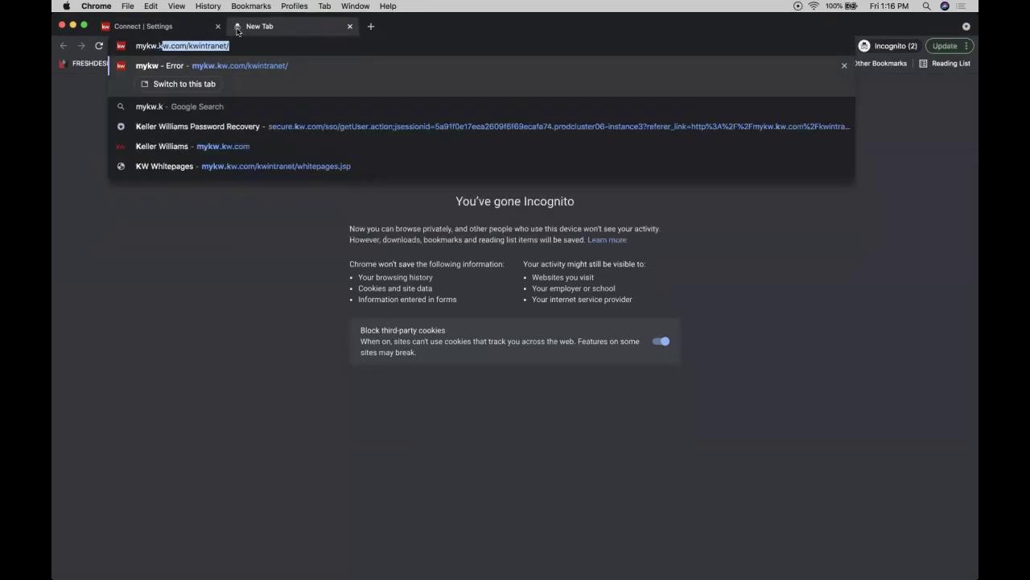
pyautogui.write('.com/')
pyautogui.press('Return')
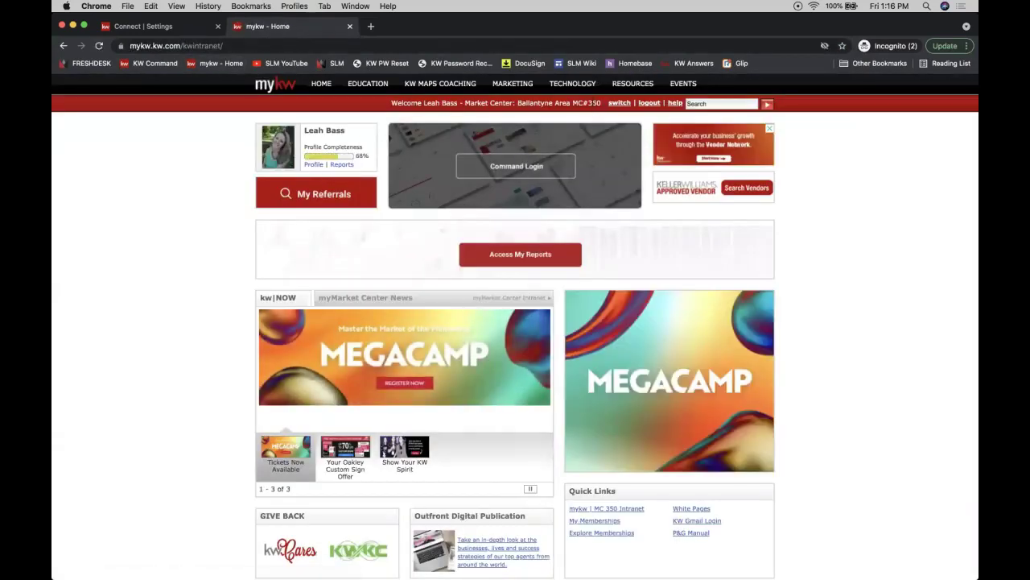
pyautogui.doubleClick(594, 104)
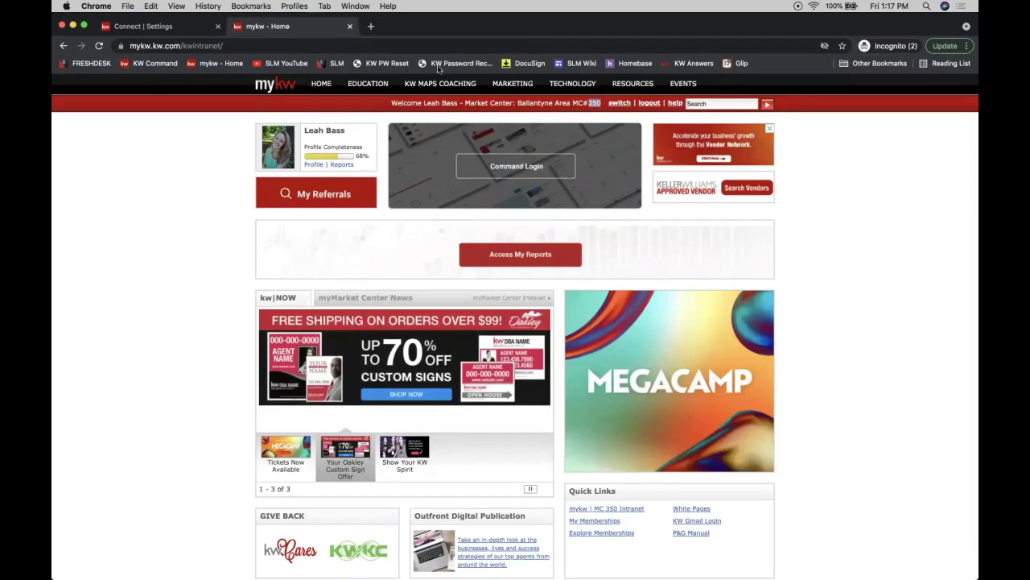
pyautogui.click(349, 26)
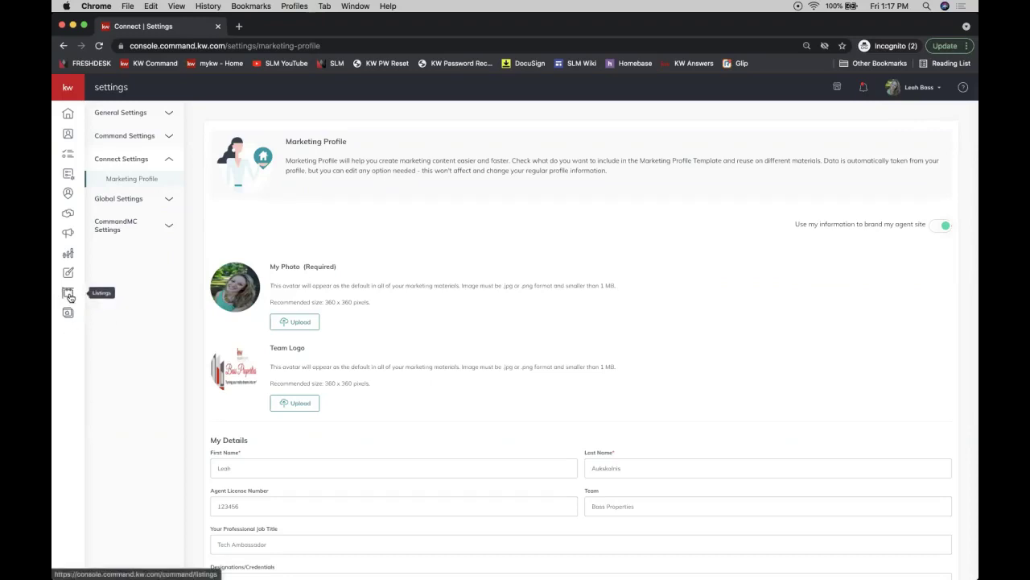
# Open the Listings area to view its Listings Summary.
pyautogui.click(69, 294)
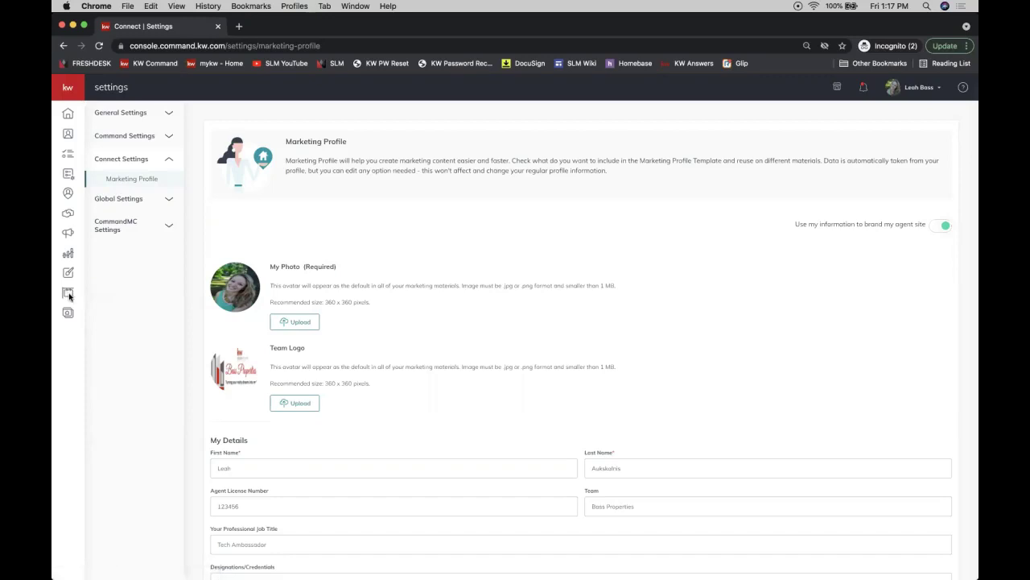
pyautogui.click(69, 296)
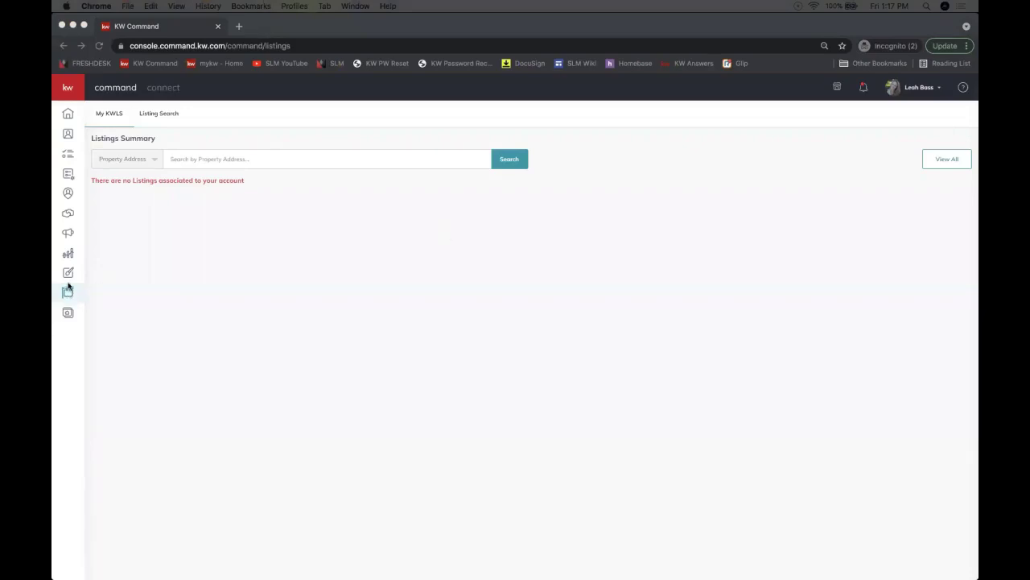
# Collapse the navigation sidebar to icons while viewing the My KWLS Listings Summary.
pyautogui.click(68, 90)
pyautogui.click(68, 90)
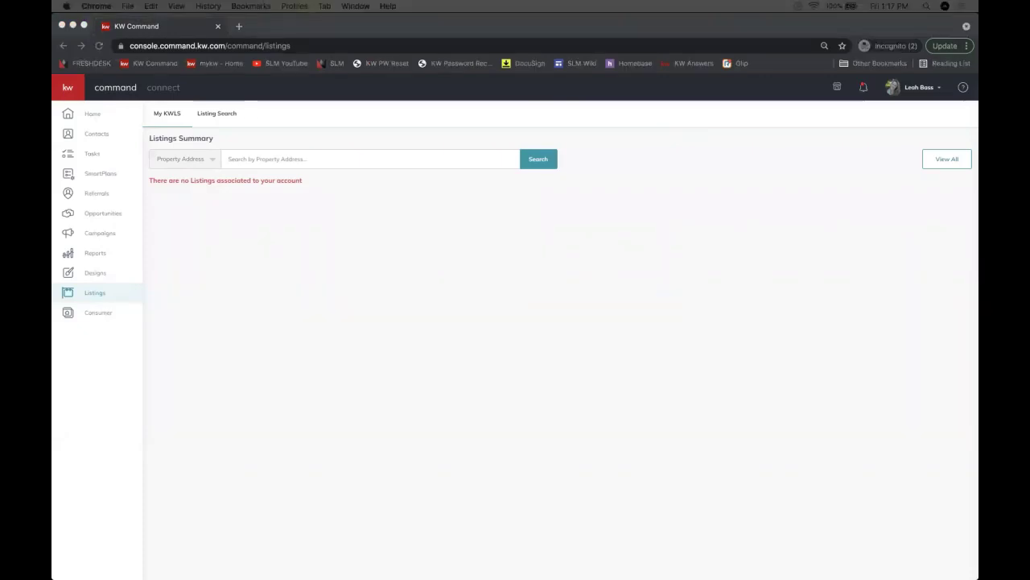
pyautogui.click(655, 282)
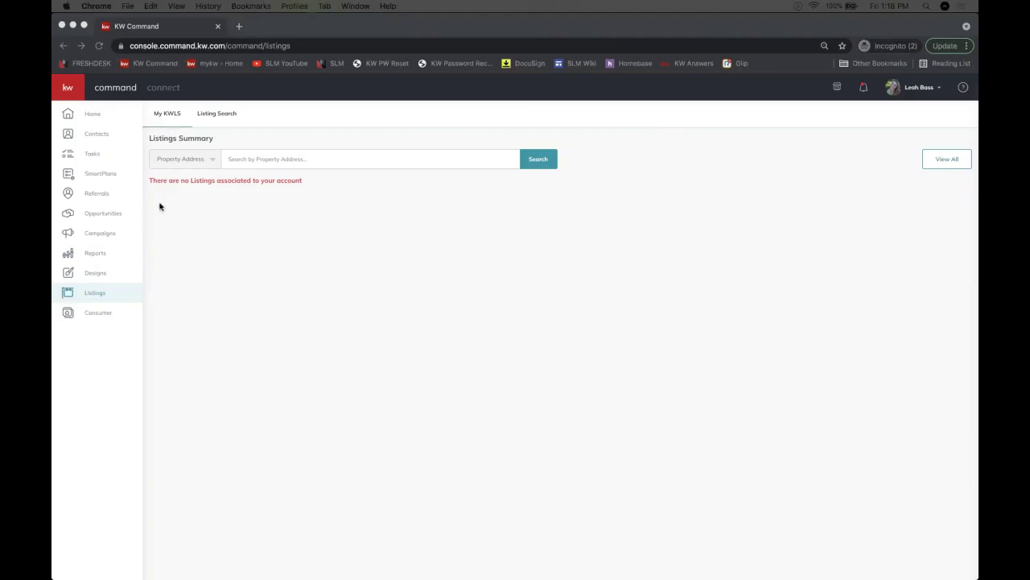
pyautogui.click(68, 90)
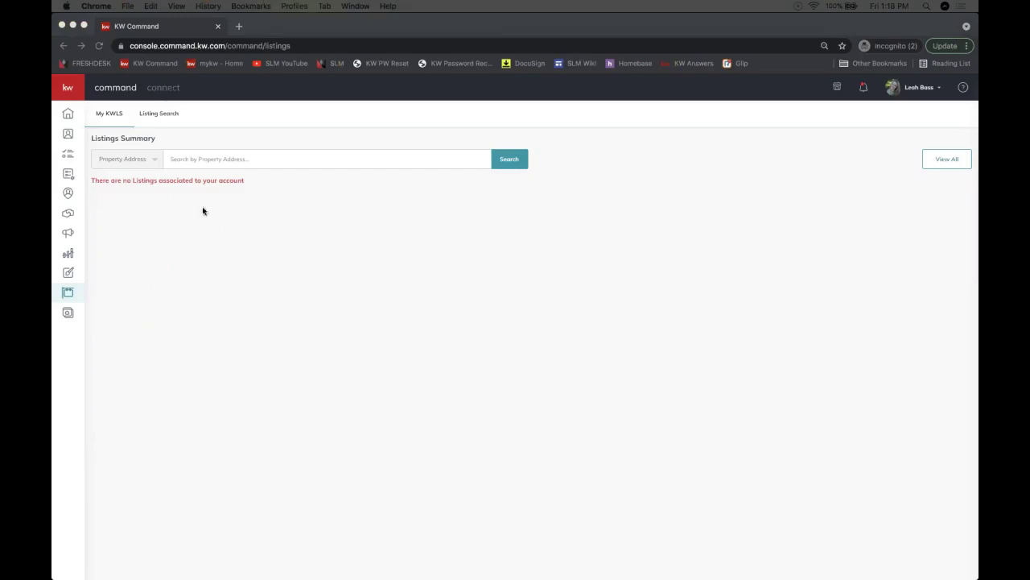
# Show the Listing Search results of Waxhaw, NC homes beside the map.
pyautogui.click(158, 116)
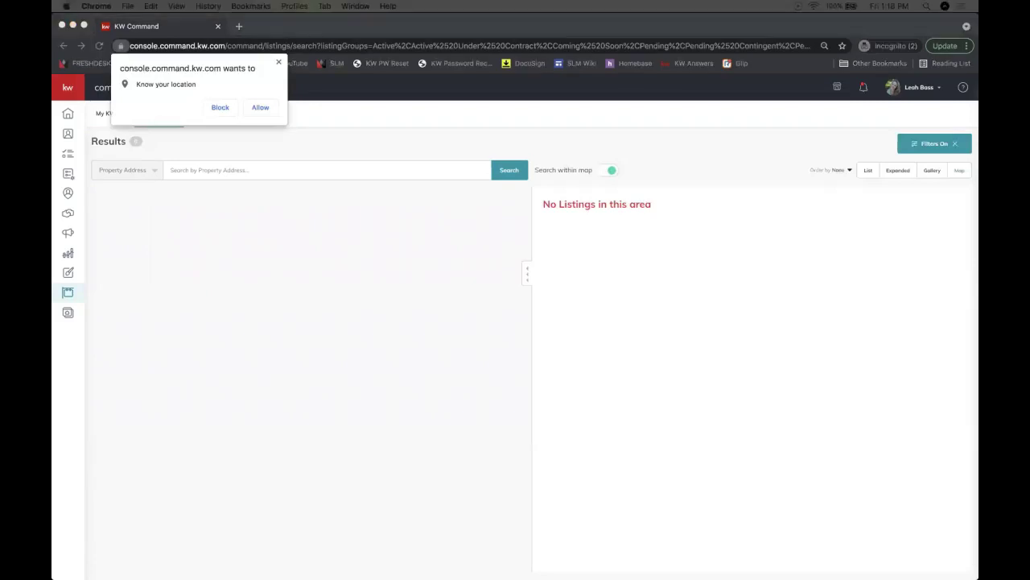
pyautogui.moveTo(978, 153); pyautogui.dragTo(321, 37)
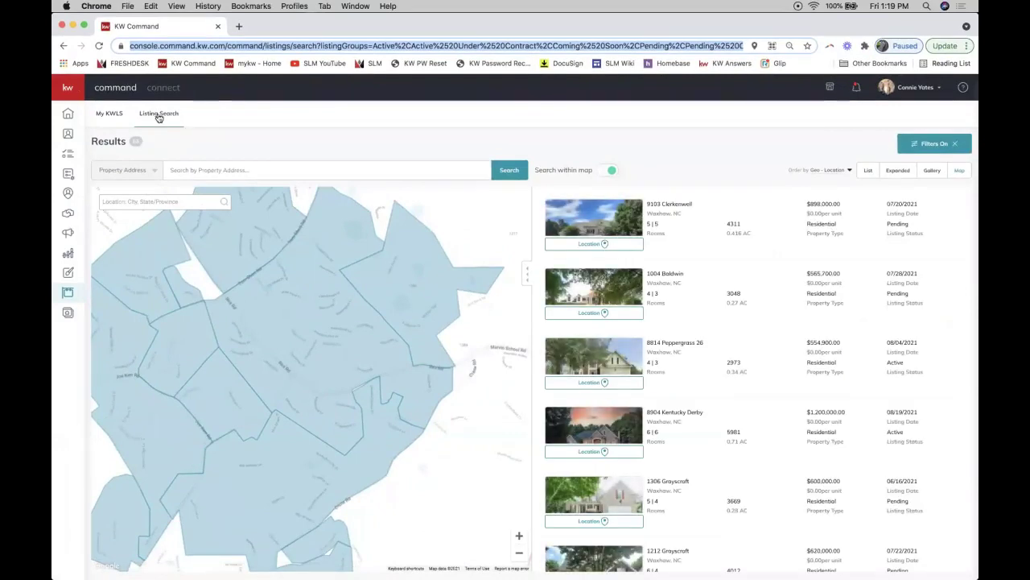
pyautogui.click(68, 294)
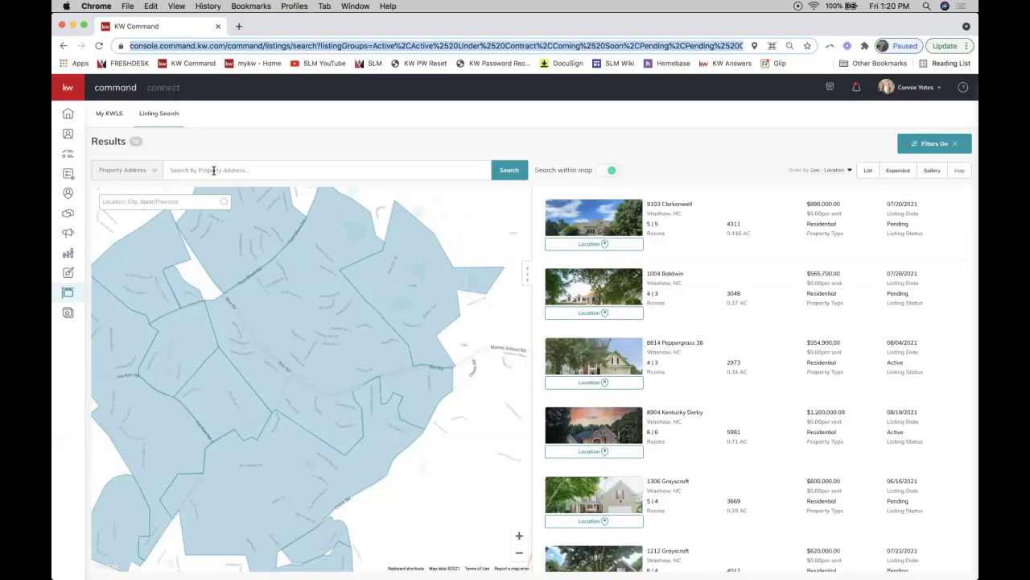
# Switch the listing search type to MLS Number, then briefly open and close the help panel.
pyautogui.click(213, 170)
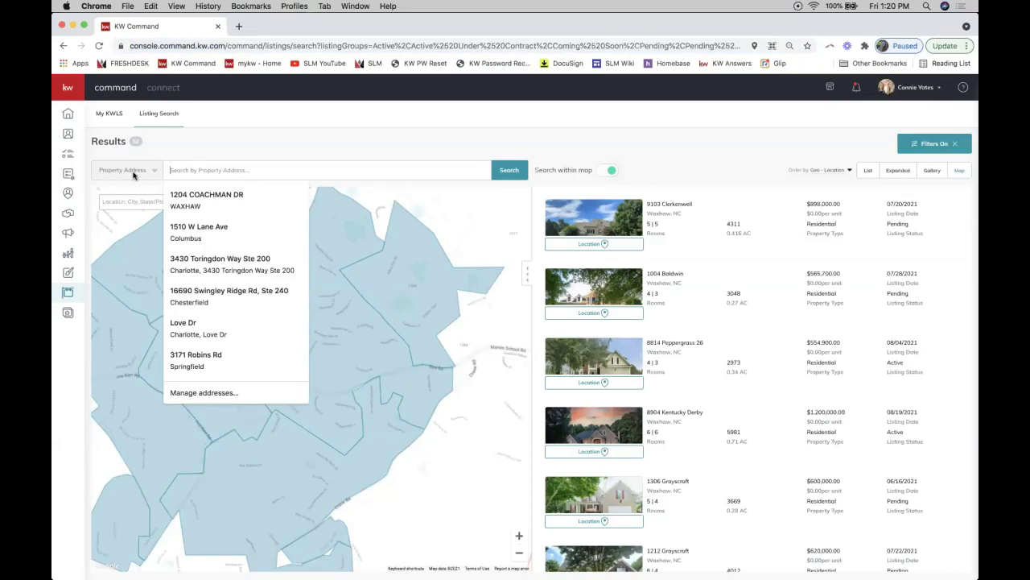
pyautogui.click(134, 174)
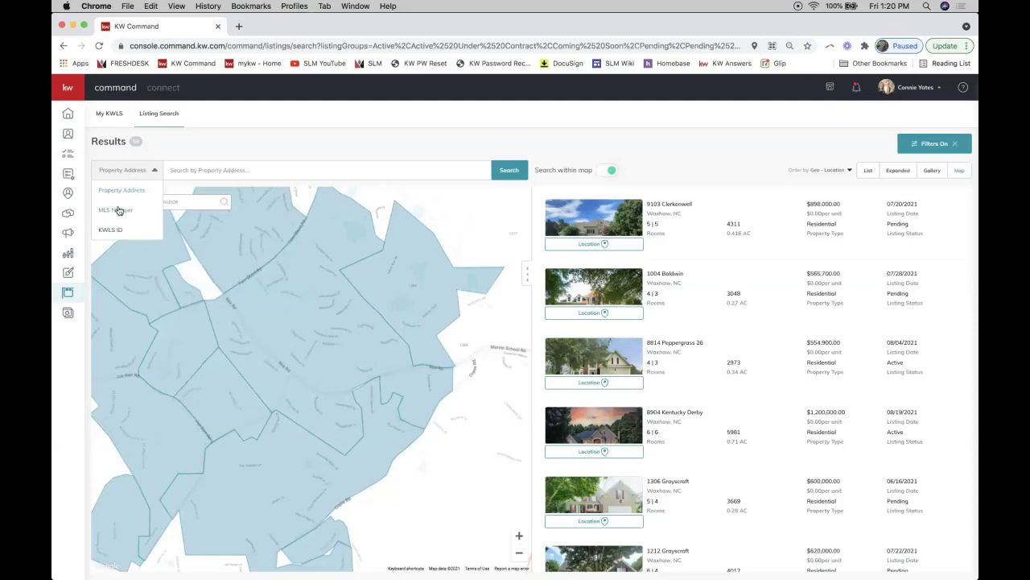
pyautogui.click(118, 210)
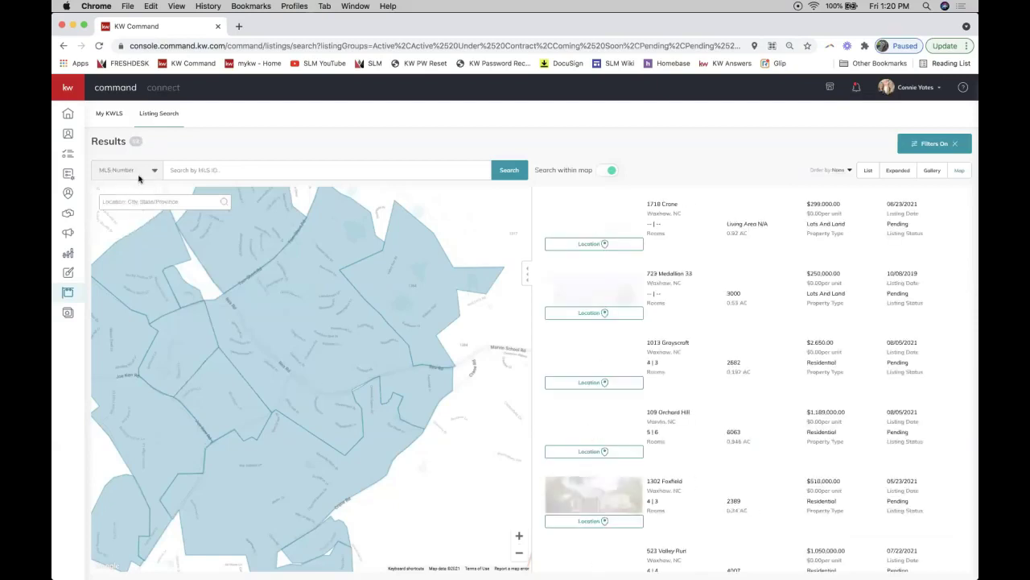
pyautogui.click(207, 169)
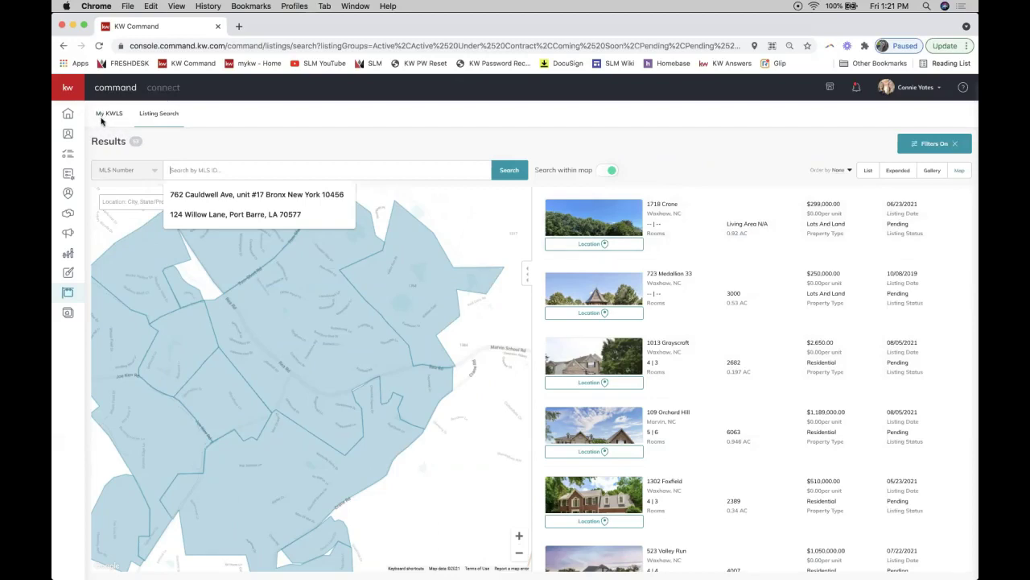
pyautogui.click(963, 90)
pyautogui.click(962, 92)
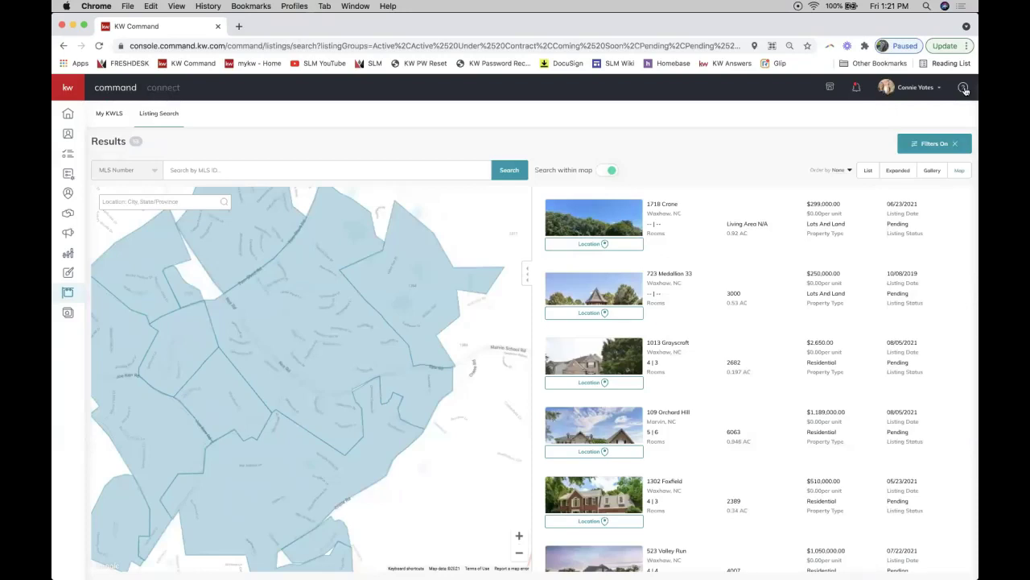
pyautogui.click(963, 89)
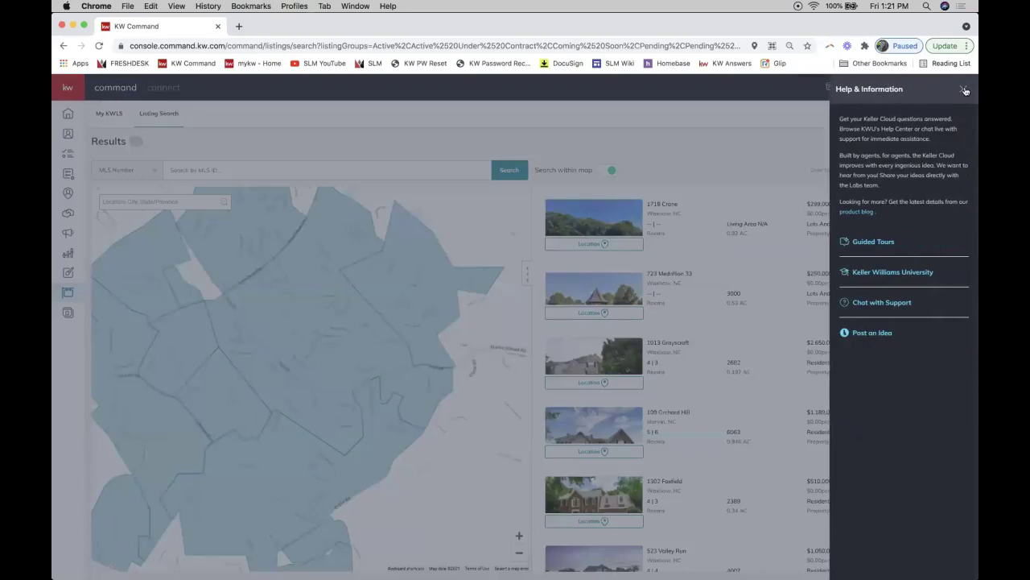
pyautogui.click(874, 303)
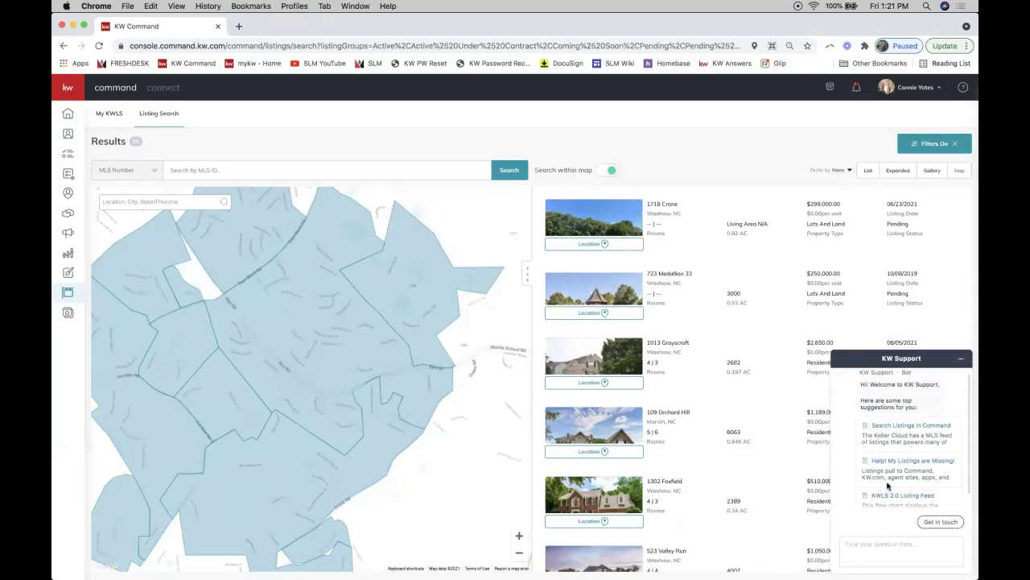
pyautogui.click(937, 523)
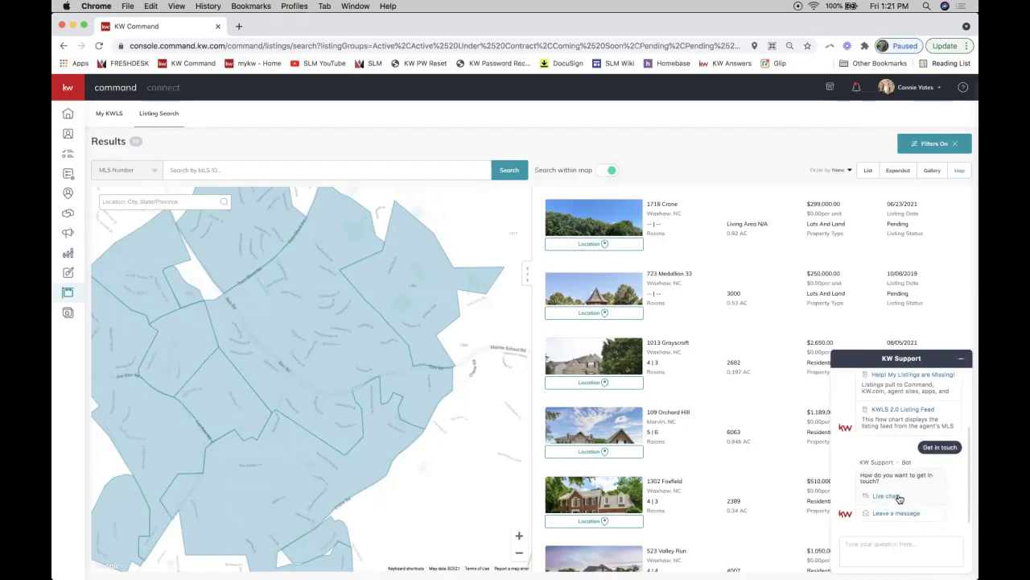
pyautogui.click(883, 552)
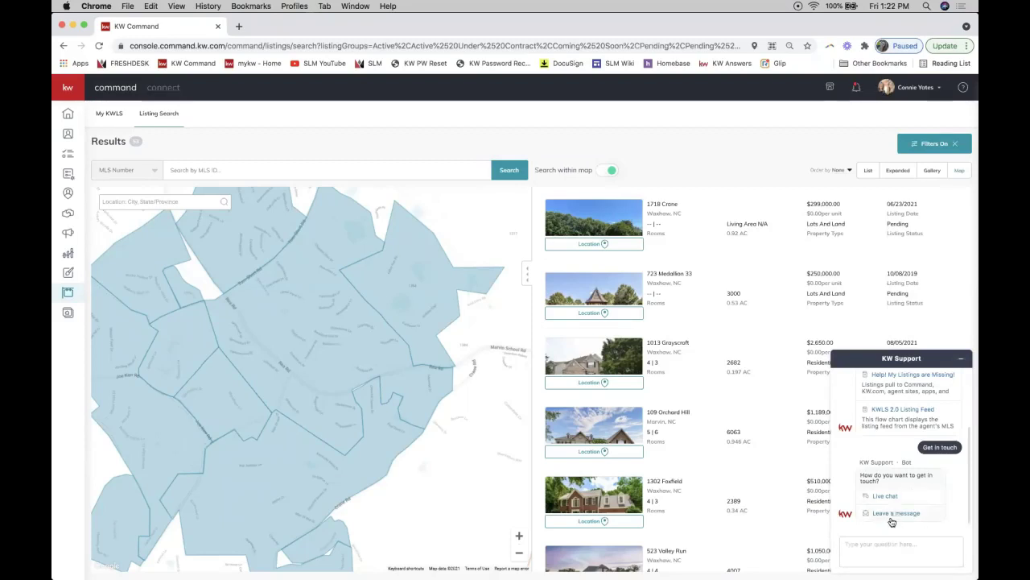
pyautogui.click(961, 363)
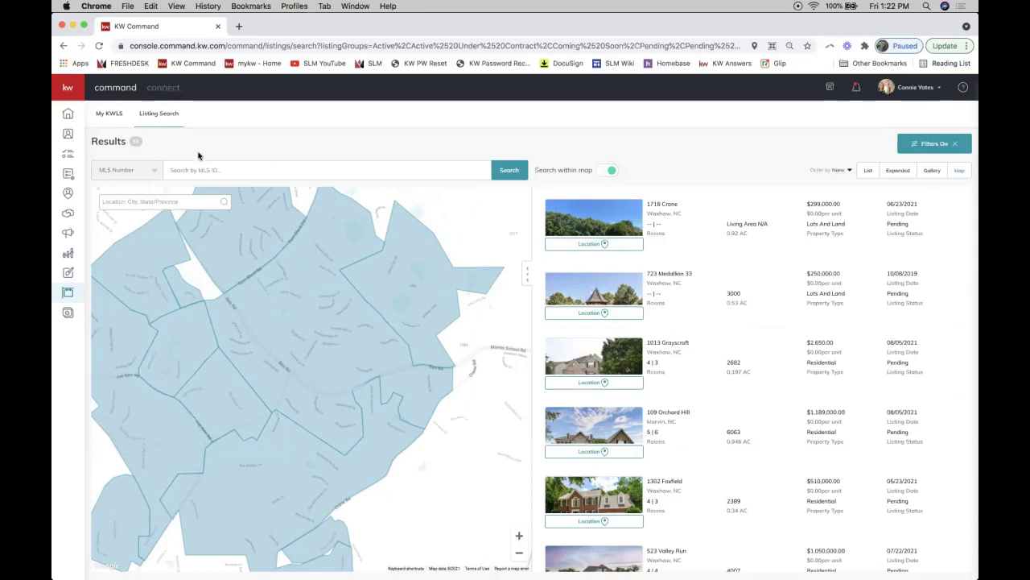
# Reload Listing Search results via My KWLS and open the Help & Information panel.
pyautogui.click(108, 114)
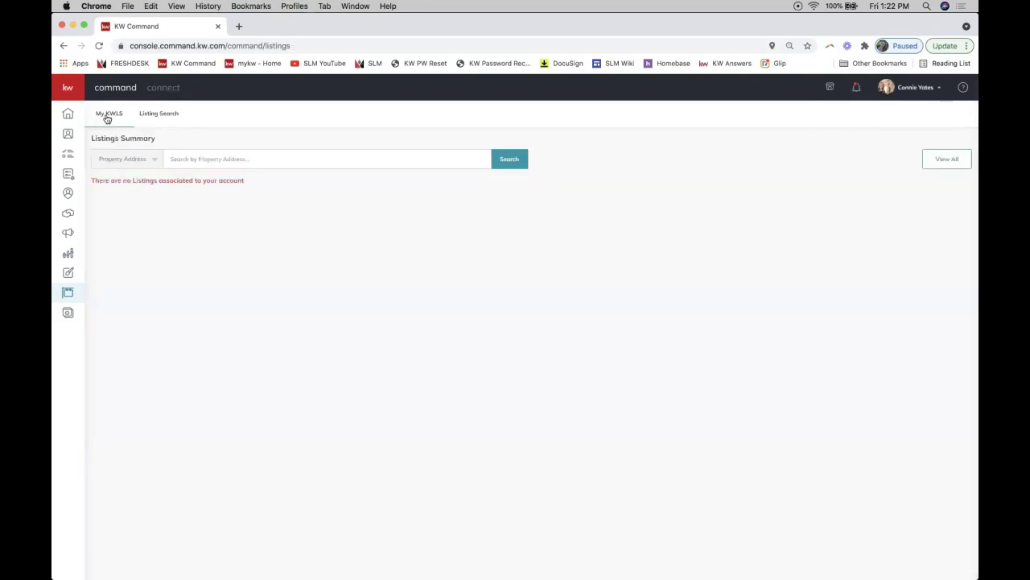
pyautogui.click(165, 118)
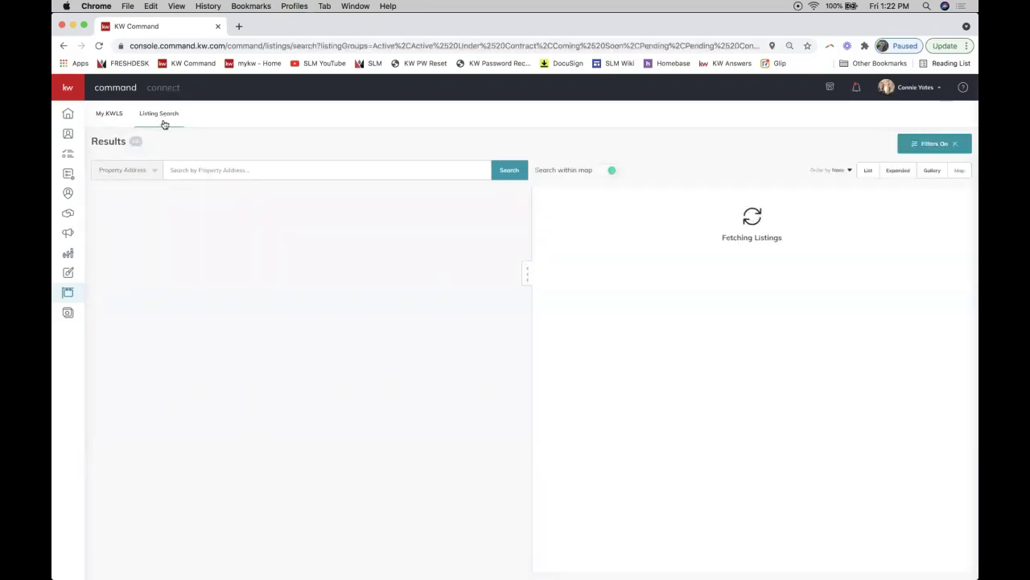
pyautogui.click(963, 89)
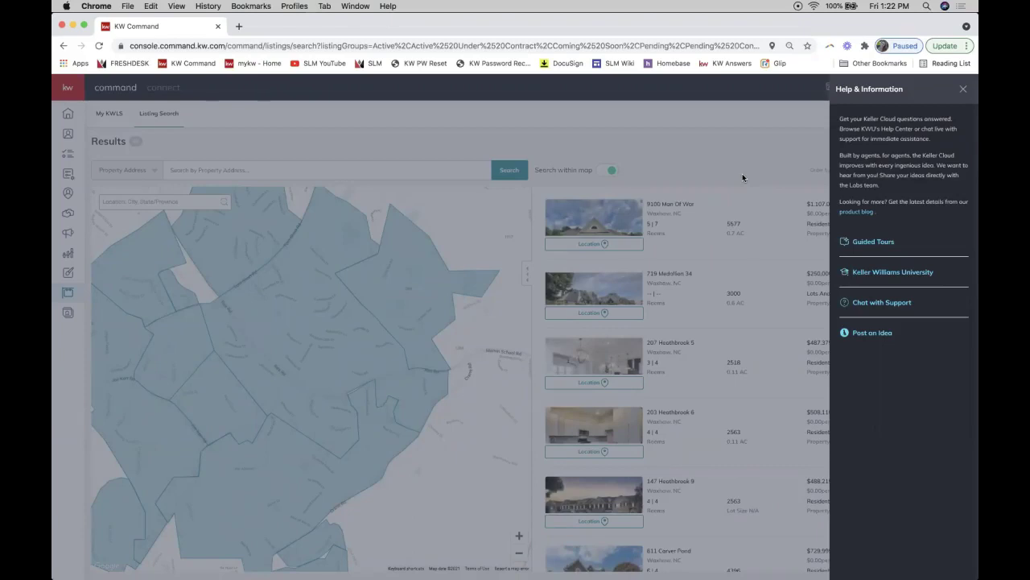
# Close the Help & Information panel over the Listing Search results.
pyautogui.click(742, 173)
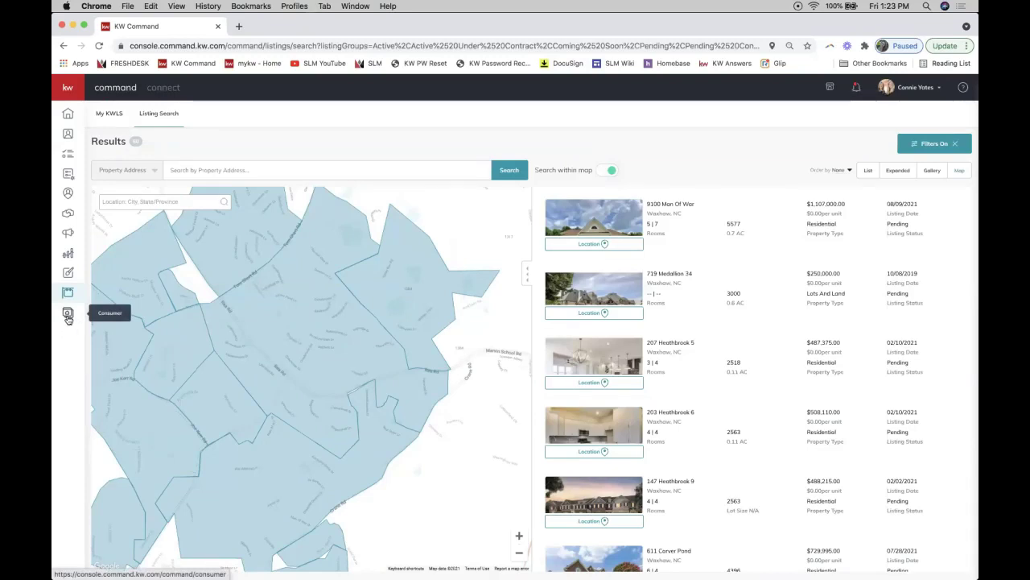
# Go to the Consumer section's Agent Site Pages list and open the help panel.
pyautogui.click(67, 318)
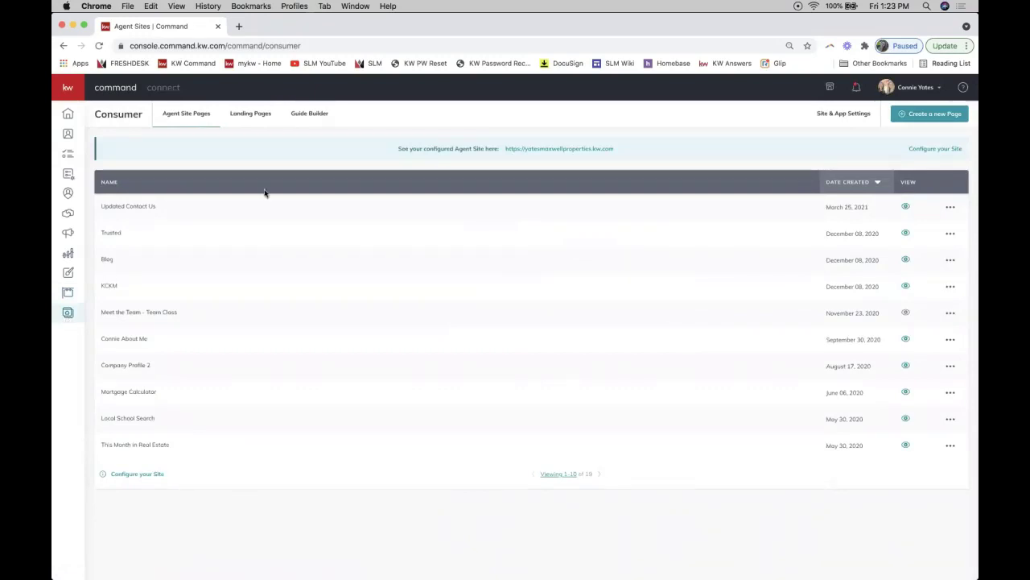
pyautogui.click(963, 88)
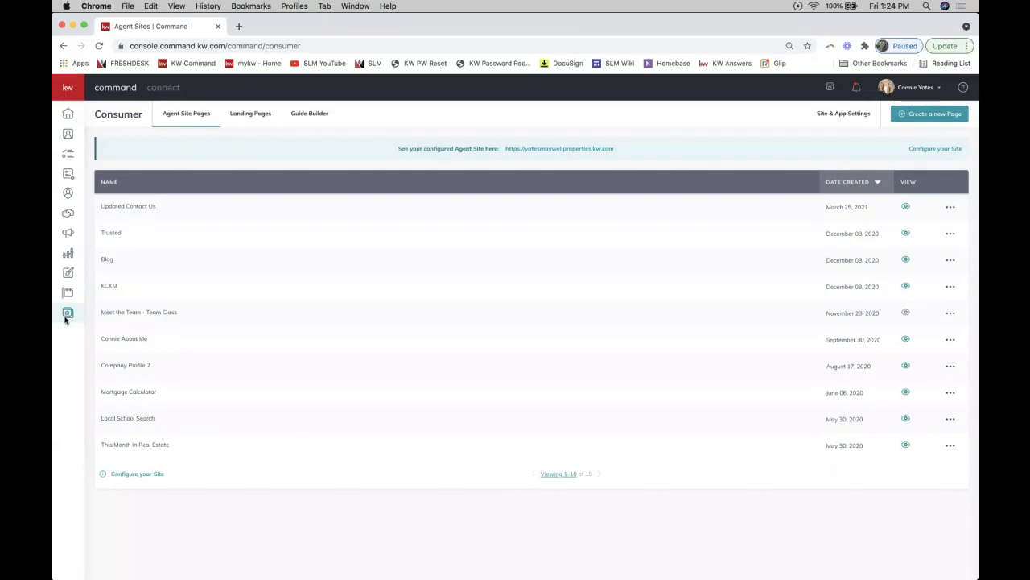
pyautogui.moveTo(73, 320)
pyautogui.click(242, 115)
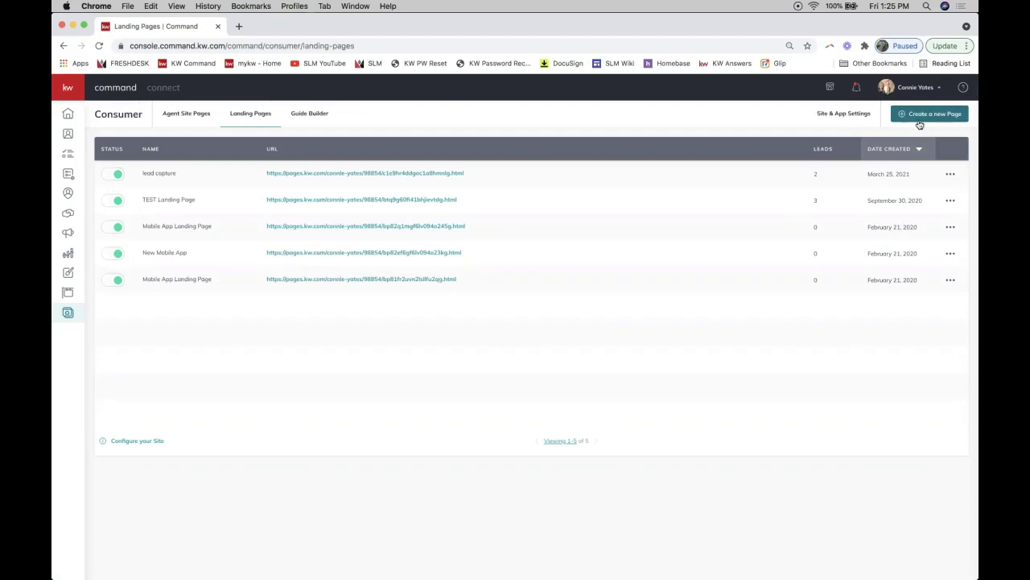
# Start a new page and choose 'As A Landing Page' for lead generation.
pyautogui.click(918, 118)
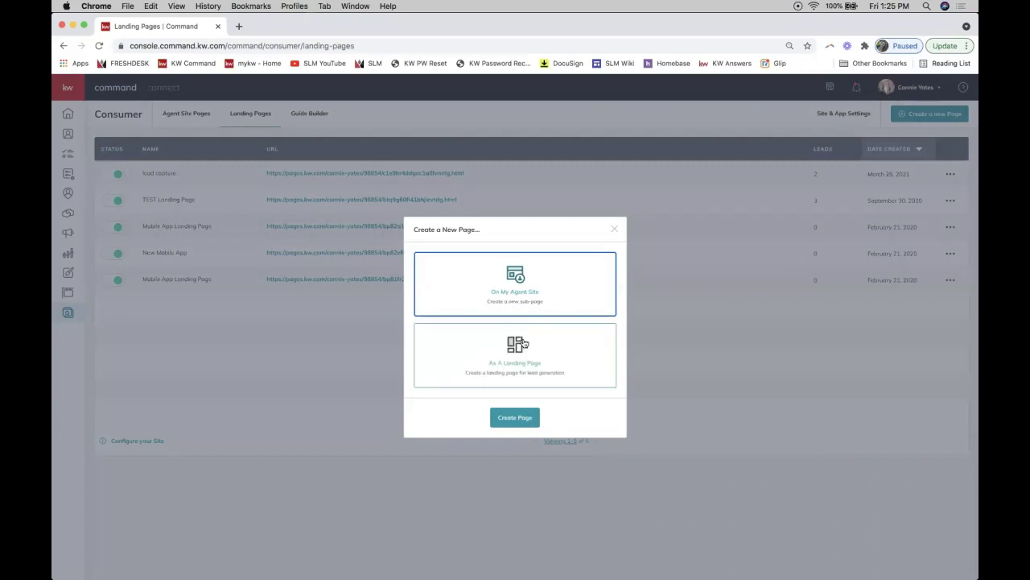
pyautogui.click(487, 368)
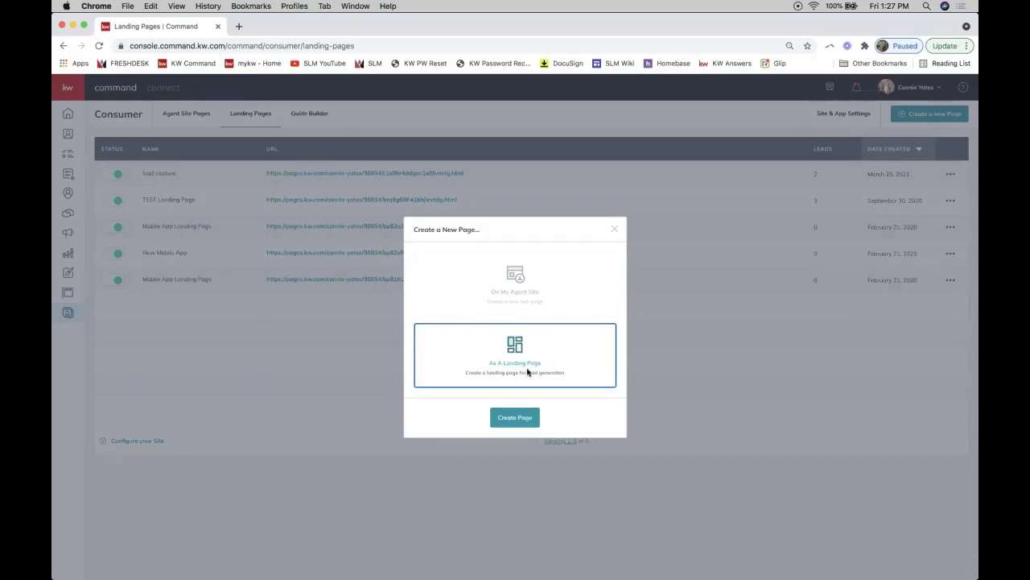
# Create the landing page so its blank template opens in the widget editor.
pyautogui.click(509, 425)
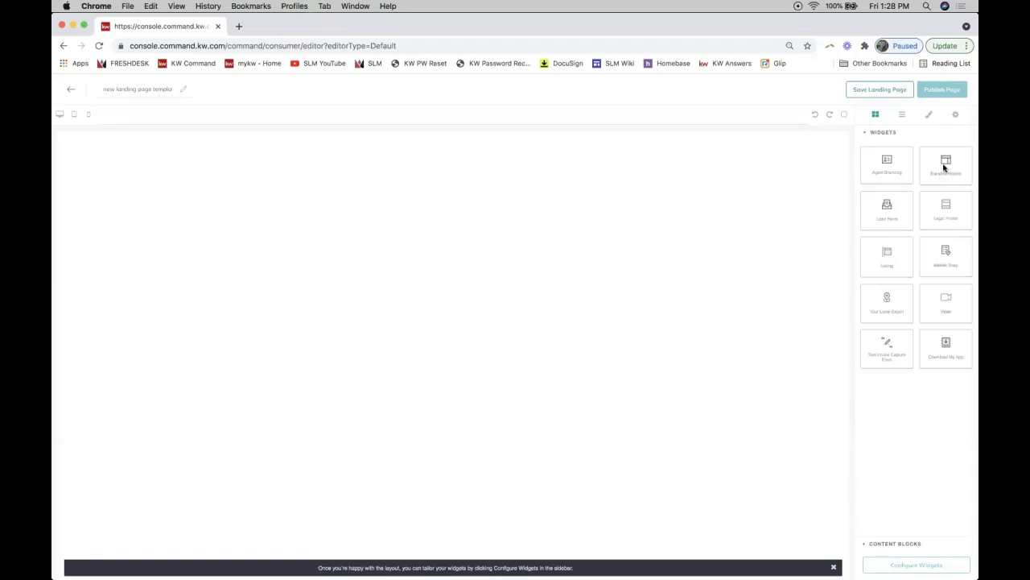
# Place the Branded Header widget with KW logo and agent contact details at the page top.
pyautogui.moveTo(946, 167); pyautogui.dragTo(580, 171)
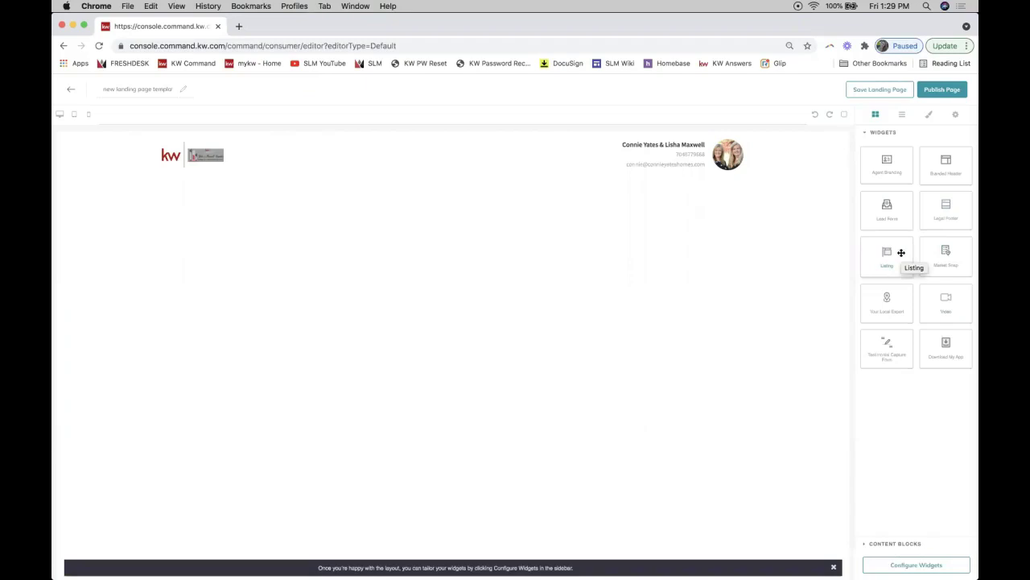
pyautogui.moveTo(901, 253)
pyautogui.mouseDown()
pyautogui.moveTo(885, 257)
pyautogui.moveTo(902, 253)
pyautogui.mouseUp()
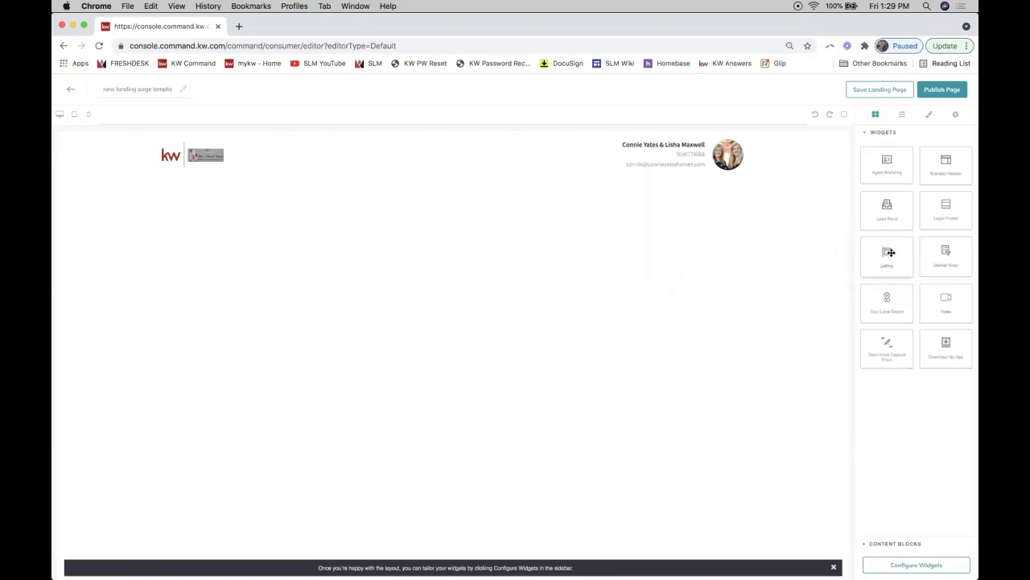
pyautogui.moveTo(889, 254); pyautogui.dragTo(750, 223)
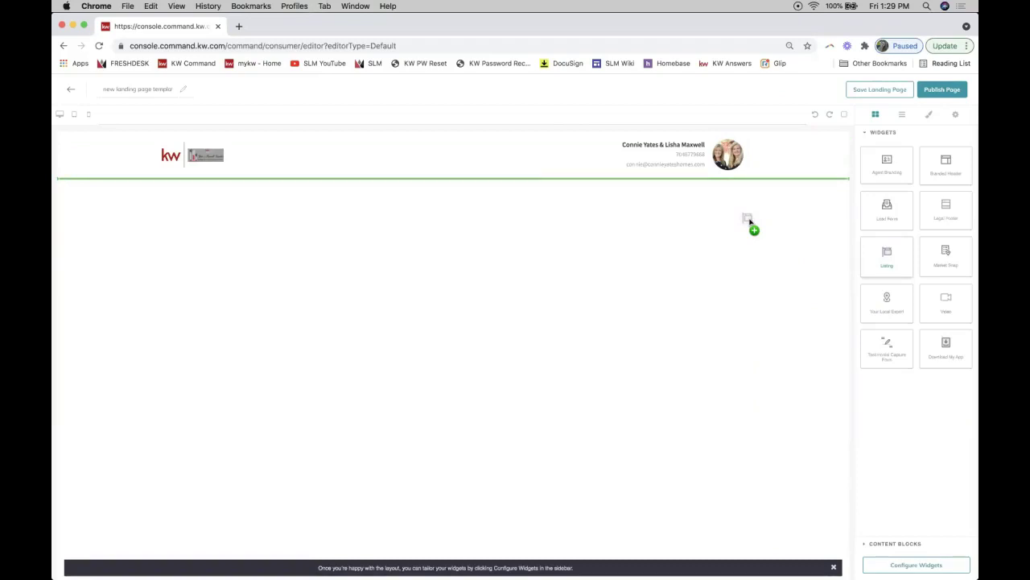
pyautogui.moveTo(749, 223); pyautogui.dragTo(544, 214)
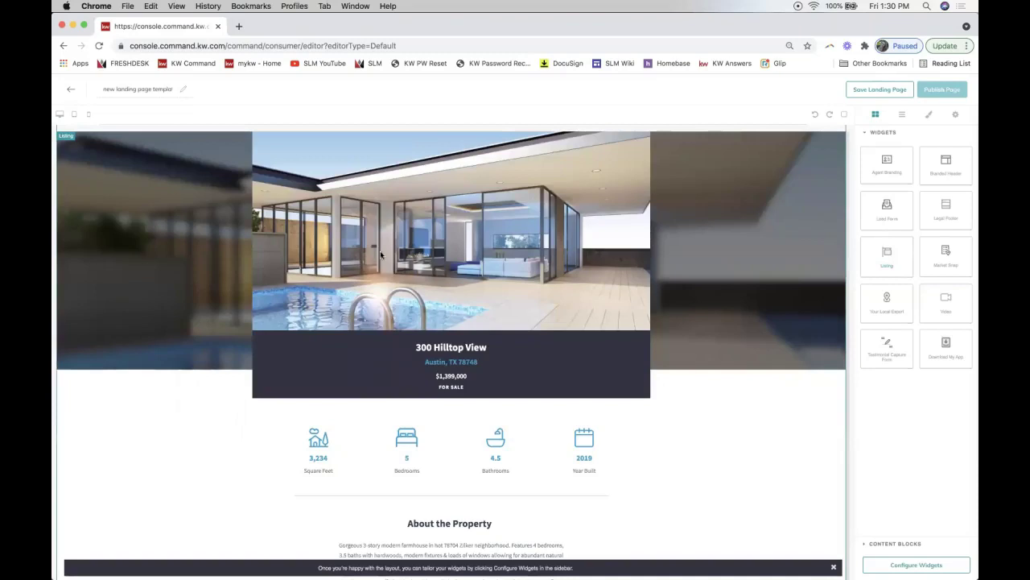
pyautogui.scroll(1, 505, 276)
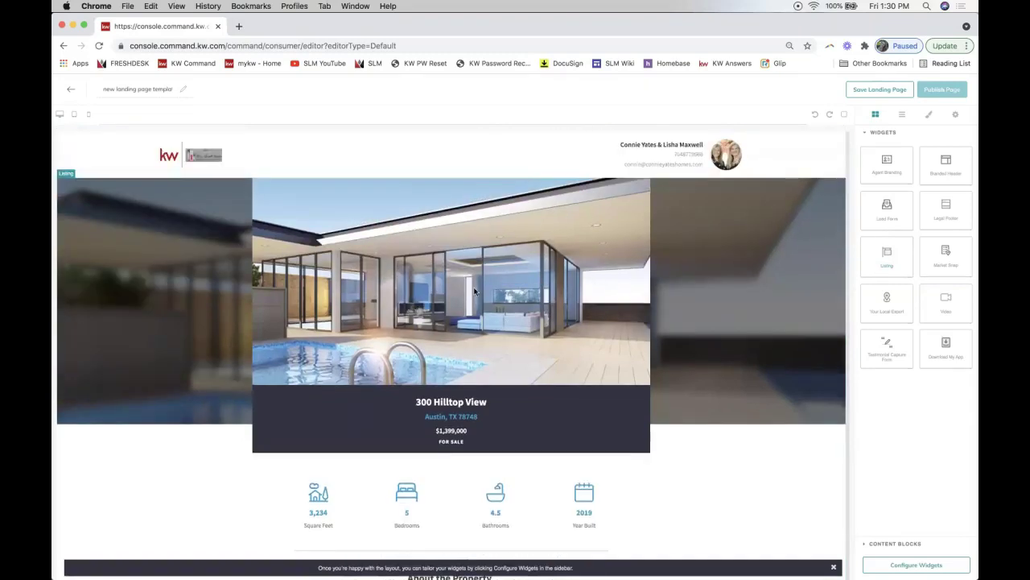
pyautogui.scroll(-3, 475, 286)
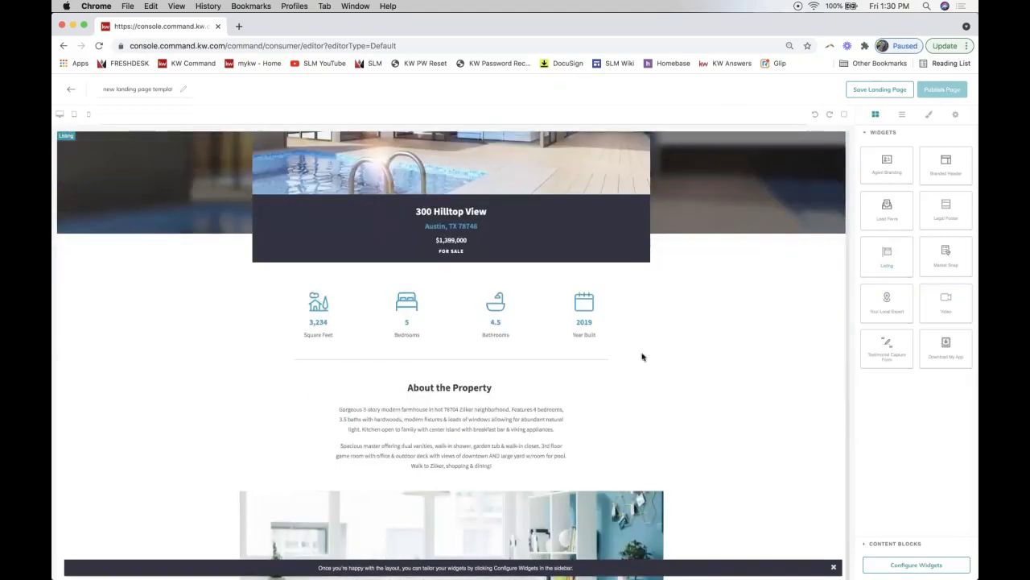
pyautogui.scroll(-3, 675, 374)
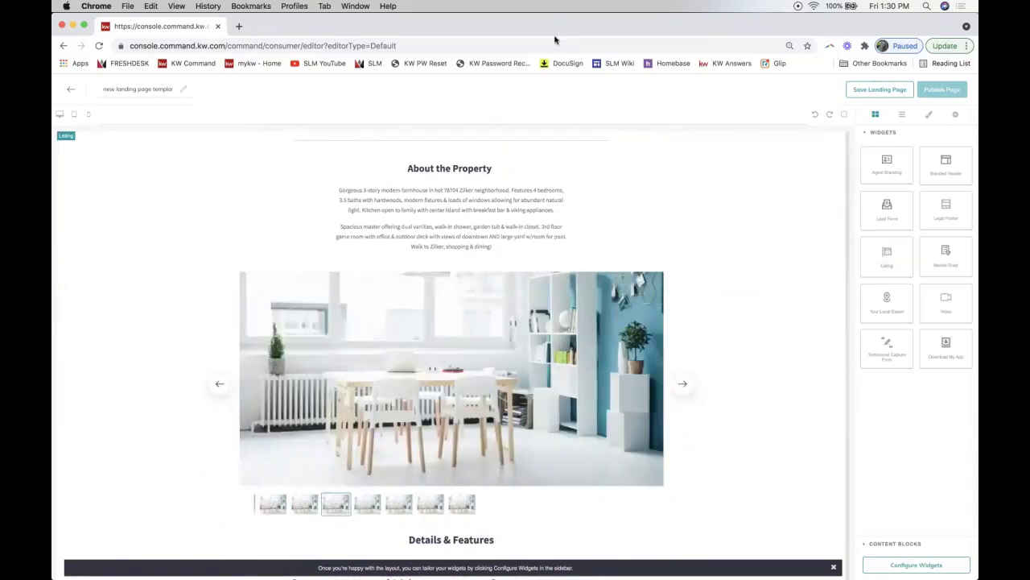
pyautogui.scroll(-5, 759, 287)
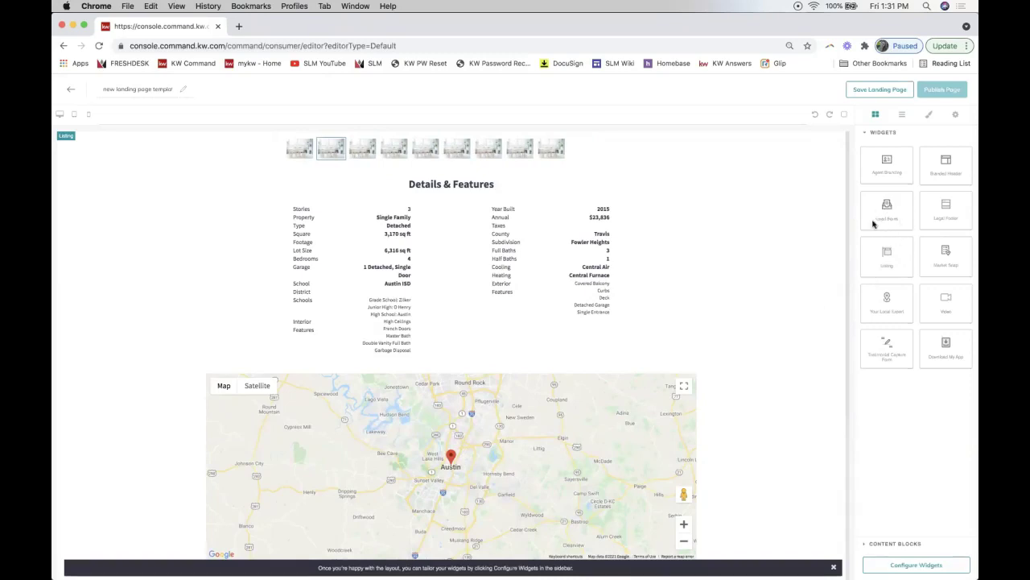
# Drop the 'Interested? Let's Talk!' Lead Form widget beneath the listing map.
pyautogui.moveTo(887, 222); pyautogui.dragTo(751, 391)
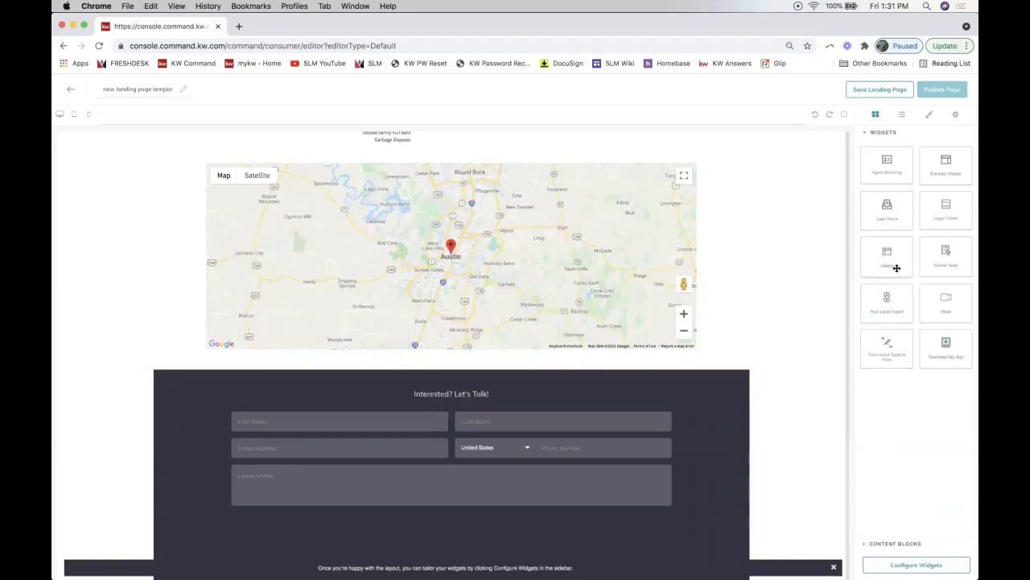
pyautogui.moveTo(944, 261); pyautogui.dragTo(431, 411)
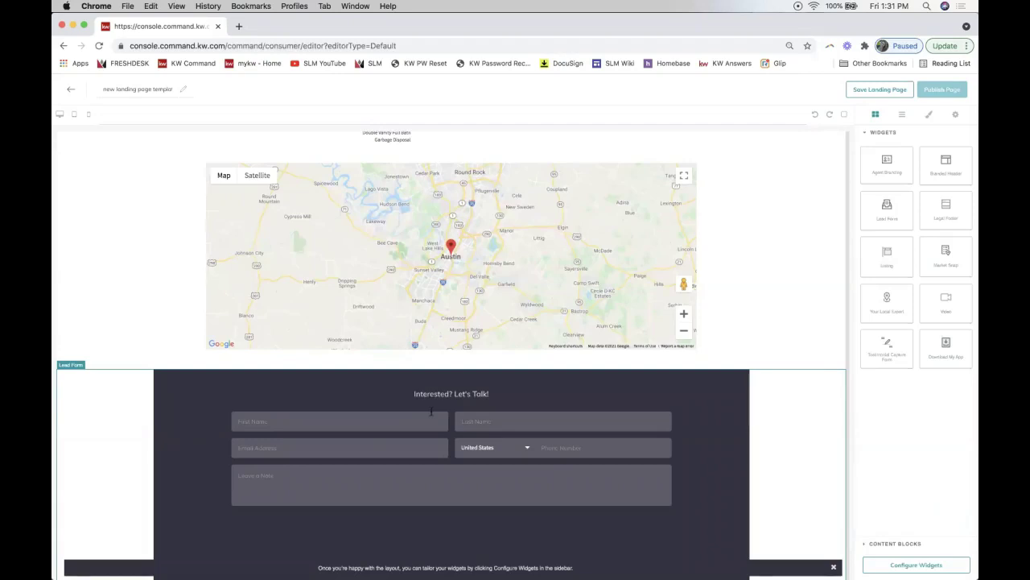
pyautogui.scroll(15, 578, 468)
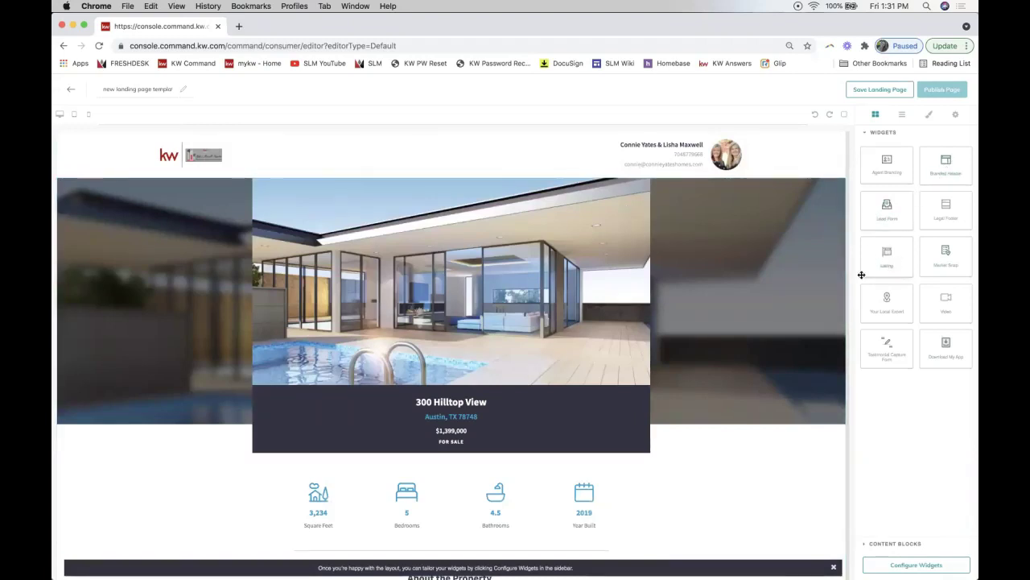
pyautogui.scroll(-4, 515, 310)
pyautogui.scroll(-10, 514, 314)
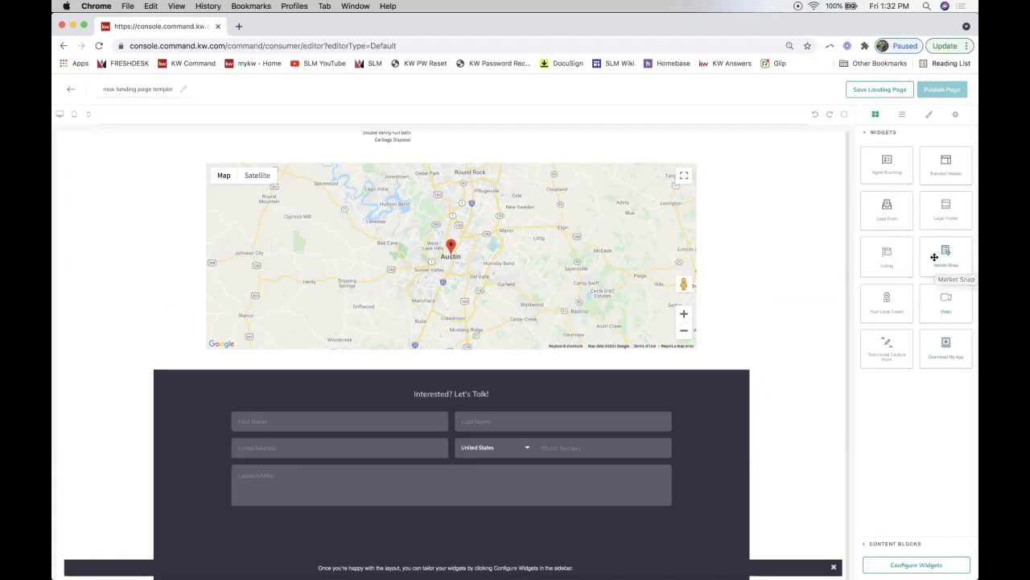
# Add the Barton Hills Neighborhood Trends market snap below the form, with a Video widget above it.
pyautogui.moveTo(947, 257); pyautogui.dragTo(759, 527)
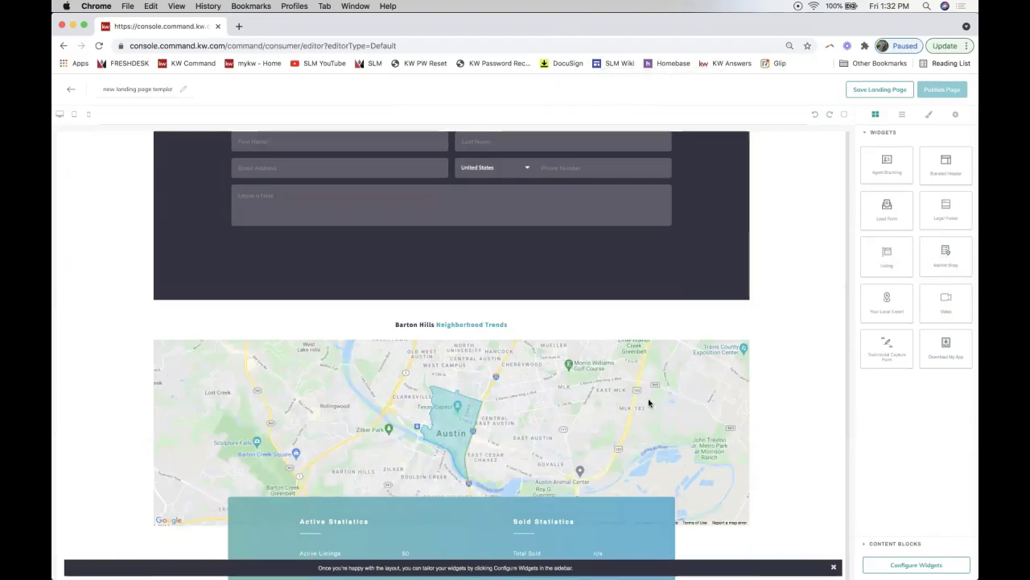
pyautogui.scroll(-3, 650, 402)
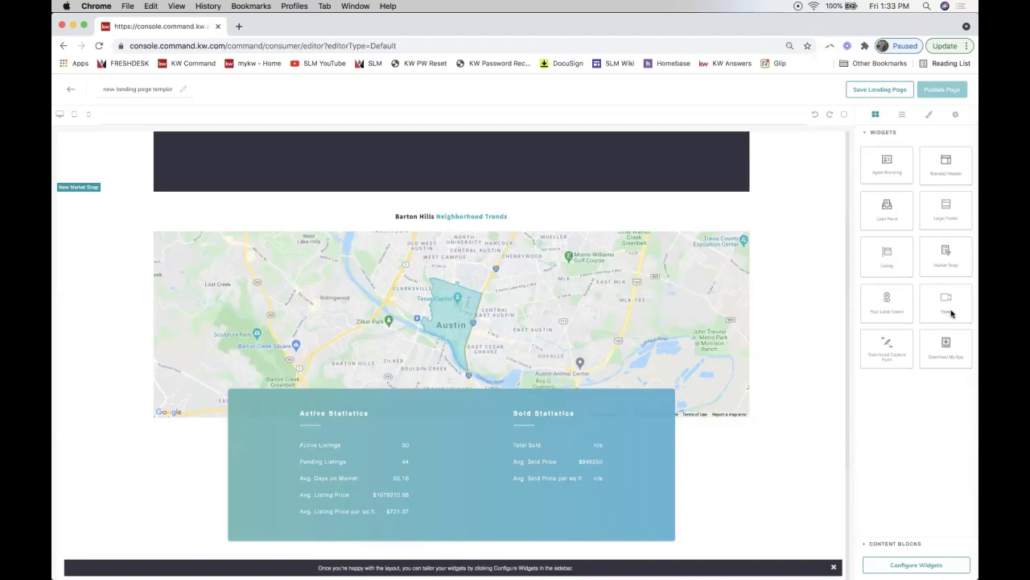
pyautogui.moveTo(946, 309); pyautogui.dragTo(744, 199)
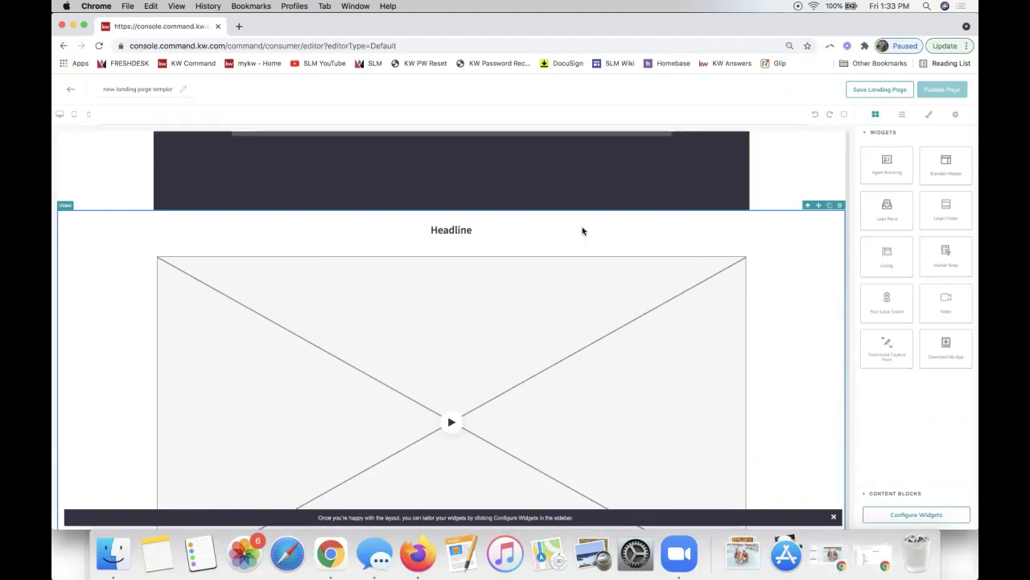
pyautogui.click(839, 207)
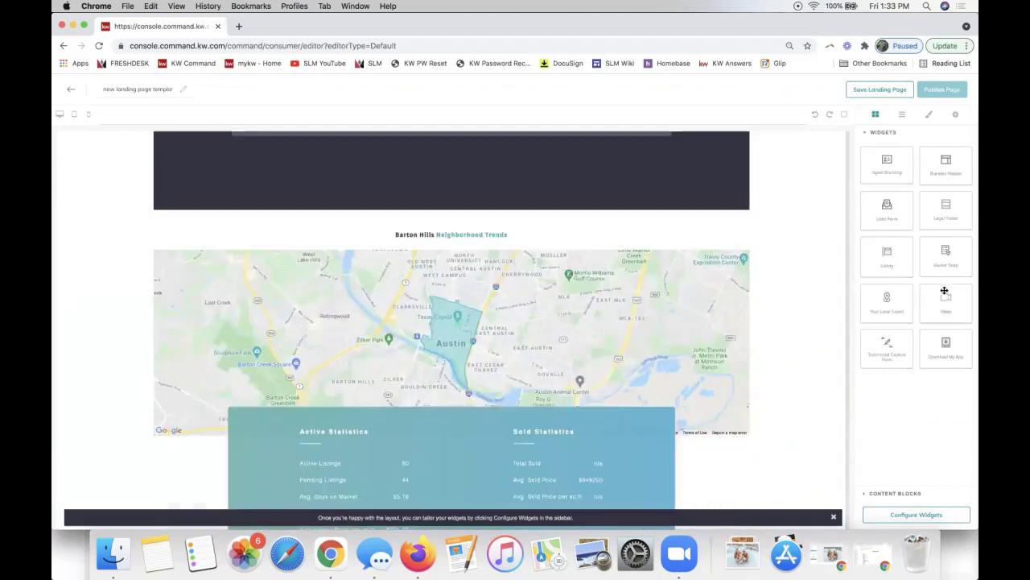
pyautogui.moveTo(944, 297); pyautogui.dragTo(756, 230)
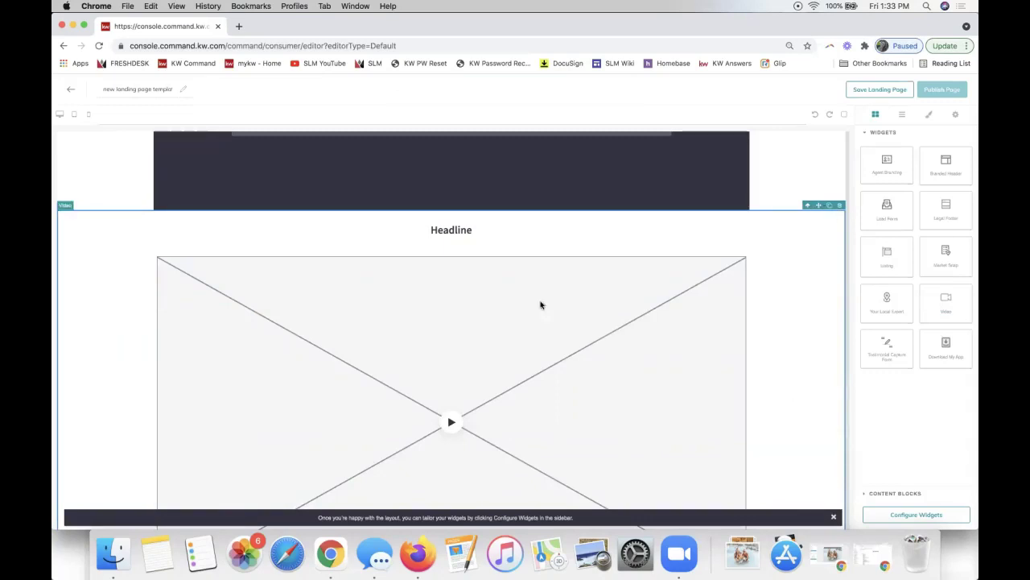
pyautogui.scroll(-10, 561, 260)
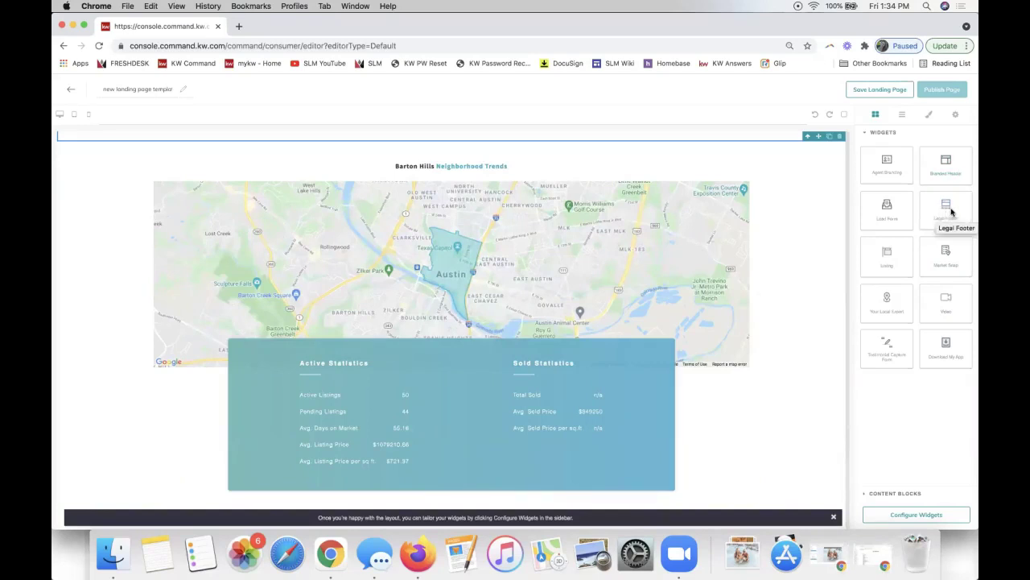
pyautogui.moveTo(948, 211); pyautogui.dragTo(748, 499)
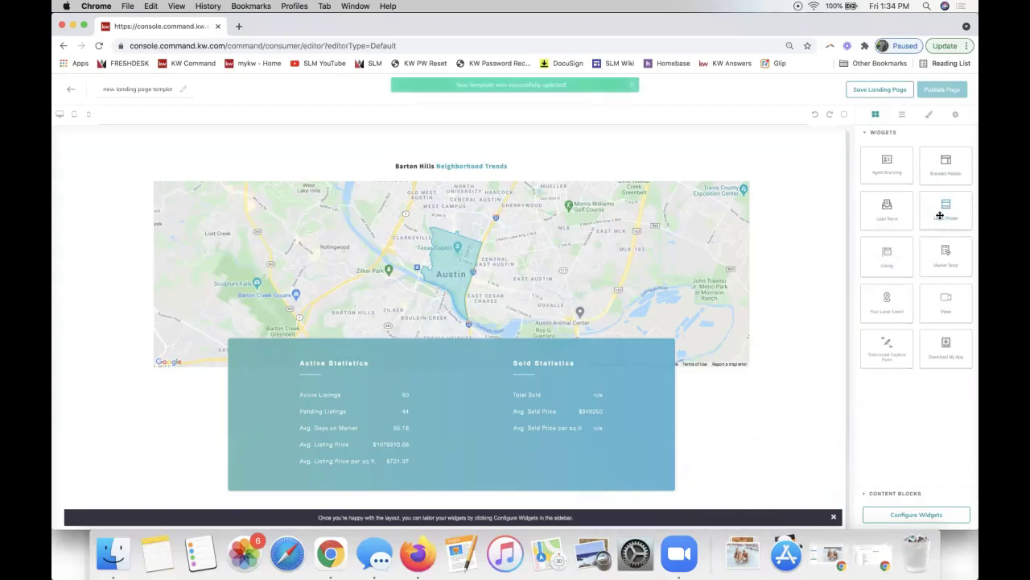
pyautogui.moveTo(941, 211); pyautogui.dragTo(683, 472)
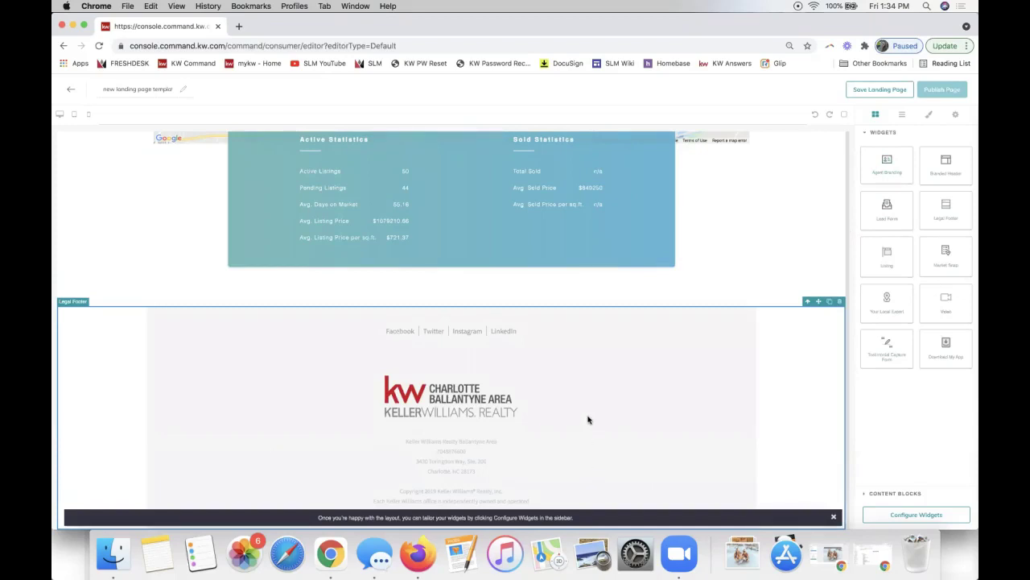
pyautogui.click(840, 302)
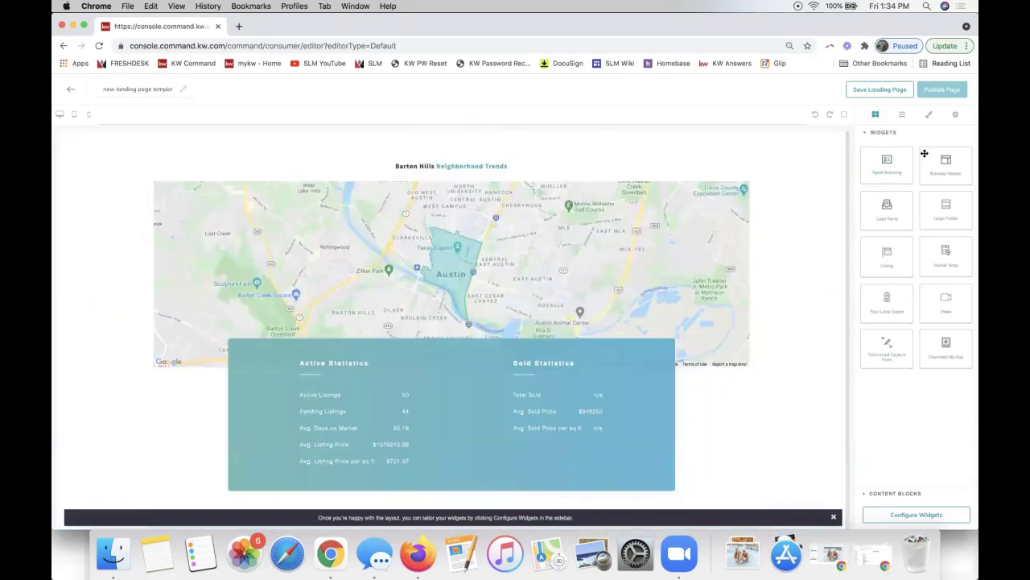
pyautogui.moveTo(894, 163); pyautogui.dragTo(750, 493)
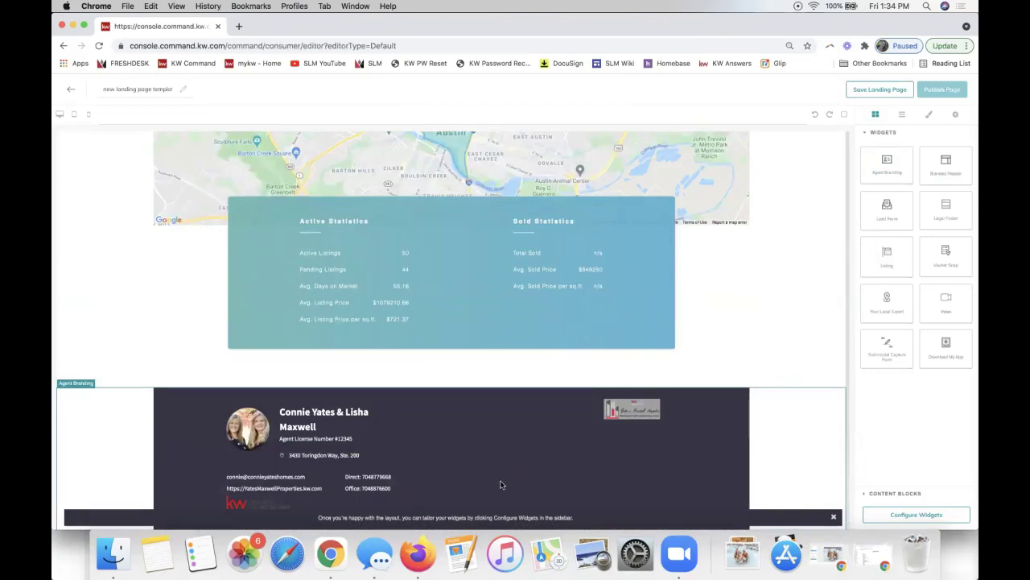
pyautogui.scroll(3, 540, 334)
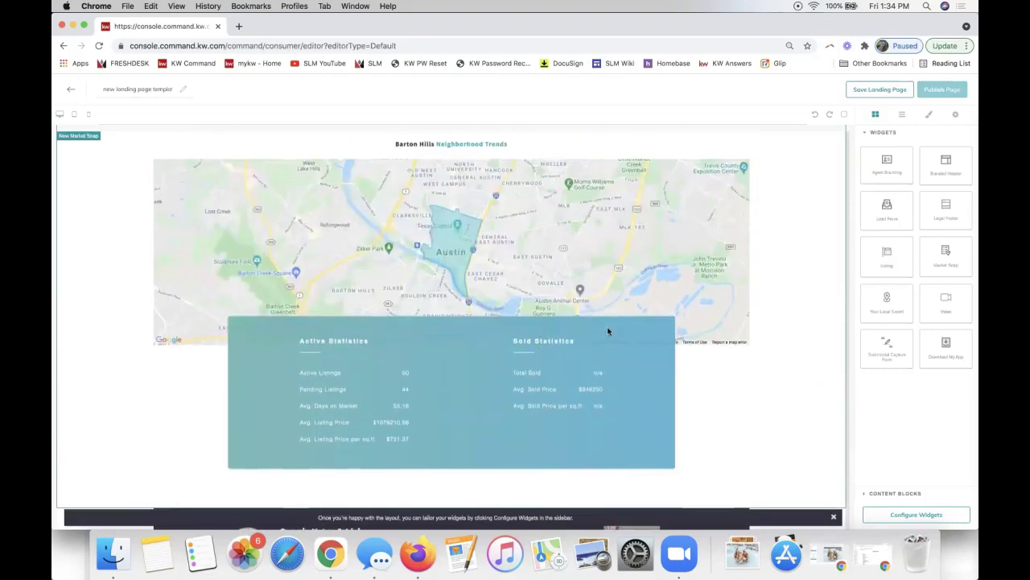
pyautogui.scroll(-3, 608, 330)
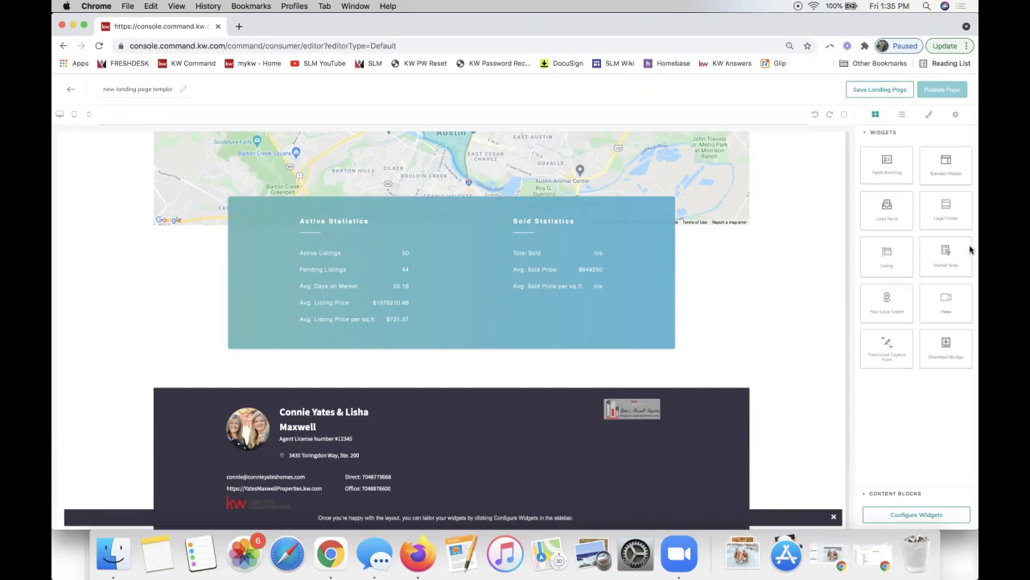
pyautogui.scroll(20, 571, 301)
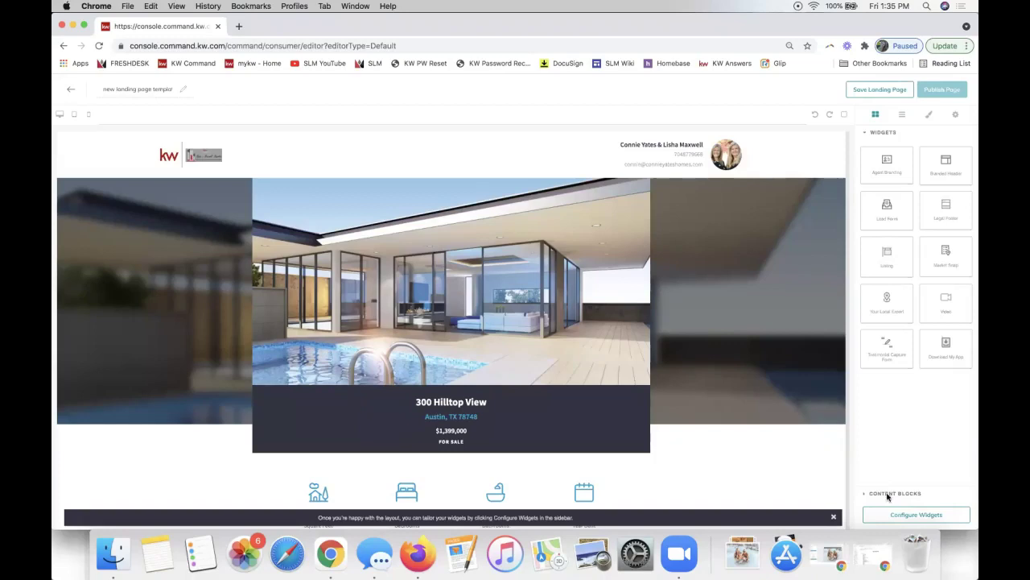
# Switch the sidebar from the widget collection to the Image and Text content blocks.
pyautogui.click(888, 497)
pyautogui.click(880, 148)
pyautogui.click(895, 494)
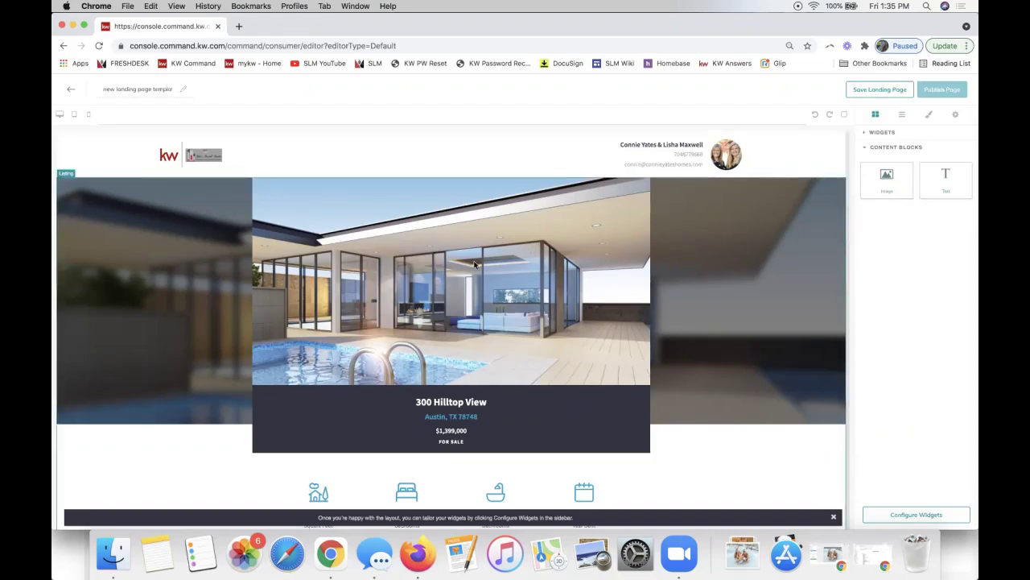
pyautogui.scroll(-5, 413, 150)
pyautogui.scroll(-10, 475, 265)
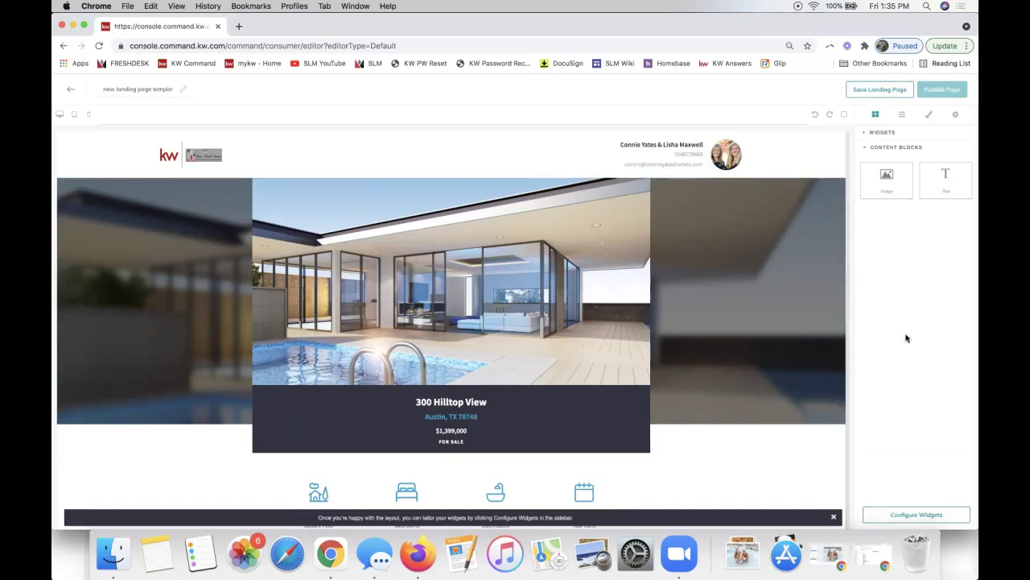
# Open Configure Widgets and return from the Agent Branding form to the six-widget checklist.
pyautogui.click(915, 519)
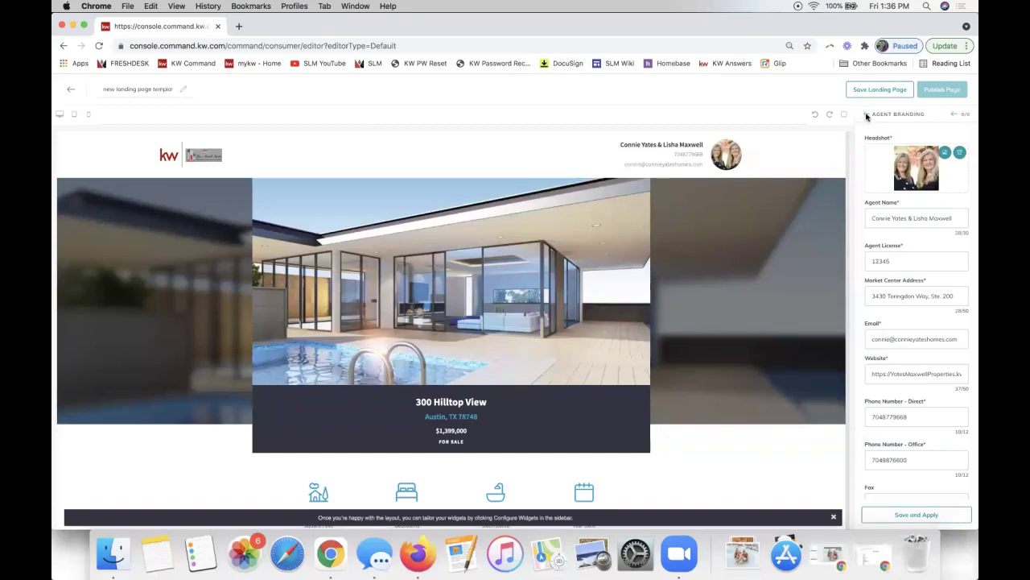
pyautogui.click(866, 116)
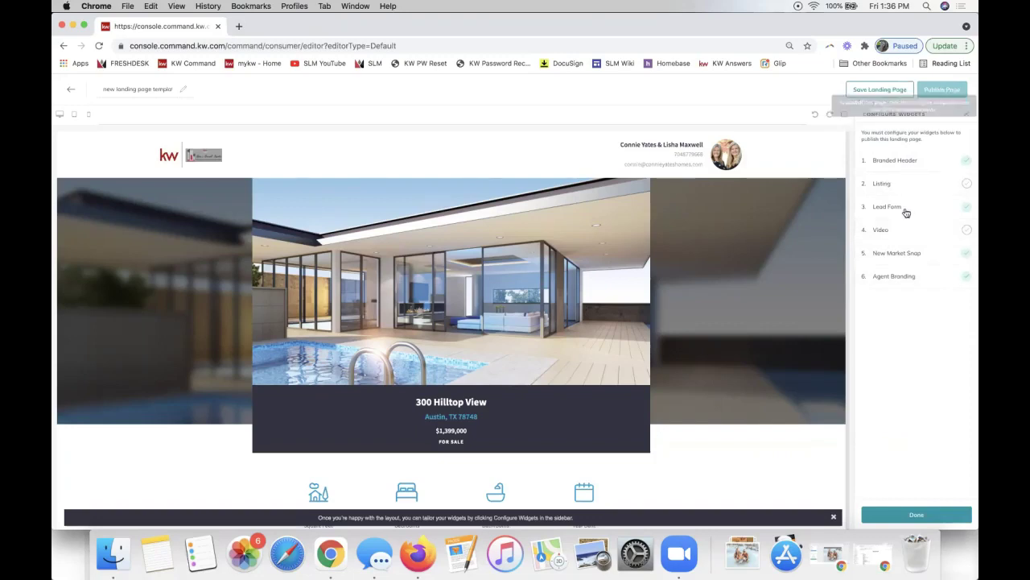
# Set the branded header text to 'Proudly Presenting 123 Main St' and apply it.
pyautogui.click(896, 163)
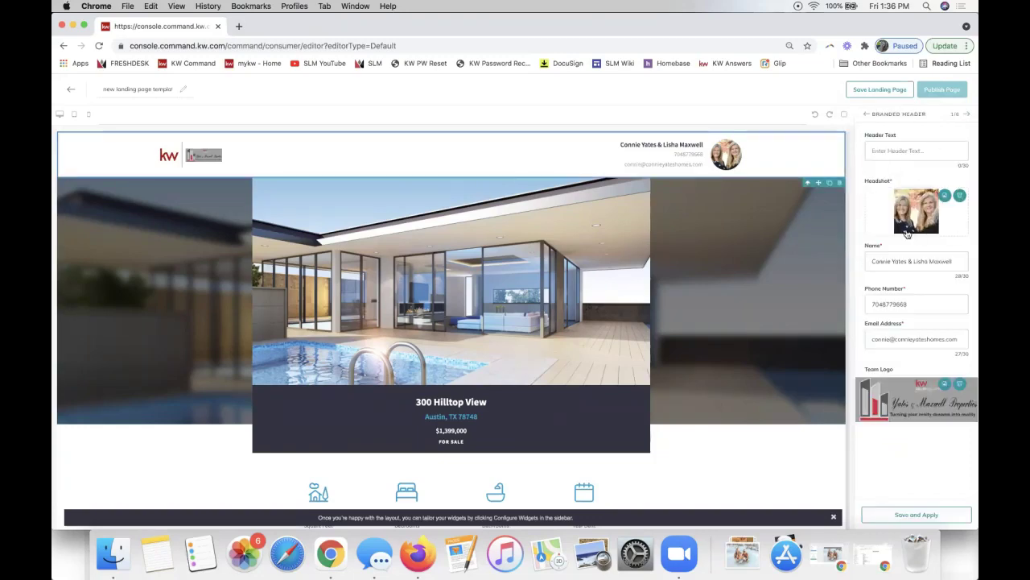
pyautogui.click(879, 150)
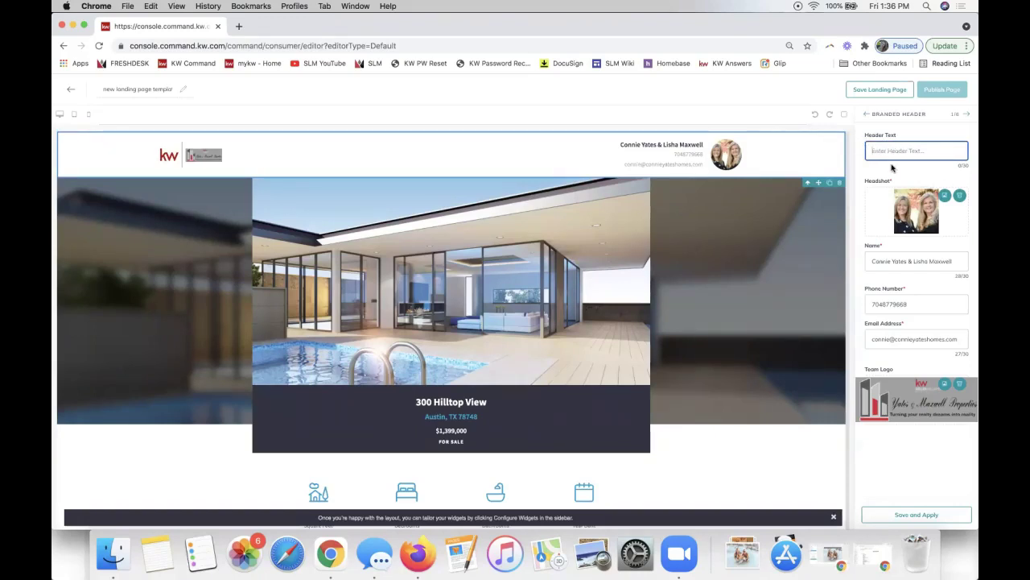
pyautogui.write('Preudly Presenting')
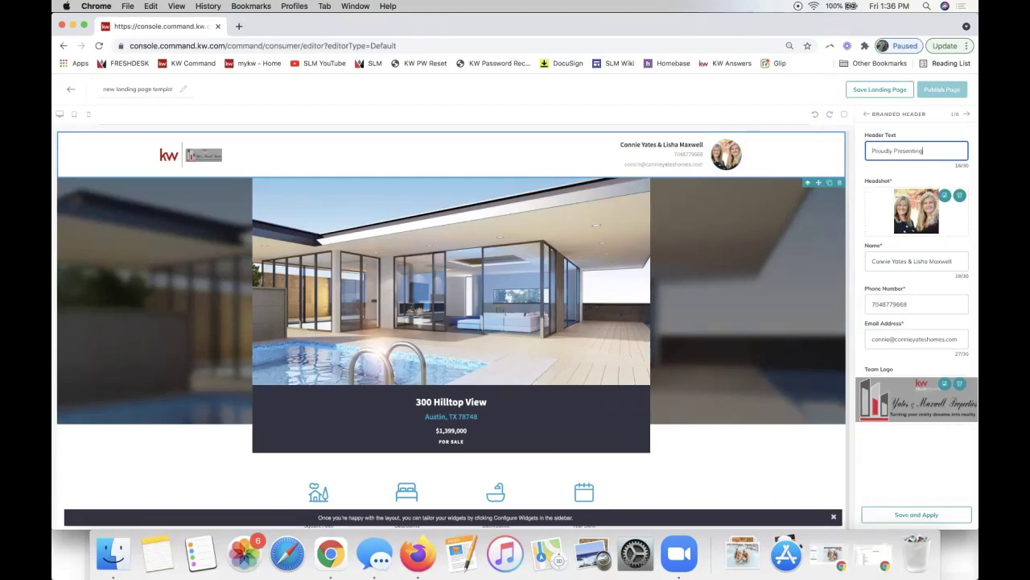
pyautogui.write(' 123 Main St')
pyautogui.tripleClick(901, 154)
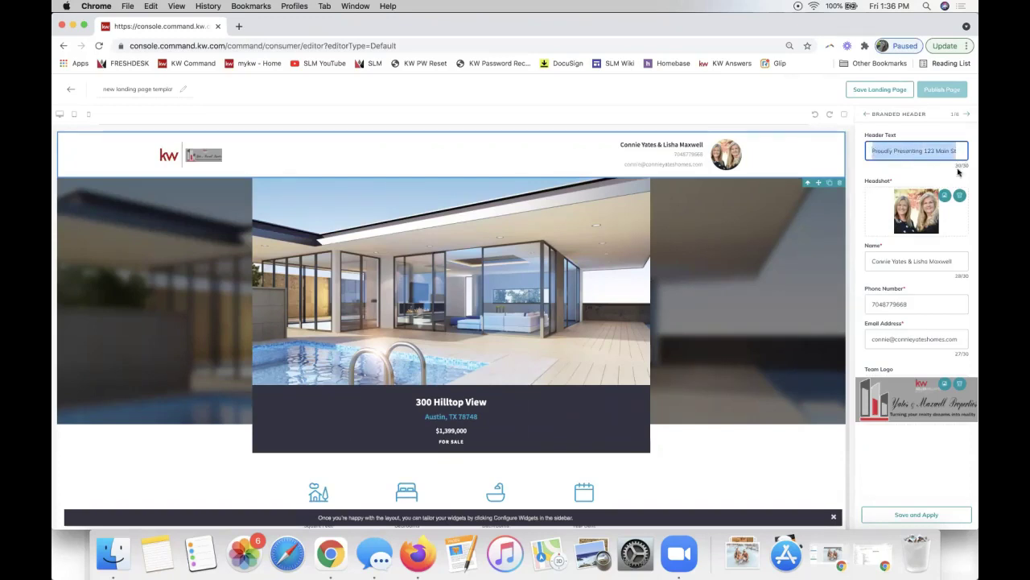
pyautogui.moveTo(956, 167); pyautogui.dragTo(971, 167)
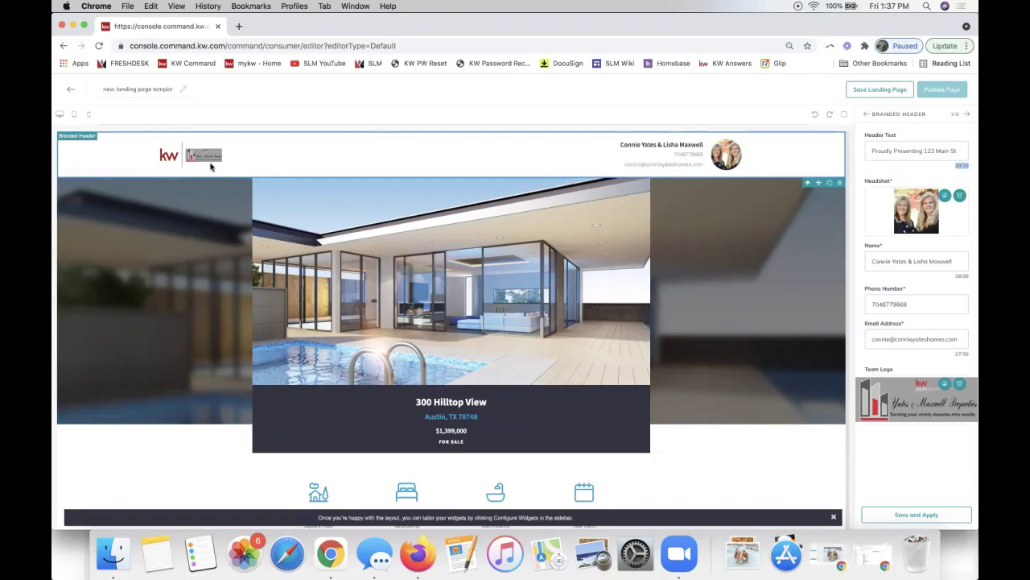
pyautogui.click(965, 168)
pyautogui.moveTo(963, 152); pyautogui.dragTo(866, 151)
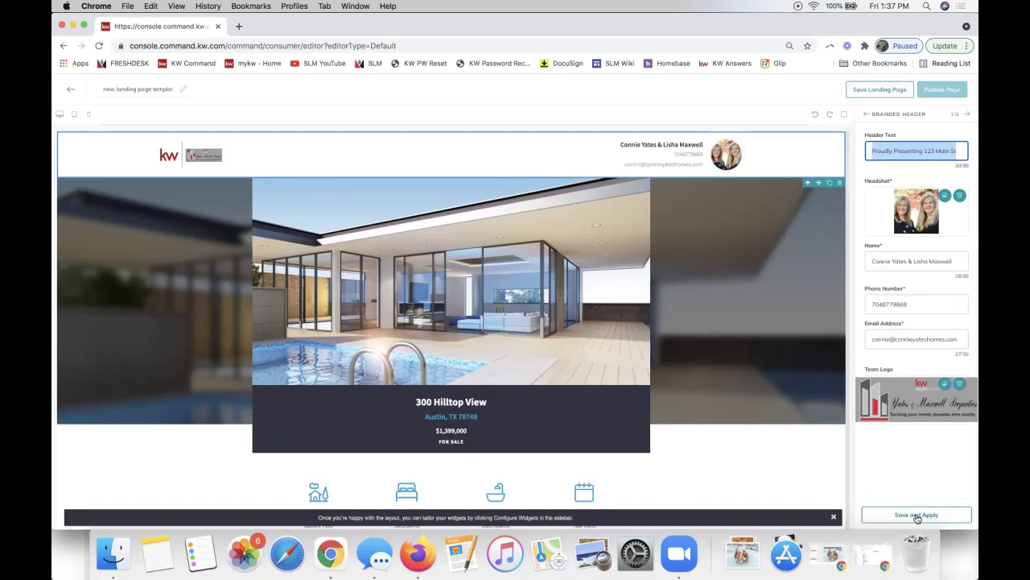
pyautogui.click(916, 516)
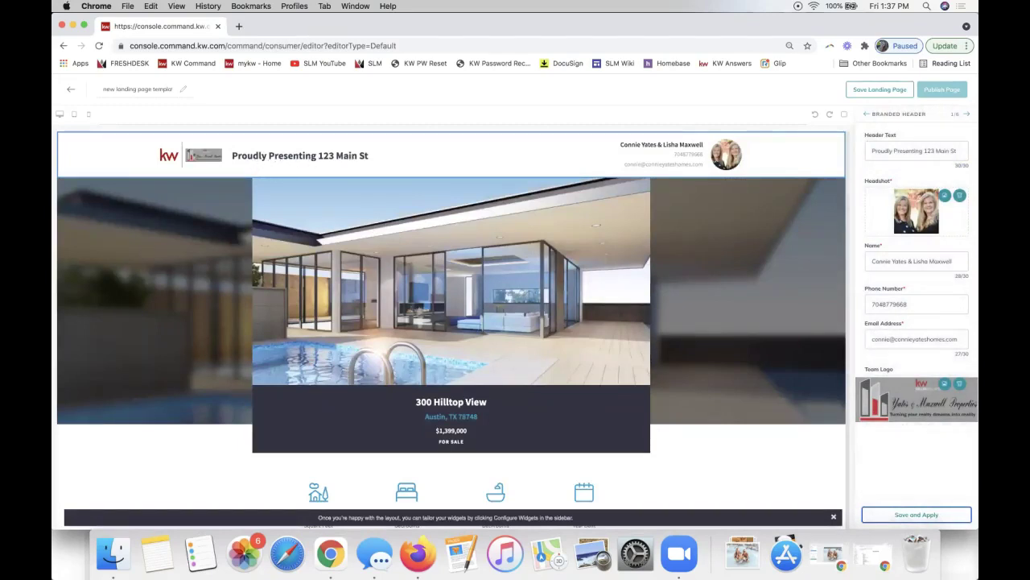
# Add two hyphens to the header's phone number and apply the change.
pyautogui.doubleClick(911, 152)
pyautogui.tripleClick(910, 152)
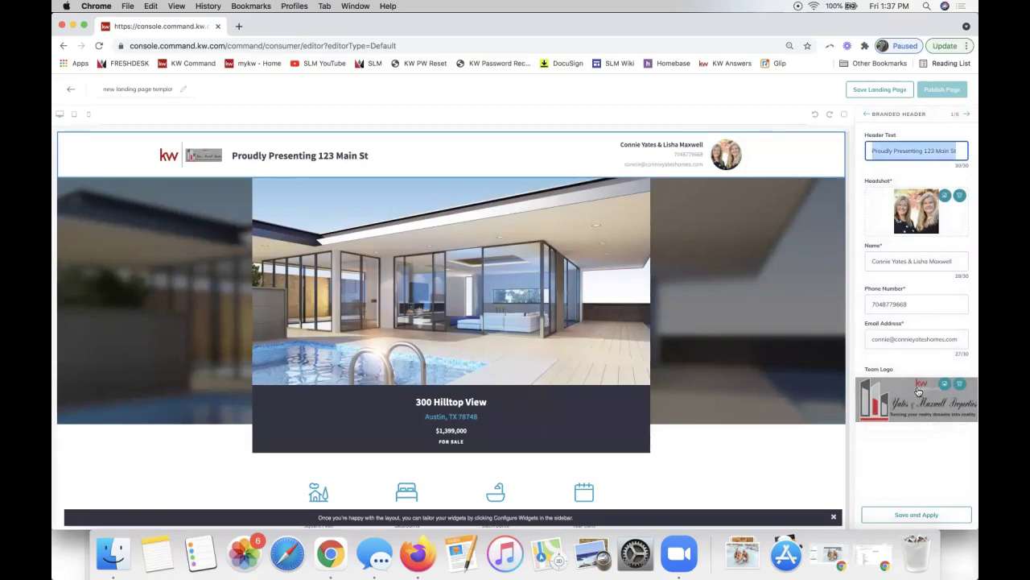
pyautogui.click(882, 303)
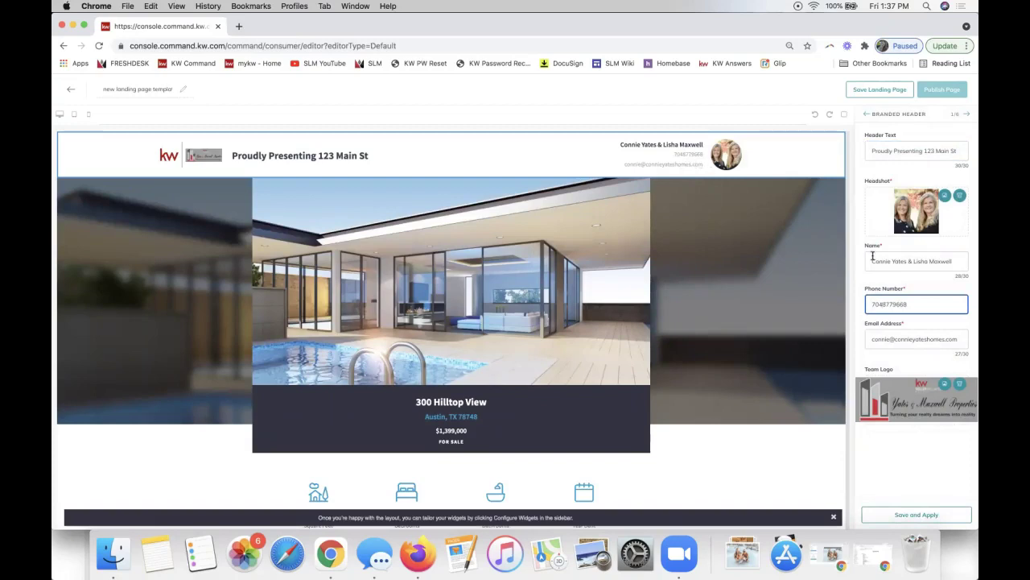
pyautogui.write('-')
pyautogui.click(894, 303)
pyautogui.write('-')
pyautogui.click(902, 515)
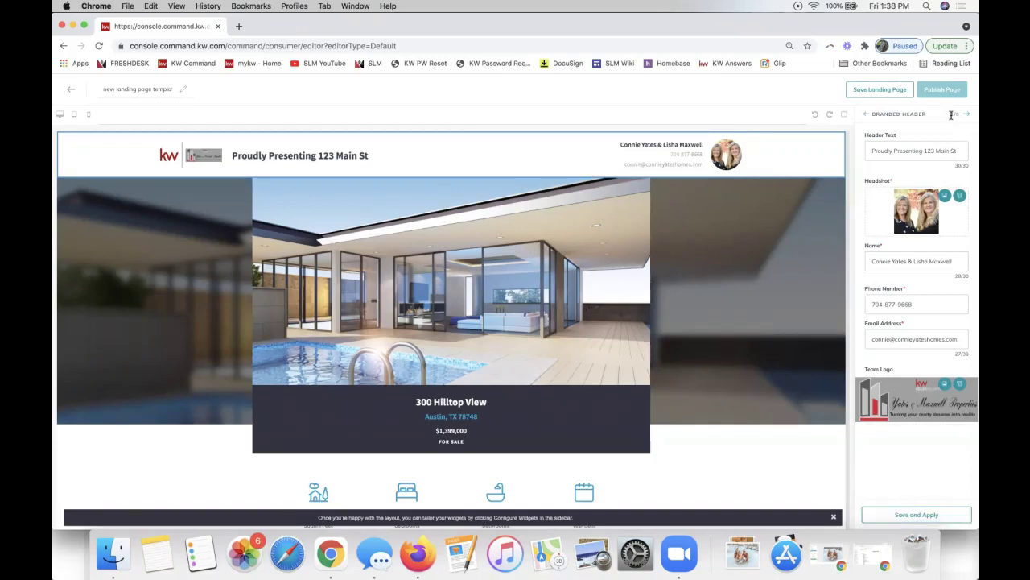
pyautogui.doubleClick(956, 121)
# Move to the Listing widget and browse listings, searching by property address.
pyautogui.click(969, 117)
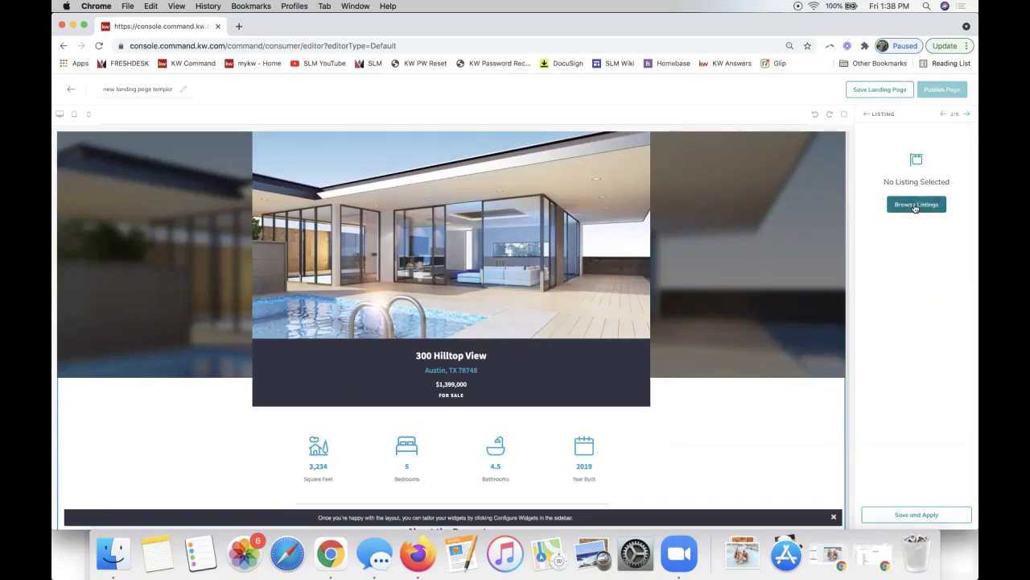
pyautogui.click(915, 206)
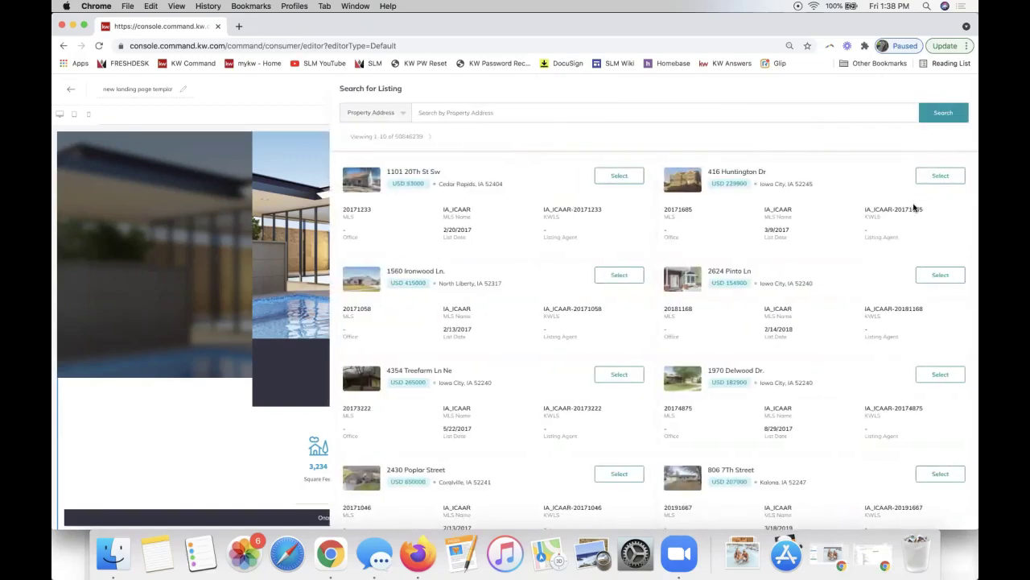
pyautogui.click(469, 112)
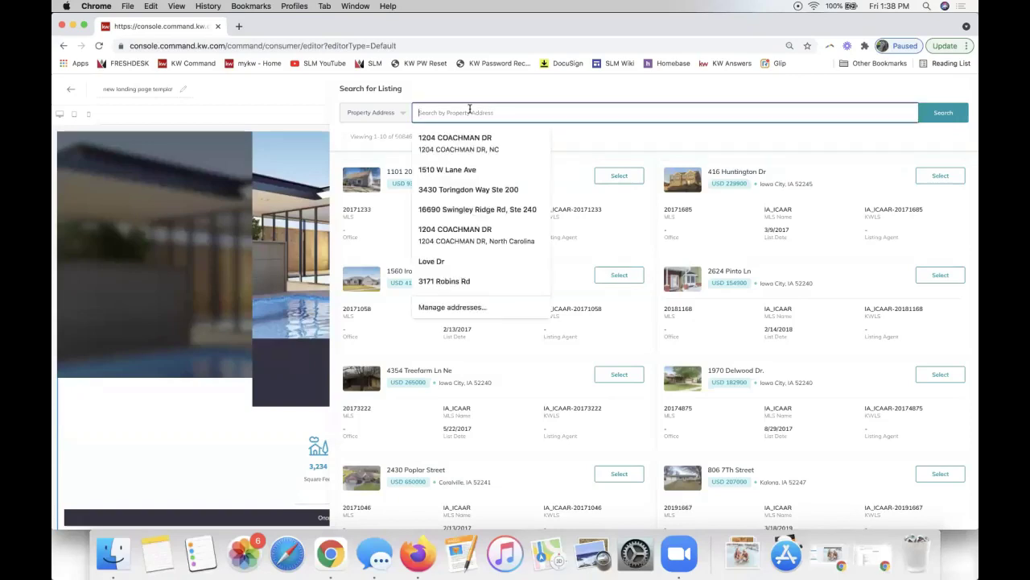
pyautogui.click(385, 114)
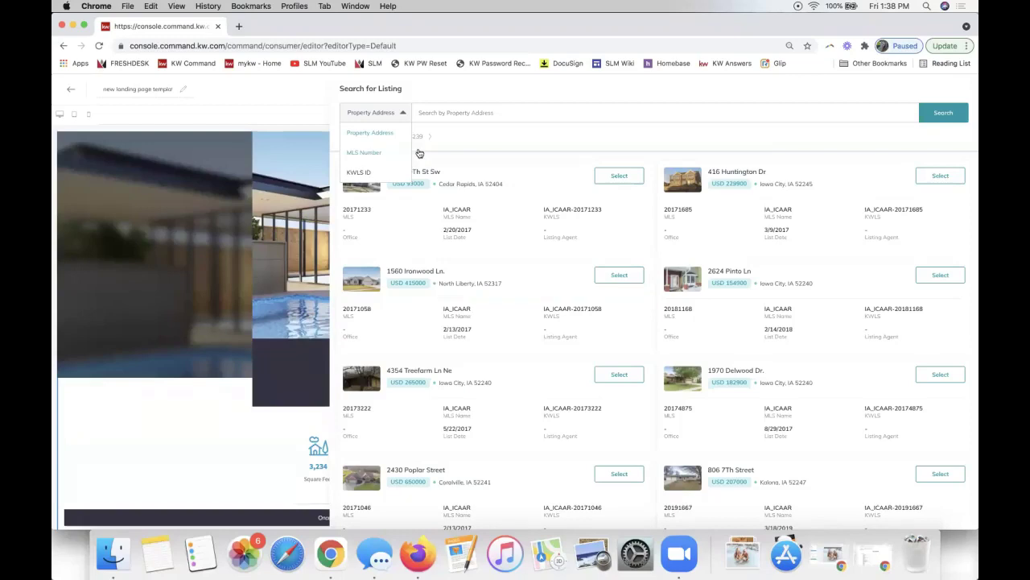
pyautogui.click(549, 138)
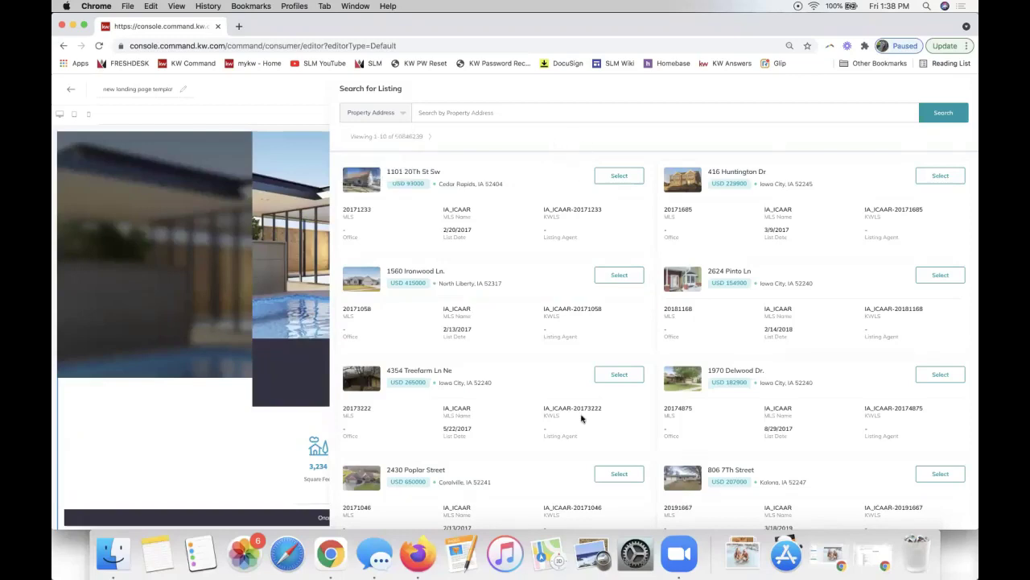
pyautogui.scroll(-3, 736, 367)
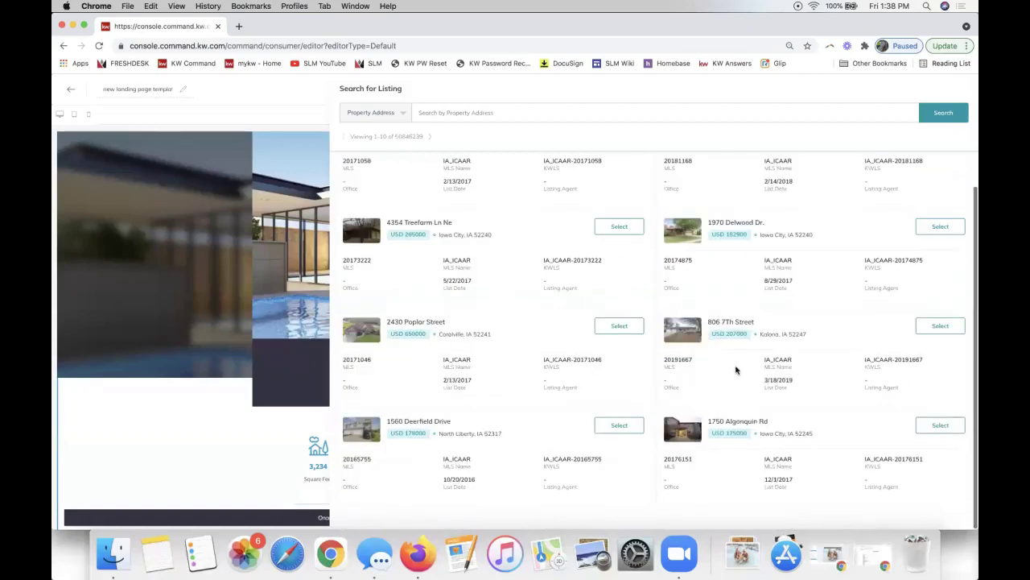
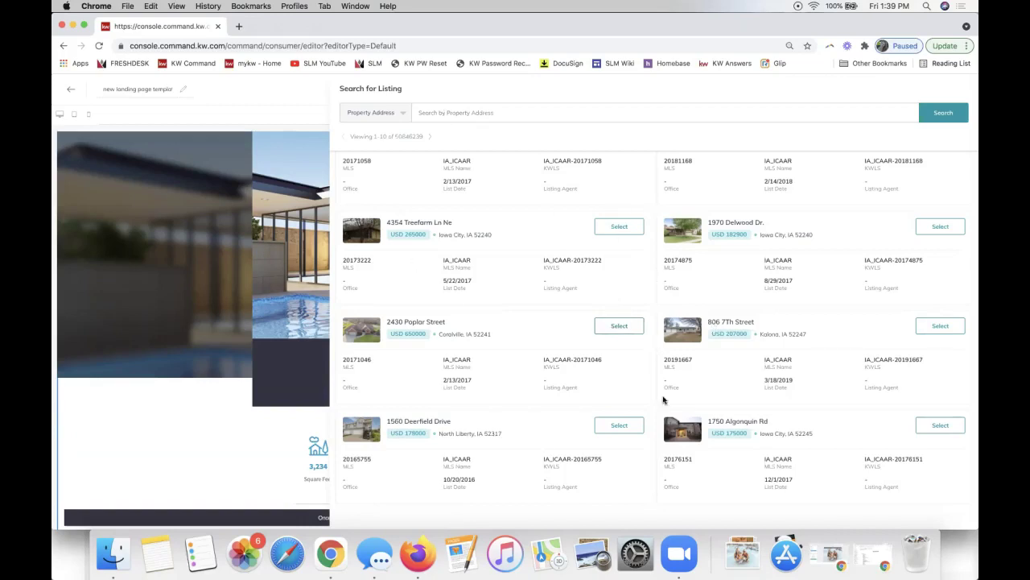
pyautogui.click(441, 116)
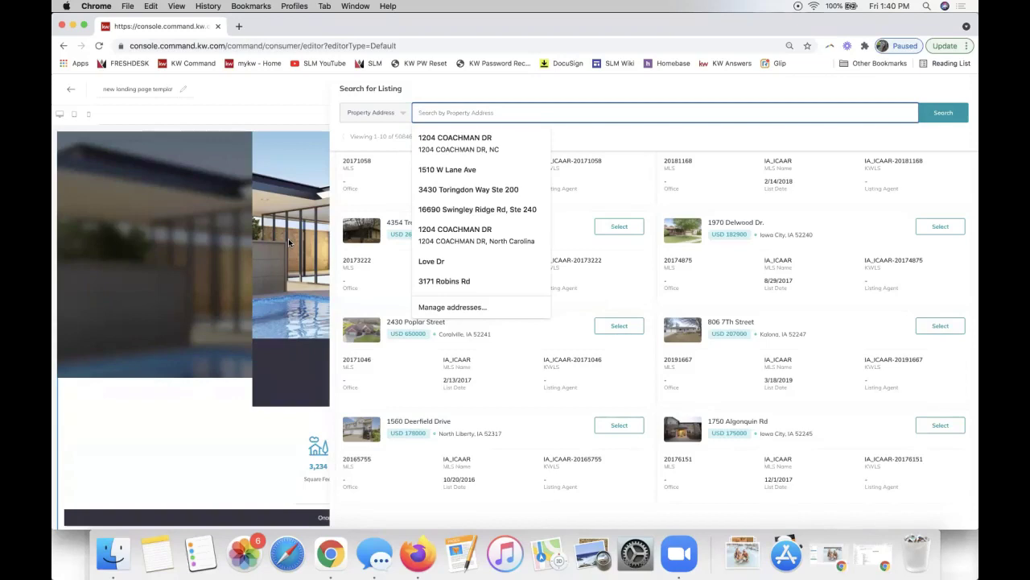
pyautogui.click(380, 117)
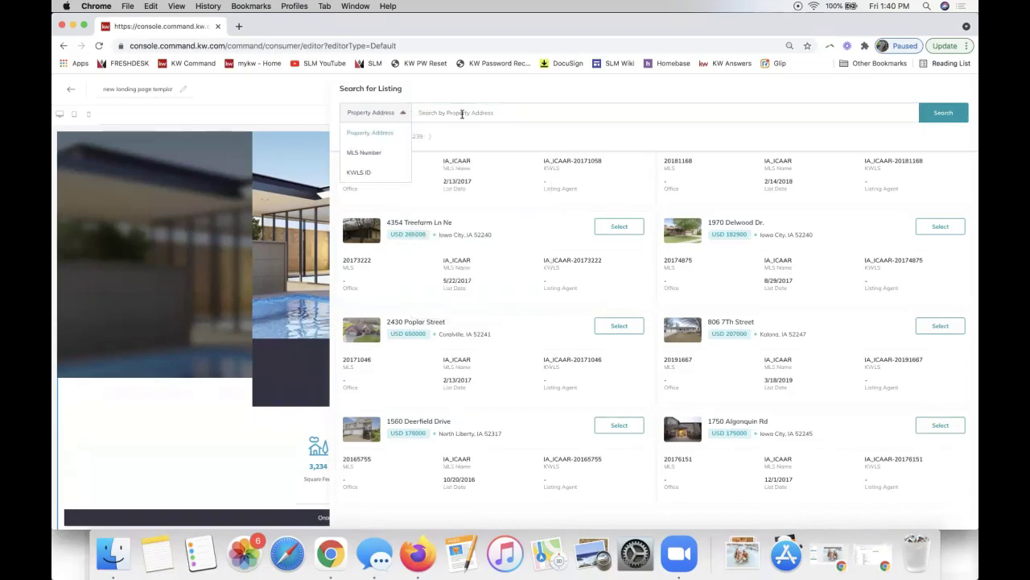
pyautogui.click(619, 135)
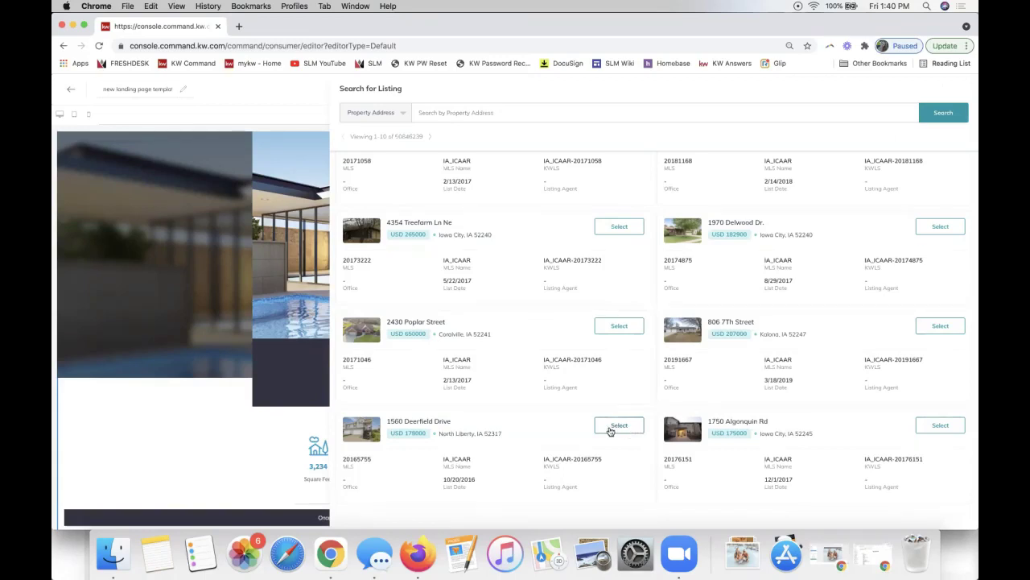
pyautogui.click(611, 429)
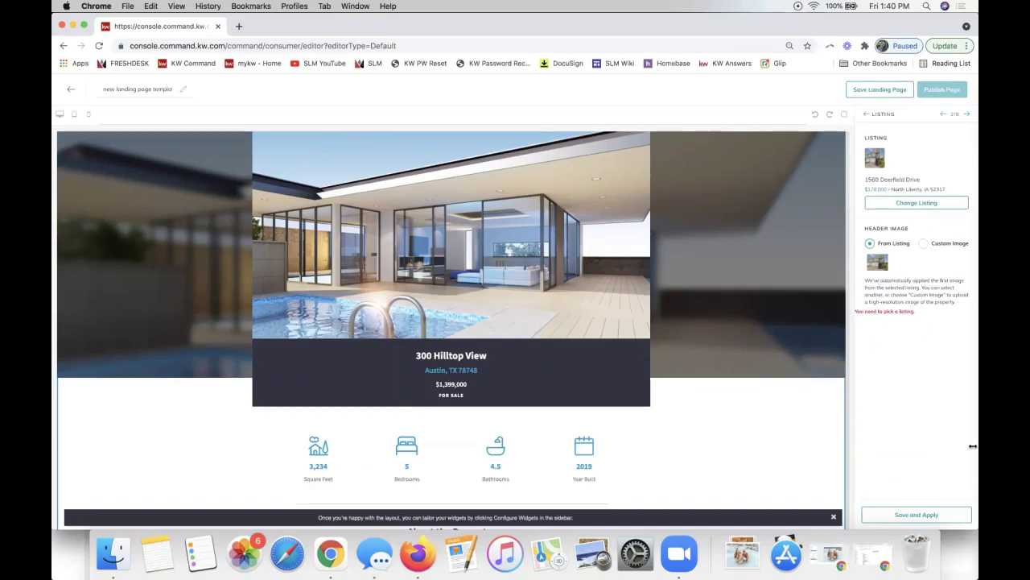
pyautogui.tripleClick(874, 311)
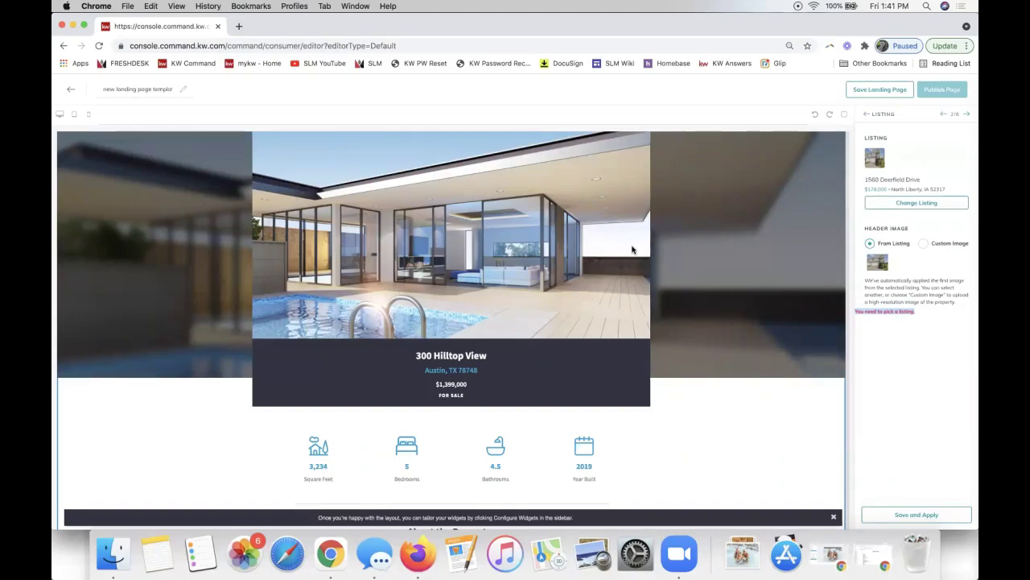
pyautogui.tripleClick(890, 243)
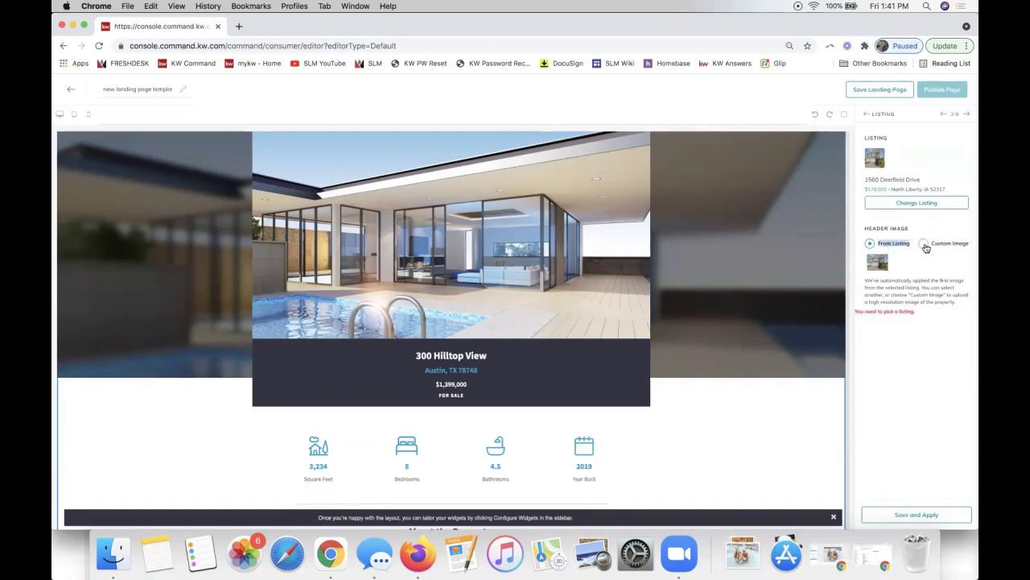
pyautogui.click(924, 243)
pyautogui.click(870, 243)
pyautogui.click(937, 519)
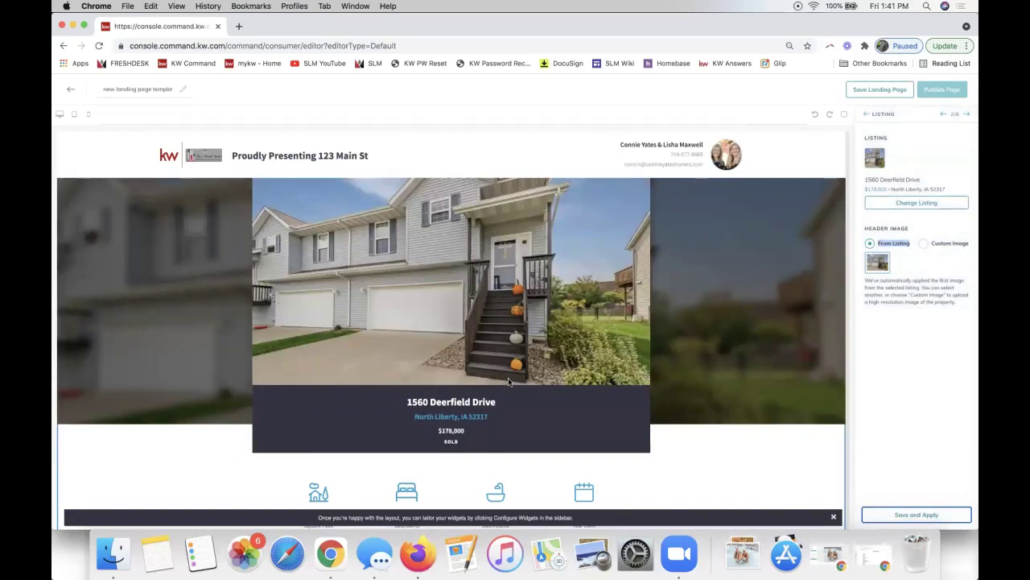
pyautogui.scroll(-3, 509, 382)
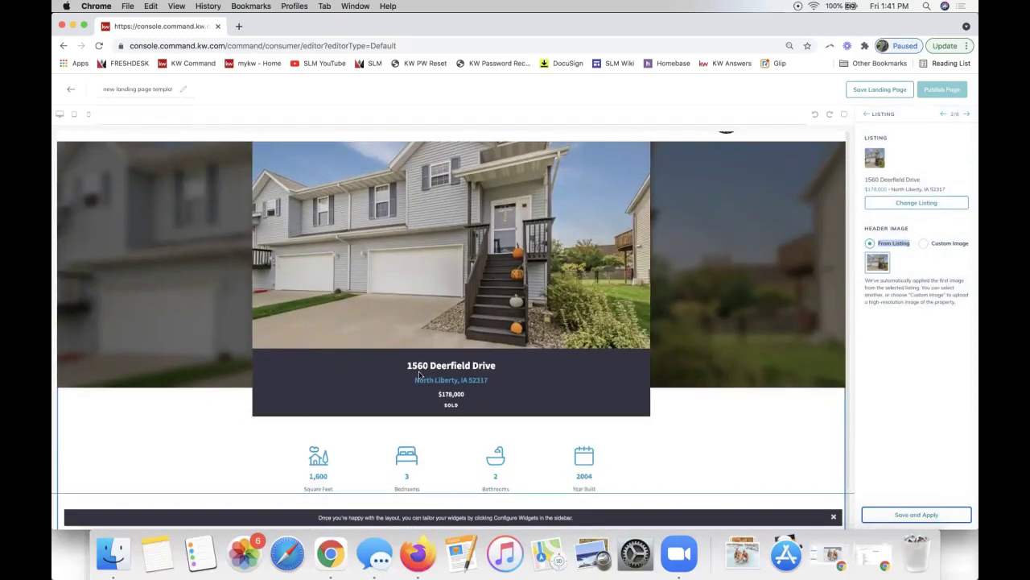
pyautogui.scroll(-1, 497, 372)
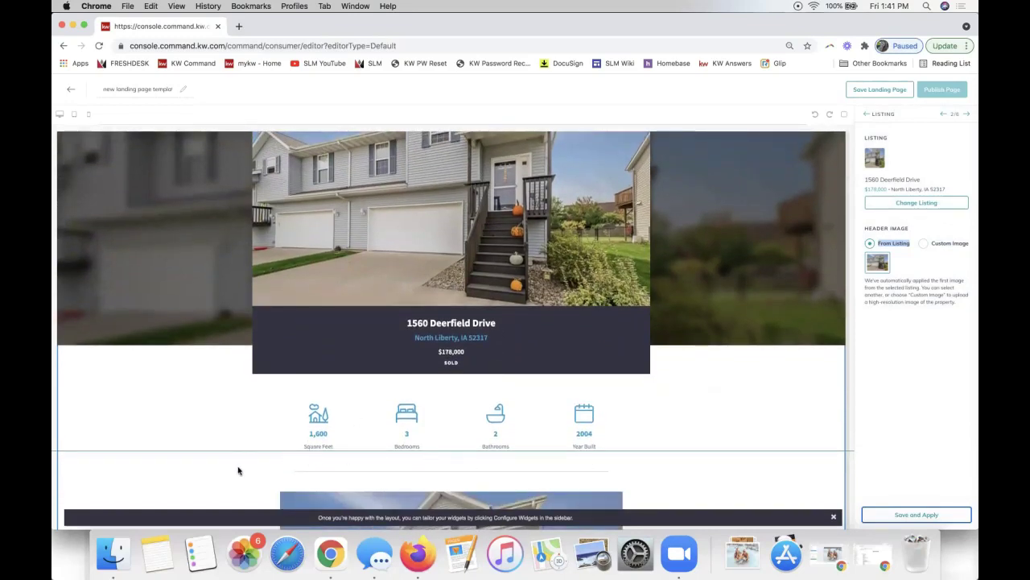
pyautogui.scroll(-15, 572, 467)
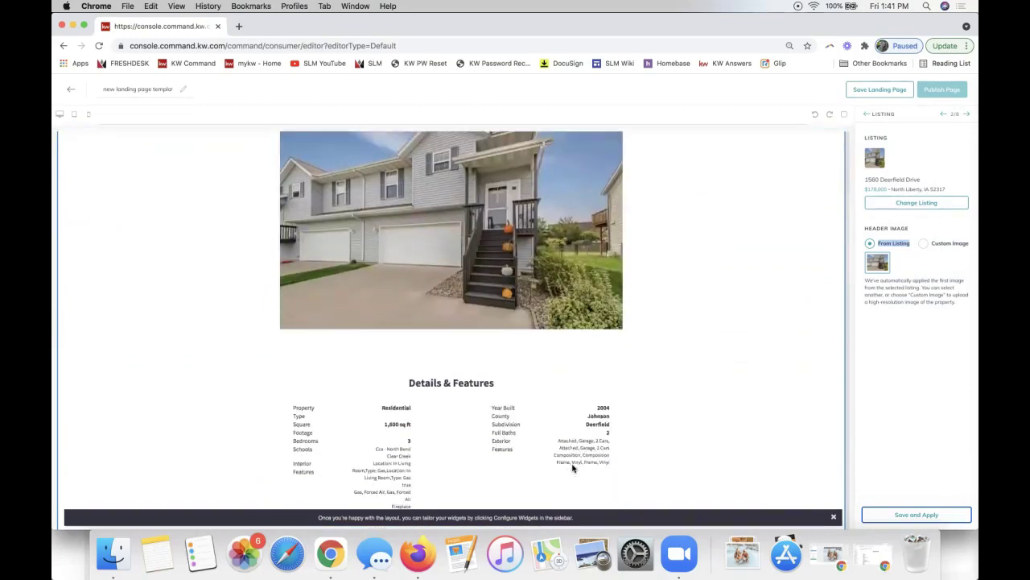
pyautogui.scroll(4, 527, 259)
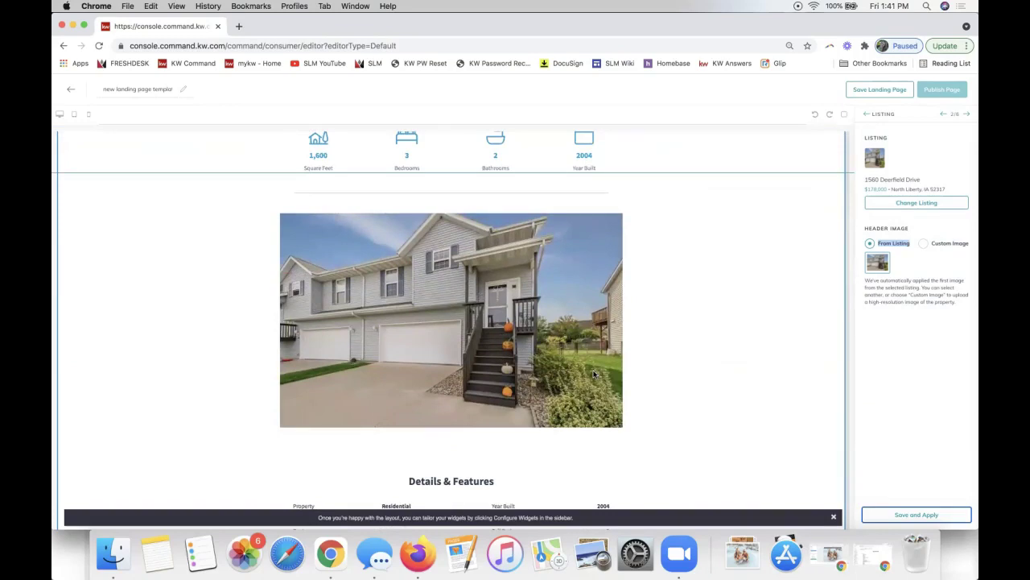
pyautogui.scroll(-10, 747, 356)
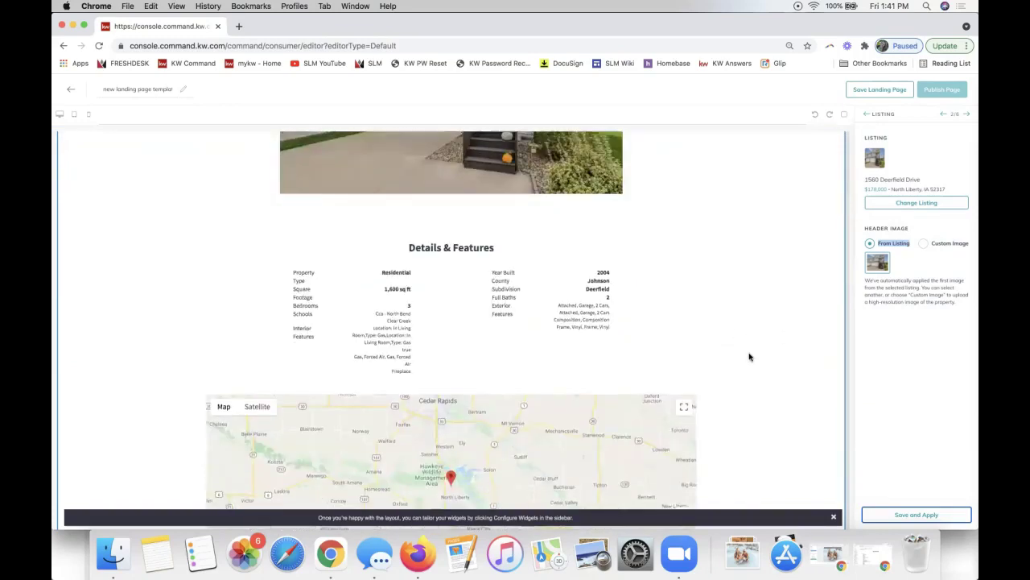
pyautogui.scroll(-10, 748, 357)
pyautogui.scroll(12, 749, 356)
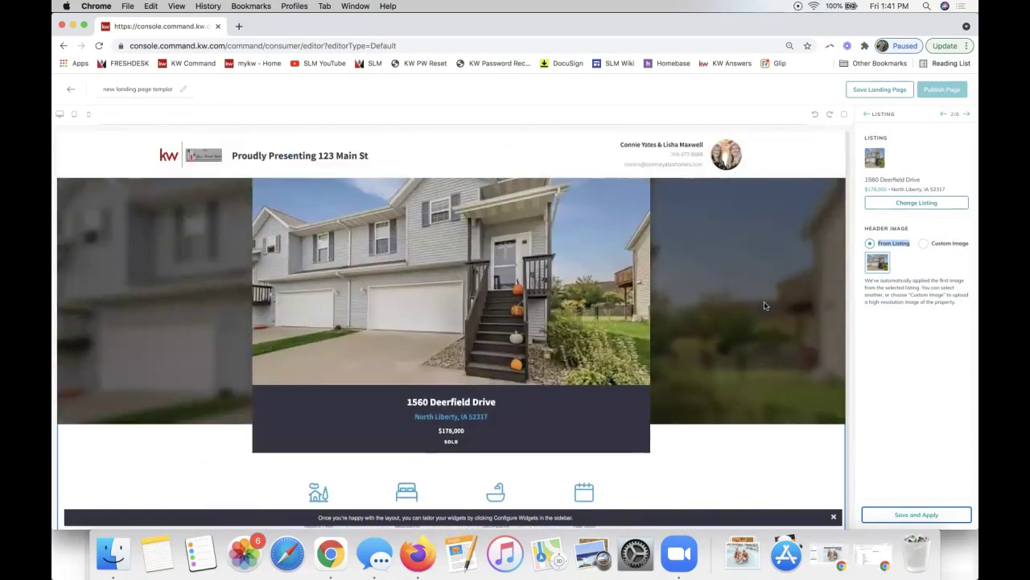
pyautogui.scroll(-15, 764, 306)
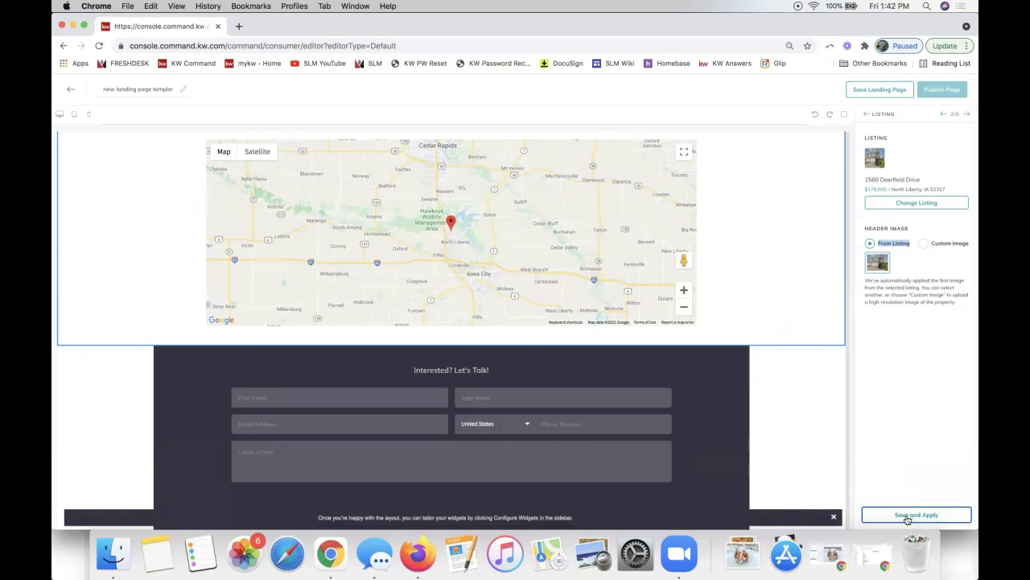
pyautogui.scroll(10, 609, 352)
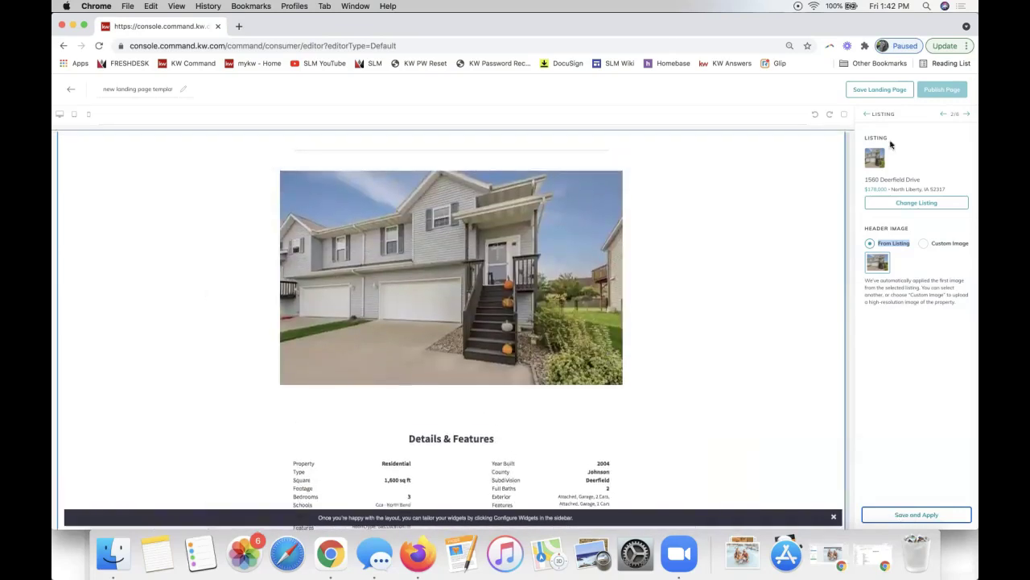
# Replace the Lead Form heading with 'Contact for a Private Showing!' and save it.
pyautogui.click(968, 117)
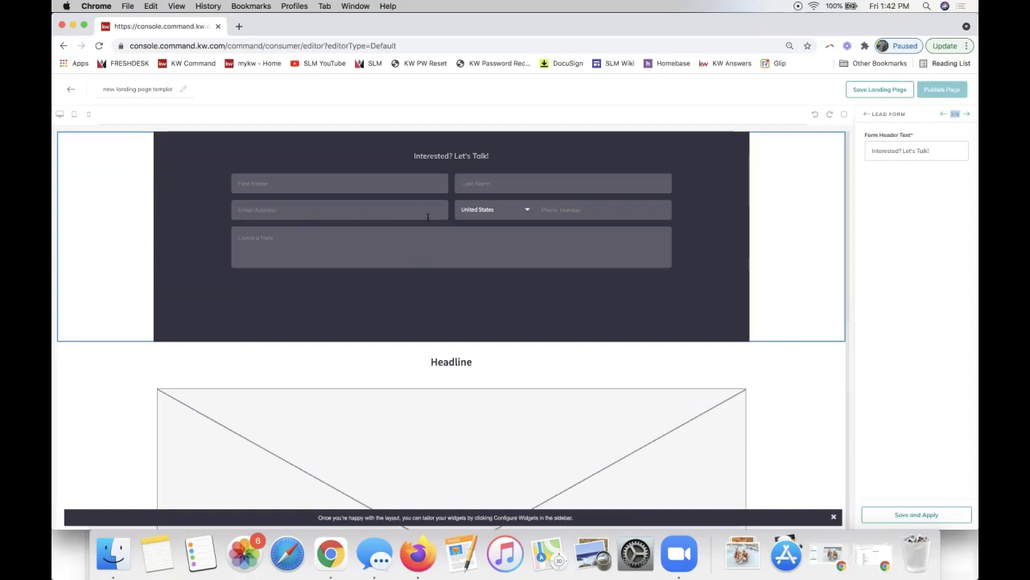
pyautogui.tripleClick(908, 151)
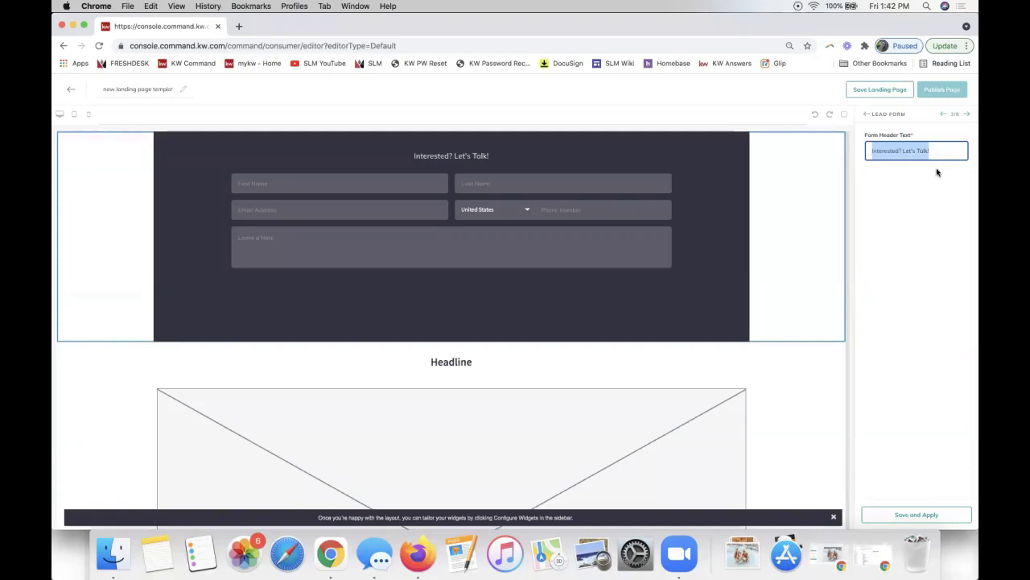
pyautogui.write('Contact for a Private Showing!')
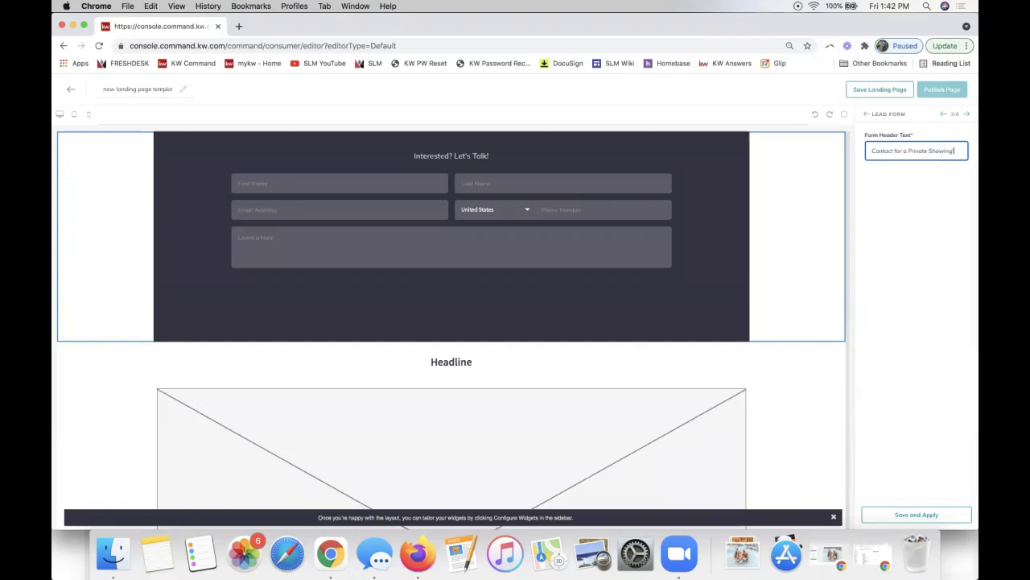
pyautogui.click(886, 516)
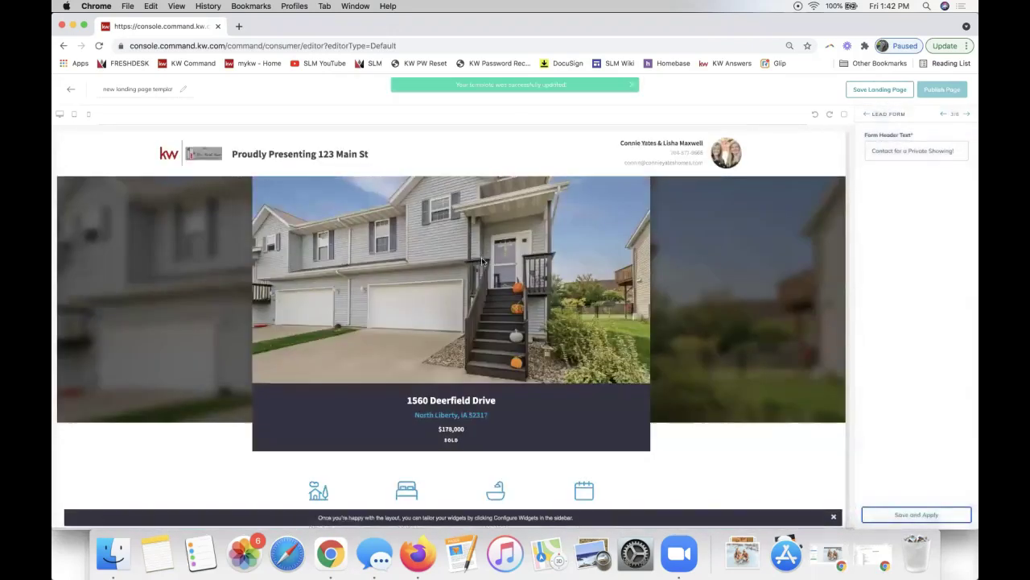
pyautogui.scroll(-4, 482, 261)
pyautogui.scroll(-6, 481, 261)
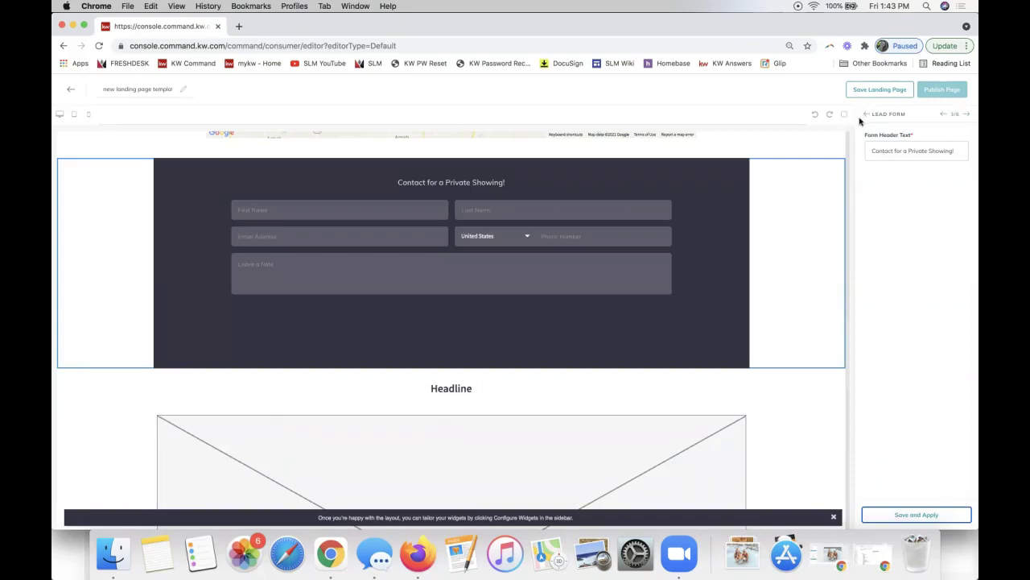
# Return to the widget list, reopen Lead Form, and advance to the Video widget settings.
pyautogui.moveTo(871, 113); pyautogui.dragTo(906, 113)
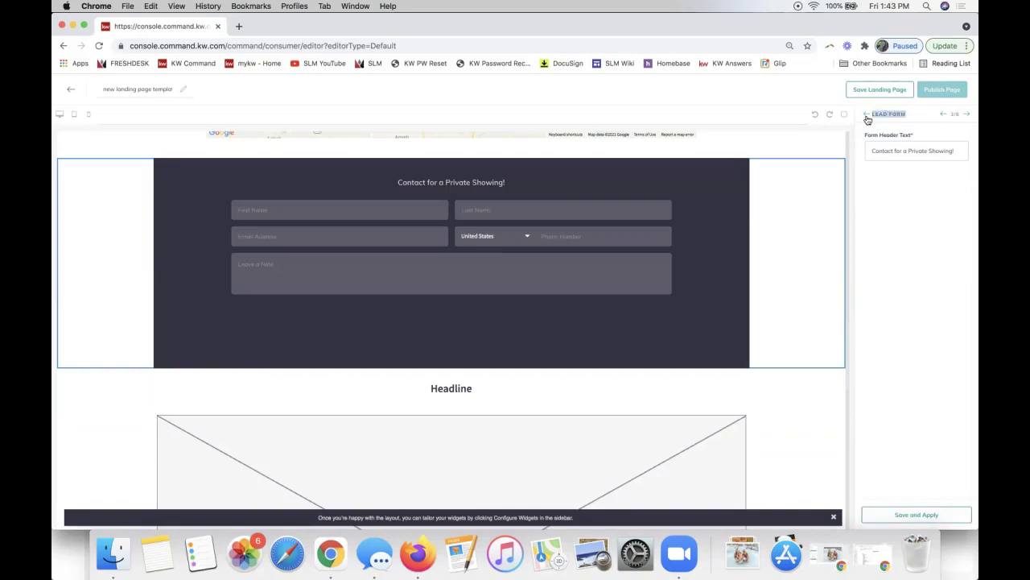
pyautogui.click(867, 117)
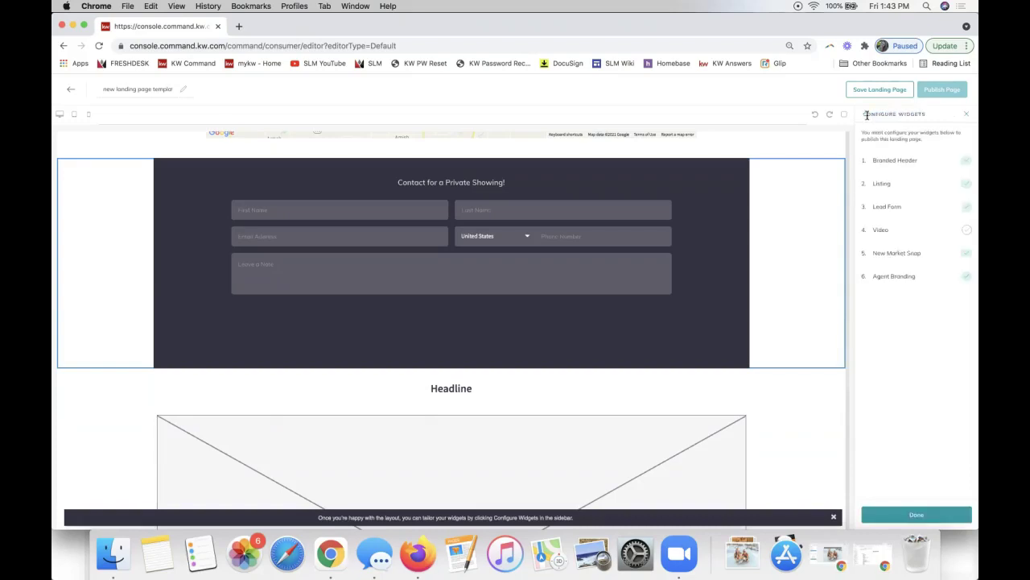
pyautogui.click(900, 207)
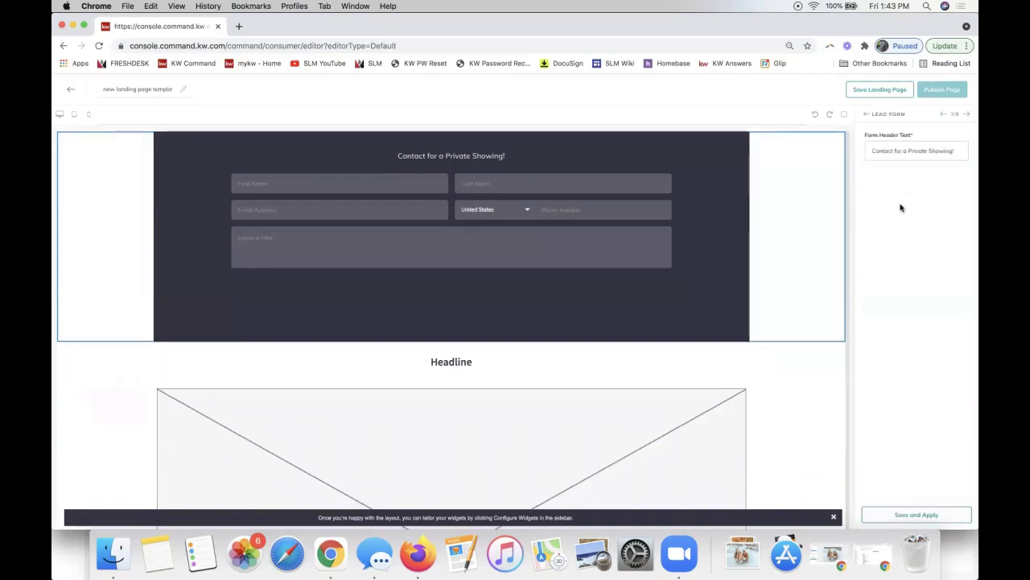
pyautogui.doubleClick(955, 113)
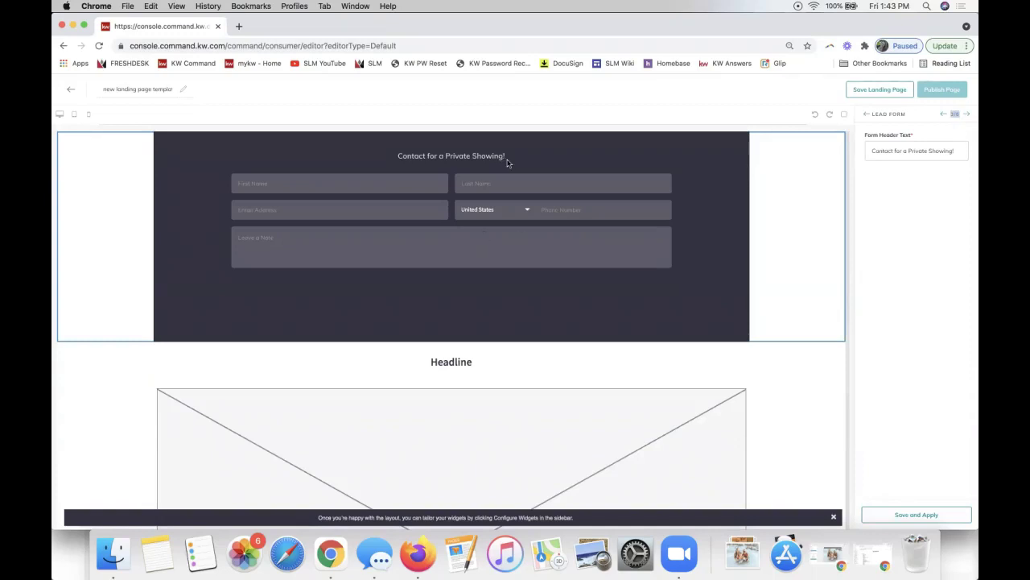
pyautogui.click(967, 115)
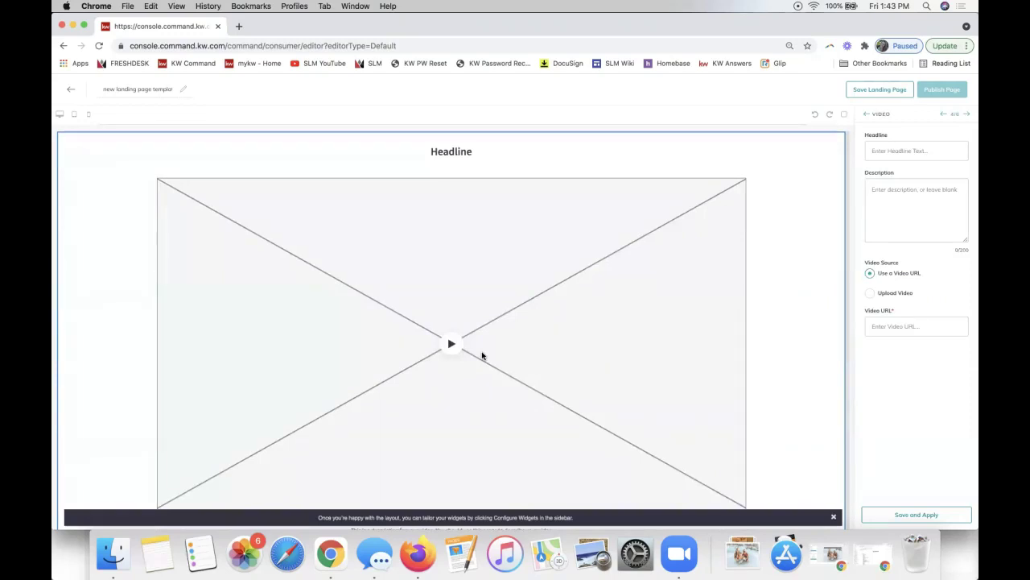
# Start filling in the Video URL field, keeping Use a Video URL as the source.
pyautogui.scroll(-2, 482, 355)
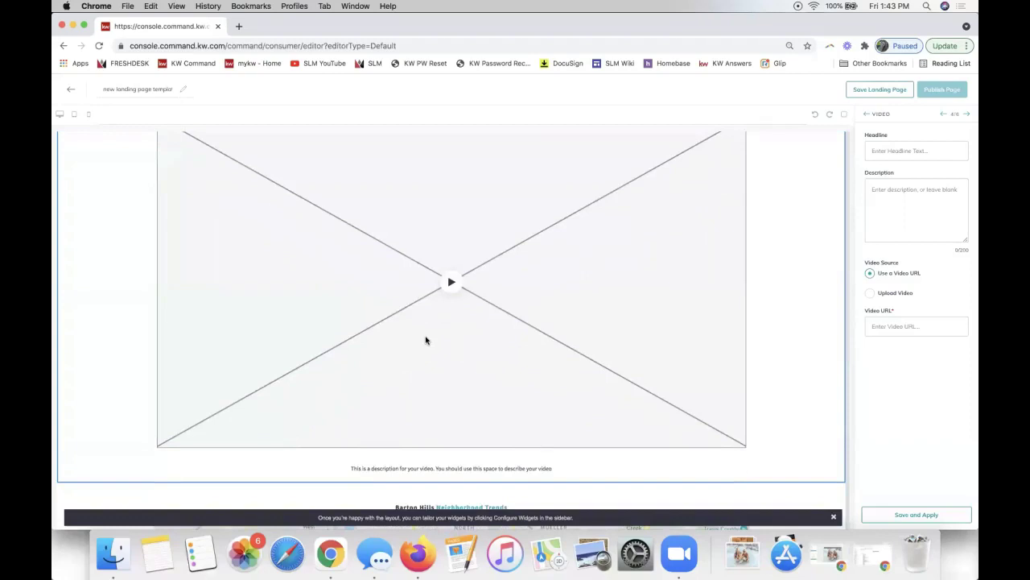
pyautogui.scroll(2, 426, 340)
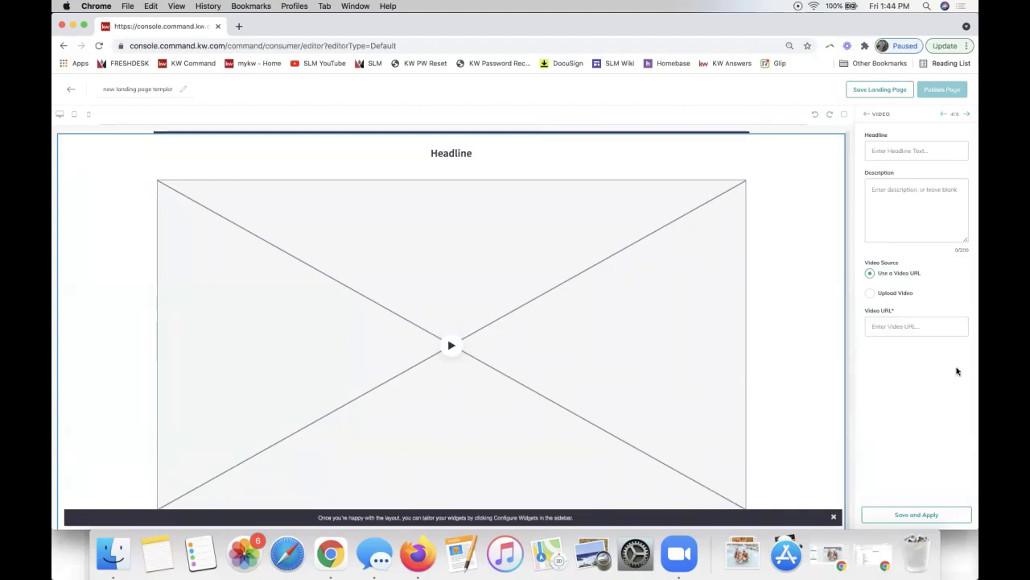
pyautogui.click(910, 328)
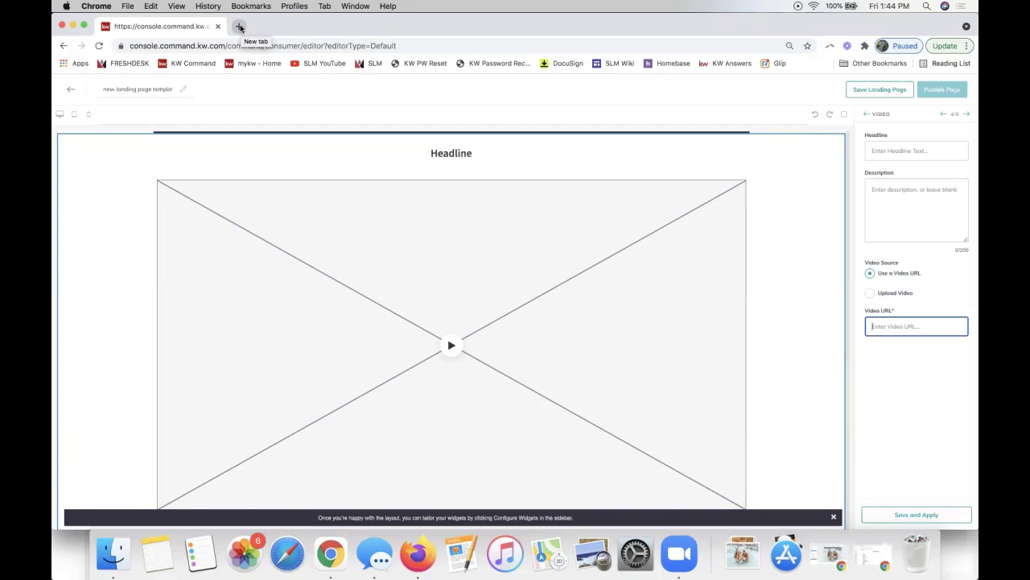
# Go to YouTube in a new browser tab.
pyautogui.click(240, 27)
pyautogui.write('youtub')
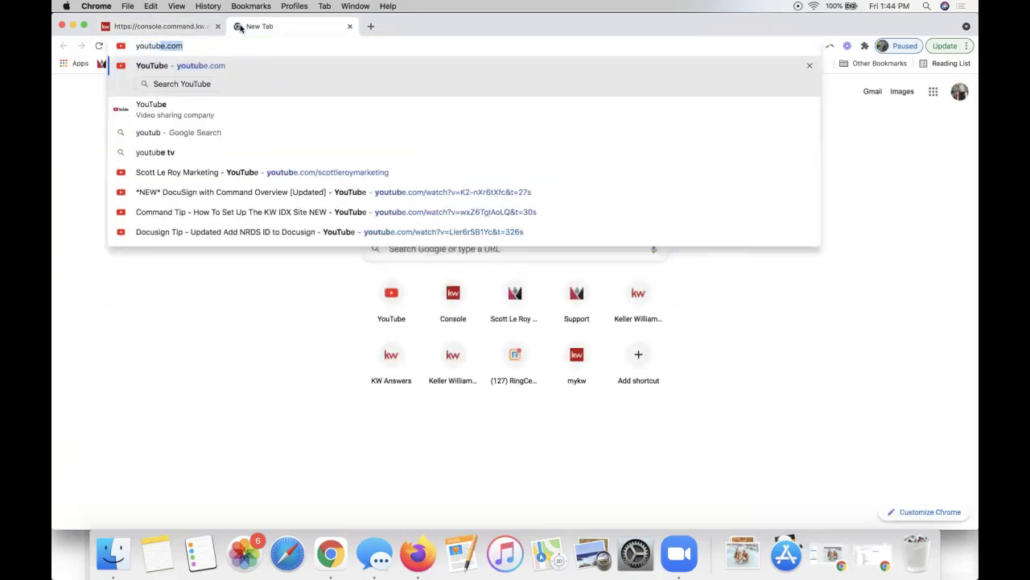
pyautogui.press('Return')
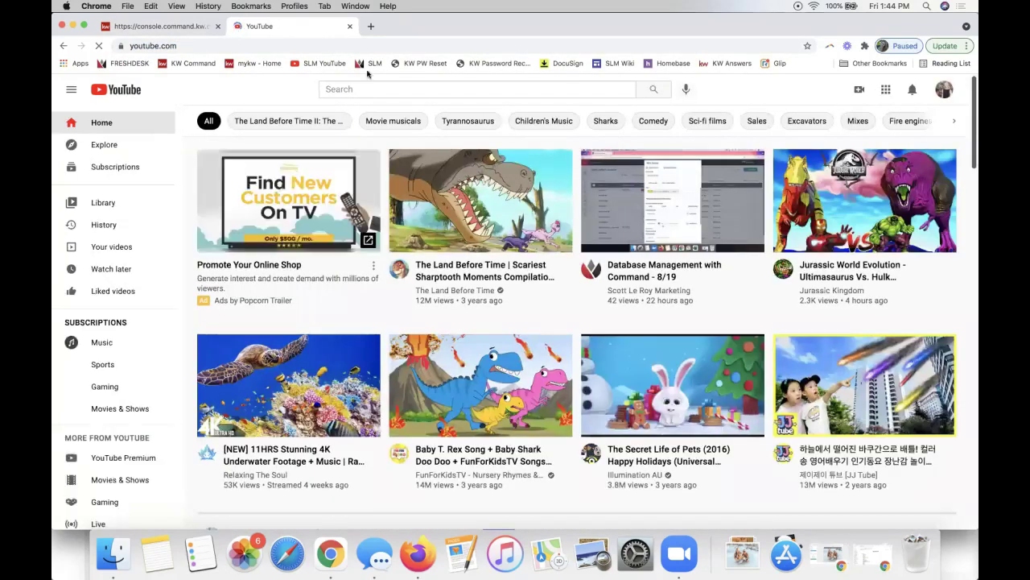
# Search 'keller williams mobile app' and open The KW App: So Much More Than Search.
pyautogui.click(341, 93)
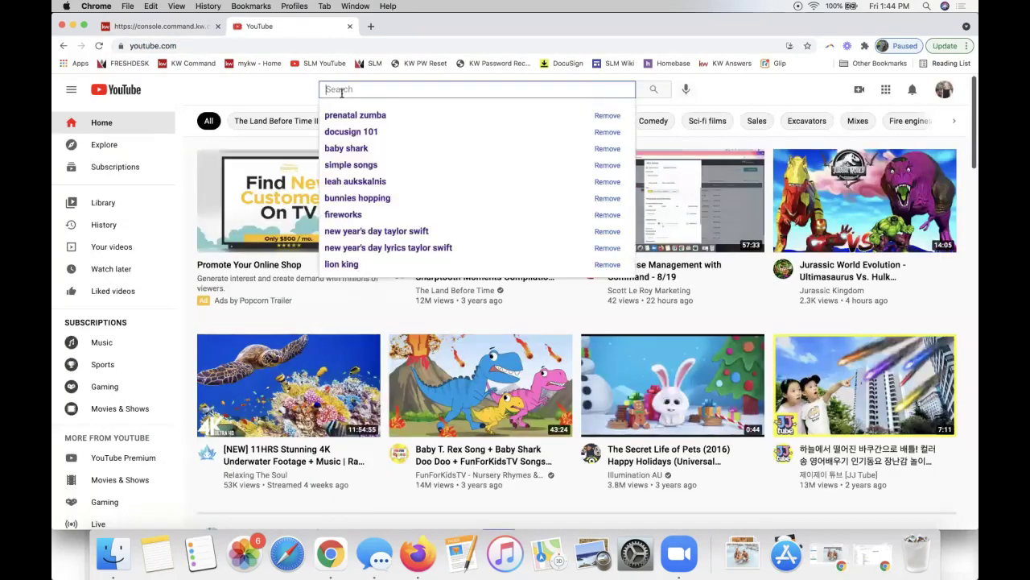
pyautogui.write('keller williams mobile app')
pyautogui.press('Return')
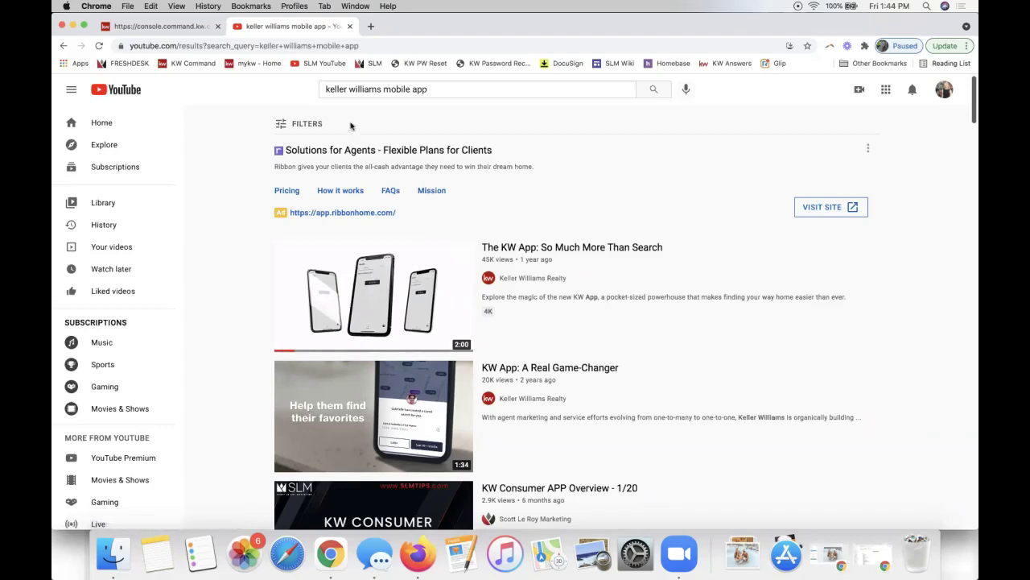
pyautogui.click(362, 90)
pyautogui.tripleClick(363, 90)
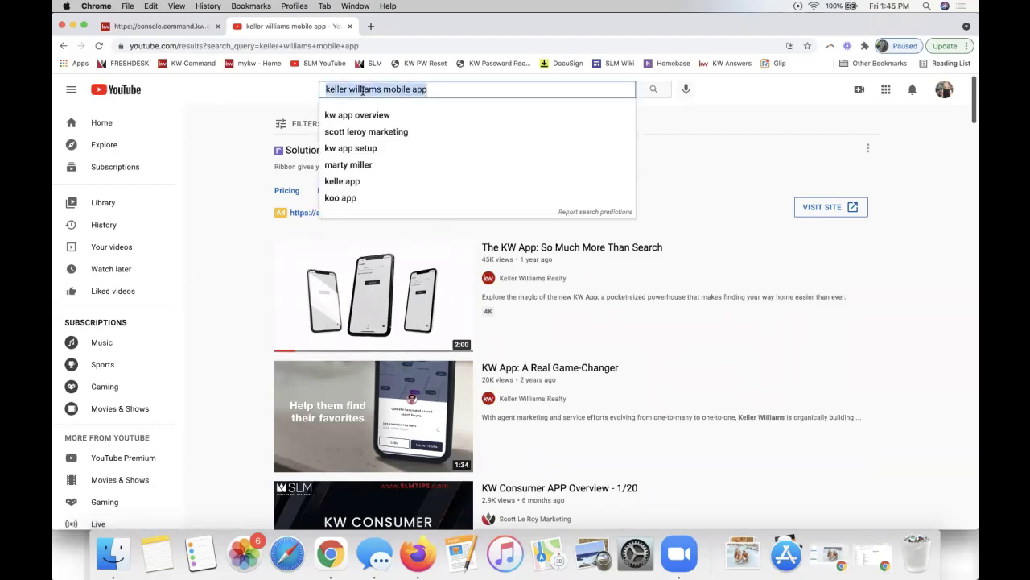
pyautogui.click(212, 292)
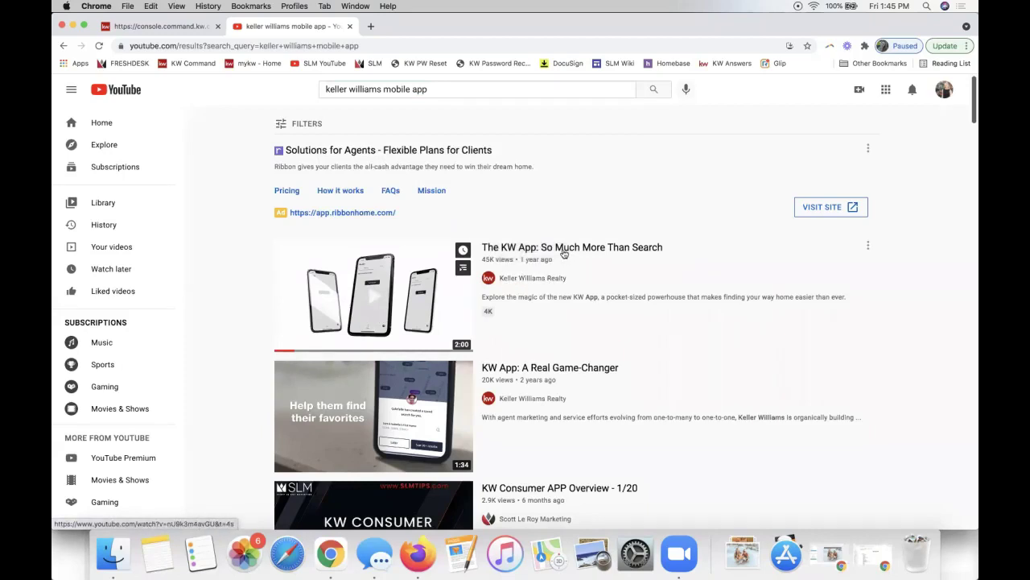
pyautogui.click(566, 250)
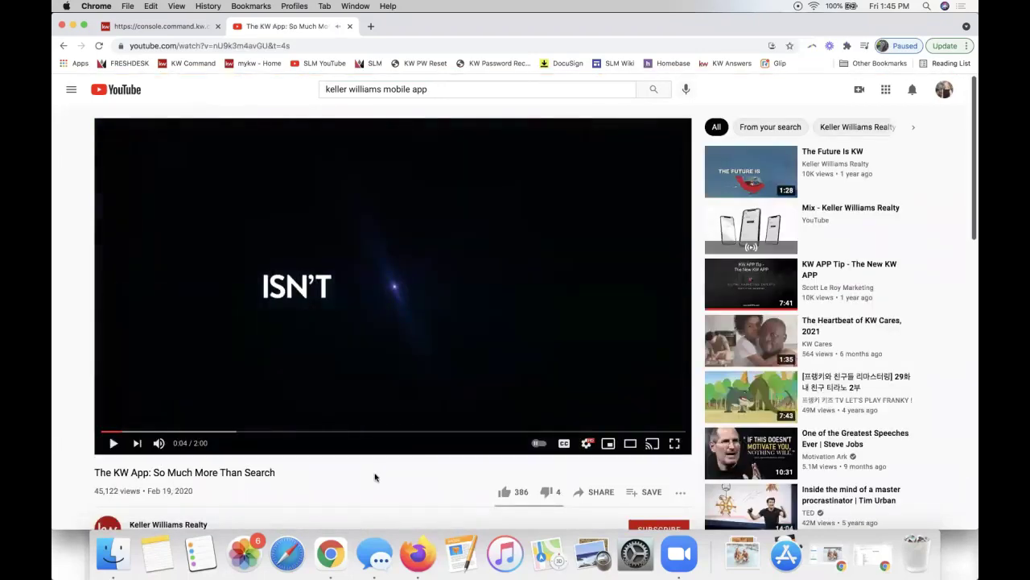
pyautogui.scroll(-2, 374, 477)
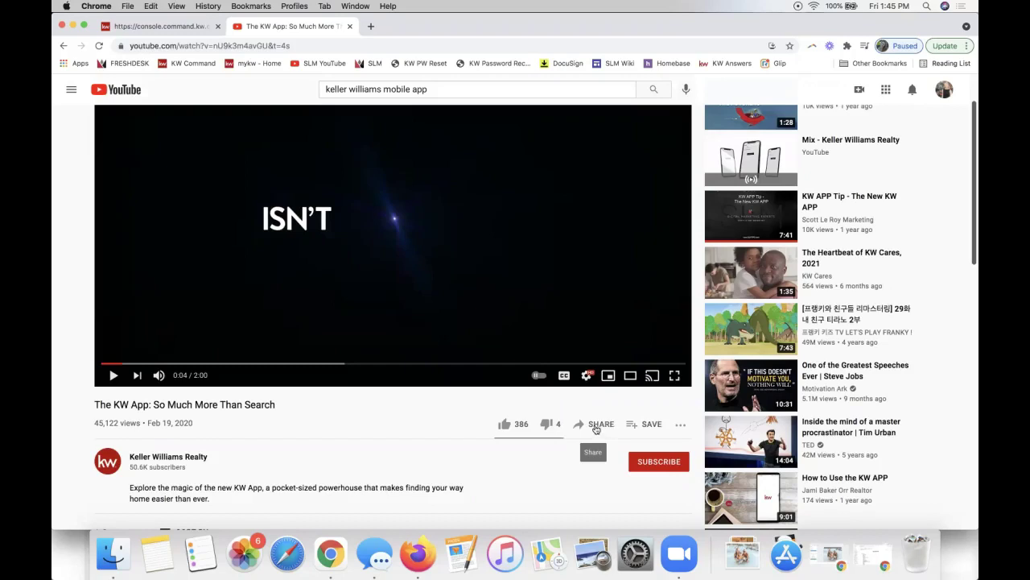
pyautogui.click(595, 426)
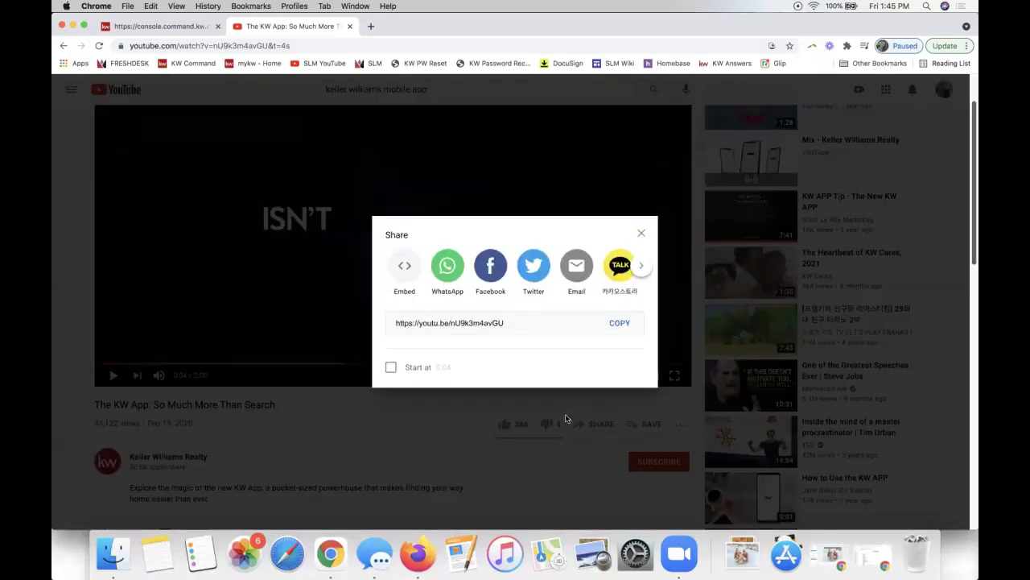
pyautogui.click(619, 323)
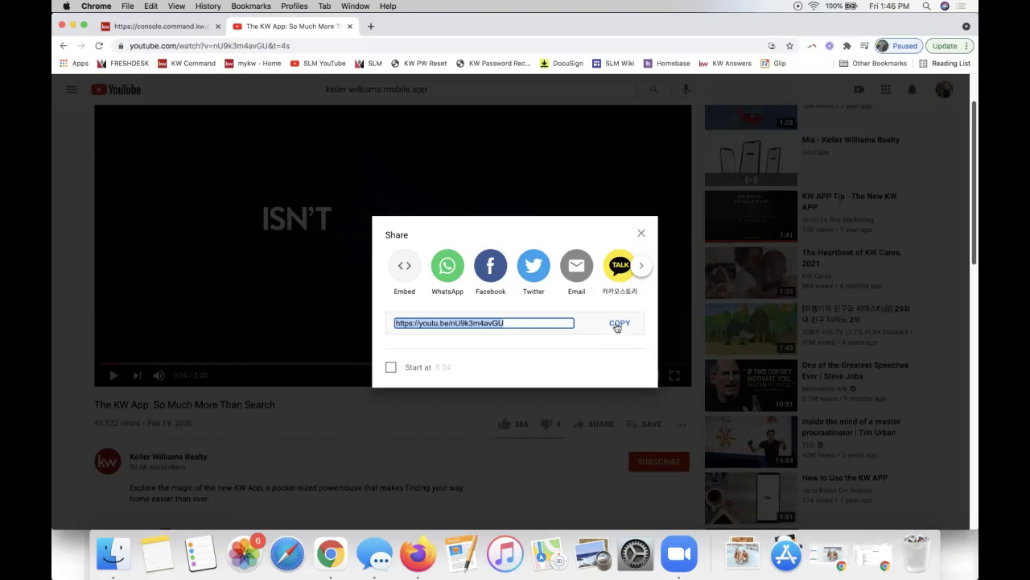
pyautogui.click(617, 323)
pyautogui.click(640, 233)
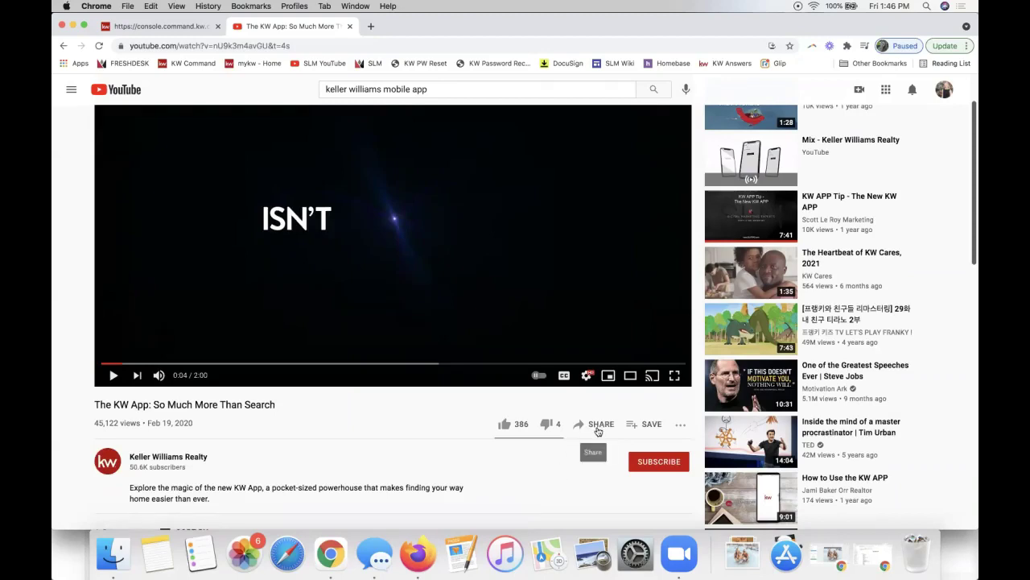
pyautogui.scroll(2, 528, 273)
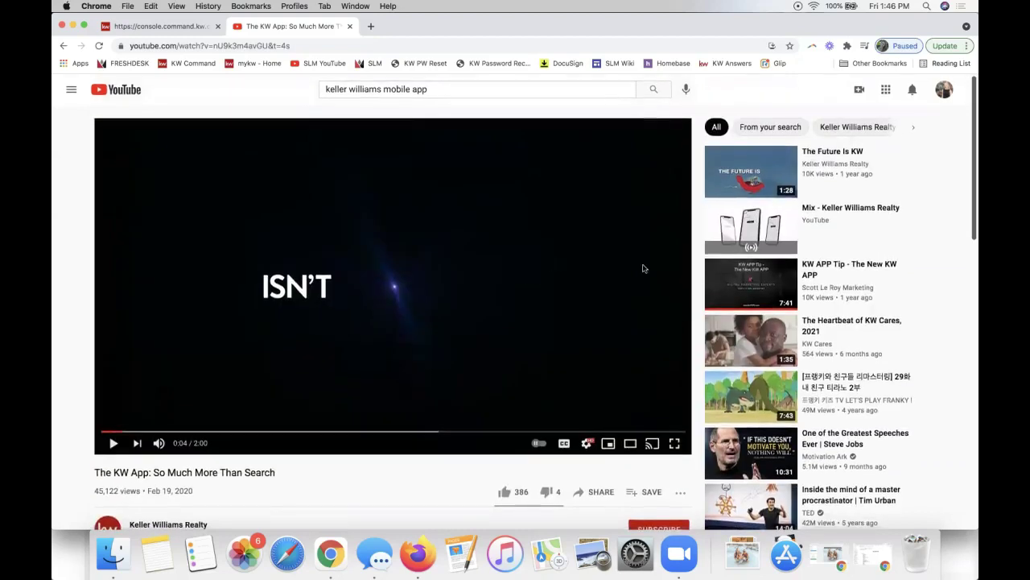
pyautogui.scroll(-3, 501, 349)
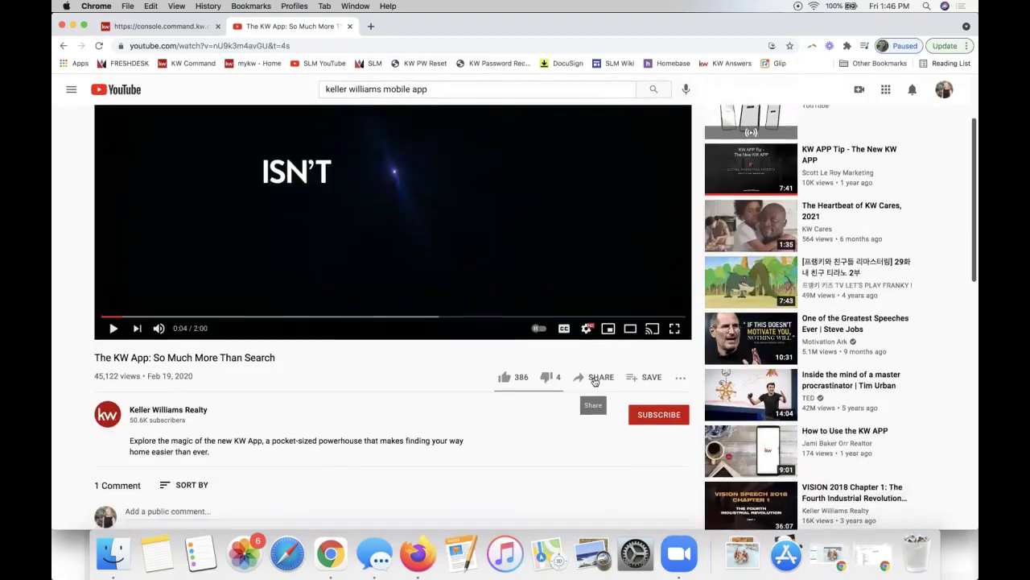
pyautogui.click(596, 377)
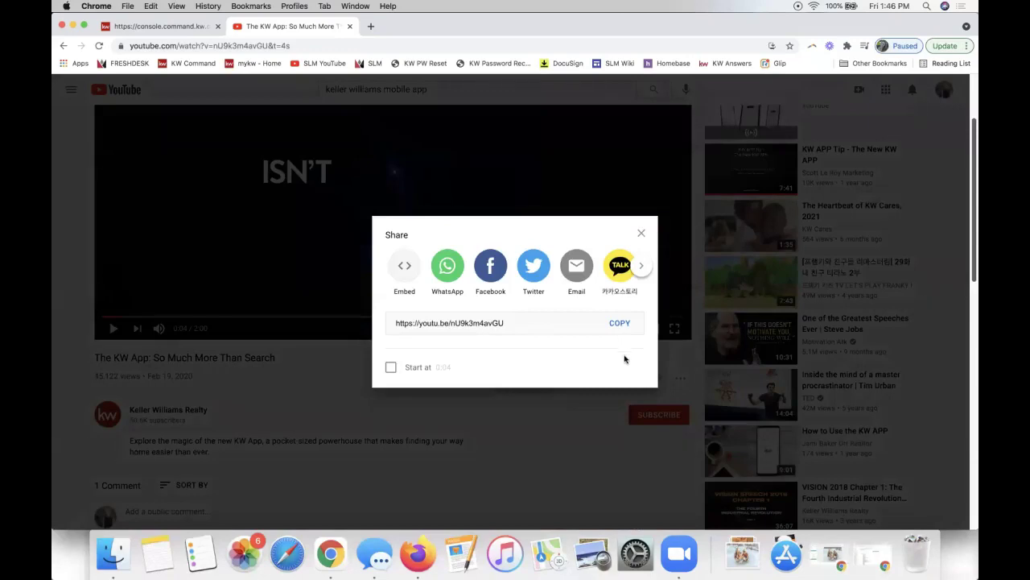
pyautogui.click(641, 233)
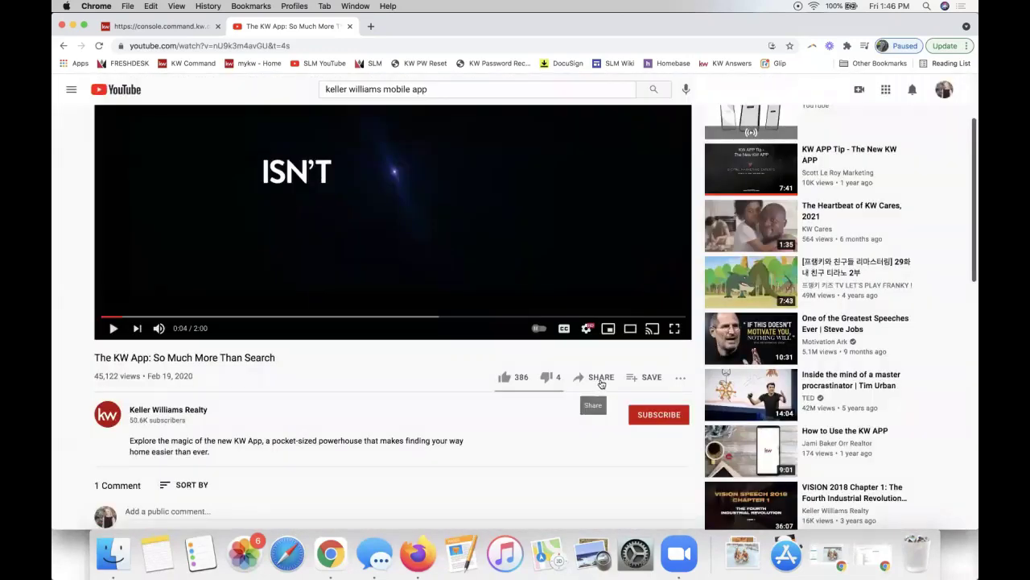
pyautogui.click(598, 382)
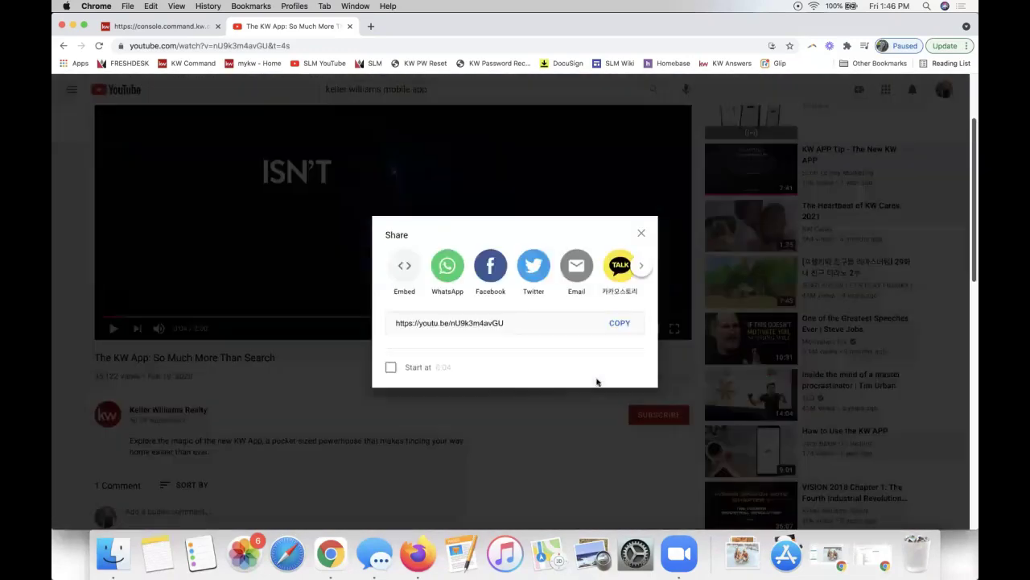
pyautogui.click(619, 324)
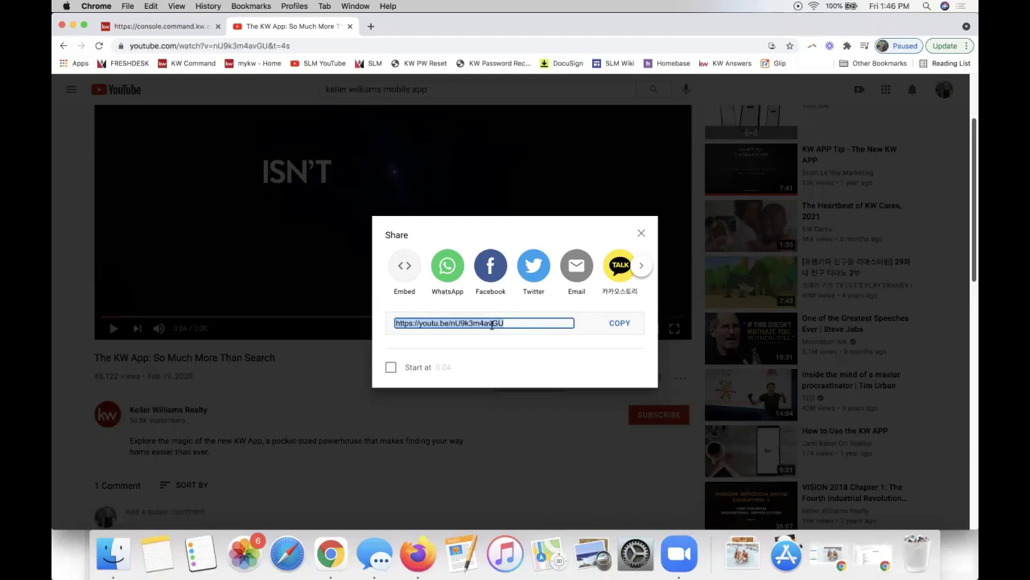
pyautogui.click(161, 26)
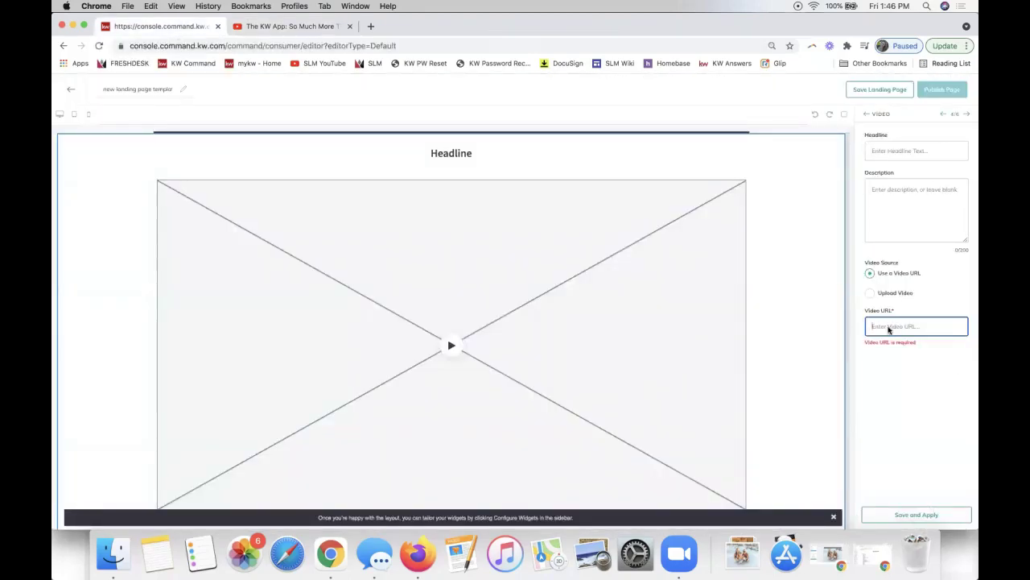
pyautogui.press('super+v')
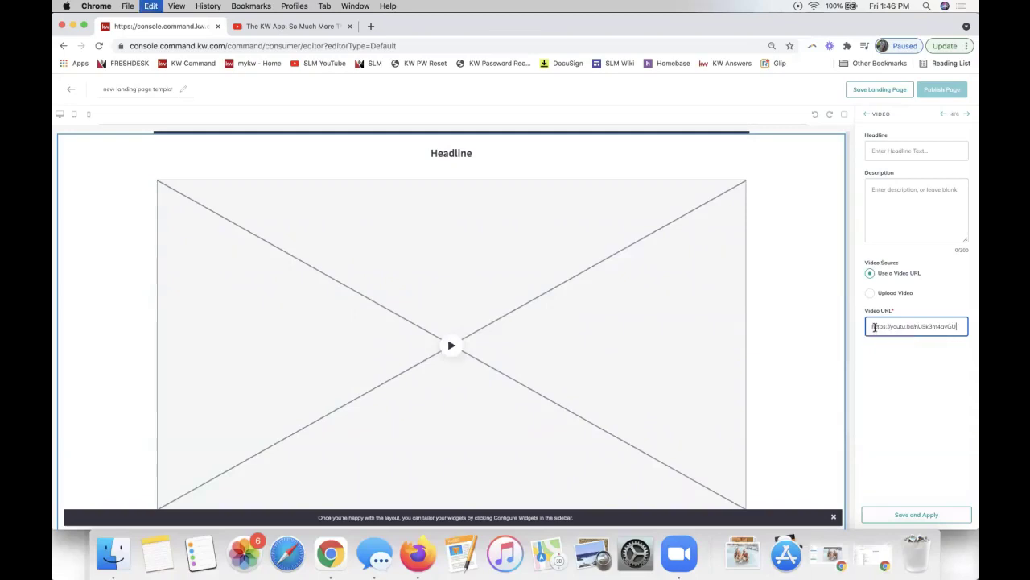
pyautogui.rightClick(874, 327)
pyautogui.click(889, 330)
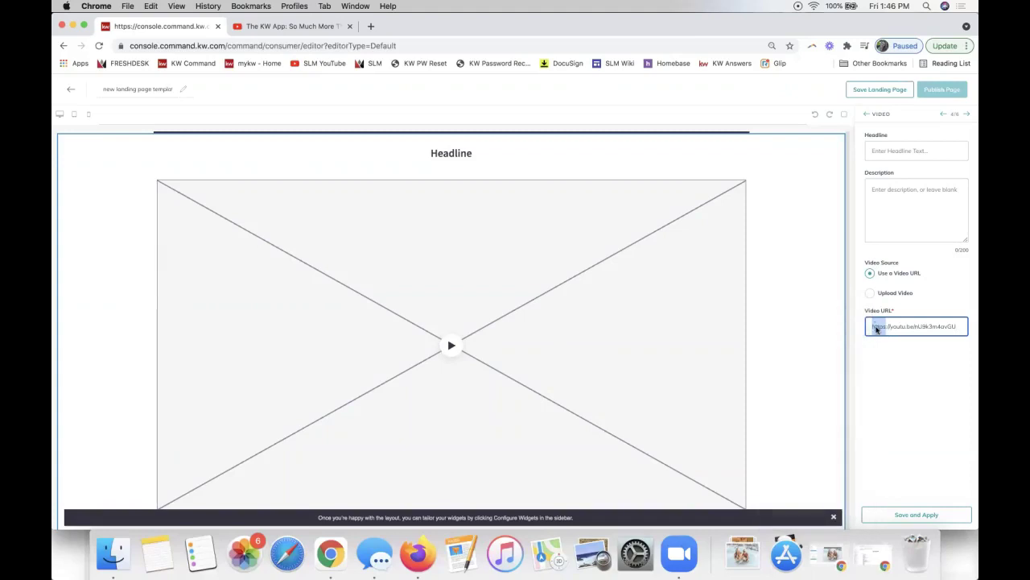
pyautogui.rightClick(877, 326)
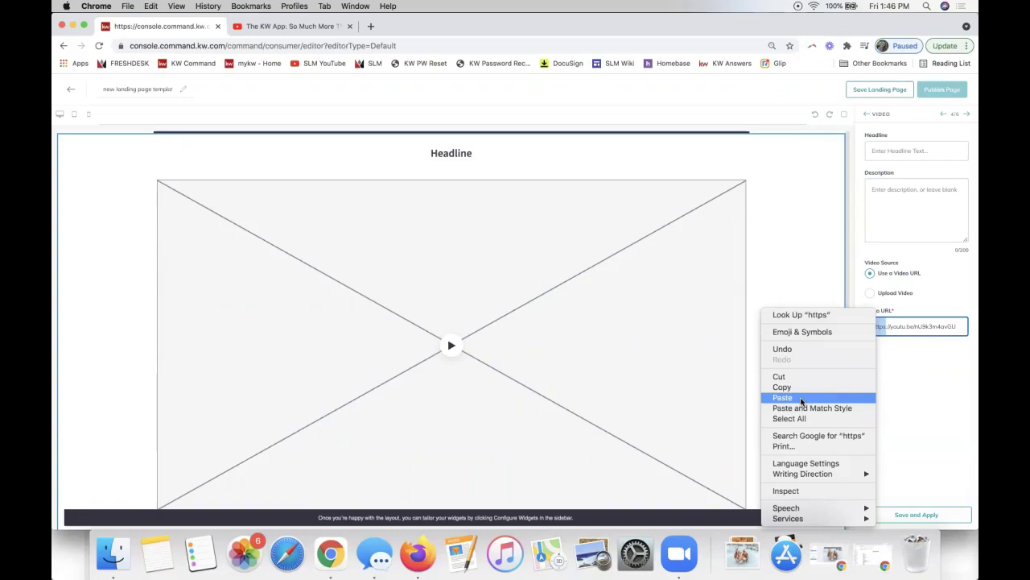
pyautogui.click(929, 326)
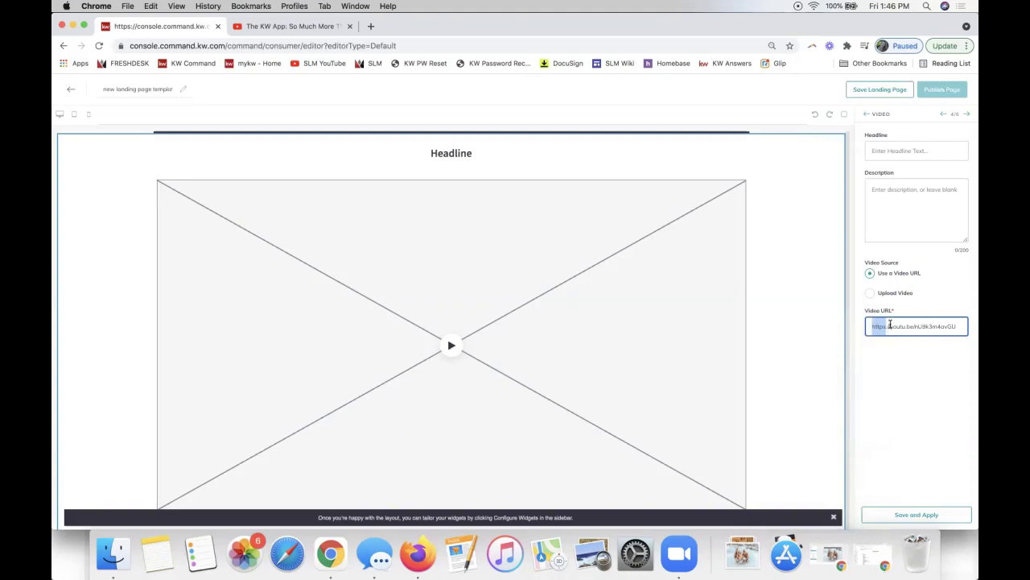
# Set the video headline to 'Virtual Tour', replacing the typed 'KW Mobile'.
pyautogui.click(896, 150)
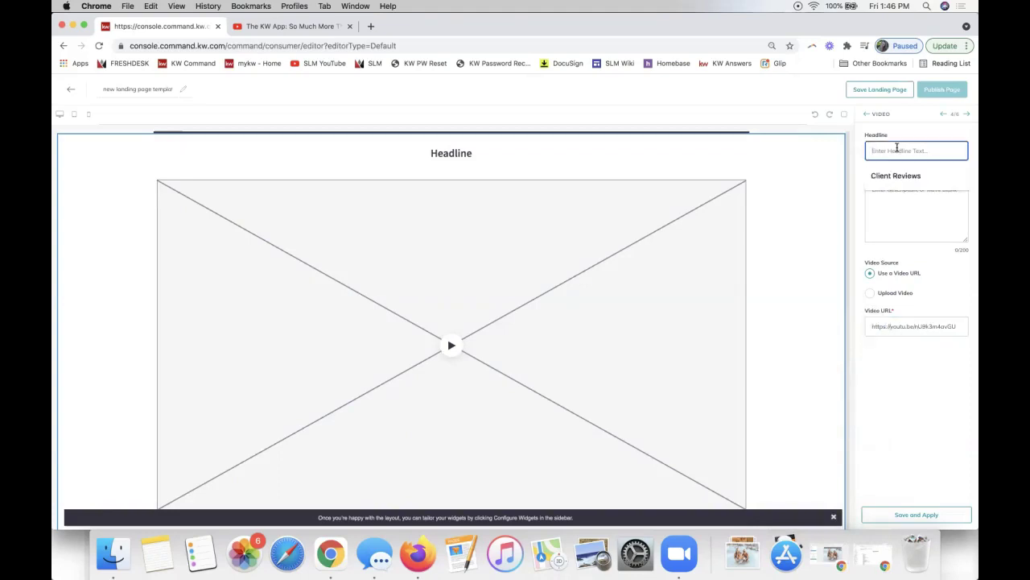
pyautogui.write('KW Mobile')
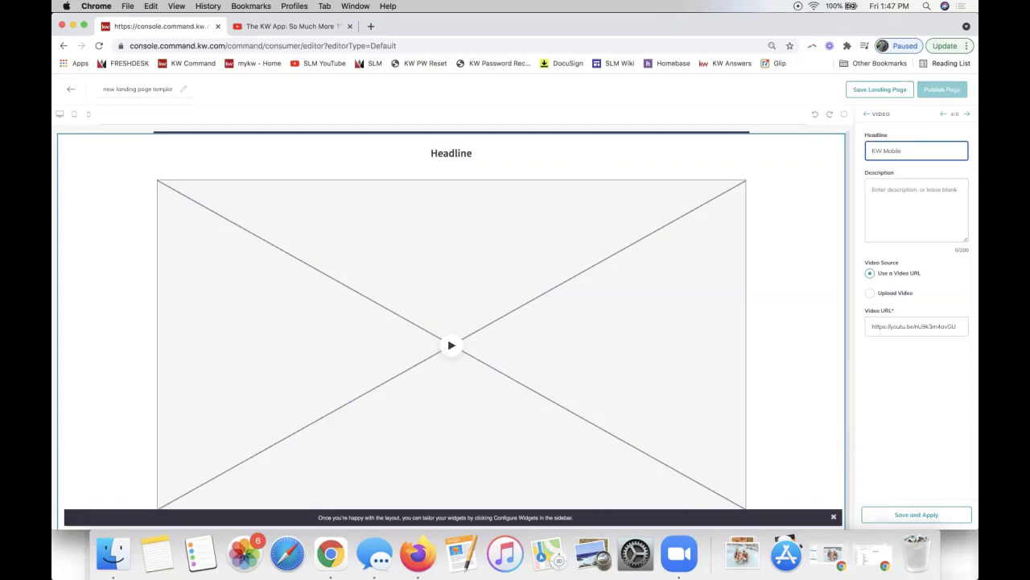
pyautogui.press('super+a')
pyautogui.write('Virtual Tour')
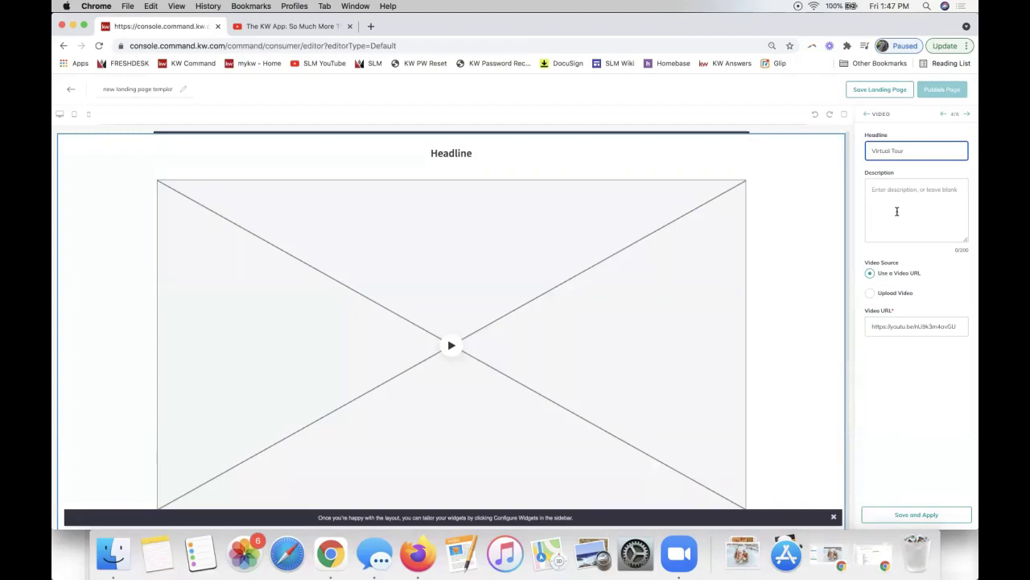
pyautogui.click(903, 326)
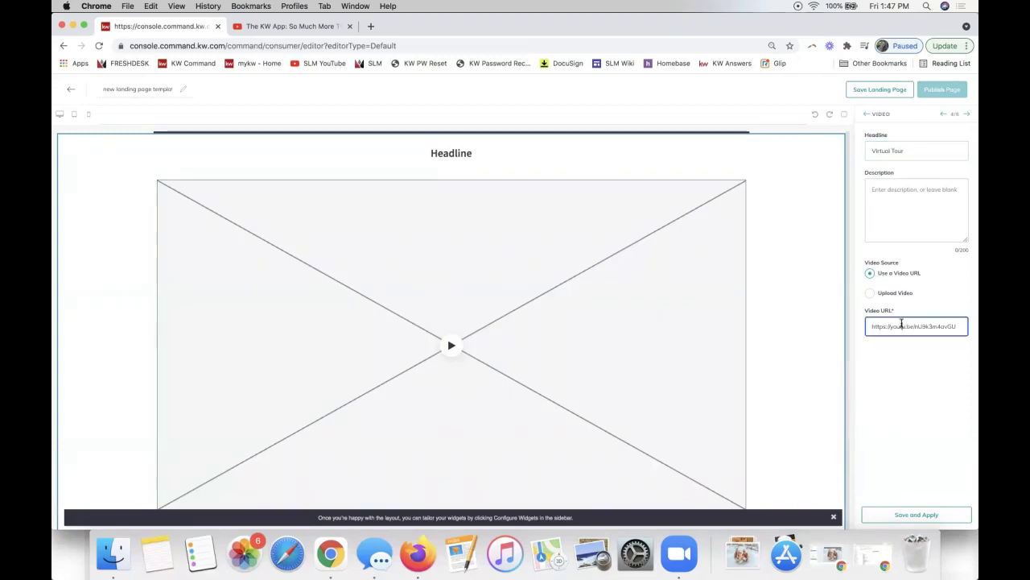
pyautogui.click(913, 214)
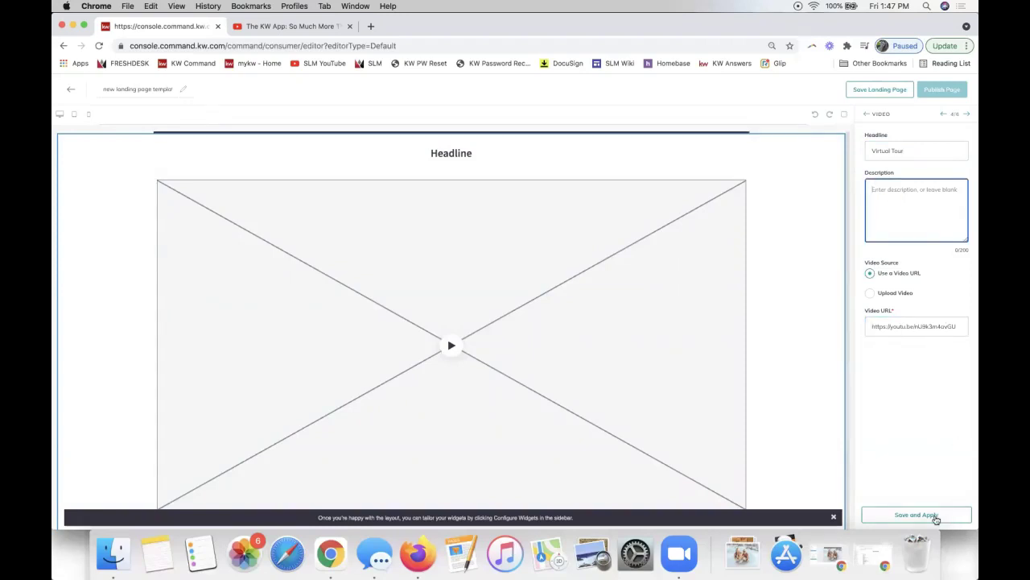
# Save and apply the video settings, then scroll the preview to check the Virtual Tour section.
pyautogui.click(936, 518)
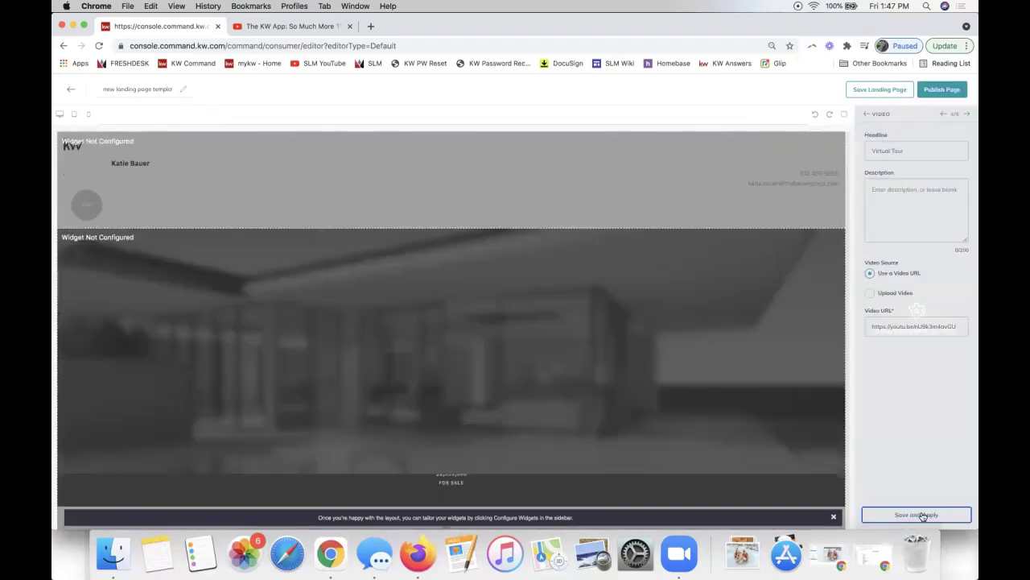
pyautogui.scroll(-10, 639, 415)
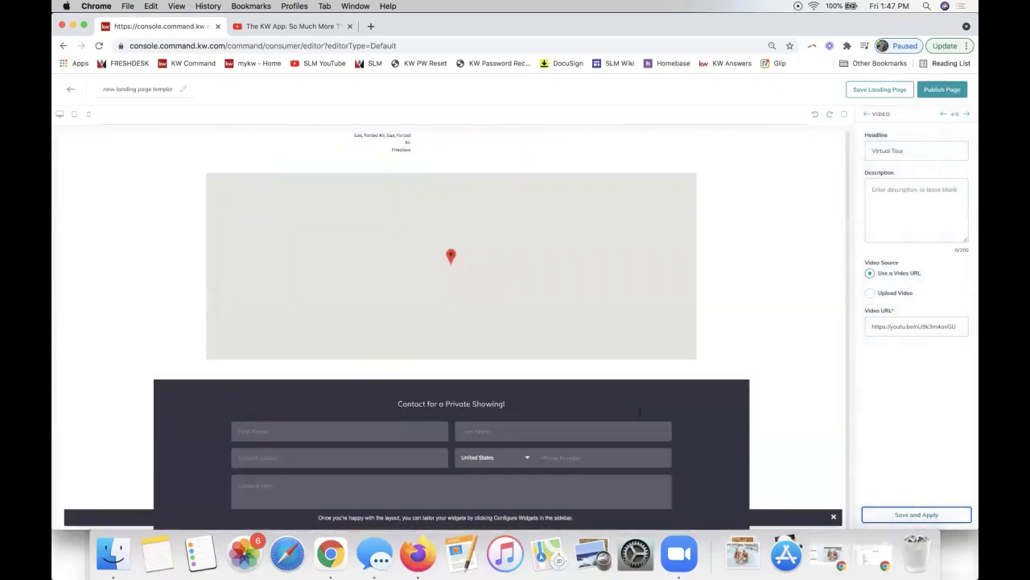
pyautogui.scroll(-10, 640, 414)
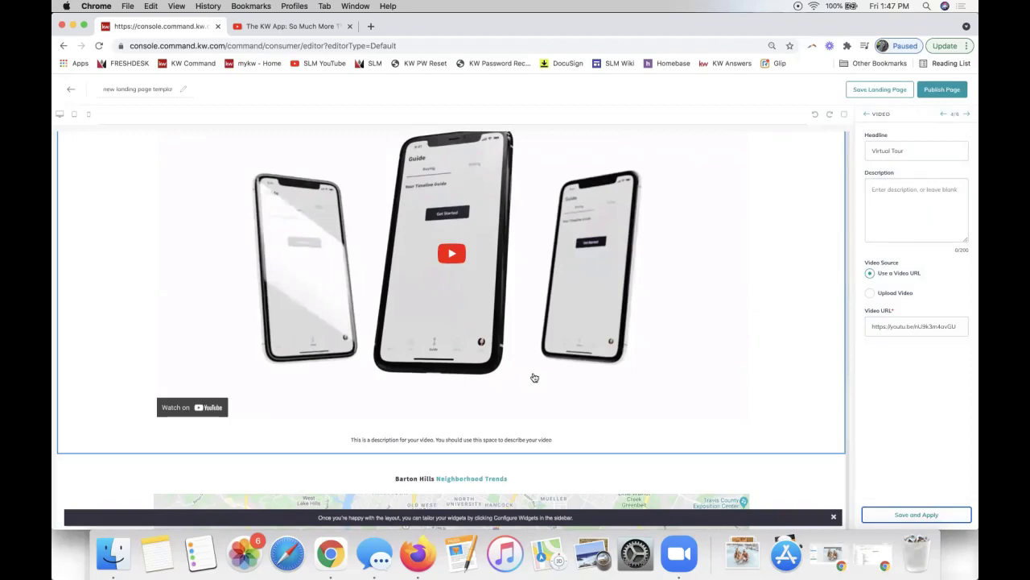
# Move to the Market Snap widget and change the postal code from 78701 to 28173.
pyautogui.click(968, 115)
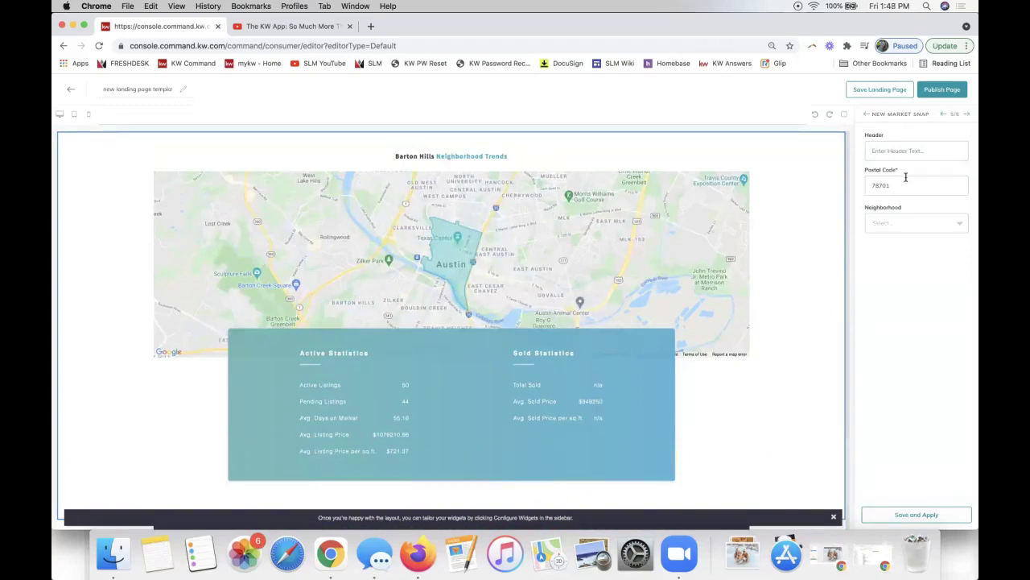
pyautogui.click(892, 153)
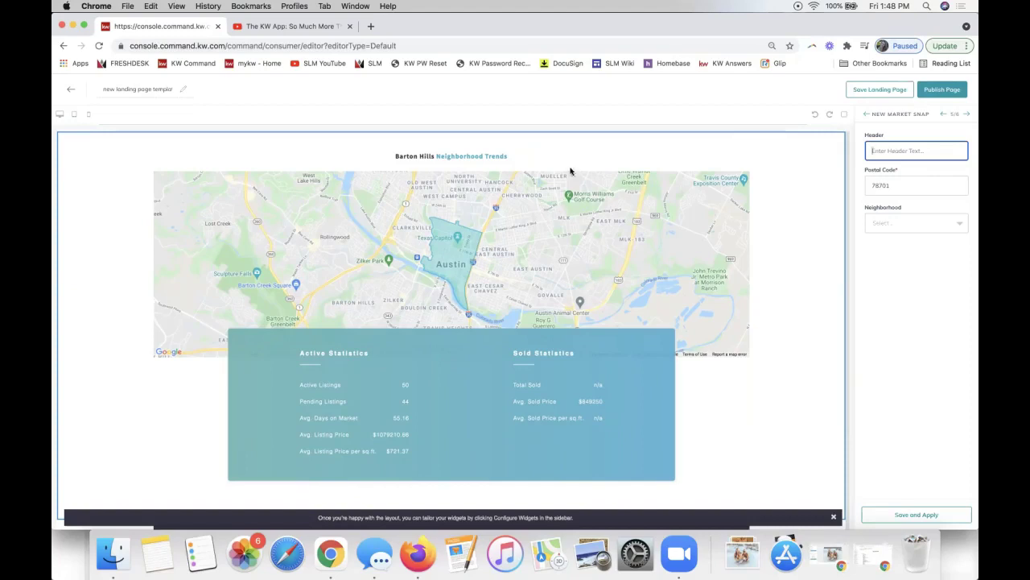
pyautogui.doubleClick(896, 186)
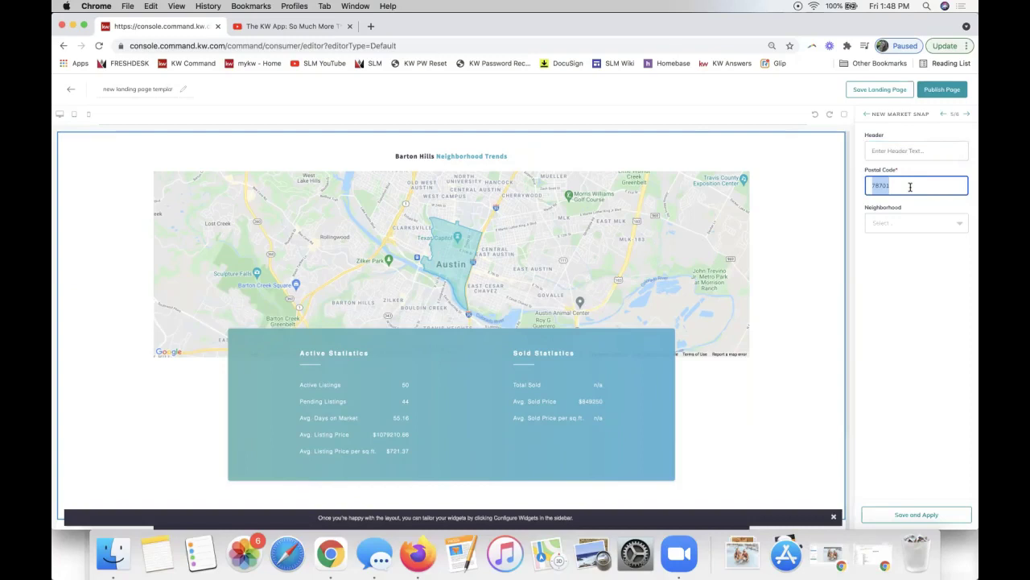
pyautogui.write('28173')
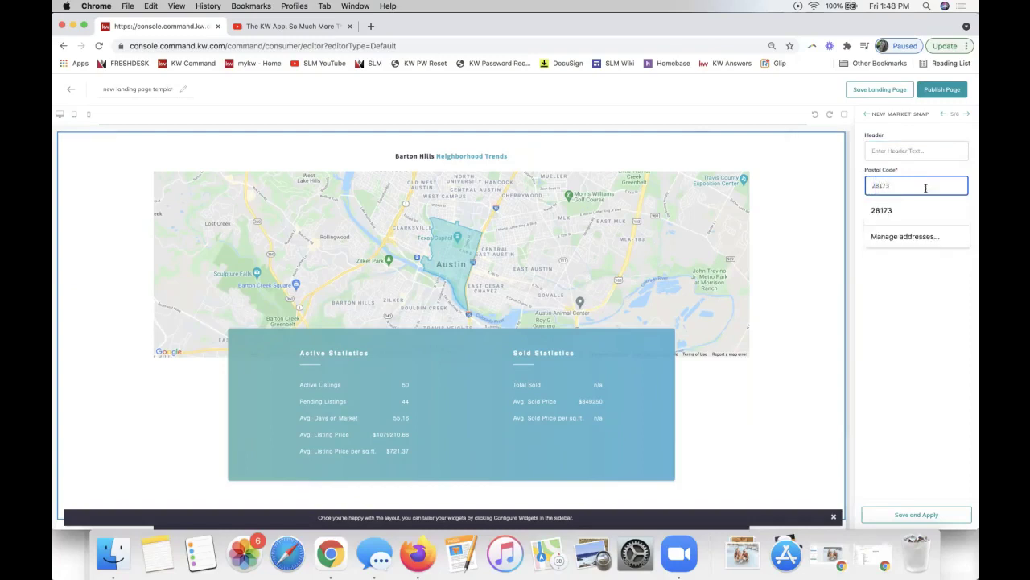
pyautogui.click(912, 211)
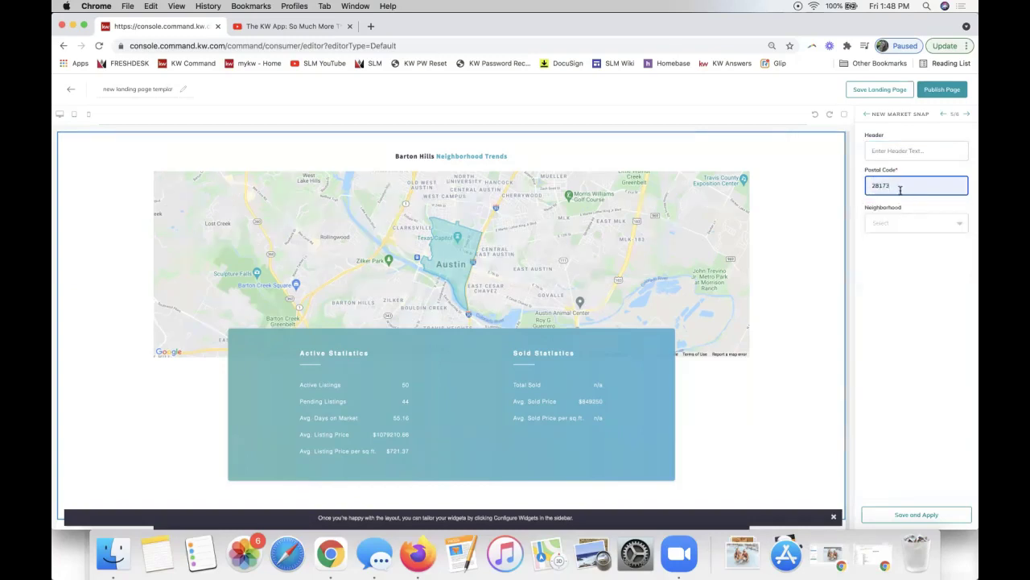
pyautogui.click(880, 224)
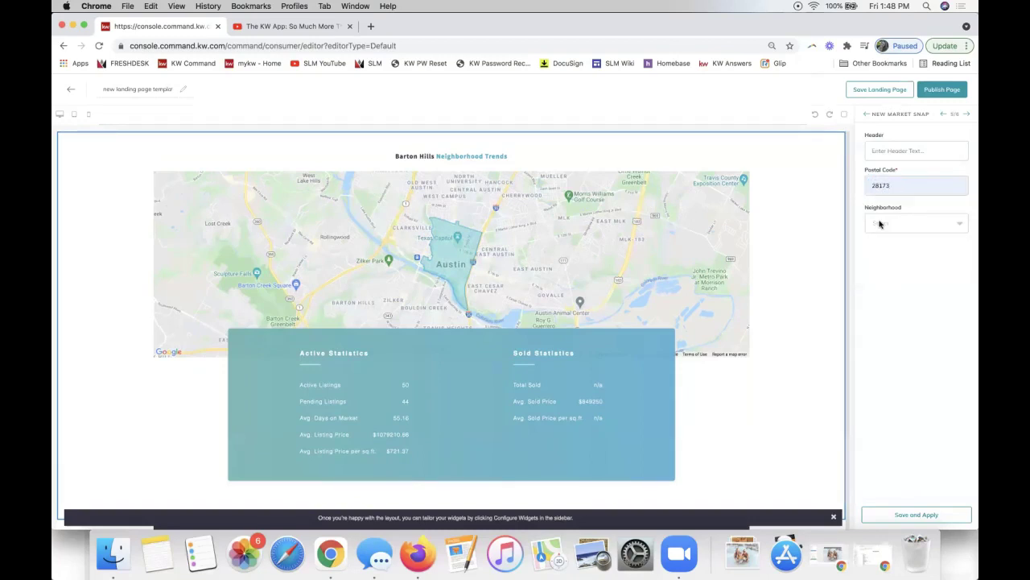
# Choose Providence Downs South as the neighborhood and save and apply the Market Snap settings.
pyautogui.click(892, 223)
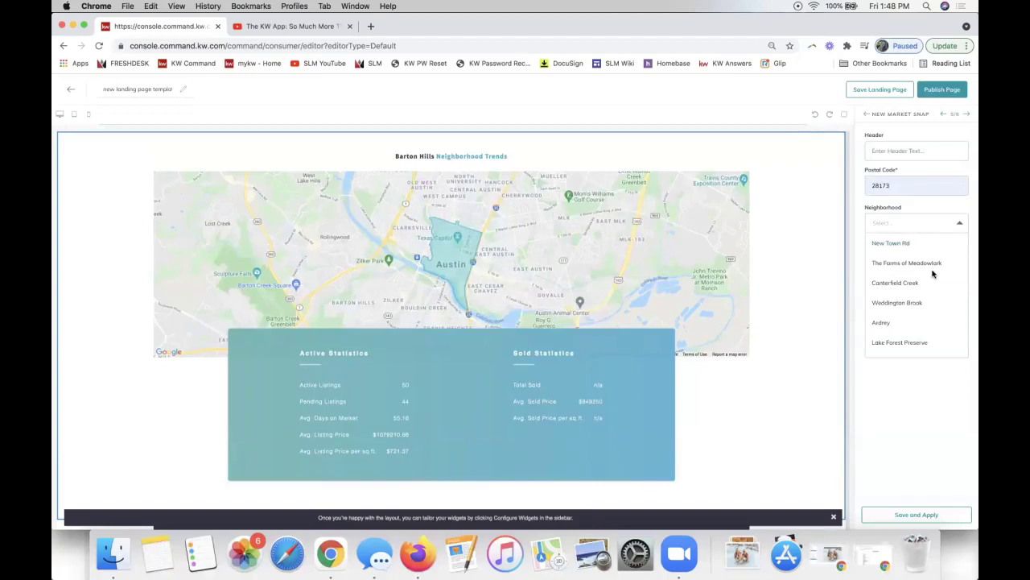
pyautogui.scroll(-5, 933, 275)
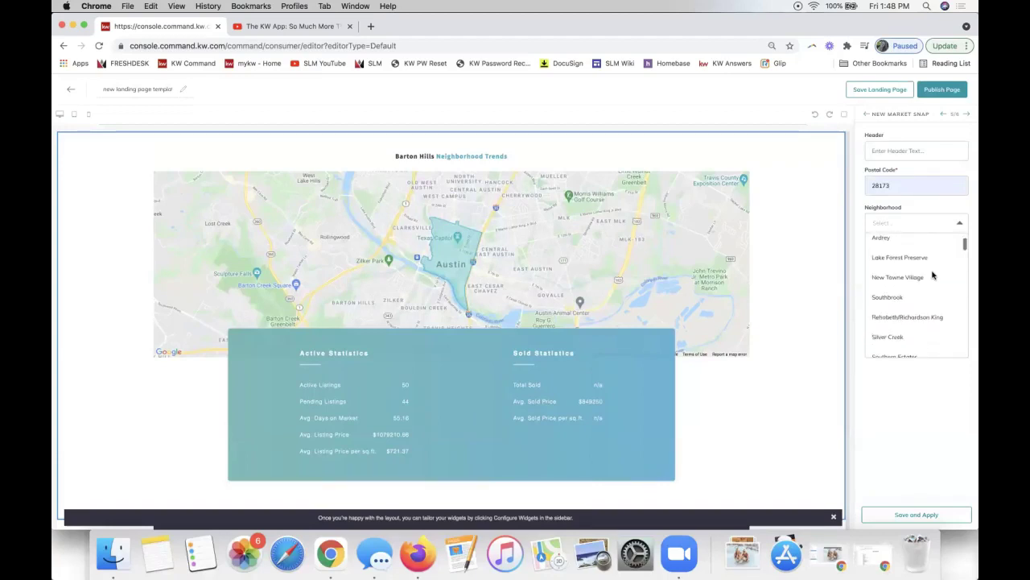
pyautogui.scroll(-1, 933, 275)
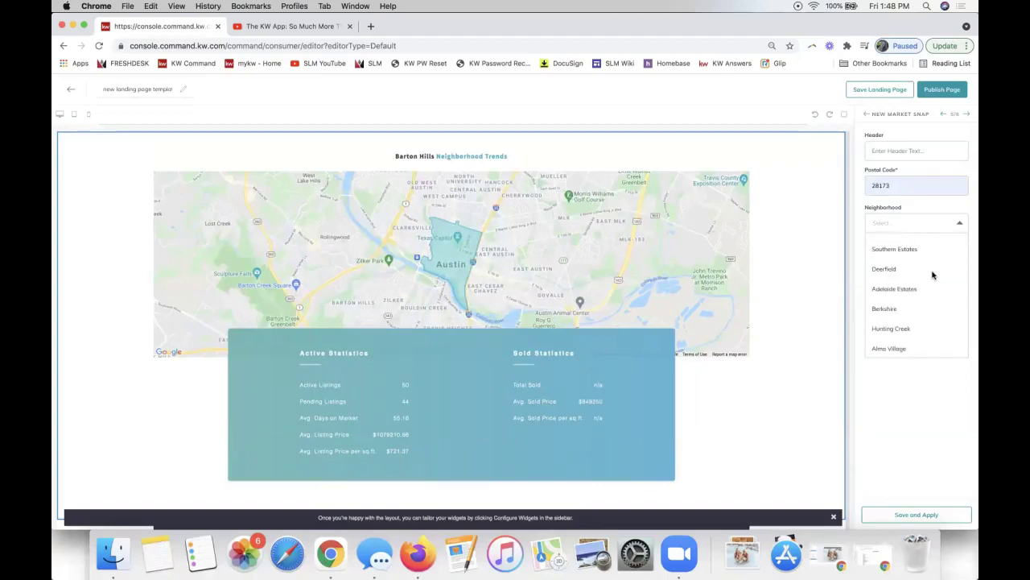
pyautogui.scroll(-4, 933, 275)
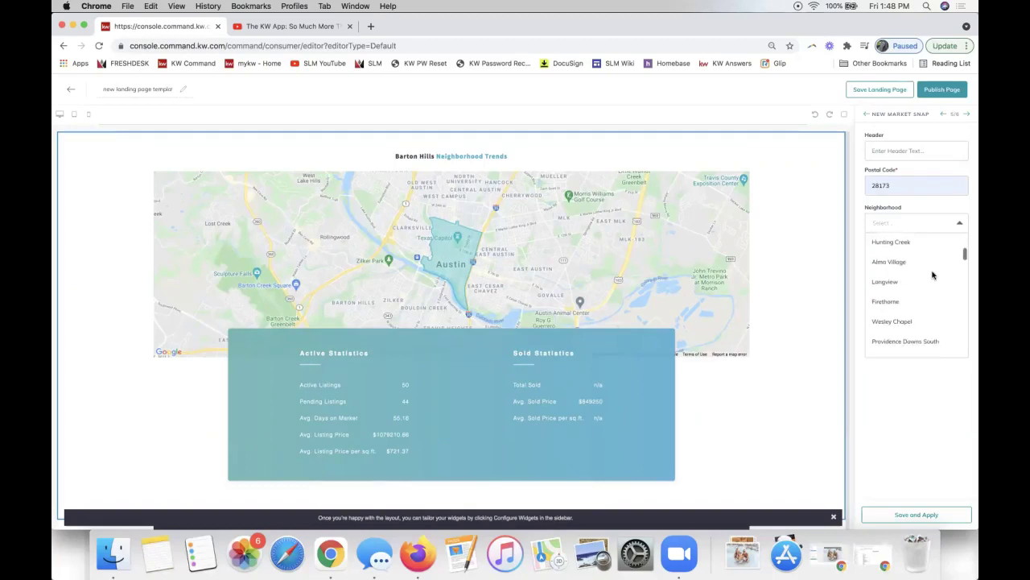
pyautogui.click(908, 343)
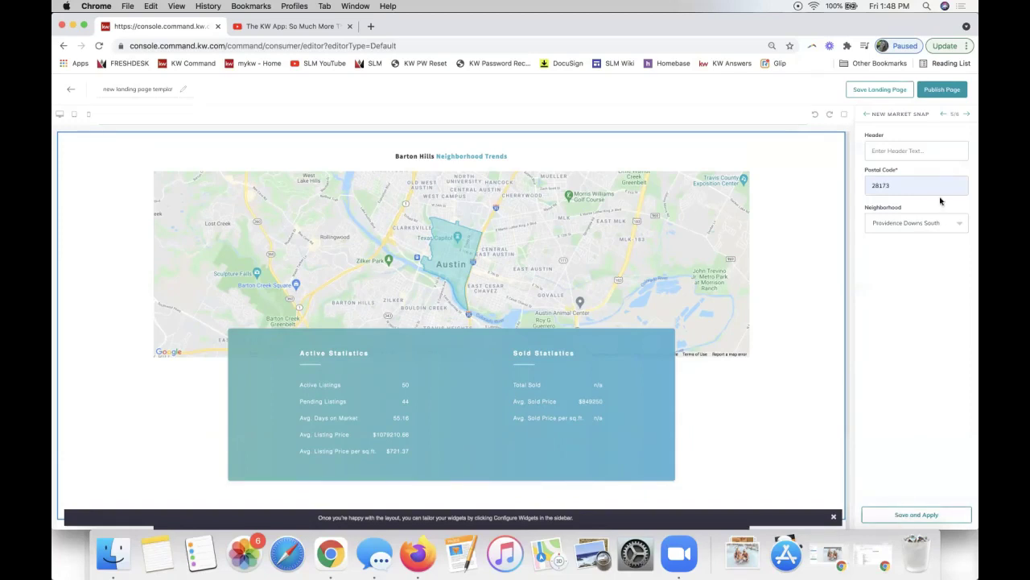
pyautogui.click(874, 150)
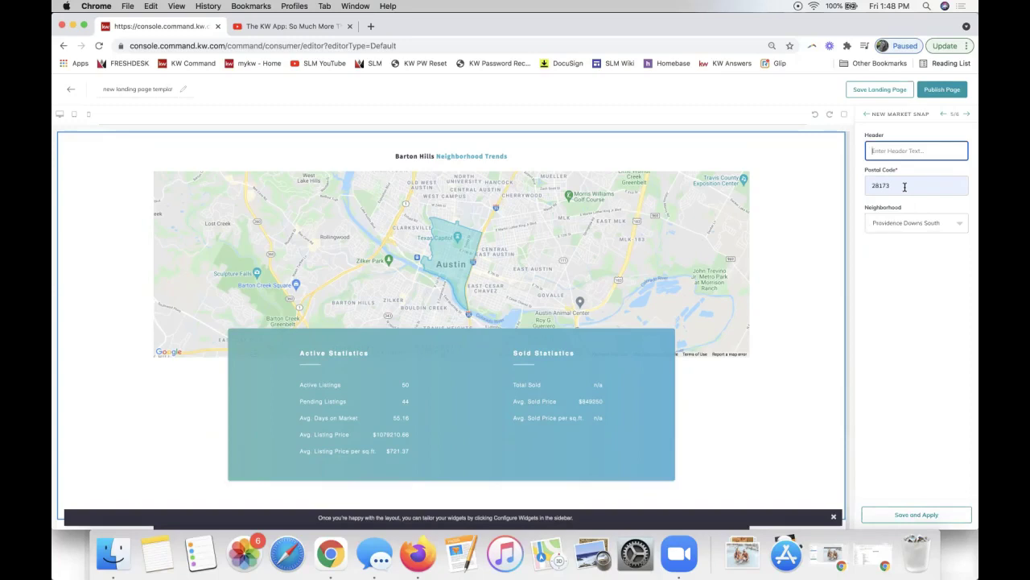
pyautogui.click(904, 187)
pyautogui.click(936, 331)
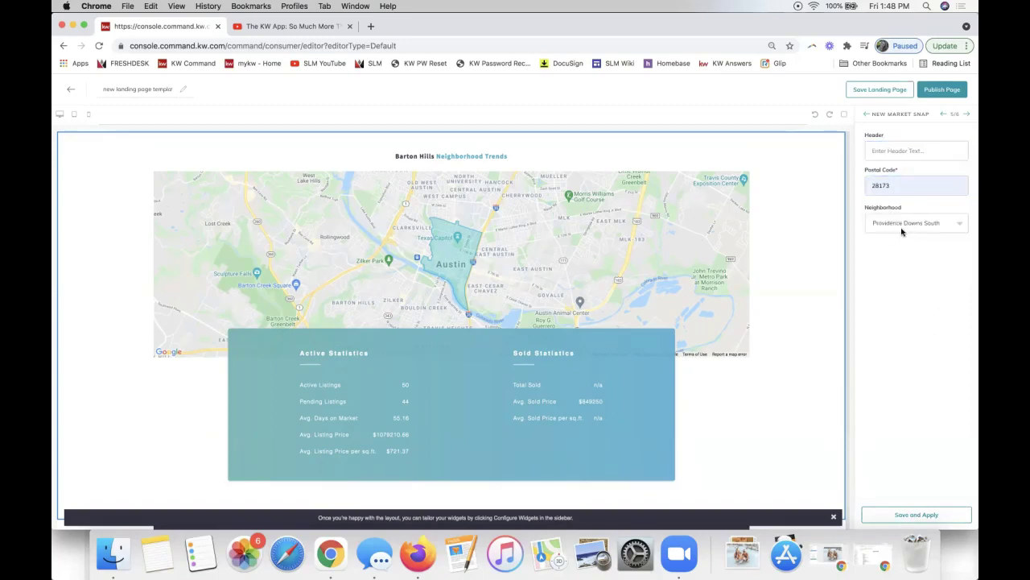
pyautogui.click(919, 516)
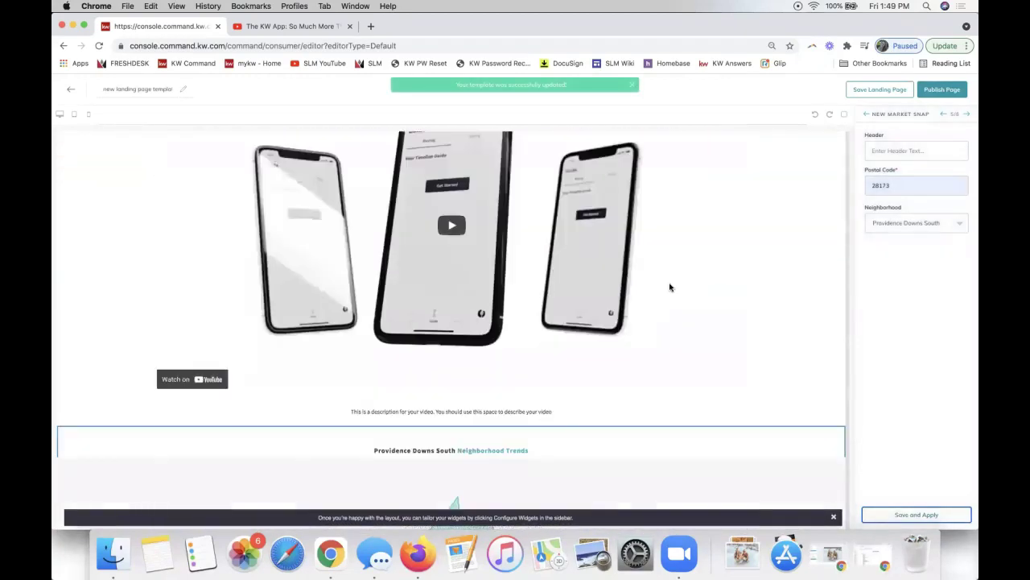
# Review the Providence Downs South Neighborhood Trends preview, then go to the Agent Branding settings.
pyautogui.scroll(-1, 669, 283)
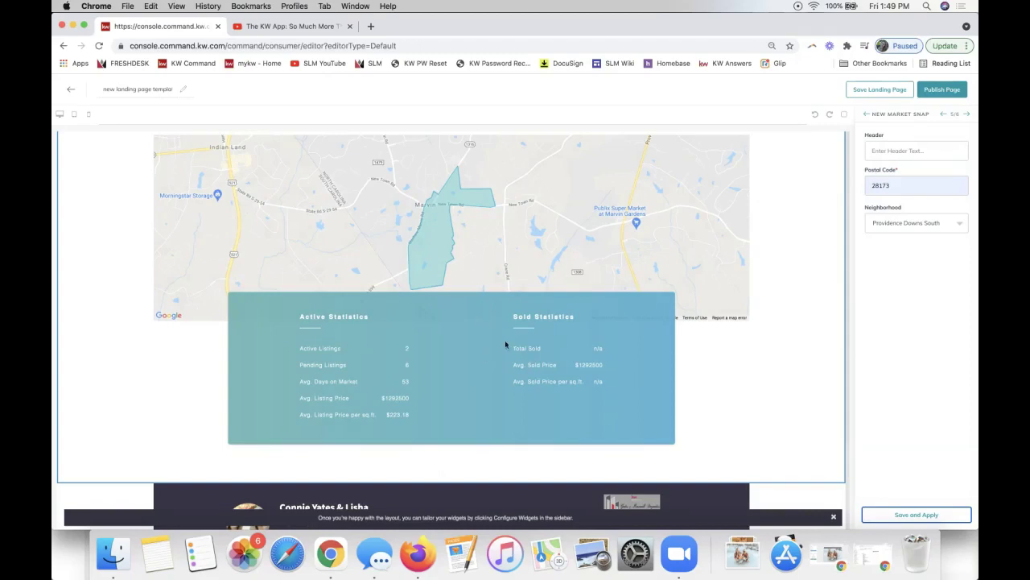
pyautogui.scroll(1, 573, 376)
pyautogui.scroll(3, 573, 376)
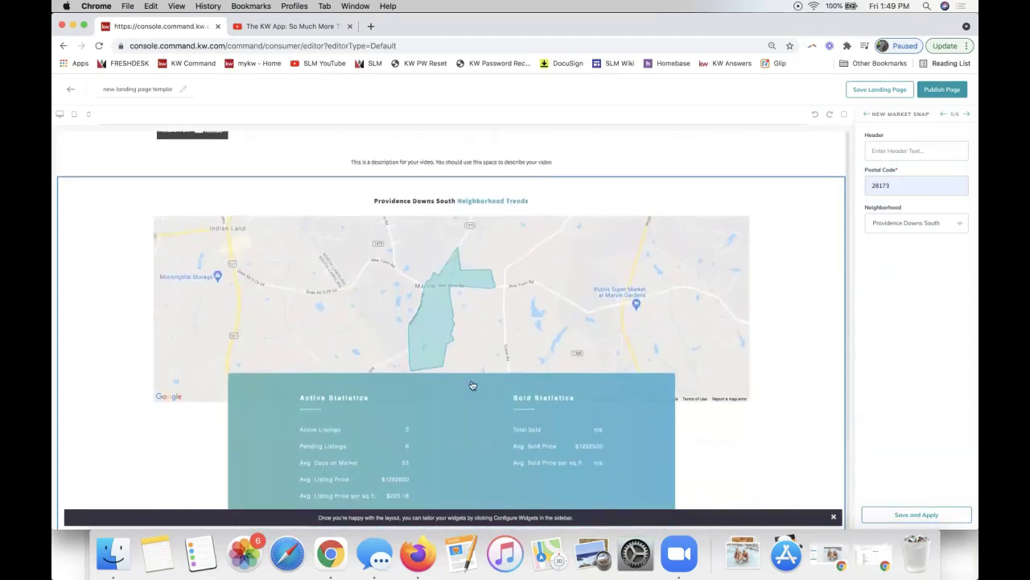
pyautogui.scroll(-4, 555, 320)
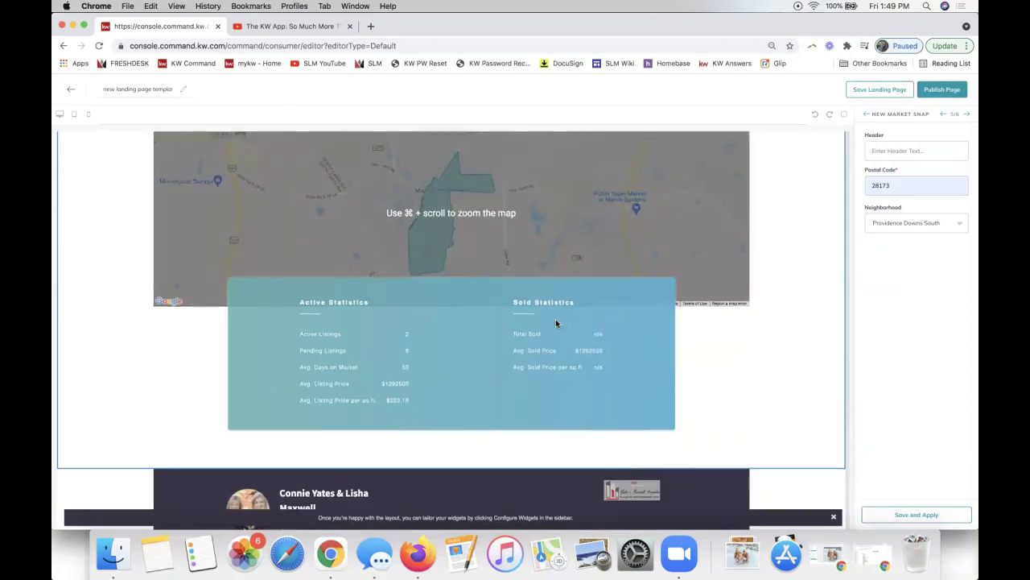
pyautogui.scroll(-3, 556, 323)
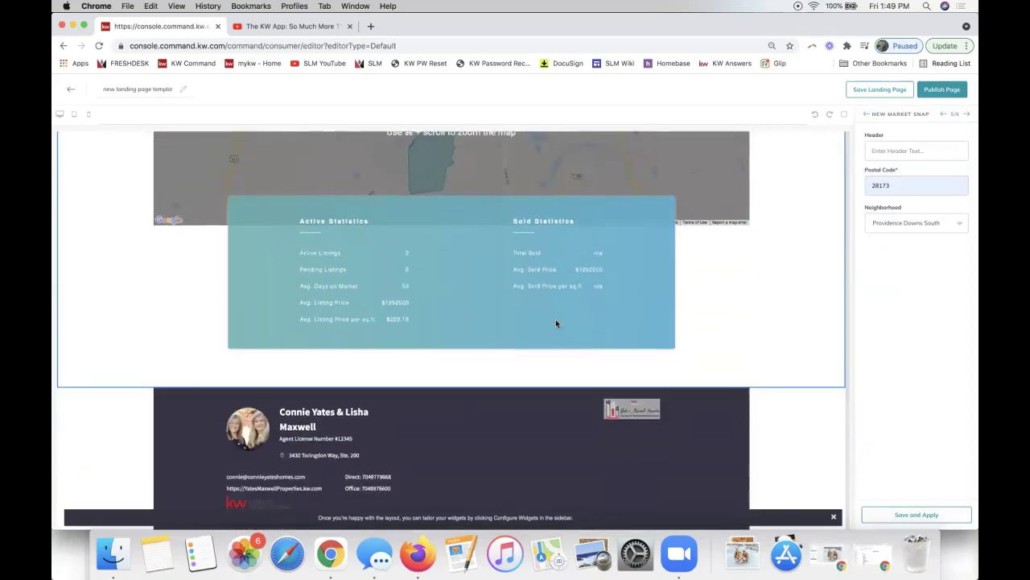
pyautogui.click(967, 115)
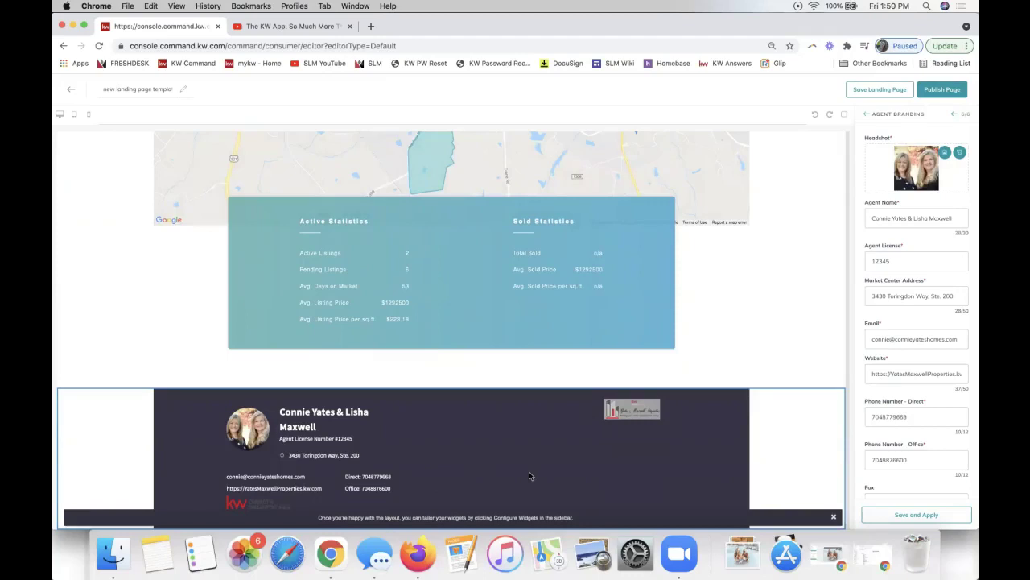
# Save and apply the Agent Branding settings, then close the widget configuration checklist.
pyautogui.click(886, 417)
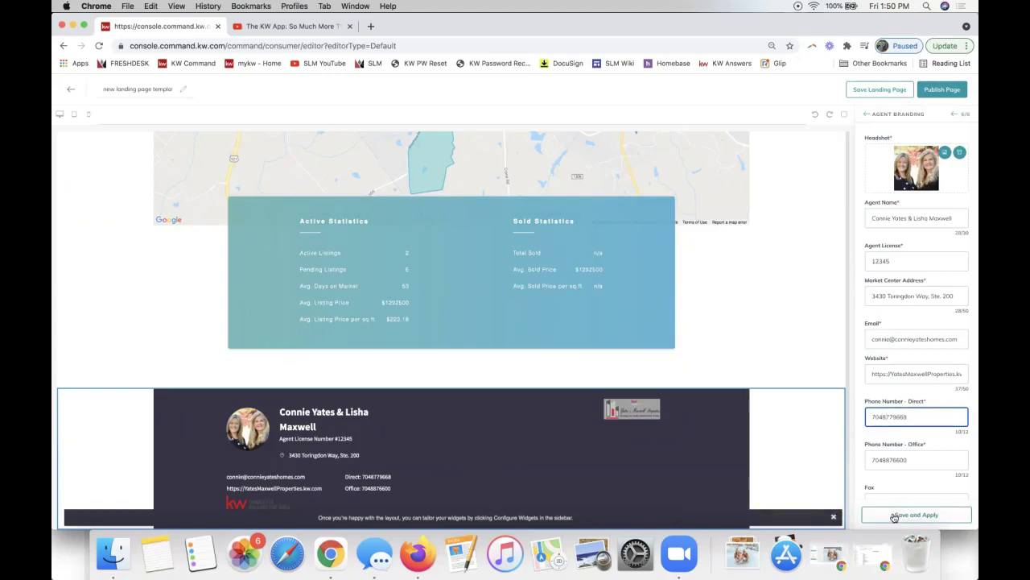
pyautogui.click(893, 516)
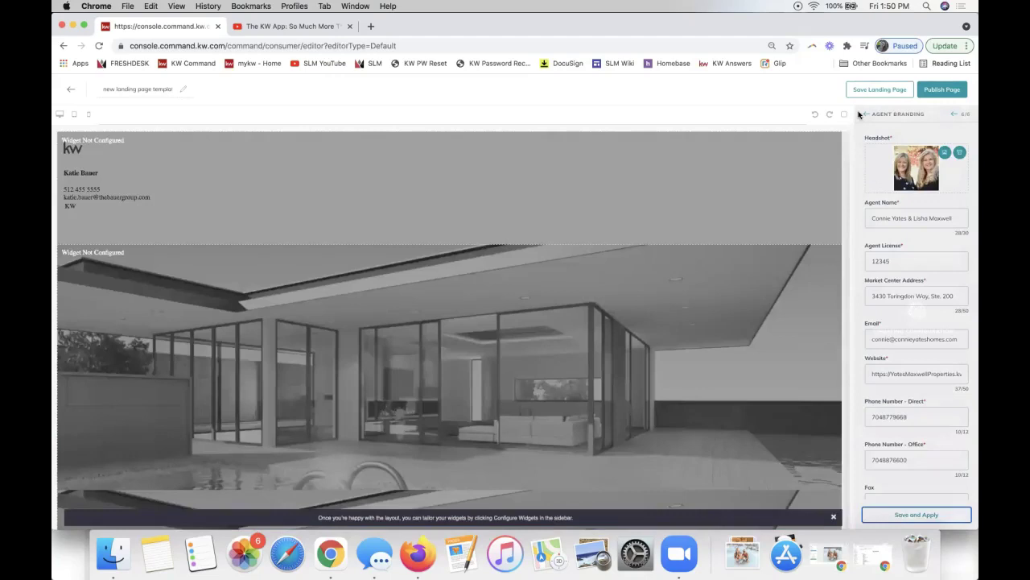
pyautogui.scroll(-10, 652, 346)
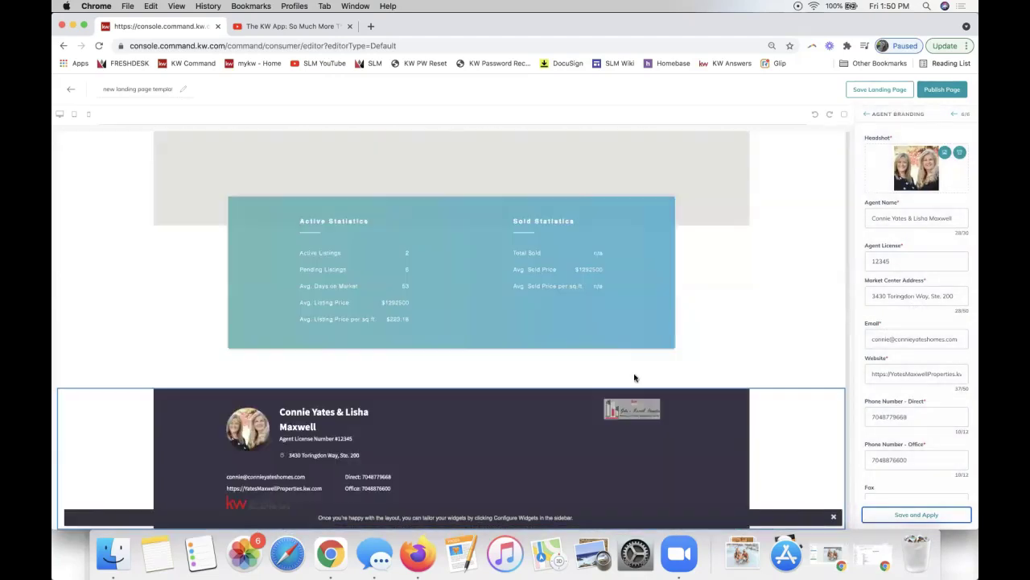
pyautogui.click(867, 114)
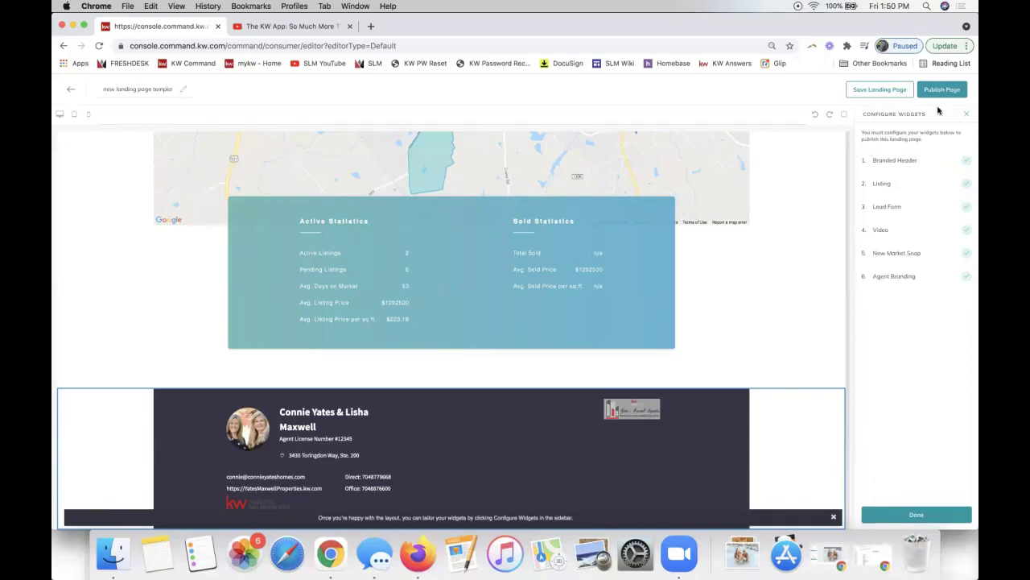
pyautogui.click(966, 114)
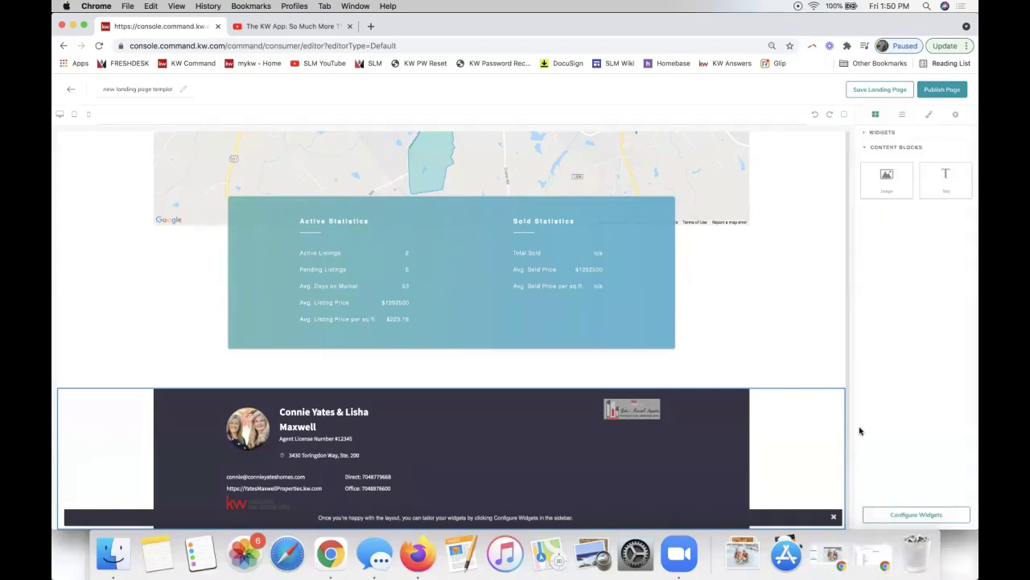
# Expand the widget list, scroll through the finished preview, and dismiss the configuring-widgets tip.
pyautogui.click(883, 137)
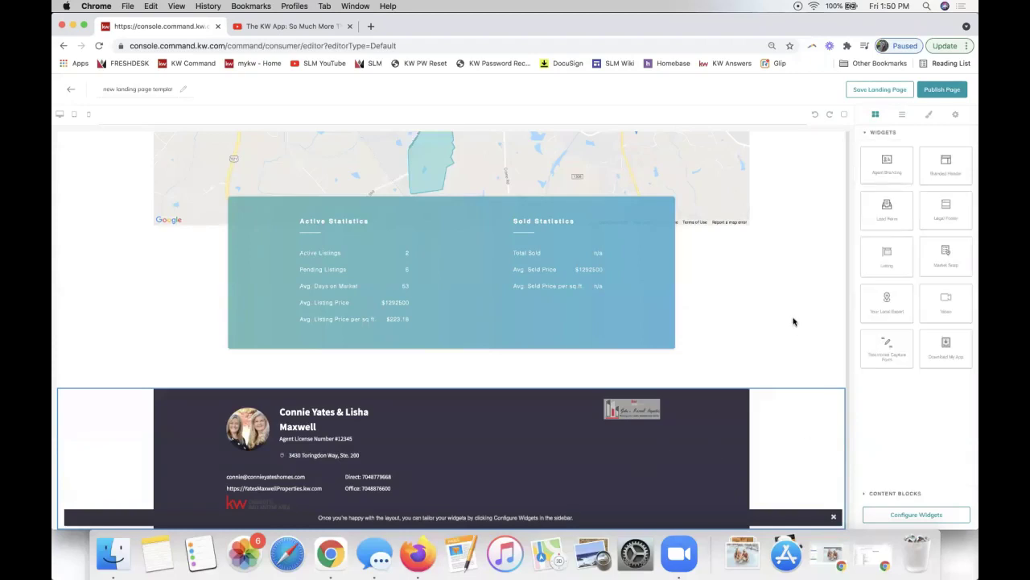
pyautogui.scroll(10, 793, 322)
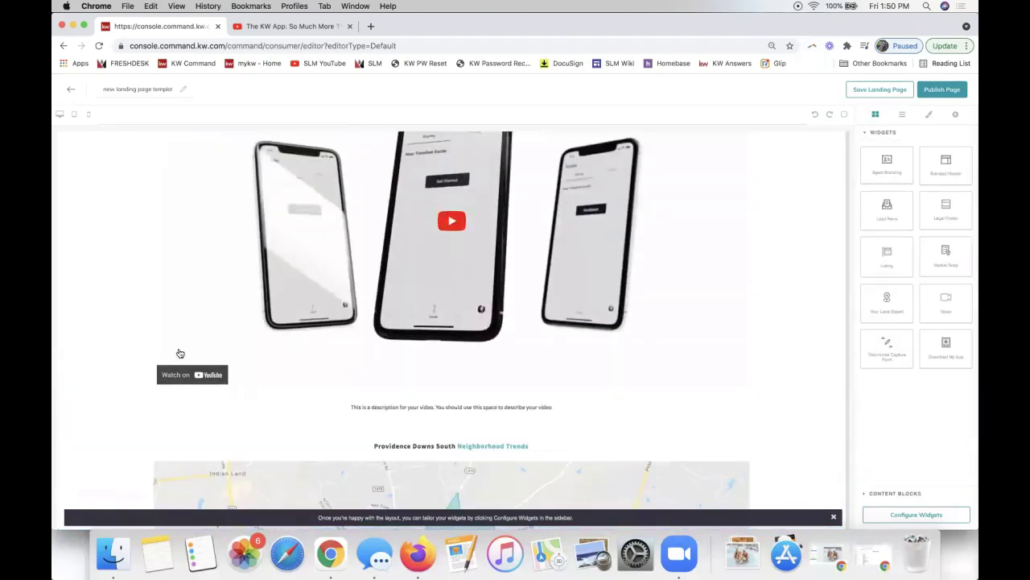
pyautogui.scroll(3, 662, 306)
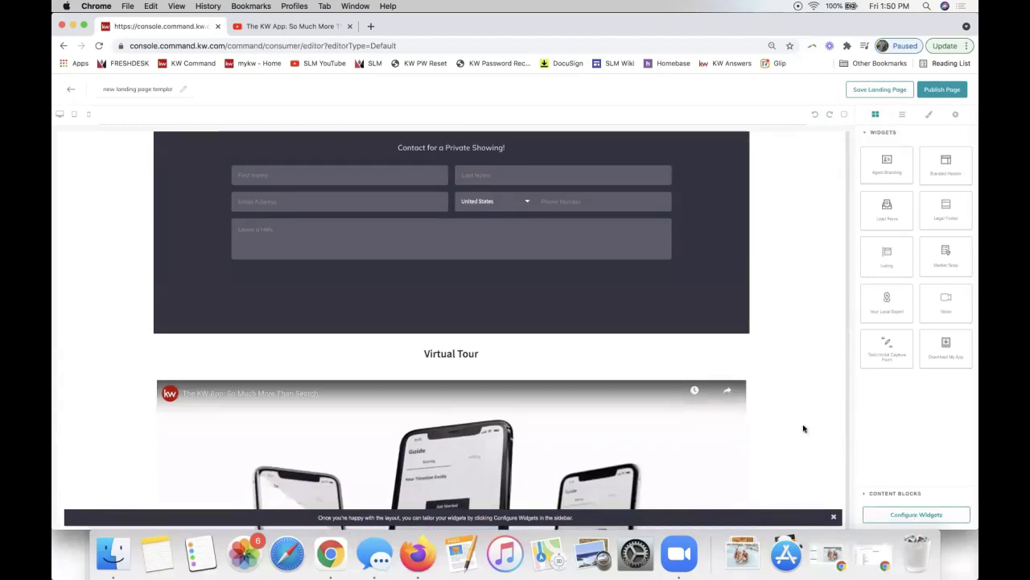
pyautogui.scroll(-3, 803, 429)
pyautogui.scroll(-5, 802, 378)
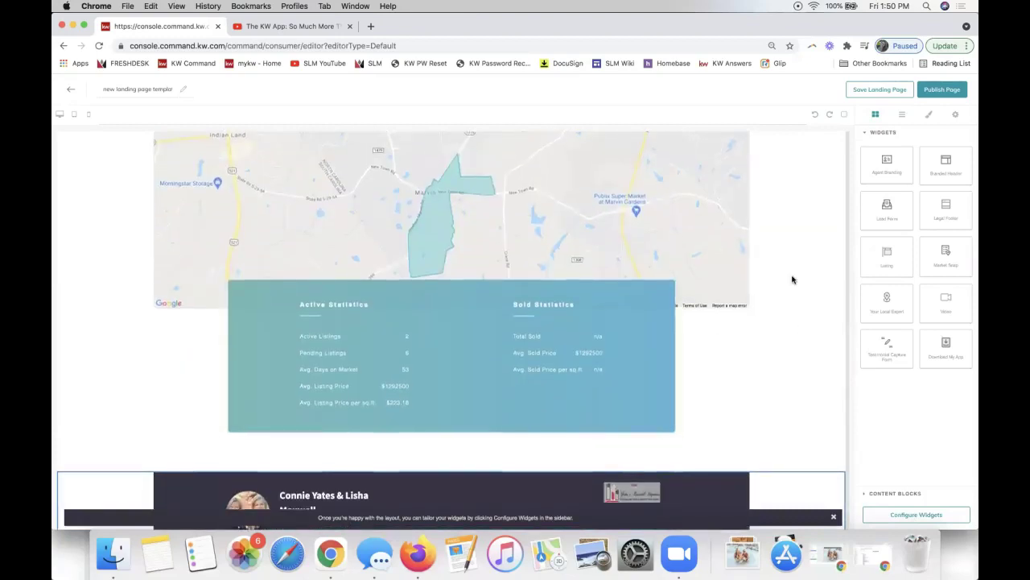
pyautogui.scroll(2, 792, 279)
pyautogui.scroll(-3, 809, 352)
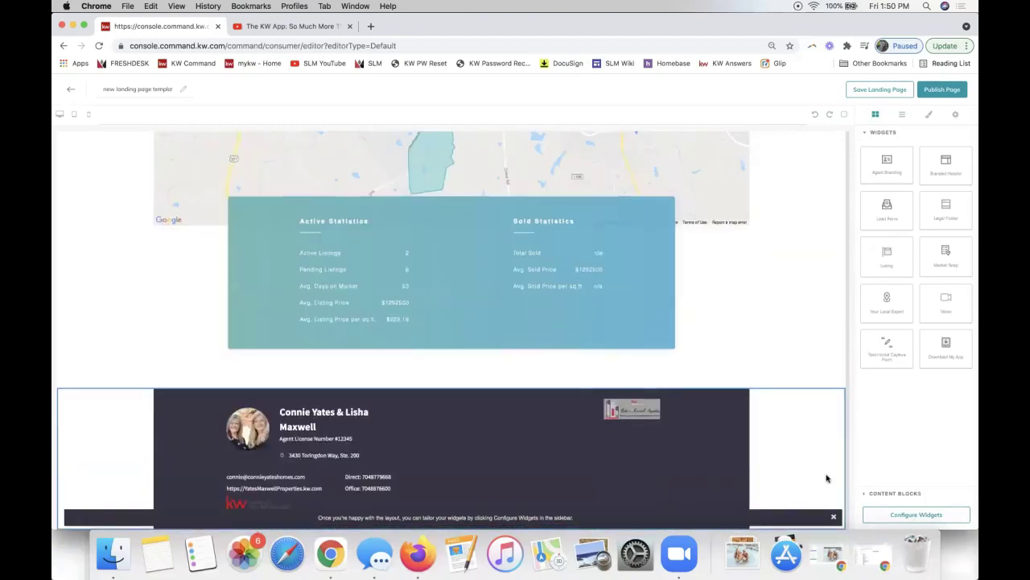
pyautogui.click(834, 518)
# Open the widget checklist to confirm all six widgets are marked complete.
pyautogui.scroll(6, 743, 329)
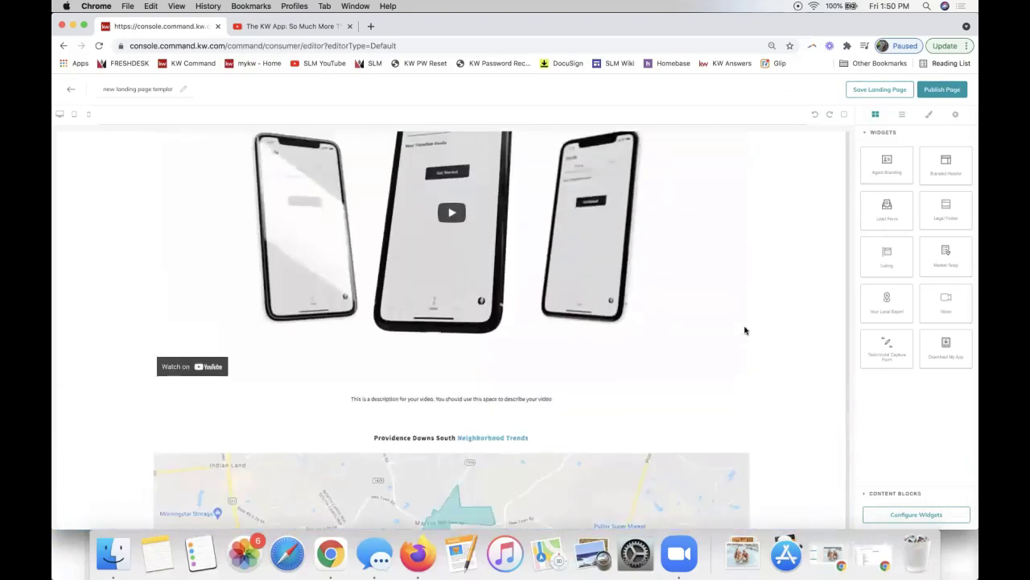
pyautogui.click(916, 514)
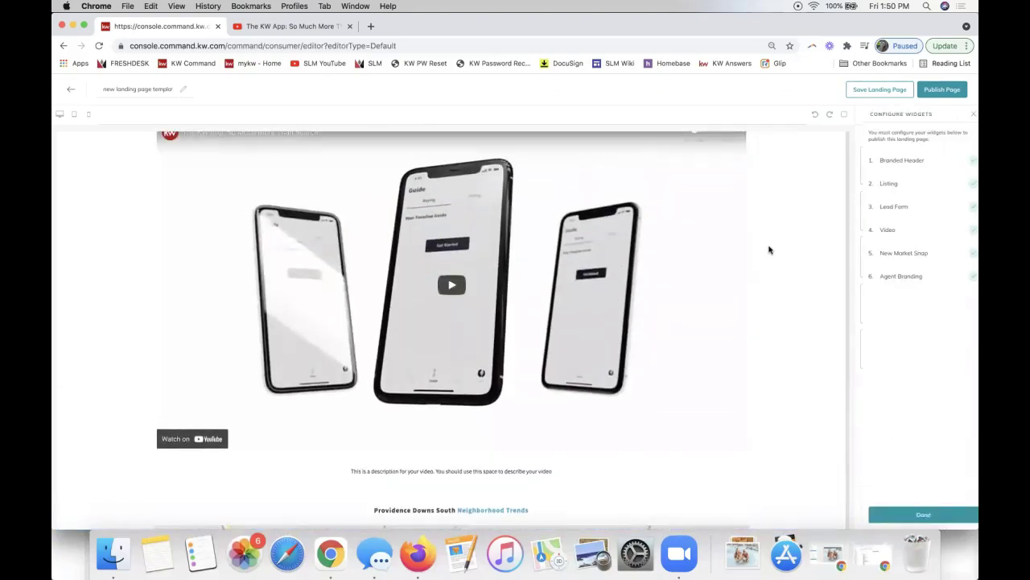
pyautogui.scroll(10, 793, 223)
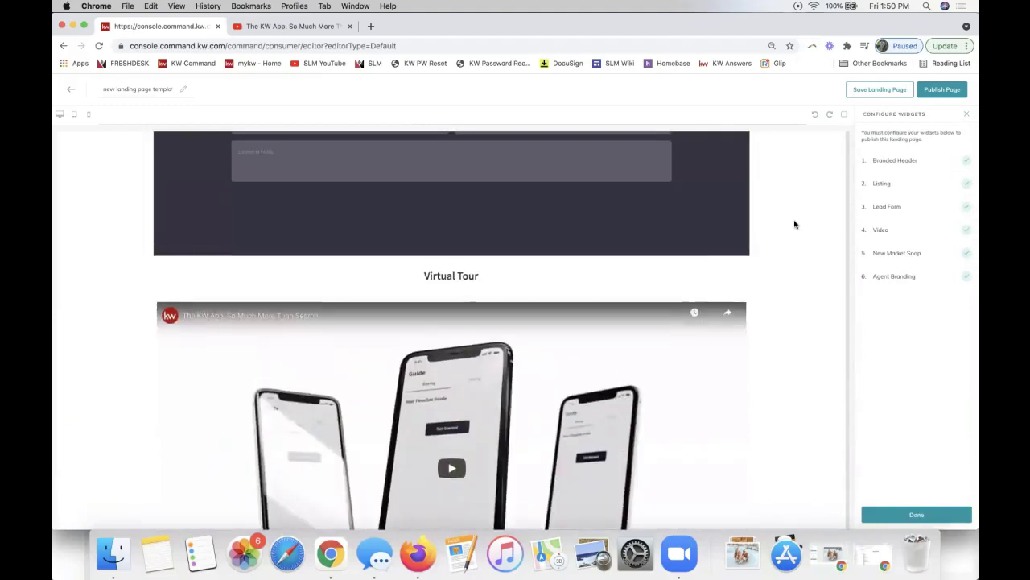
pyautogui.scroll(1, 793, 224)
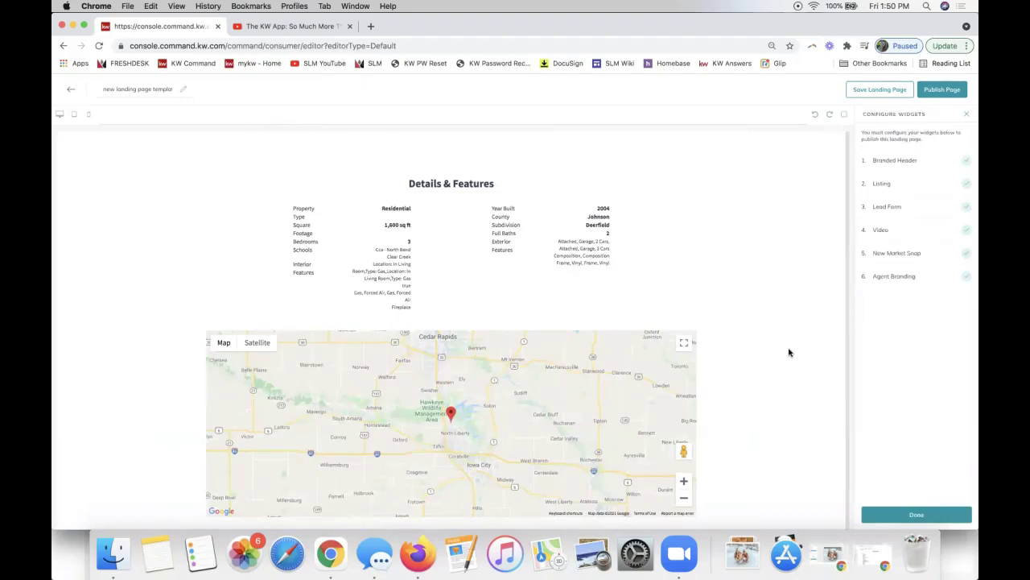
pyautogui.scroll(-10, 789, 352)
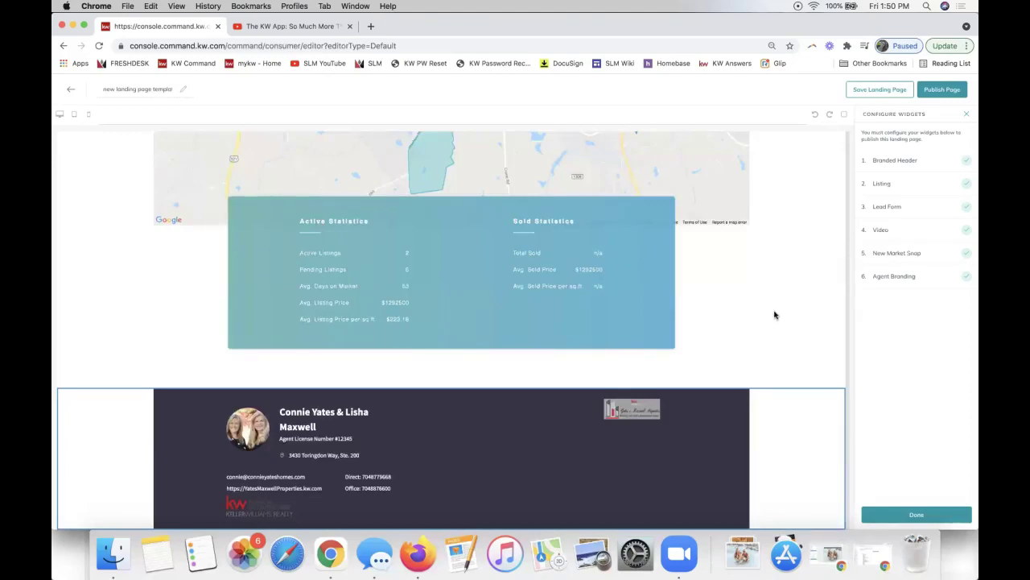
# Replace the page title 'new landing page template' with '123 Main St - Listing'.
pyautogui.click(138, 89)
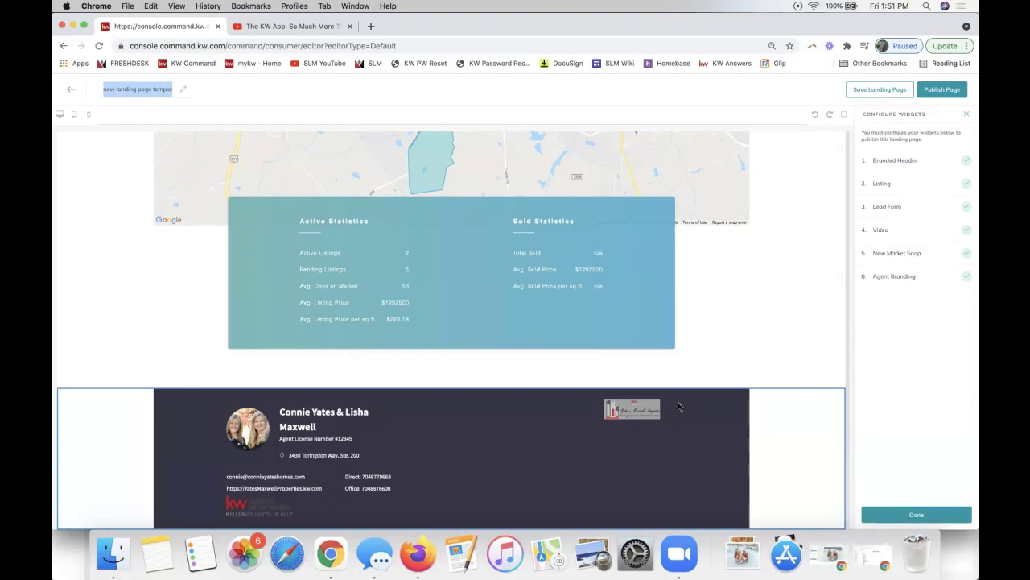
pyautogui.tripleClick(127, 86)
pyautogui.tripleClick(135, 89)
pyautogui.write('123 Main ')
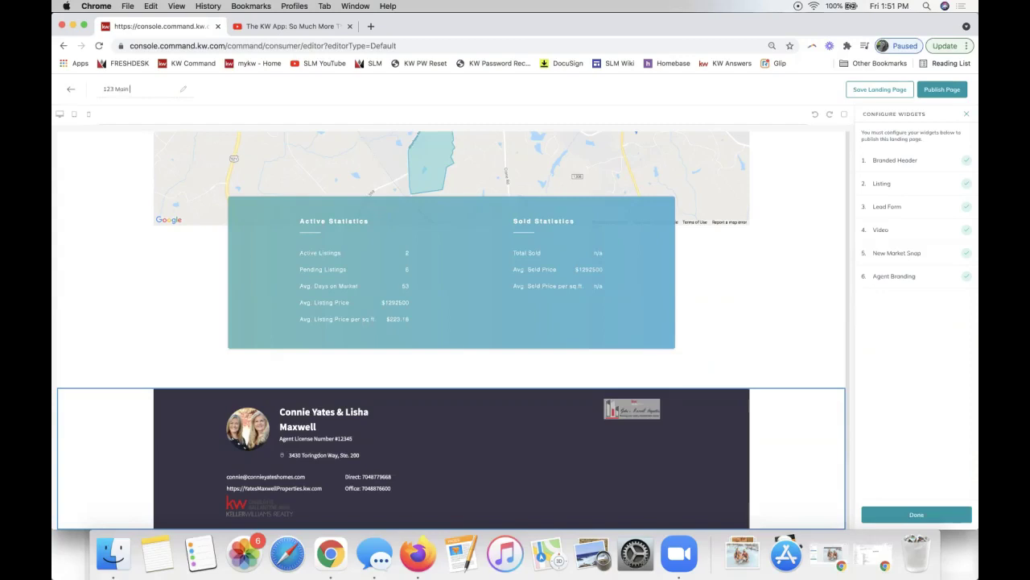
pyautogui.write('St - Listing')
pyautogui.tripleClick(133, 86)
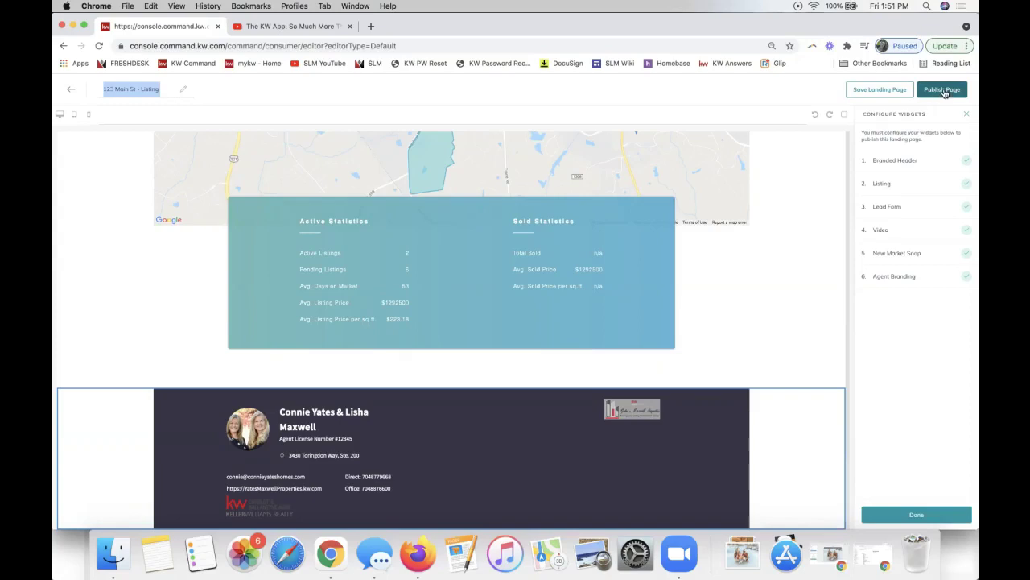
# Publish the 123 Main St - Listing page, confirming the update to the active page.
pyautogui.click(943, 90)
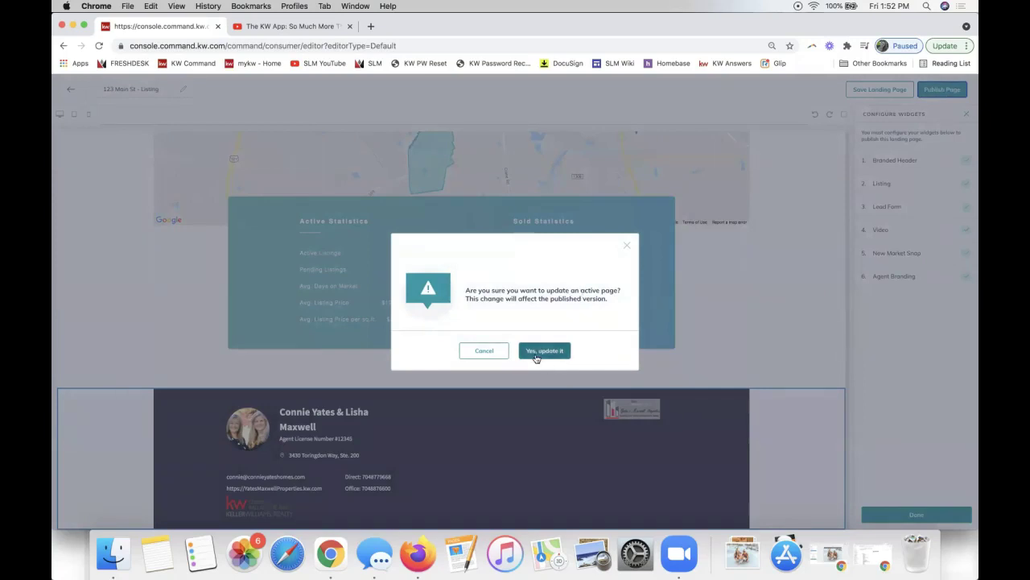
pyautogui.click(552, 354)
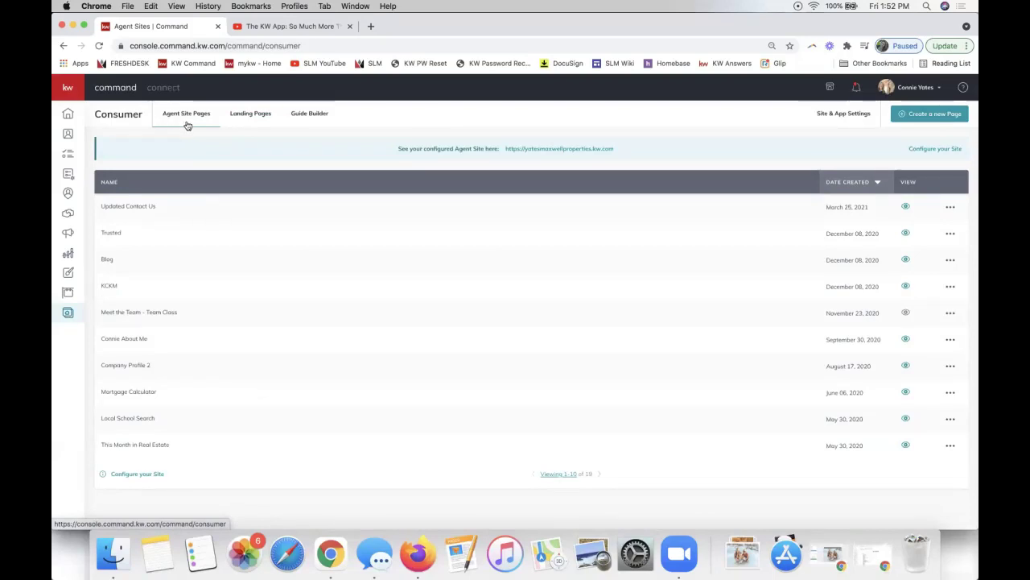
# Show the Landing Pages list, with 123 Main St - Listing as the newest page.
pyautogui.click(246, 118)
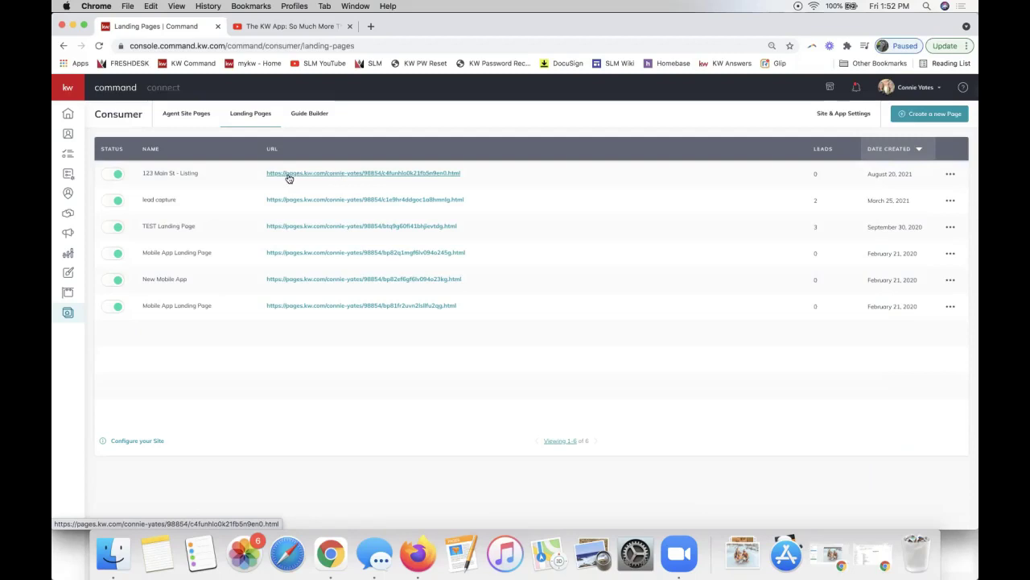
# Switch 123 Main St - Listing inactive and back to active, confirming each change.
pyautogui.click(116, 174)
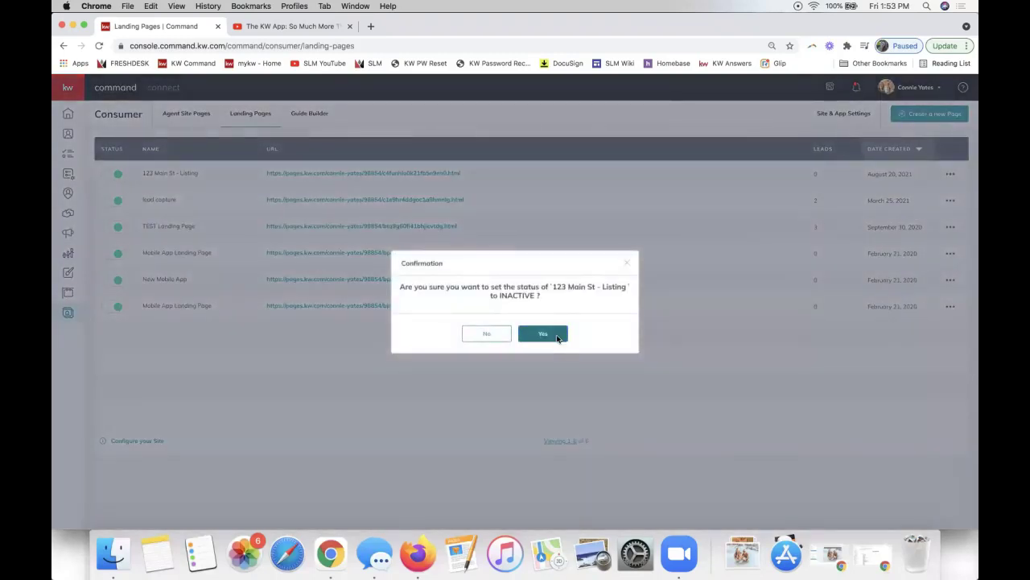
pyautogui.click(543, 333)
pyautogui.click(118, 175)
pyautogui.click(552, 334)
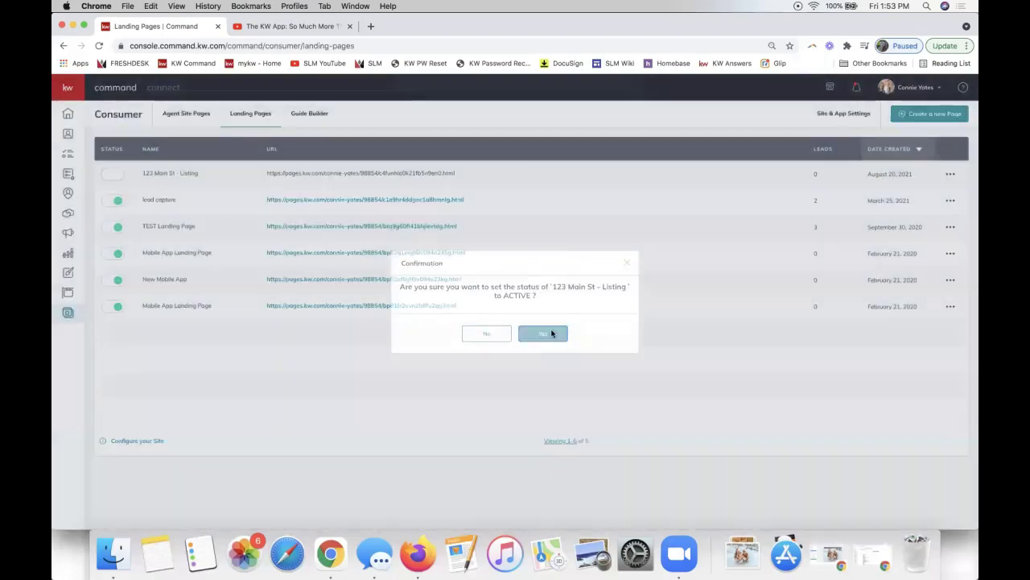
pyautogui.click(951, 175)
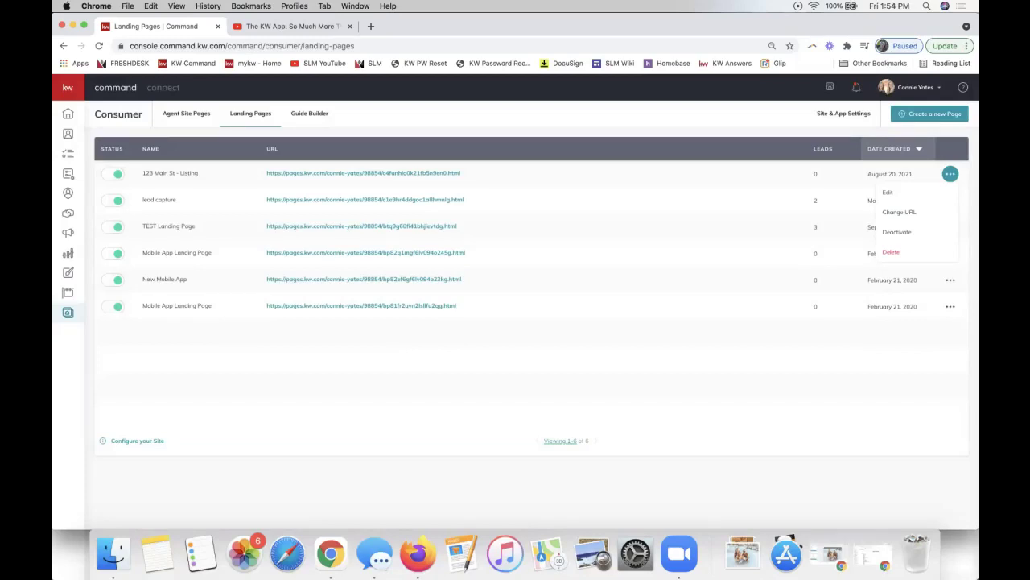
# Highlight the 123 Main St - Listing page URL, then reopen that row's options menu.
pyautogui.click(662, 177)
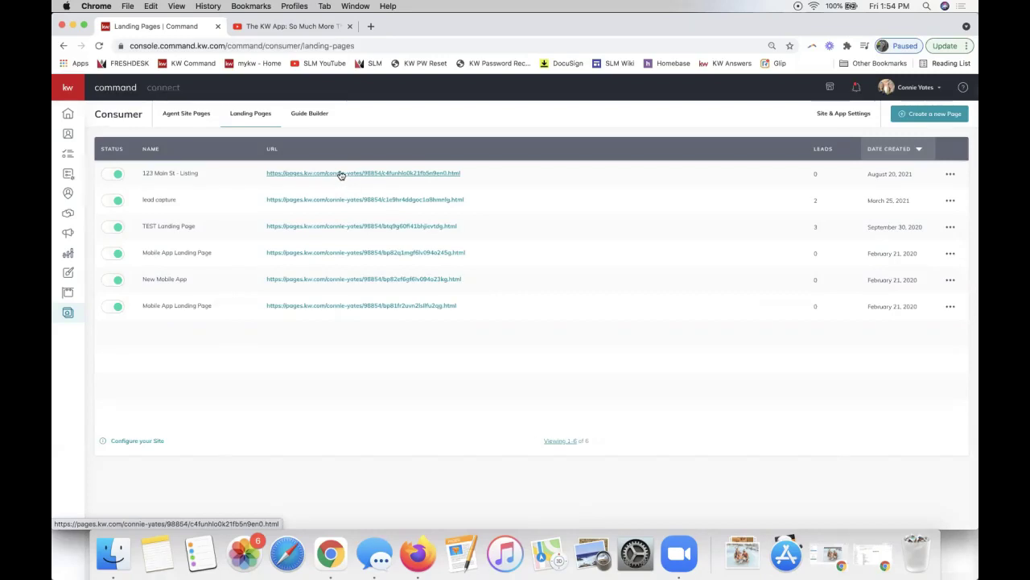
pyautogui.moveTo(463, 175); pyautogui.dragTo(282, 184)
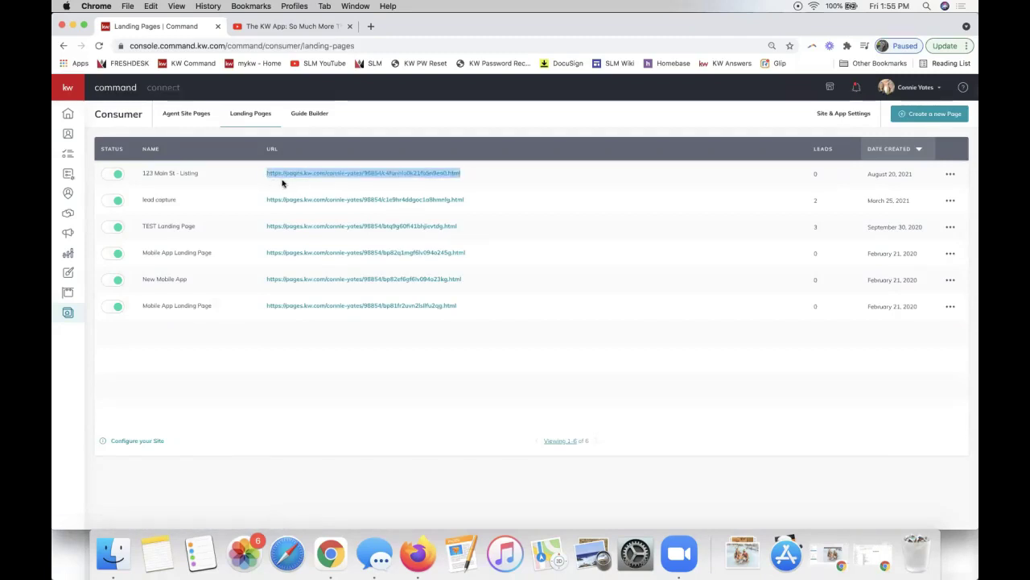
pyautogui.click(494, 178)
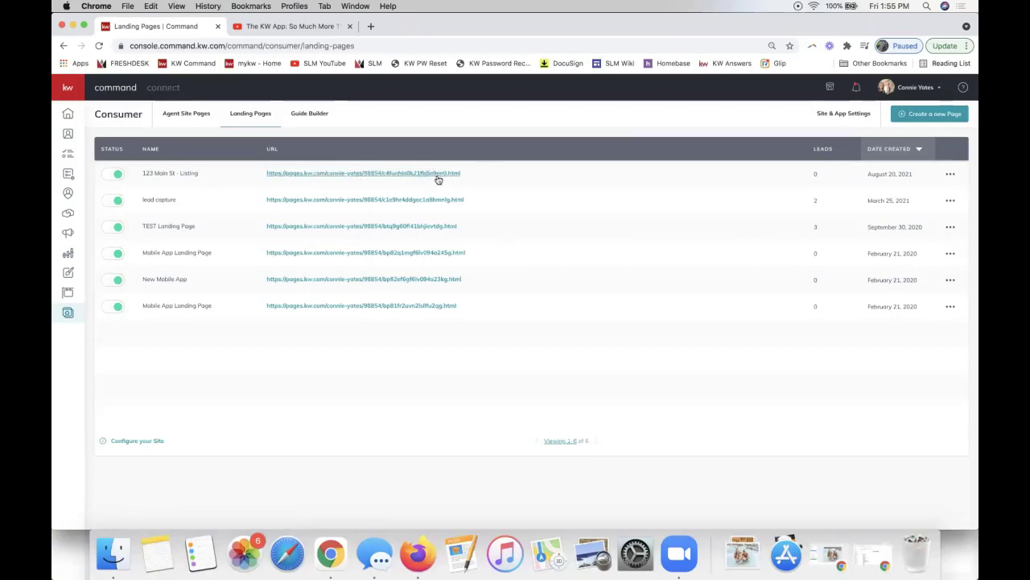
pyautogui.click(949, 174)
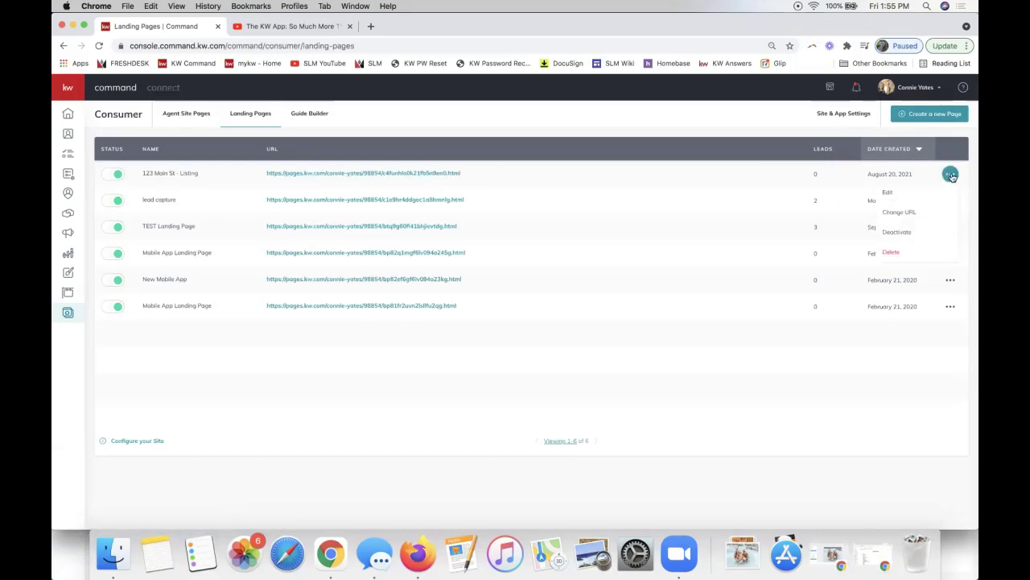
# Change the 123 Main St - Listing page's URL slug to 123mainst4.
pyautogui.click(936, 216)
pyautogui.moveTo(506, 286); pyautogui.dragTo(669, 295)
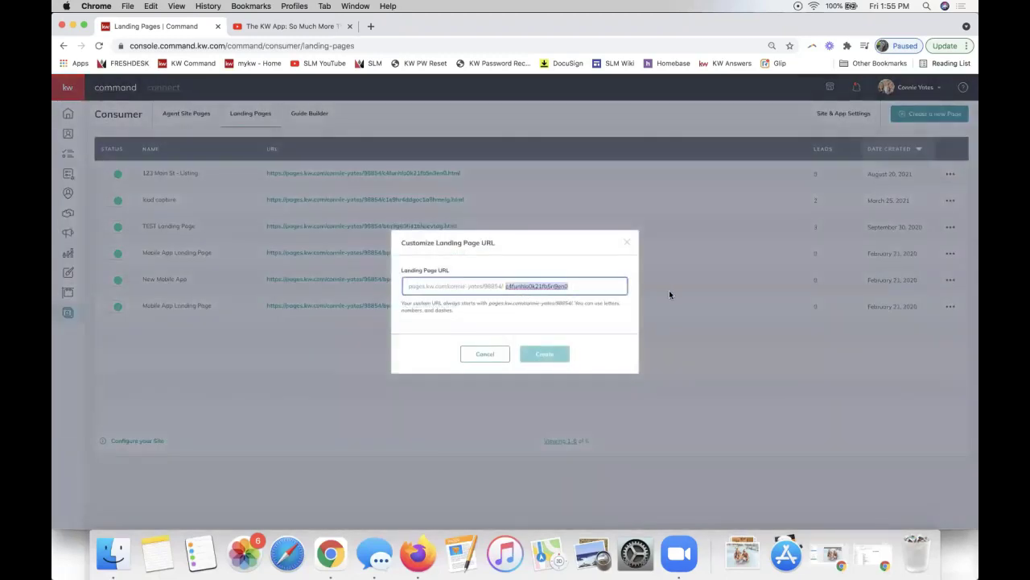
pyautogui.write('123m')
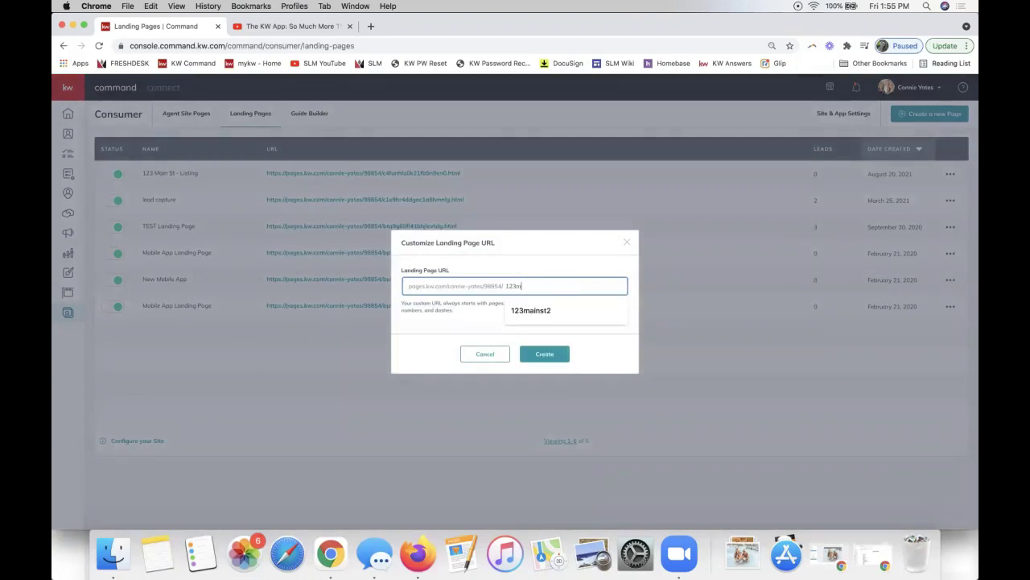
pyautogui.write('ainst4')
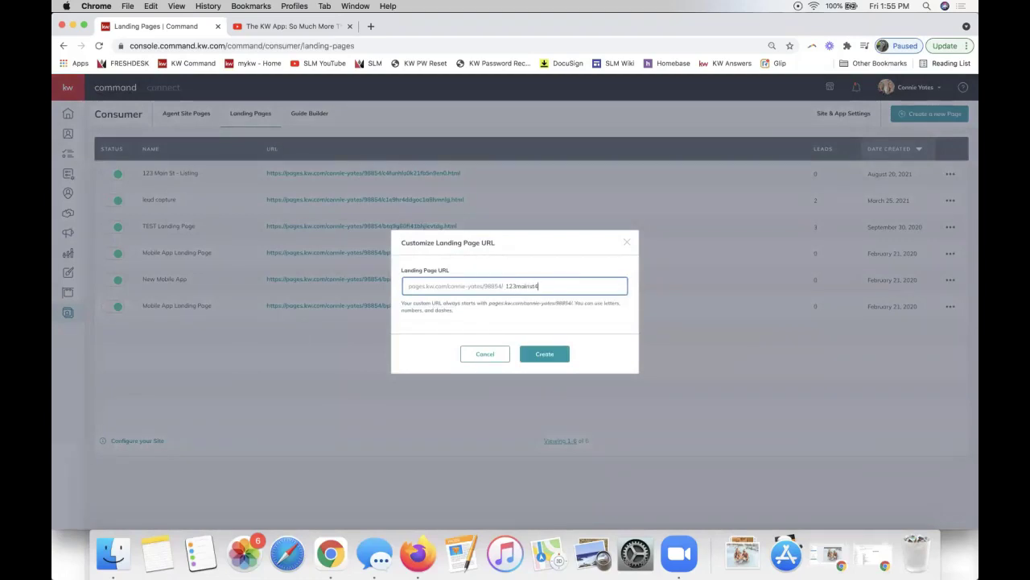
pyautogui.click(544, 354)
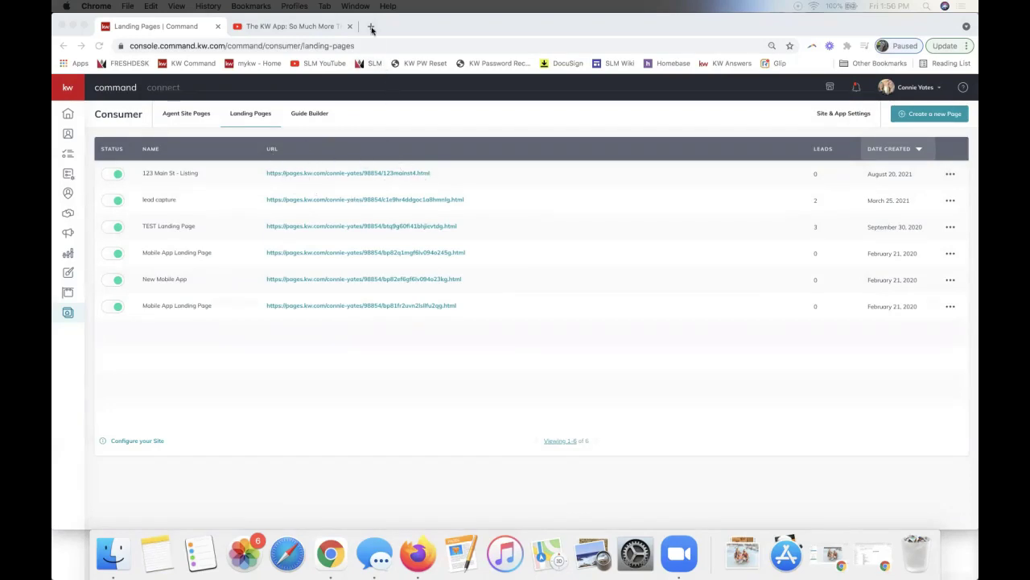
# Open the 123 Main St listing page in a new tab, view its contact form, then return to the Landing Pages list.
pyautogui.click(306, 46)
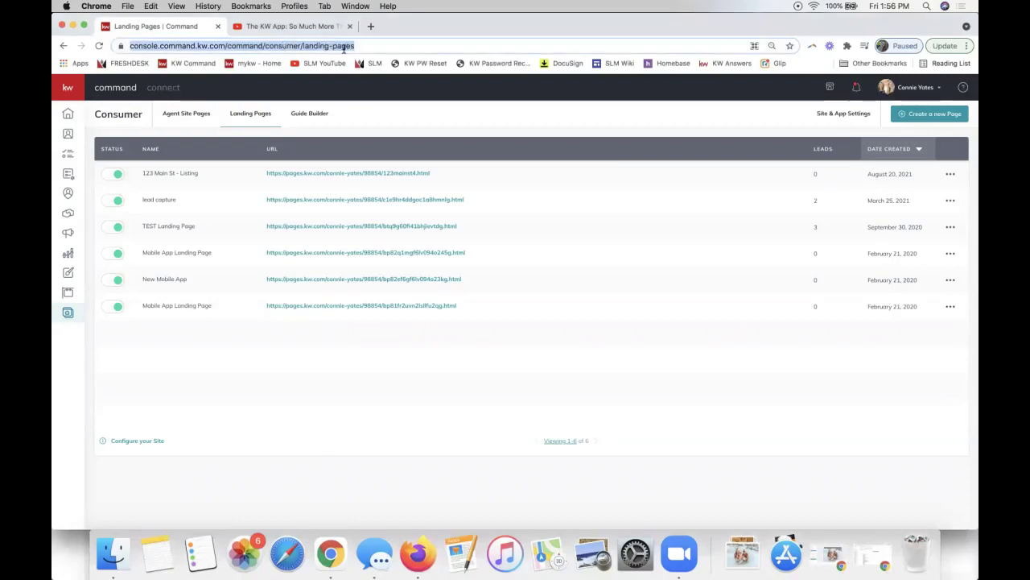
pyautogui.click(334, 173)
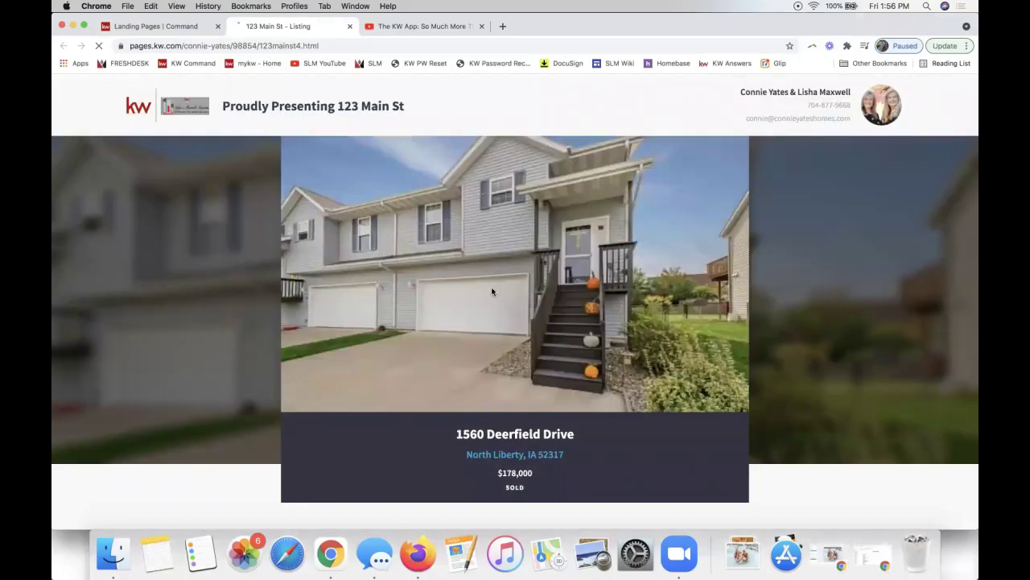
pyautogui.scroll(-3, 491, 292)
pyautogui.scroll(-10, 492, 291)
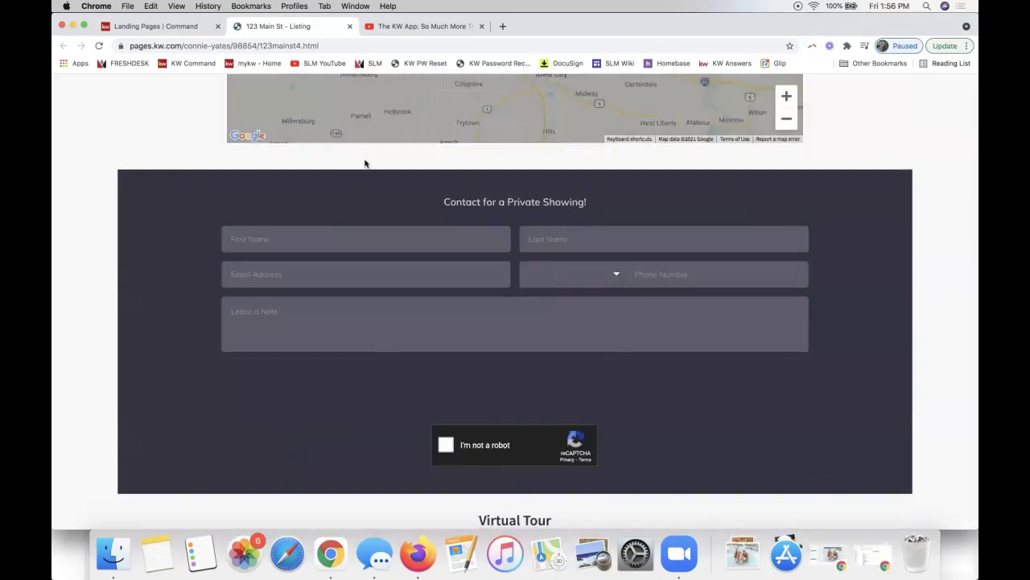
pyautogui.click(173, 31)
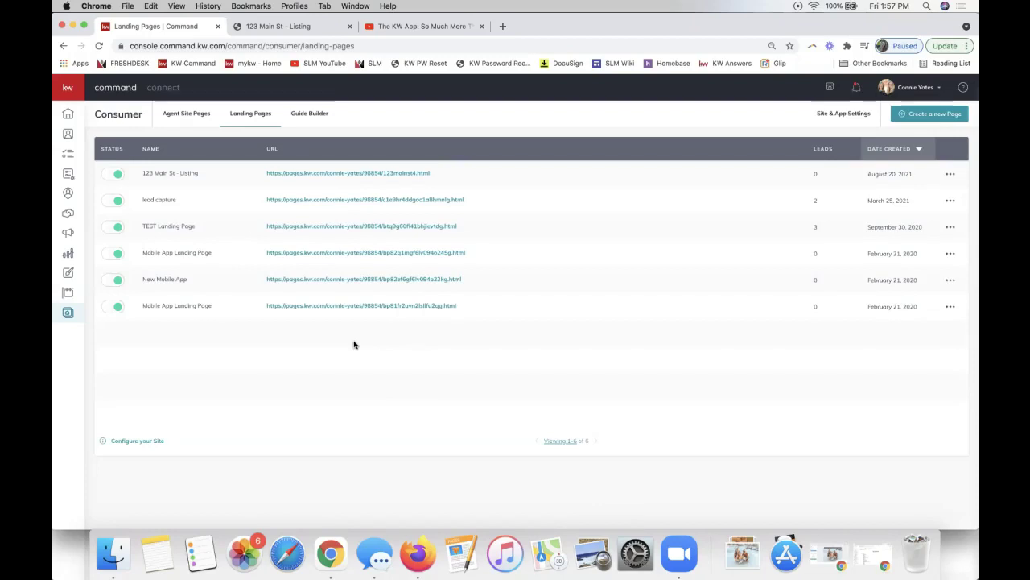
# Search Google for 'qr code generator' and load qr-code-generator.com in the new tab.
pyautogui.click(501, 27)
pyautogui.write('qr code')
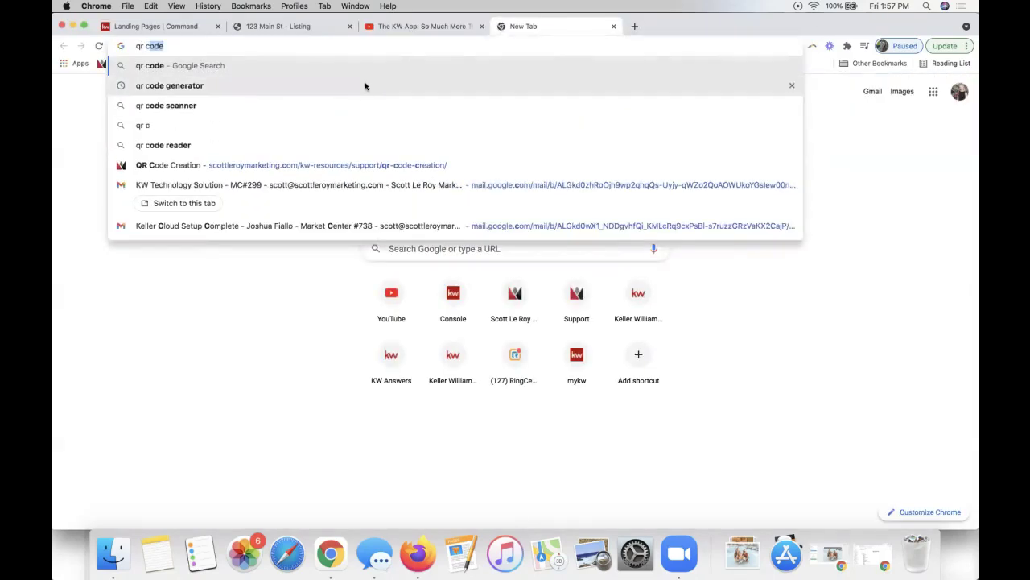
pyautogui.click(365, 85)
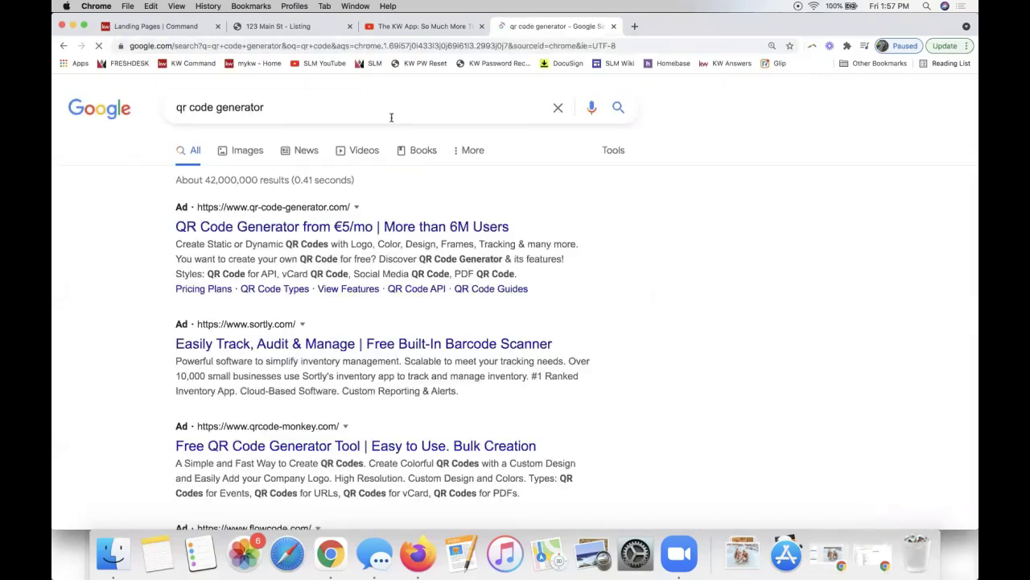
pyautogui.scroll(-1, 359, 235)
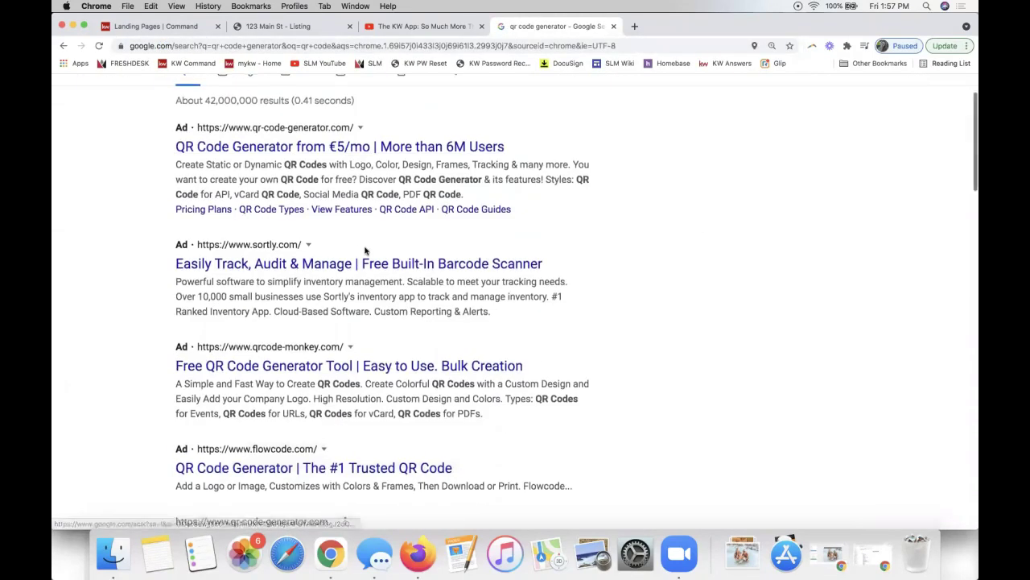
pyautogui.scroll(-2, 365, 247)
pyautogui.scroll(-1, 364, 247)
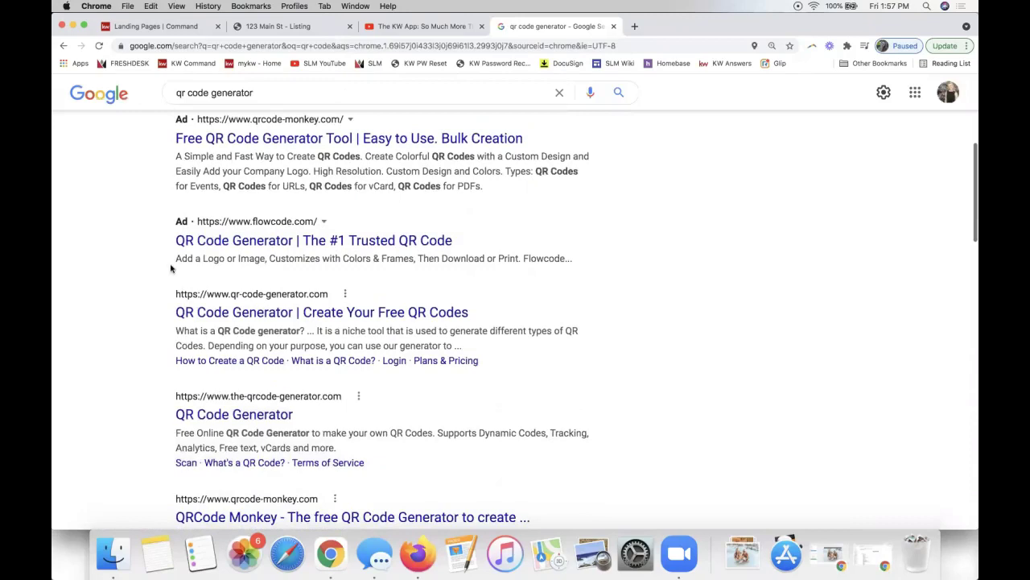
pyautogui.rightClick(272, 312)
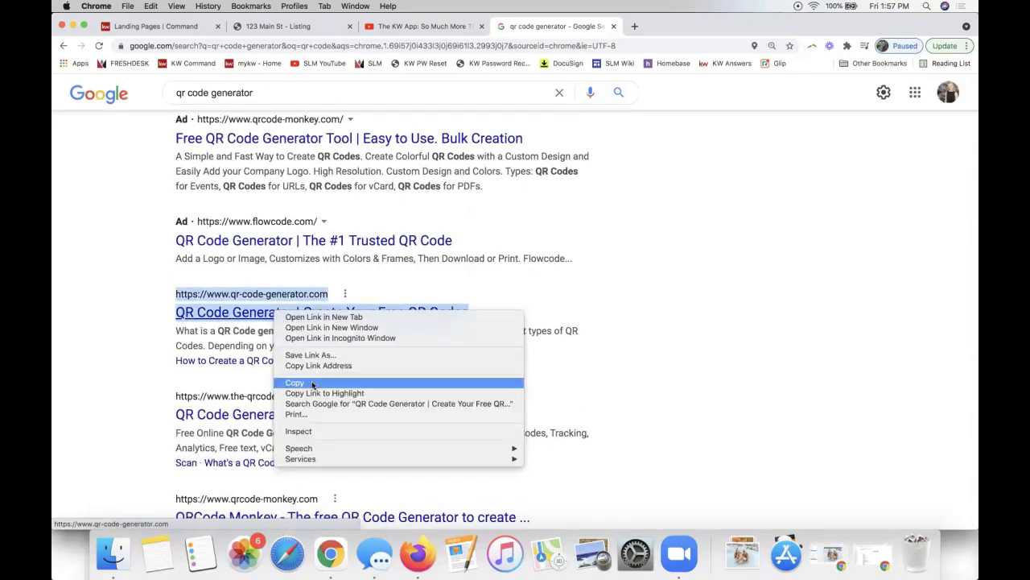
pyautogui.click(212, 333)
pyautogui.moveTo(229, 312); pyautogui.dragTo(215, 48)
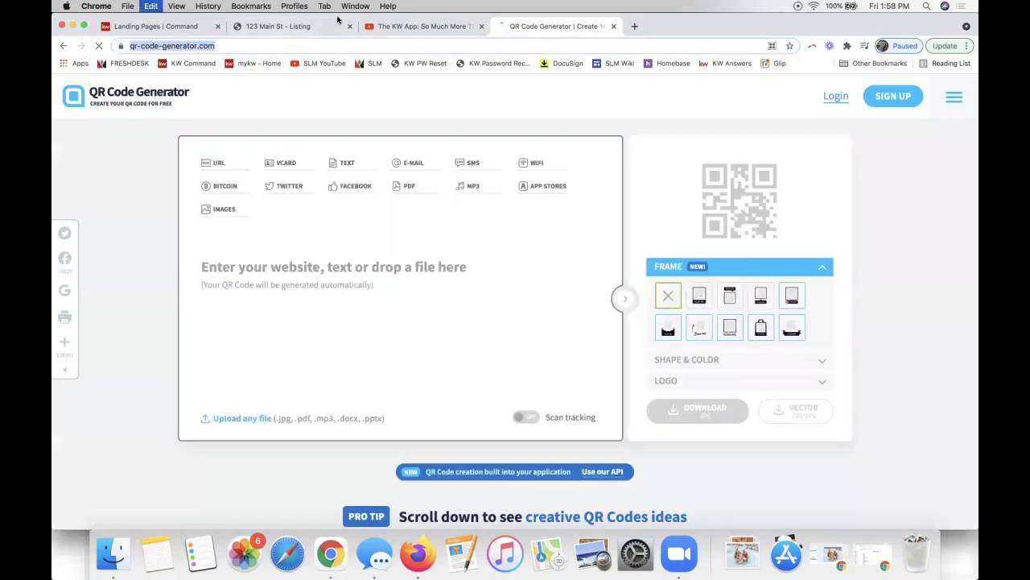
# Close the QR Code Generator tab to get back to KW Command's Landing Pages list.
pyautogui.click(614, 27)
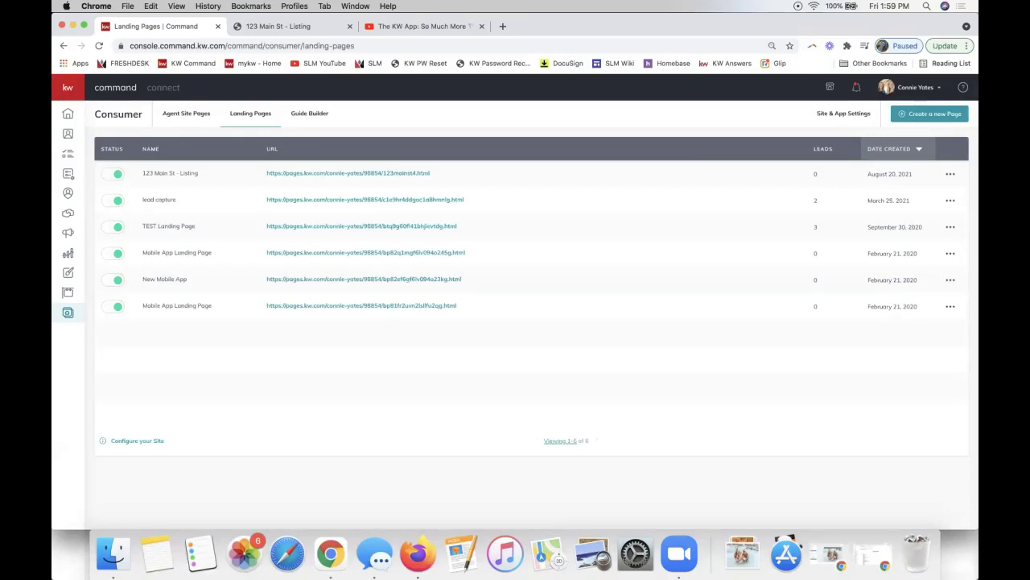
# Copy the first row's 123 Main St listing URL, ending in 123mainst4.html.
pyautogui.rightClick(387, 175)
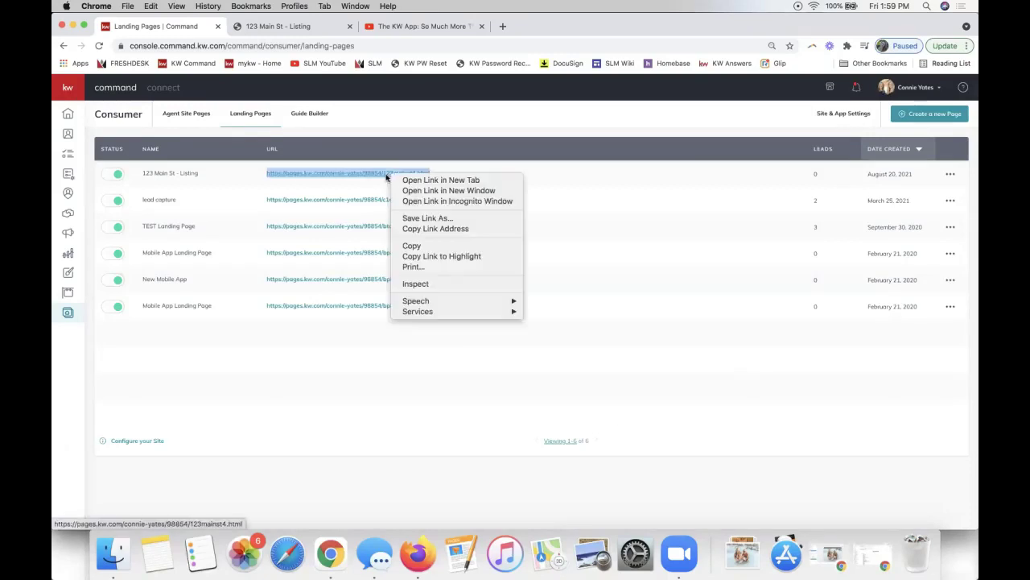
pyautogui.click(446, 243)
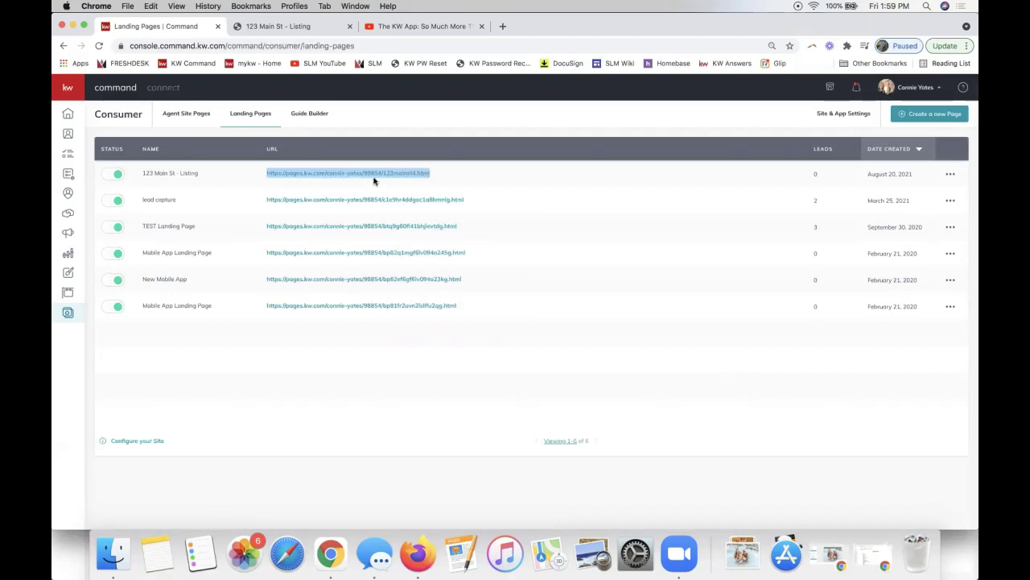
pyautogui.click(312, 186)
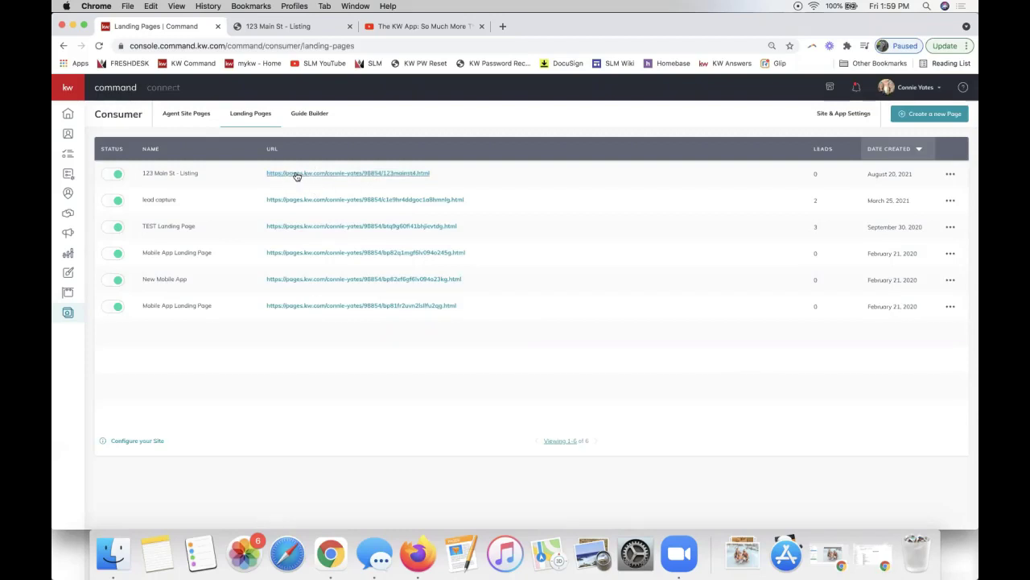
pyautogui.rightClick(296, 175)
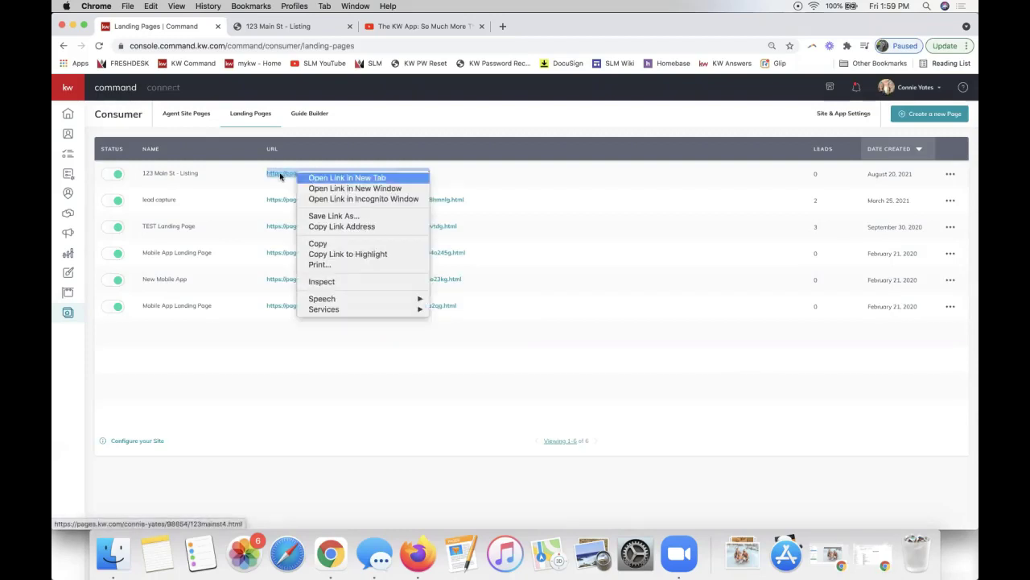
pyautogui.click(387, 242)
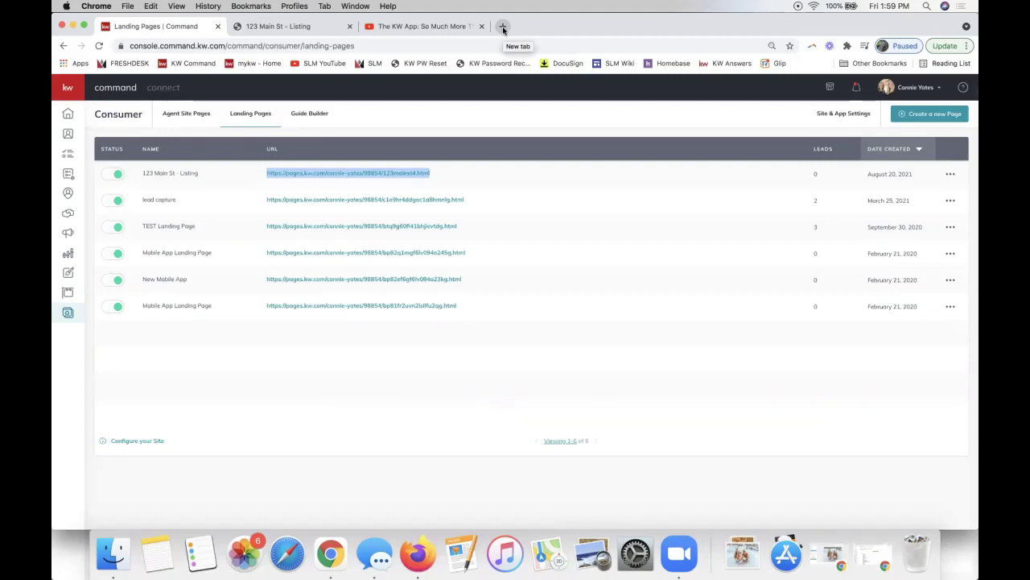
# Open Facebook in a new tab, move it into its own window, and view the J & L Designs page.
pyautogui.click(503, 28)
pyautogui.write('facebook')
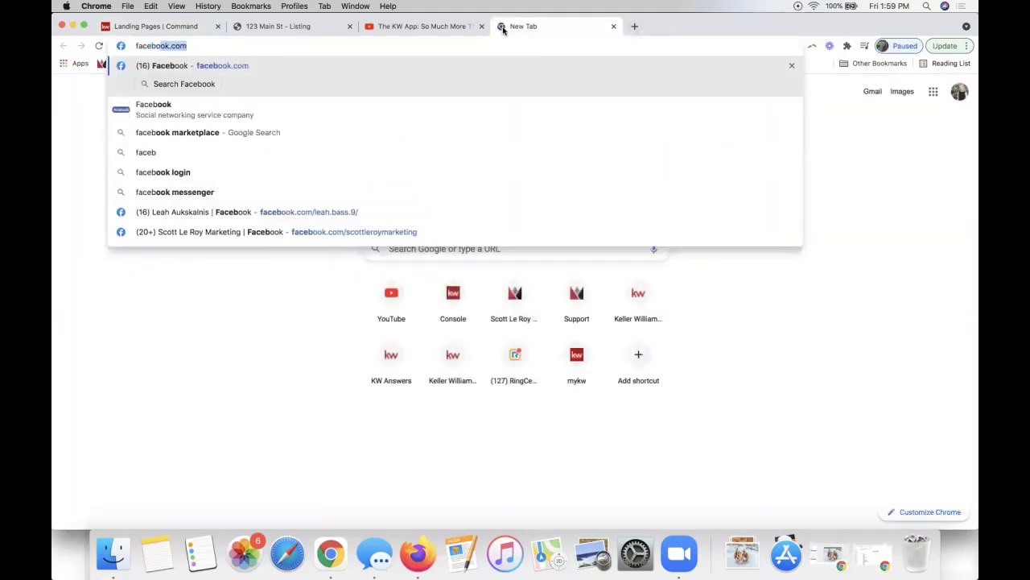
pyautogui.press('Return')
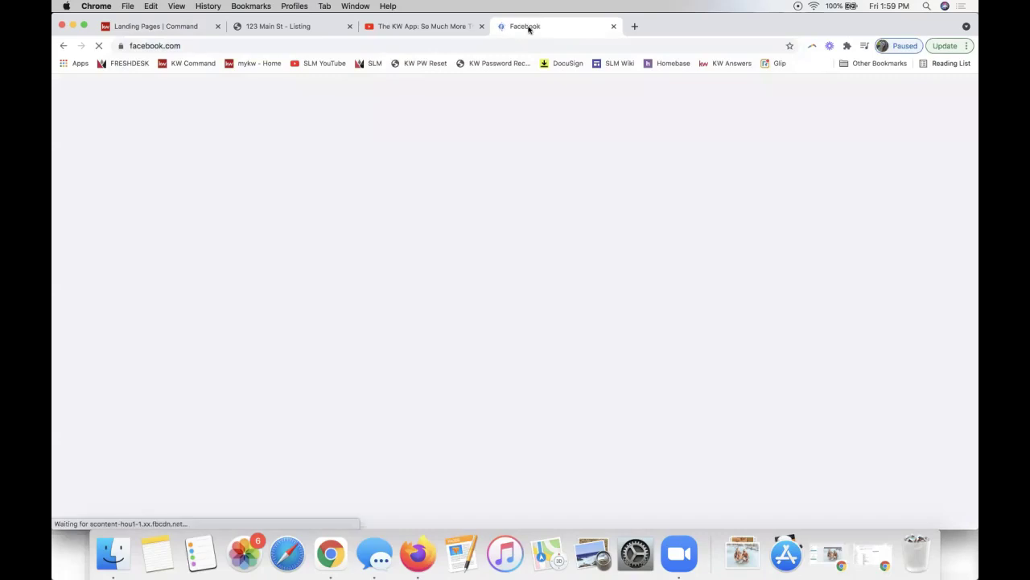
pyautogui.moveTo(533, 29); pyautogui.dragTo(671, 30)
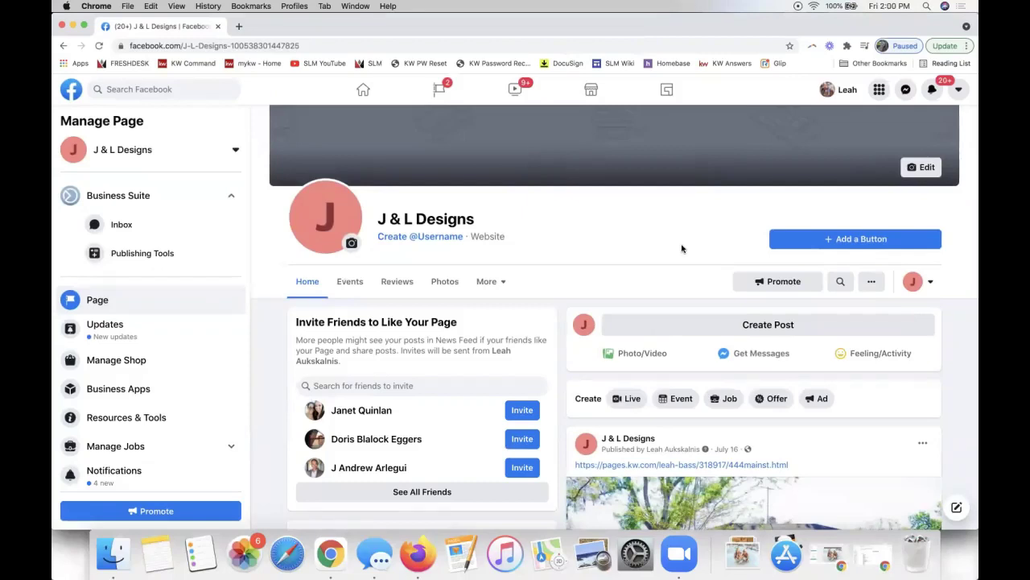
pyautogui.scroll(-3, 712, 353)
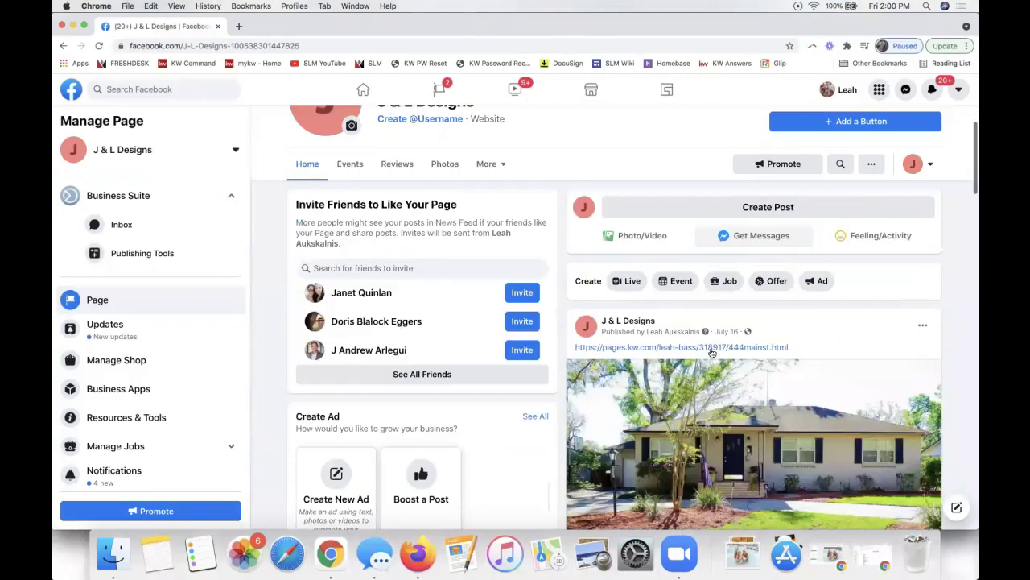
pyautogui.scroll(2, 710, 351)
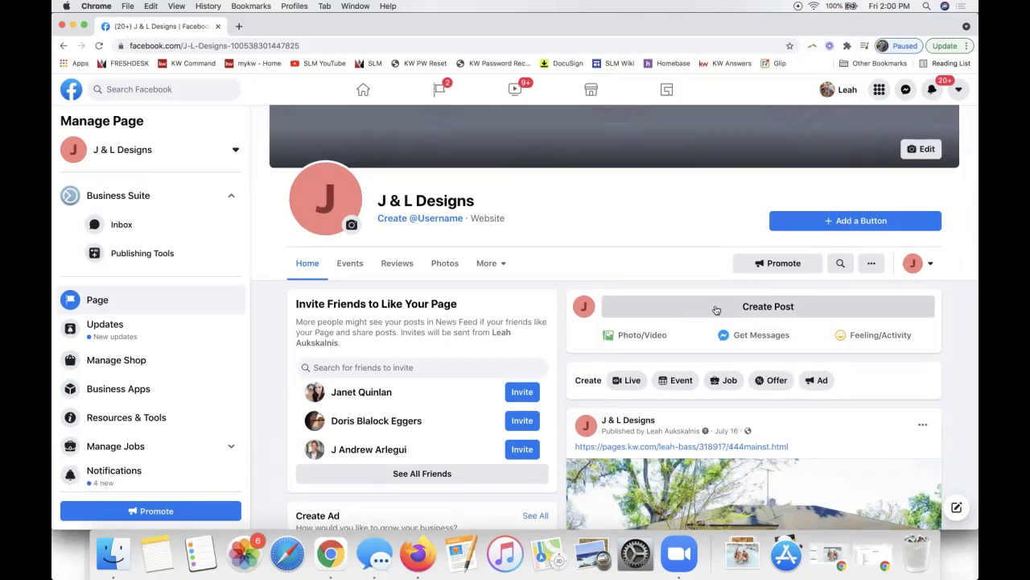
# Publish a J & L Designs post containing the pasted 123mainst4.html listing link.
pyautogui.click(719, 309)
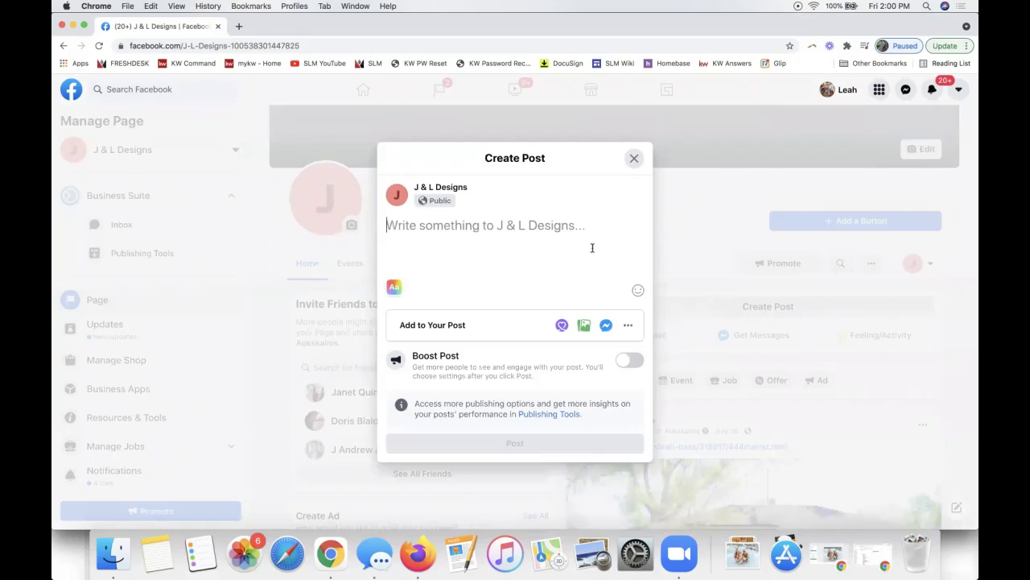
pyautogui.press('super+v')
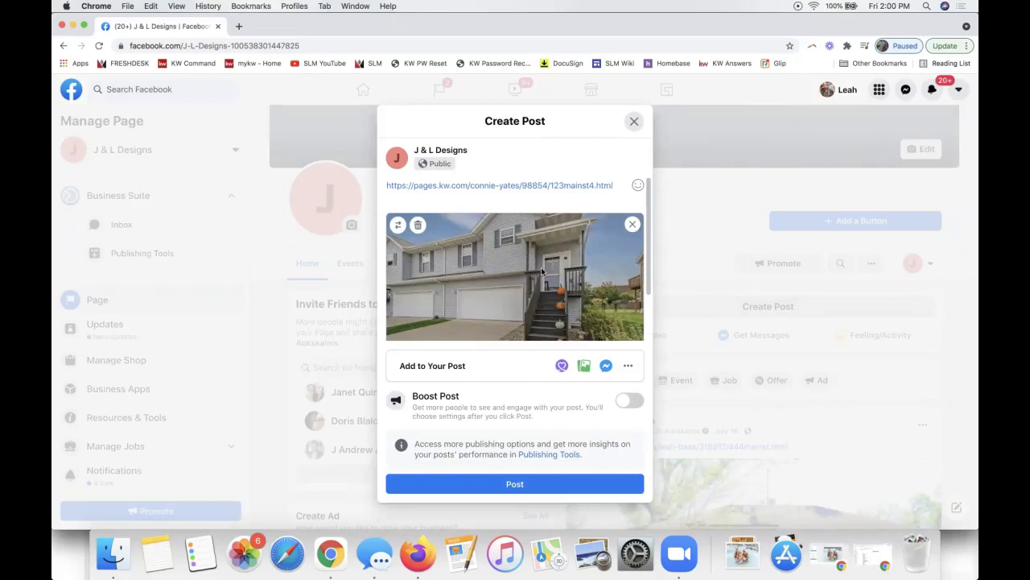
pyautogui.press('Return')
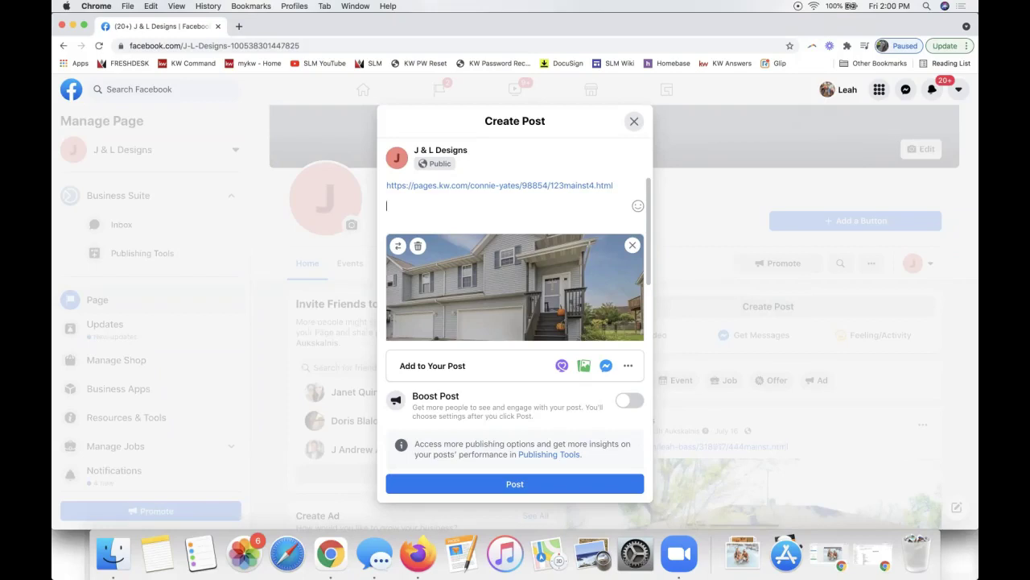
pyautogui.click(524, 487)
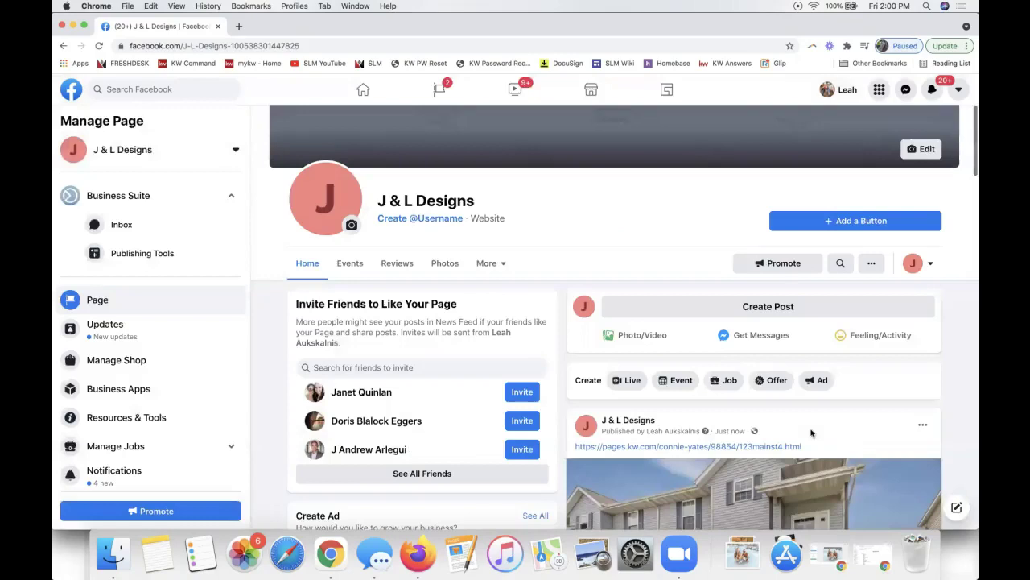
pyautogui.scroll(-5, 811, 433)
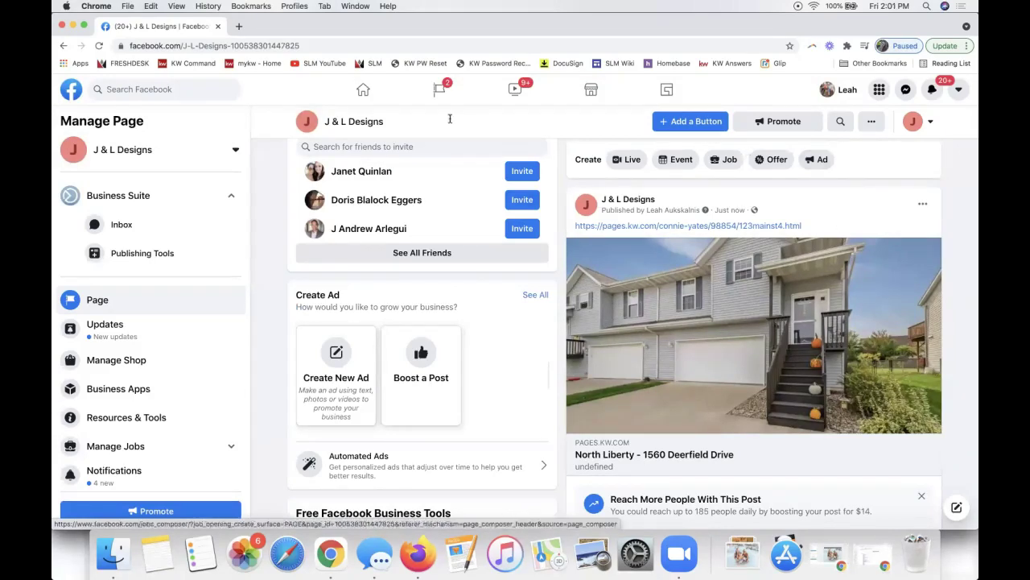
pyautogui.moveTo(335, 25); pyautogui.dragTo(392, 94)
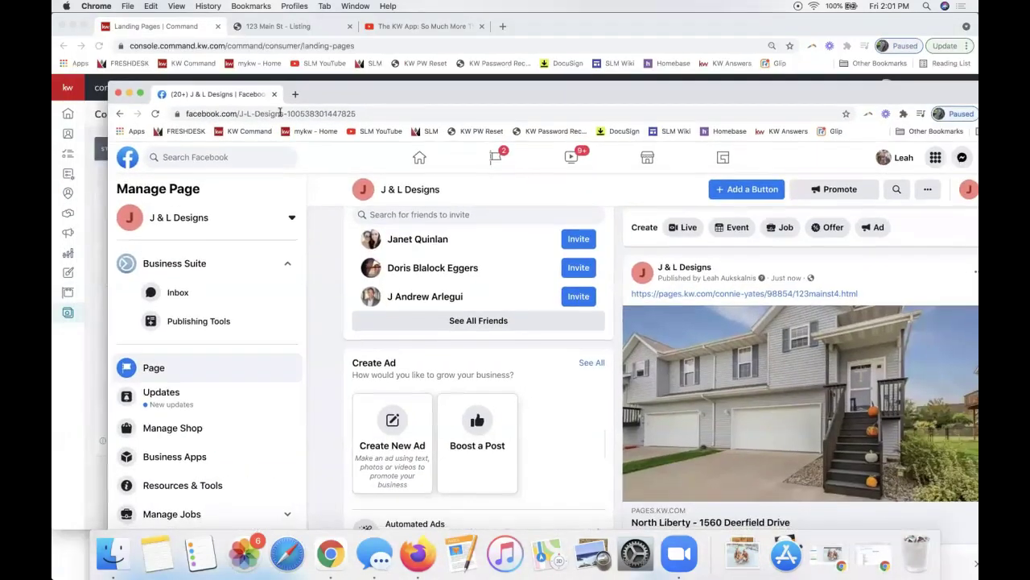
pyautogui.click(275, 94)
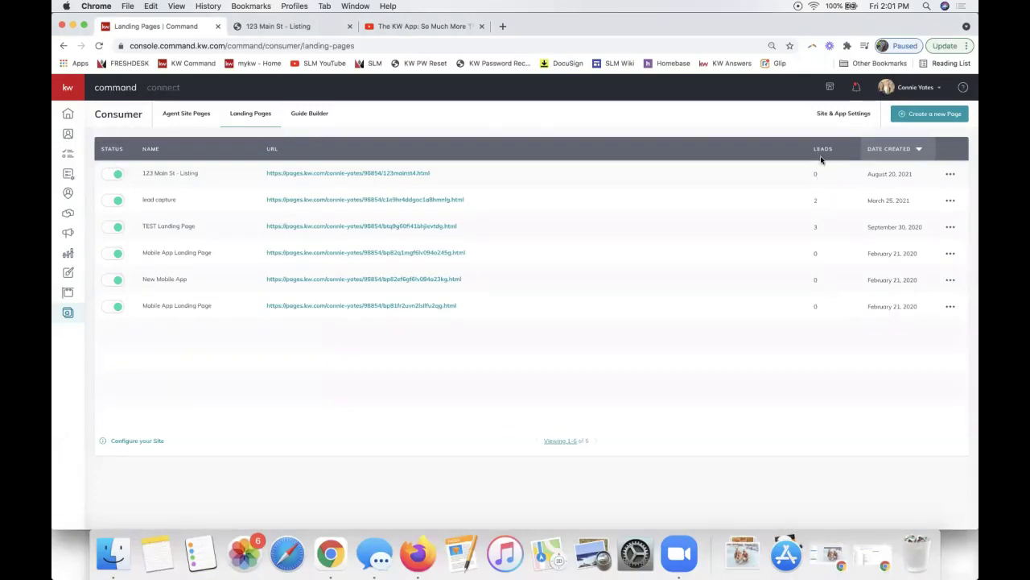
pyautogui.moveTo(815, 169); pyautogui.dragTo(823, 301)
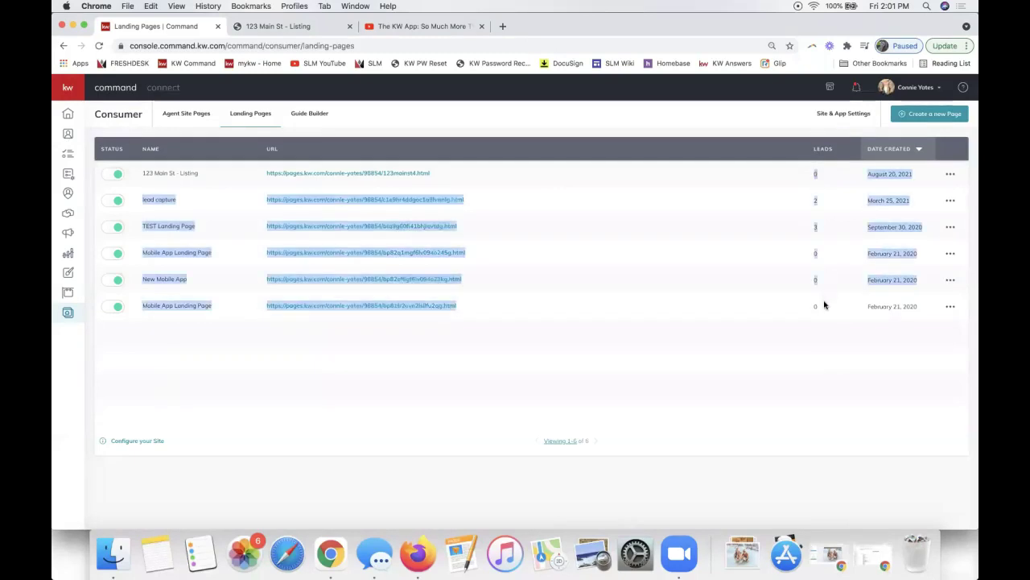
pyautogui.click(824, 303)
pyautogui.doubleClick(819, 201)
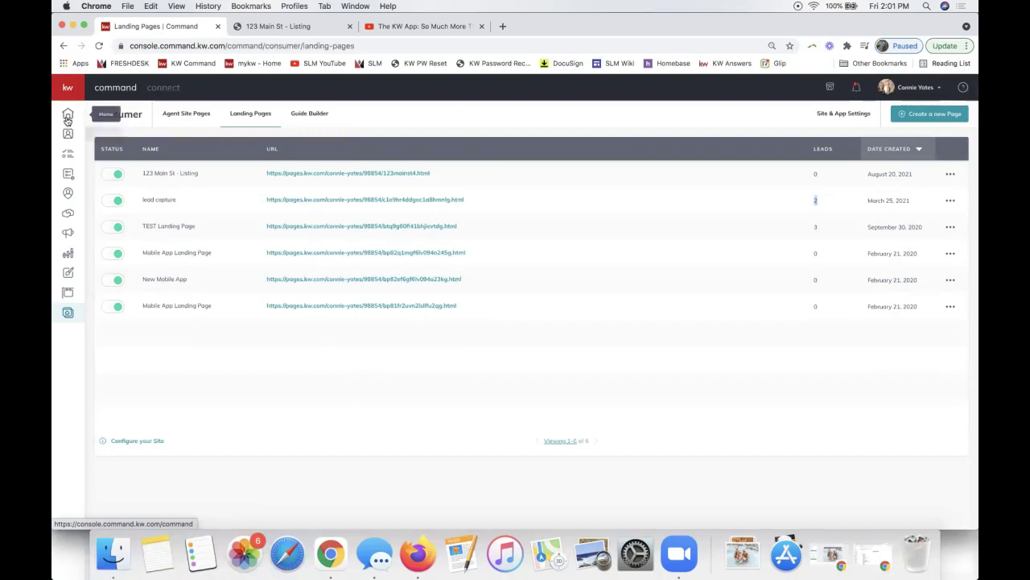
# Go to the Home dashboard, dismiss the KW App and Mega Camp banners, and reload it.
pyautogui.click(68, 116)
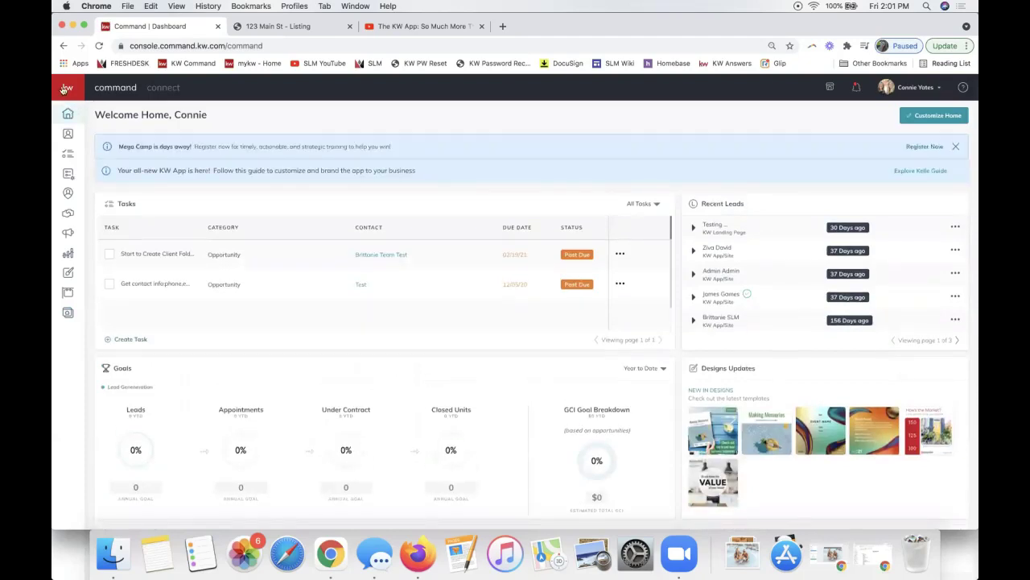
pyautogui.moveTo(68, 114)
pyautogui.tripleClick(729, 203)
pyautogui.scroll(-5, 595, 296)
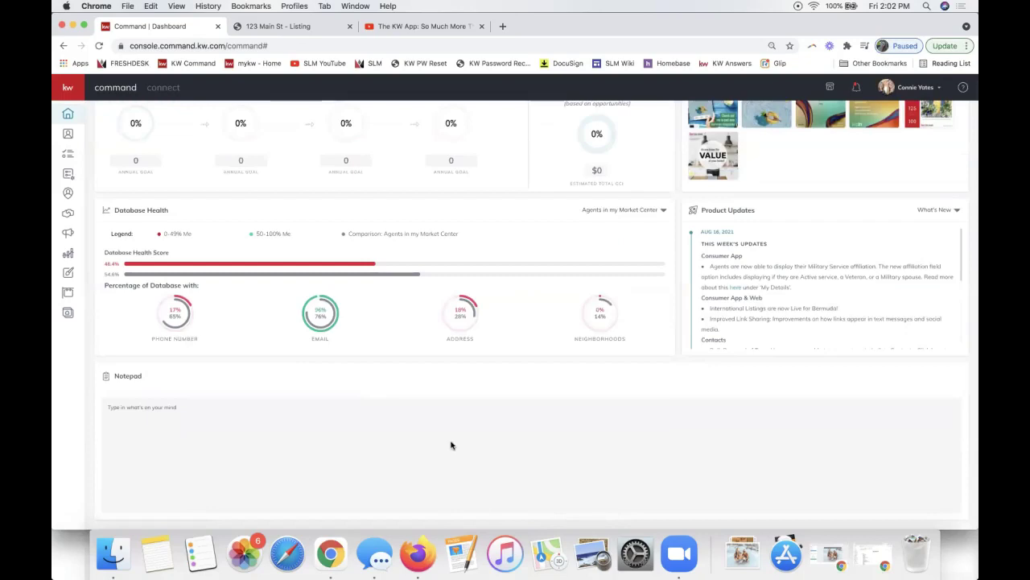
pyautogui.scroll(5, 580, 425)
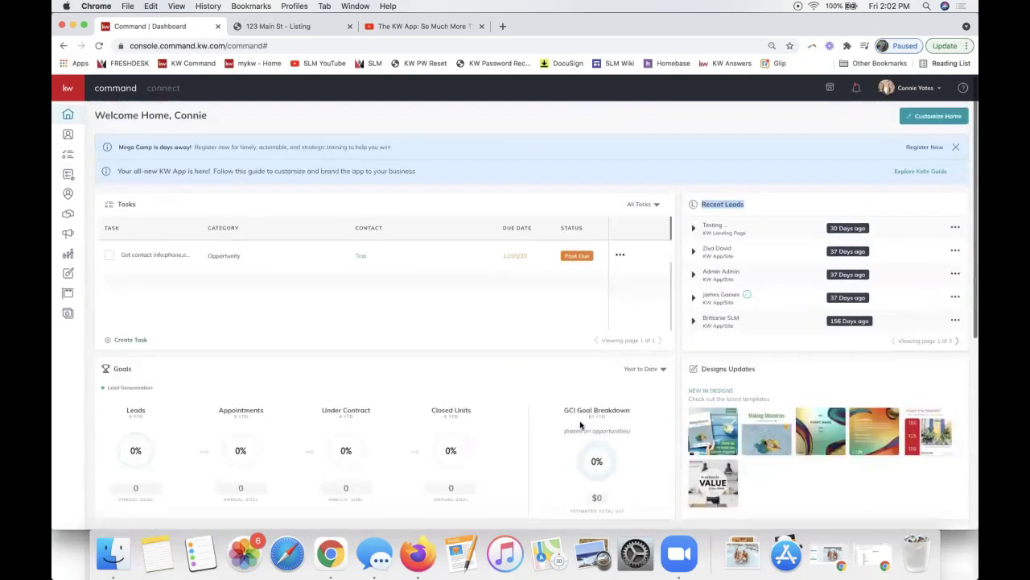
pyautogui.click(961, 171)
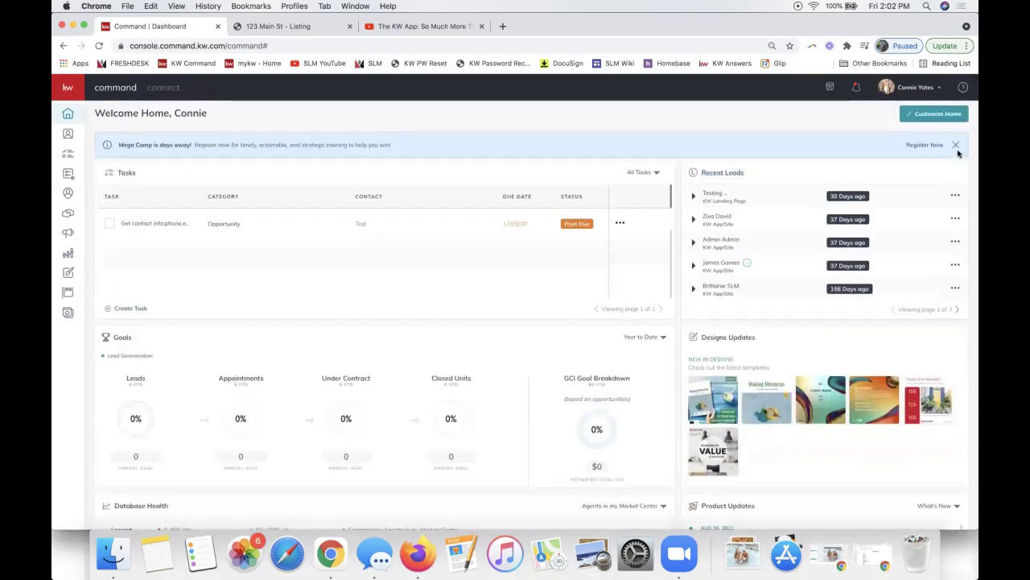
pyautogui.click(957, 147)
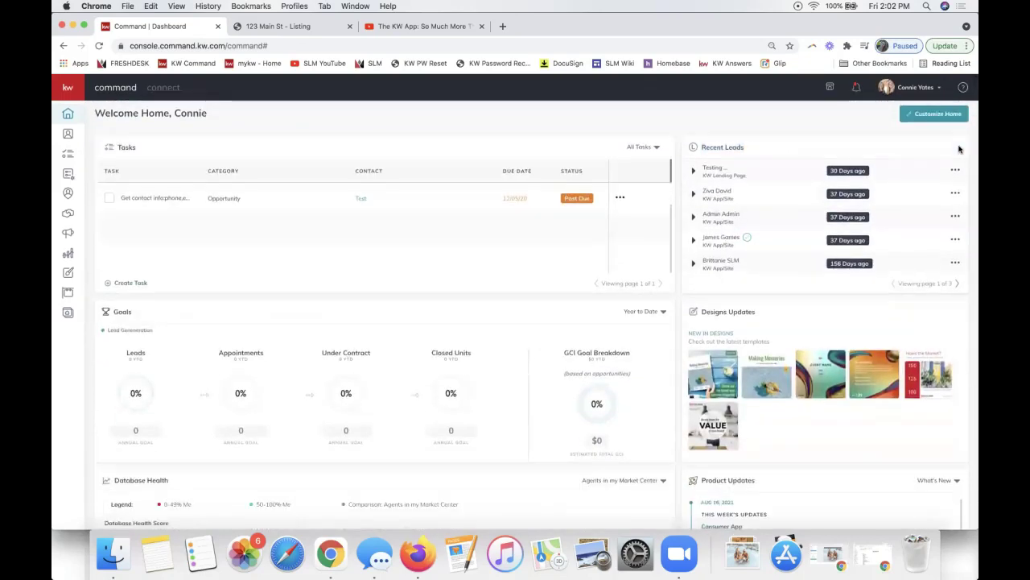
pyautogui.click(66, 118)
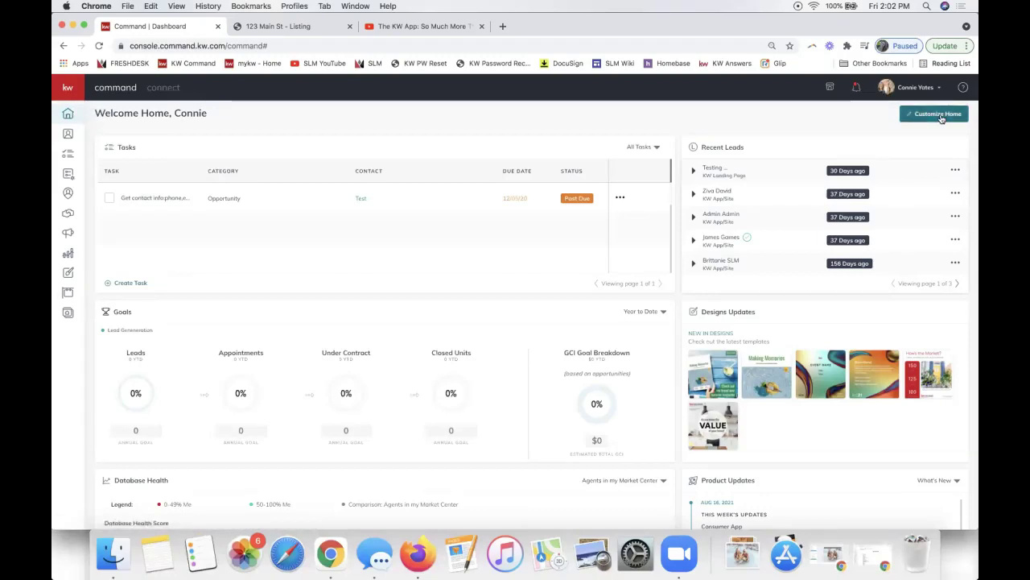
pyautogui.click(939, 115)
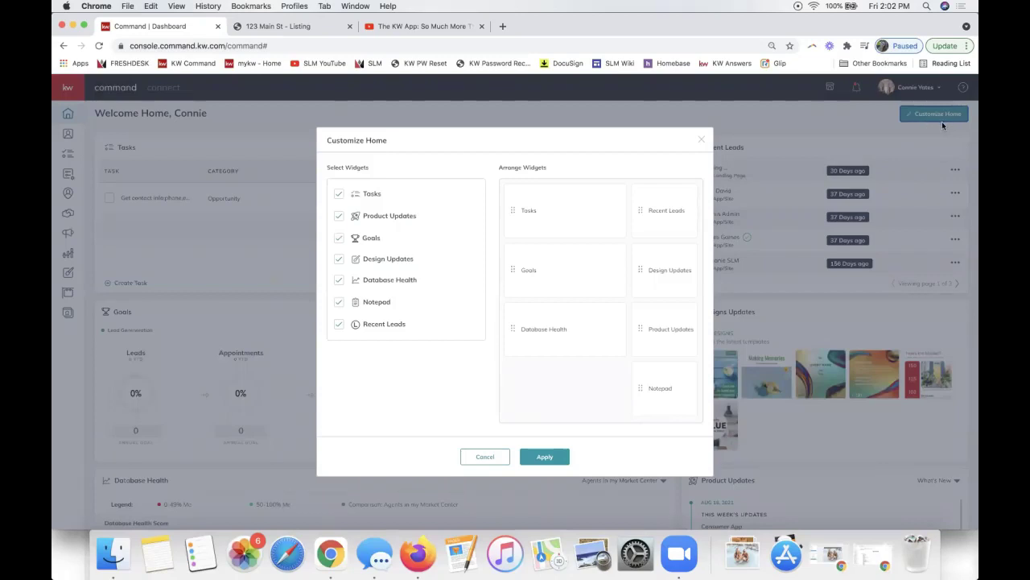
pyautogui.moveTo(640, 211); pyautogui.dragTo(610, 408)
pyautogui.moveTo(641, 389); pyautogui.dragTo(643, 202)
pyautogui.click(536, 459)
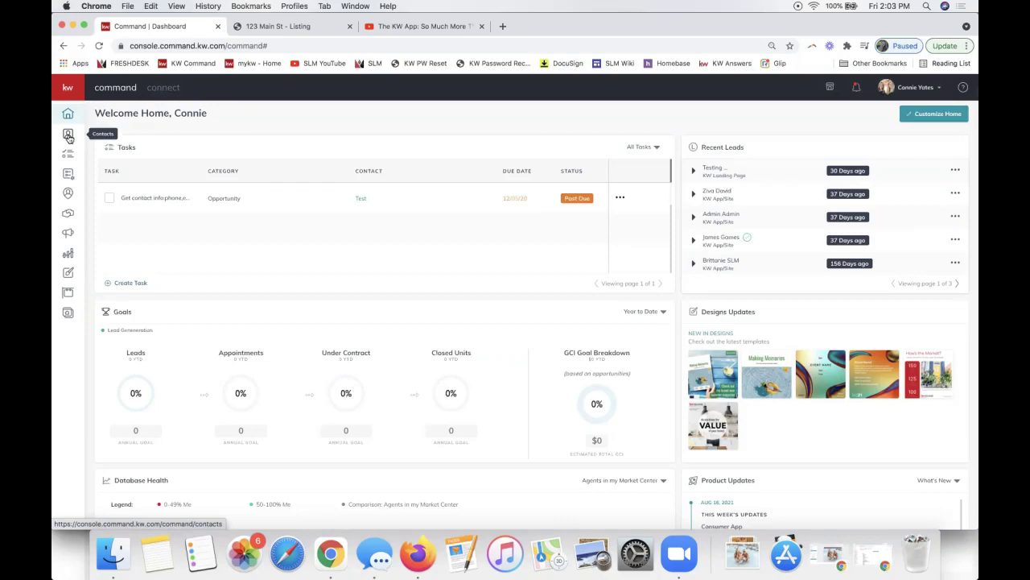
# Open Contacts, then bring up the second account's window, block the location prompt, and open its Contacts.
pyautogui.click(68, 136)
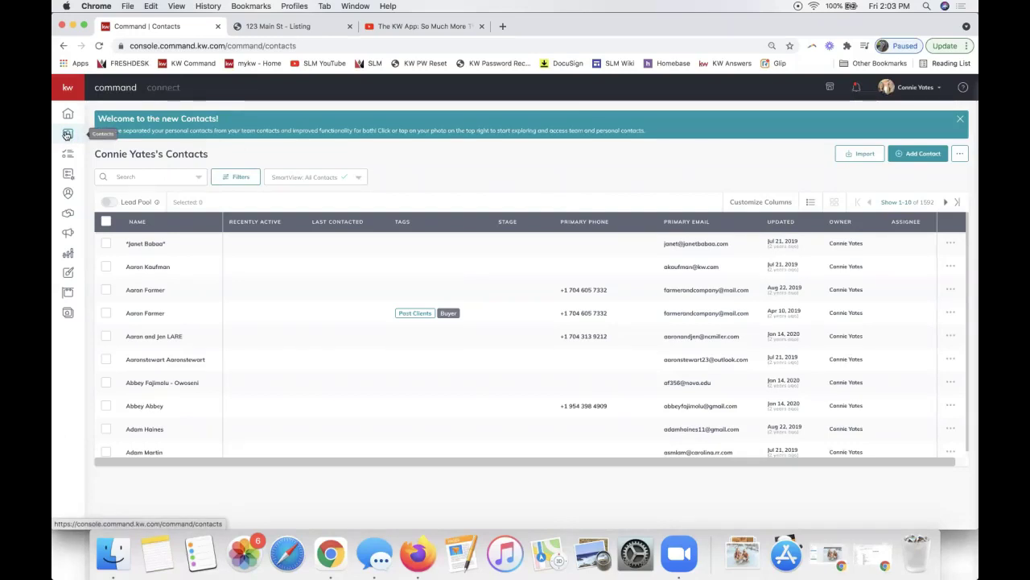
pyautogui.moveTo(564, 25); pyautogui.dragTo(978, 167)
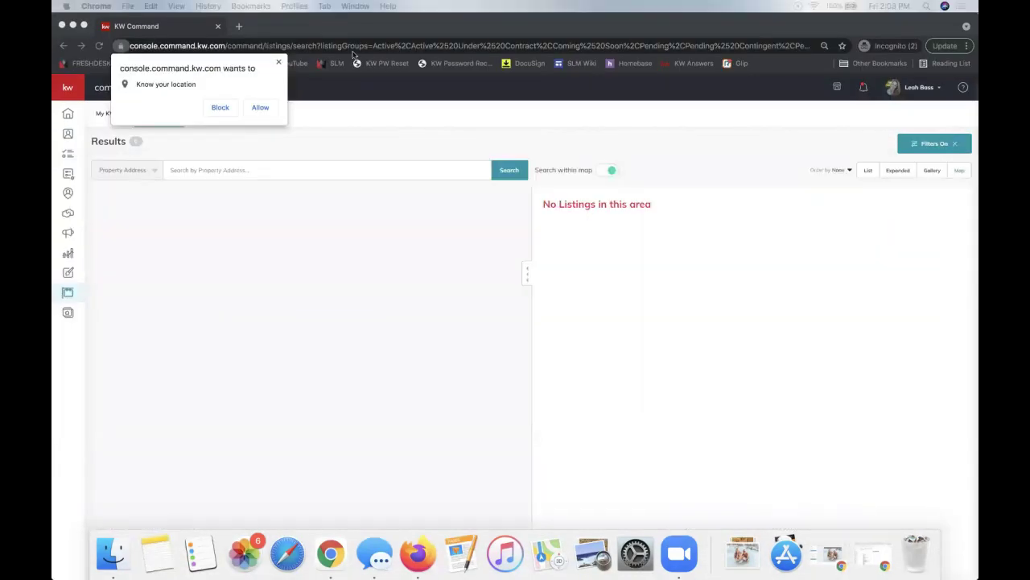
pyautogui.click(278, 62)
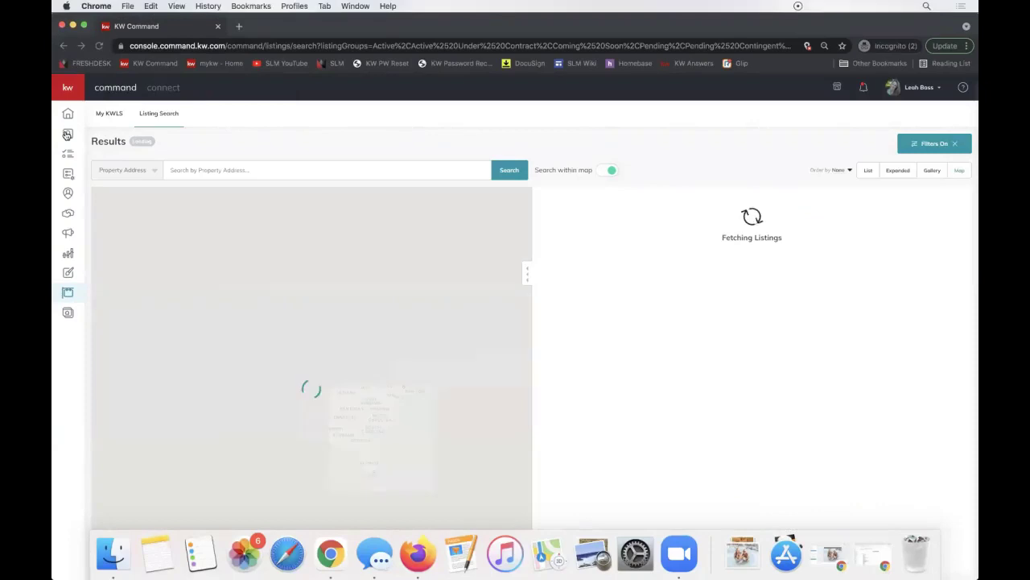
pyautogui.click(67, 135)
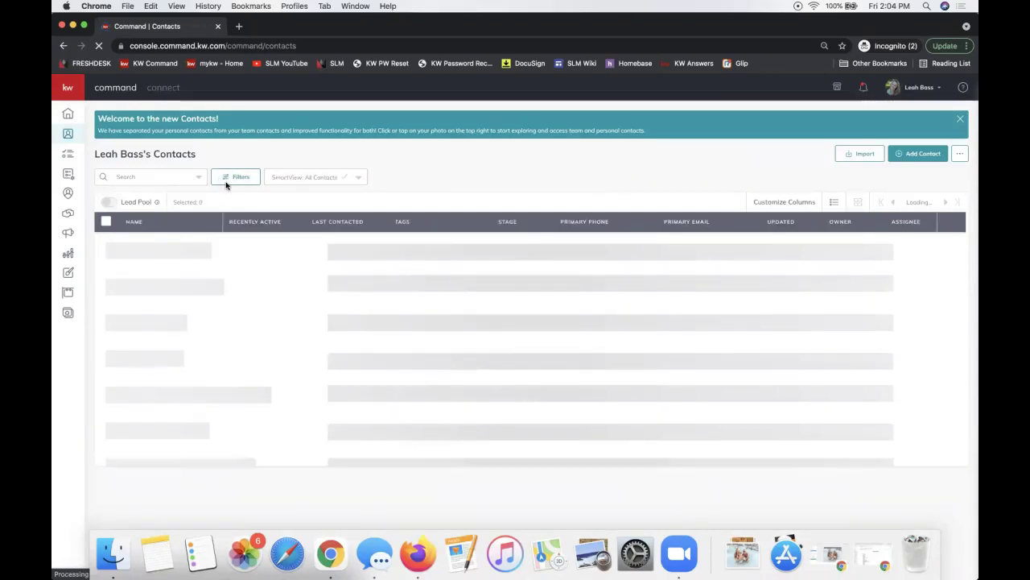
# Apply the Leads Only contact filter and sort the list by the Updated column.
pyautogui.click(244, 186)
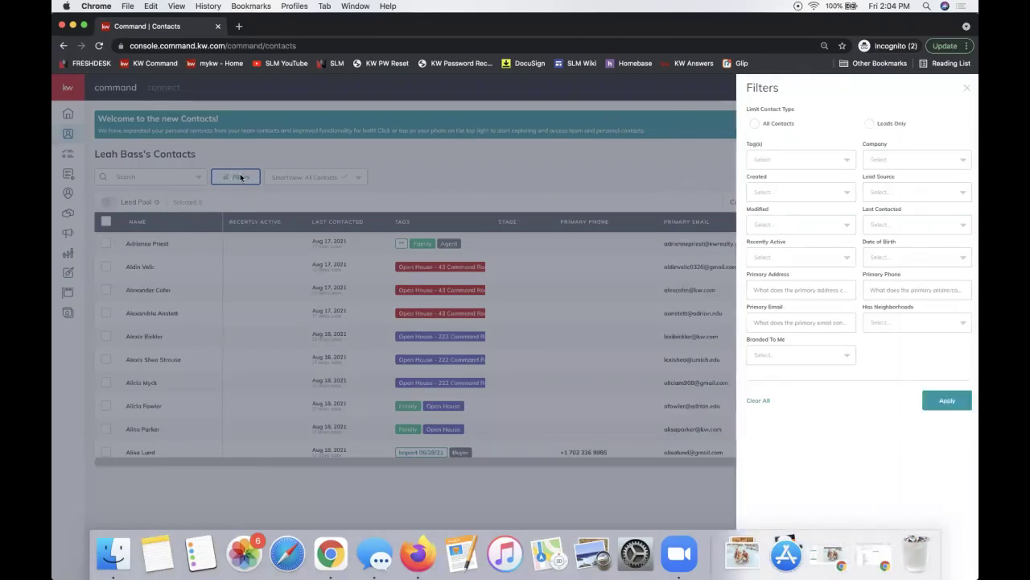
pyautogui.click(862, 125)
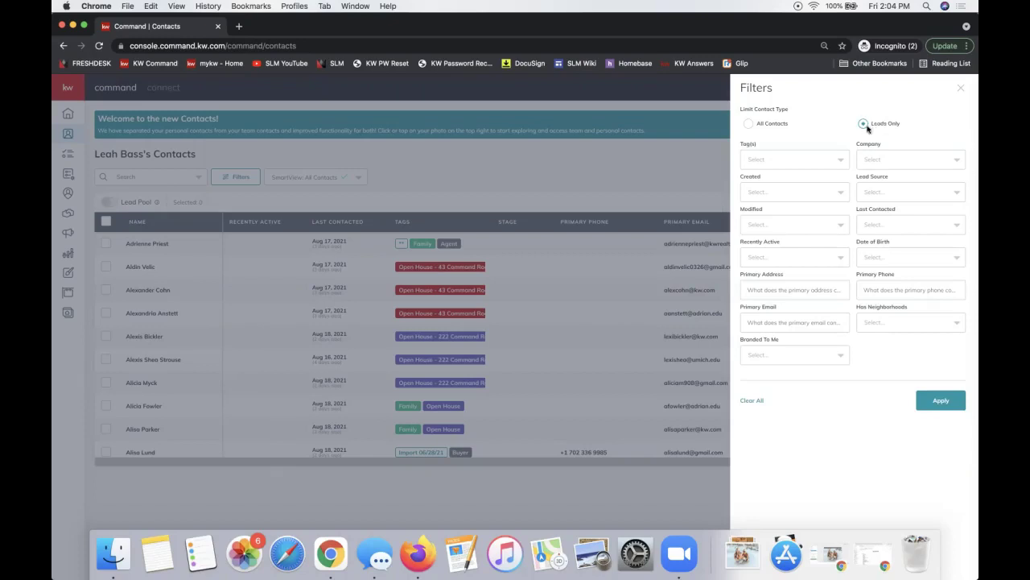
pyautogui.click(938, 401)
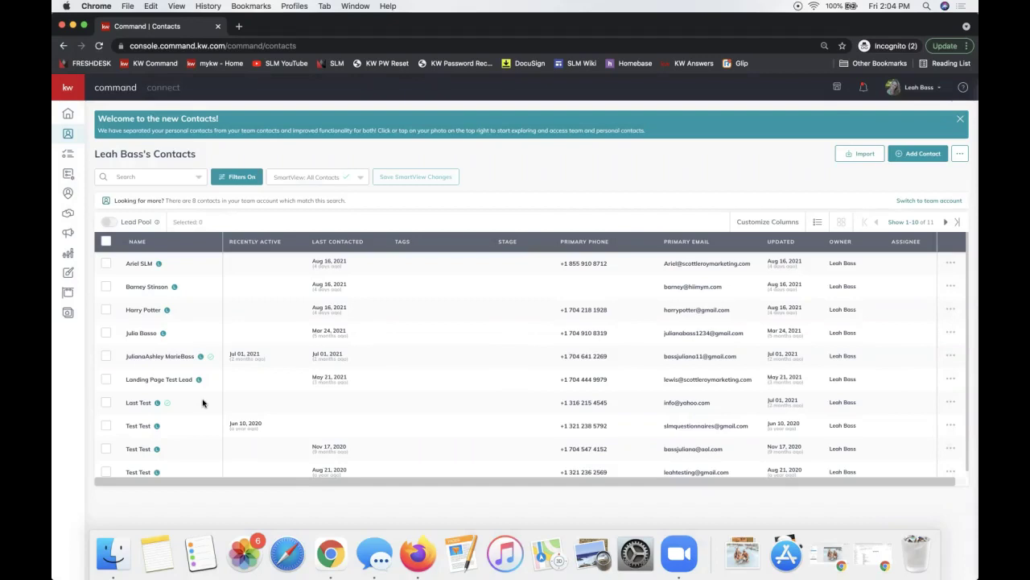
pyautogui.click(780, 243)
# Create a new SmartView from the SmartView dropdown and name it Q4 Leads.
pyautogui.click(319, 179)
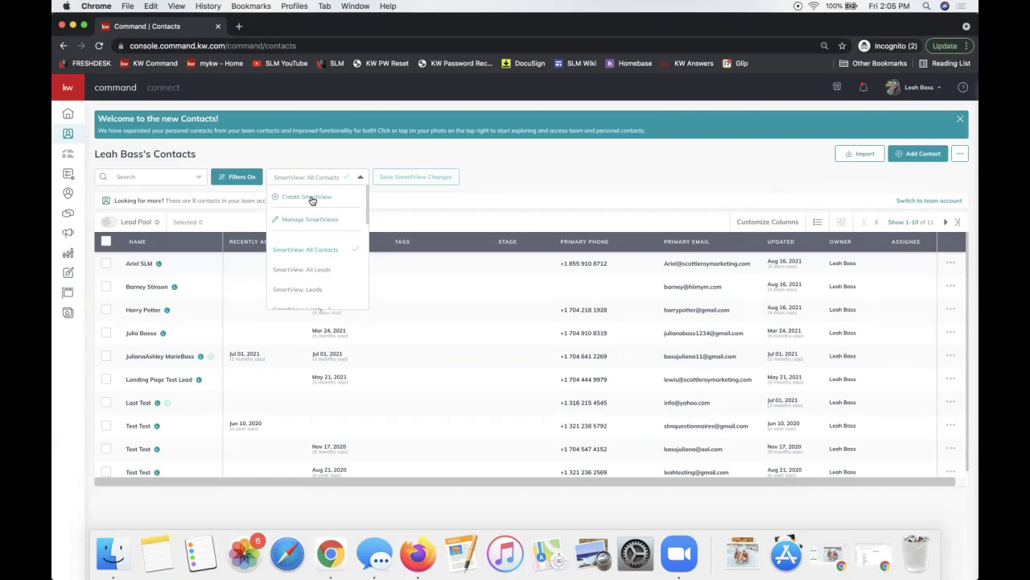
pyautogui.click(312, 199)
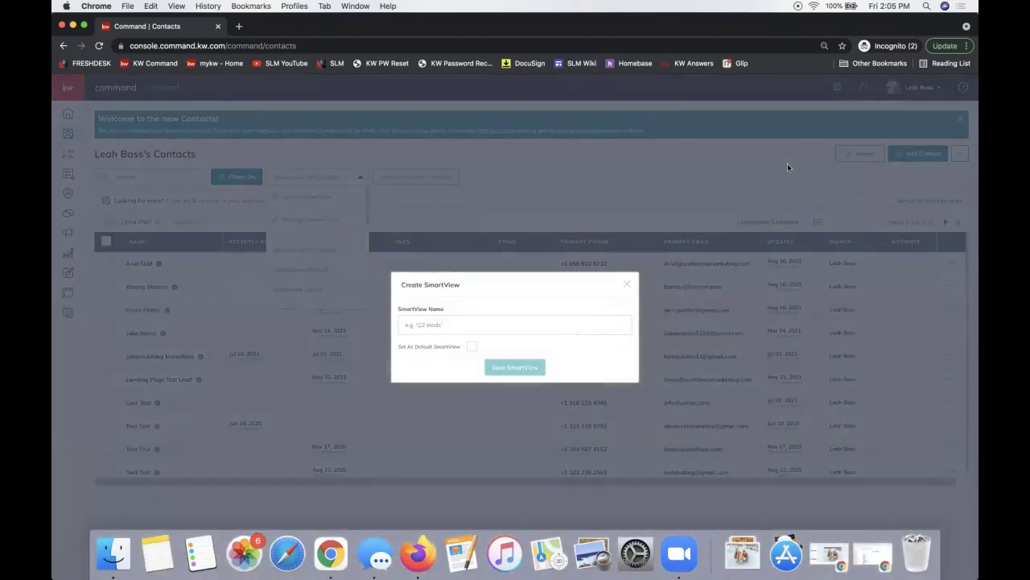
pyautogui.click(441, 326)
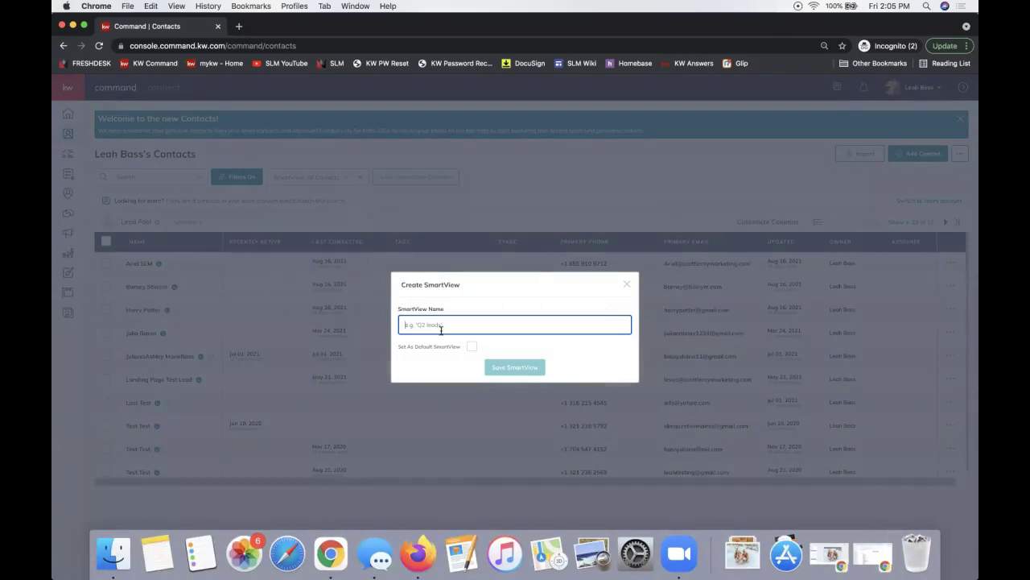
pyautogui.write('Le')
pyautogui.press('BackSpace')
pyautogui.press('BackSpace')
pyautogui.write('Leads')
pyautogui.press('BackSpace')
pyautogui.press('BackSpace')
pyautogui.press('BackSpace')
pyautogui.press('BackSpace')
pyautogui.press('BackSpace')
pyautogui.write('Q3 Leads')
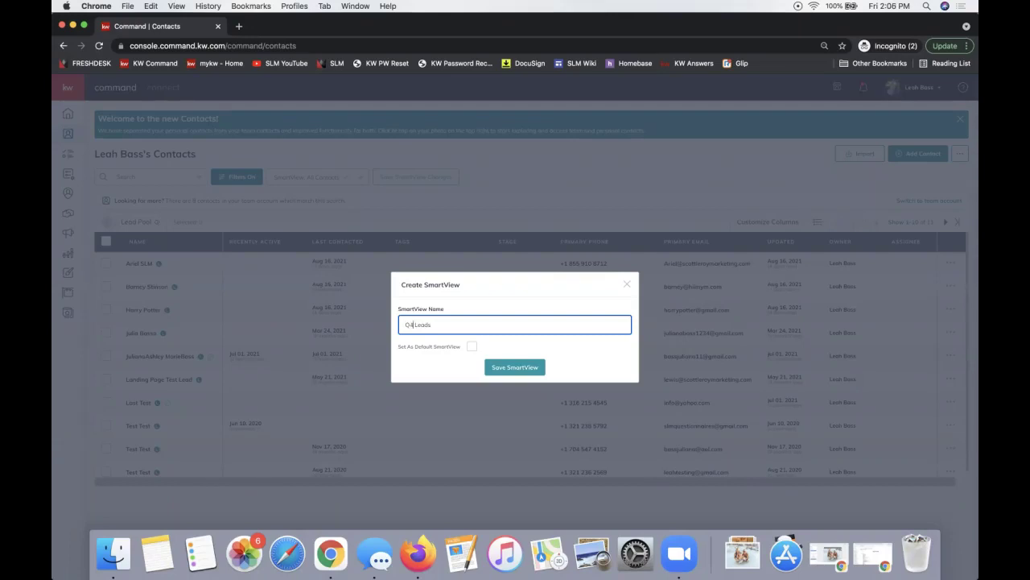
# Leave the Q4 Leads SmartView unset as default and save it.
pyautogui.moveTo(409, 348); pyautogui.dragTo(461, 359)
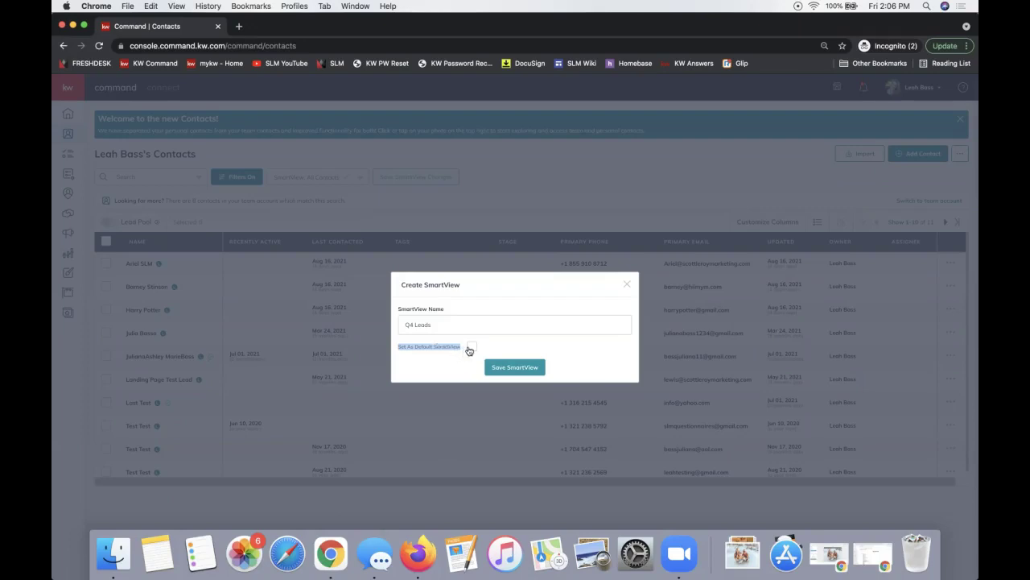
pyautogui.click(471, 347)
pyautogui.click(470, 348)
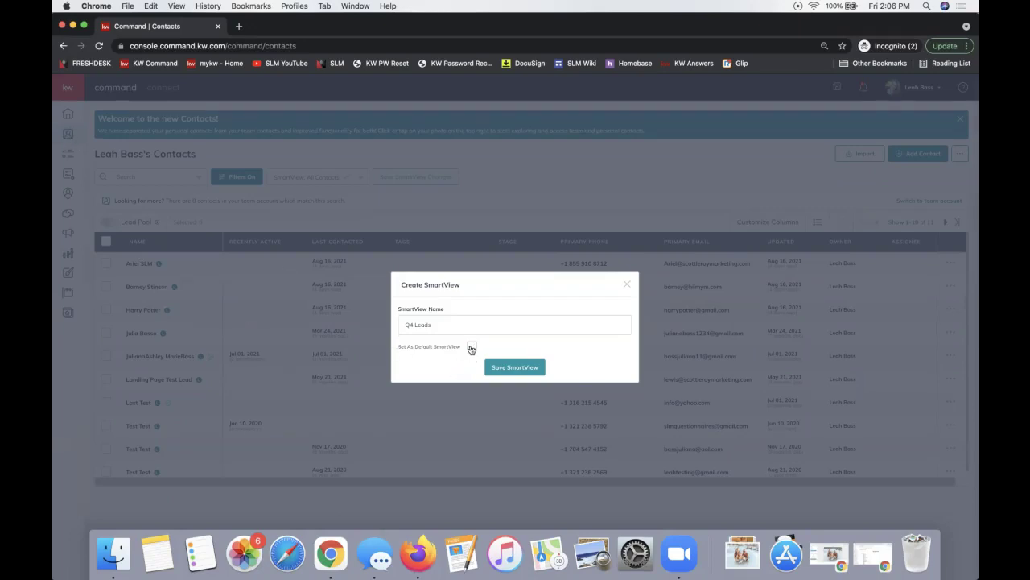
pyautogui.click(519, 369)
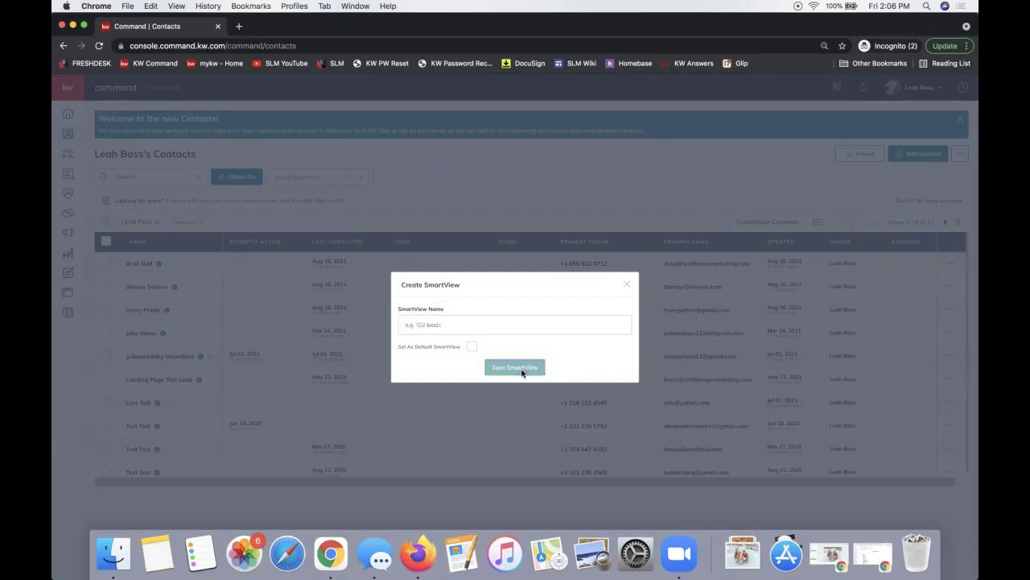
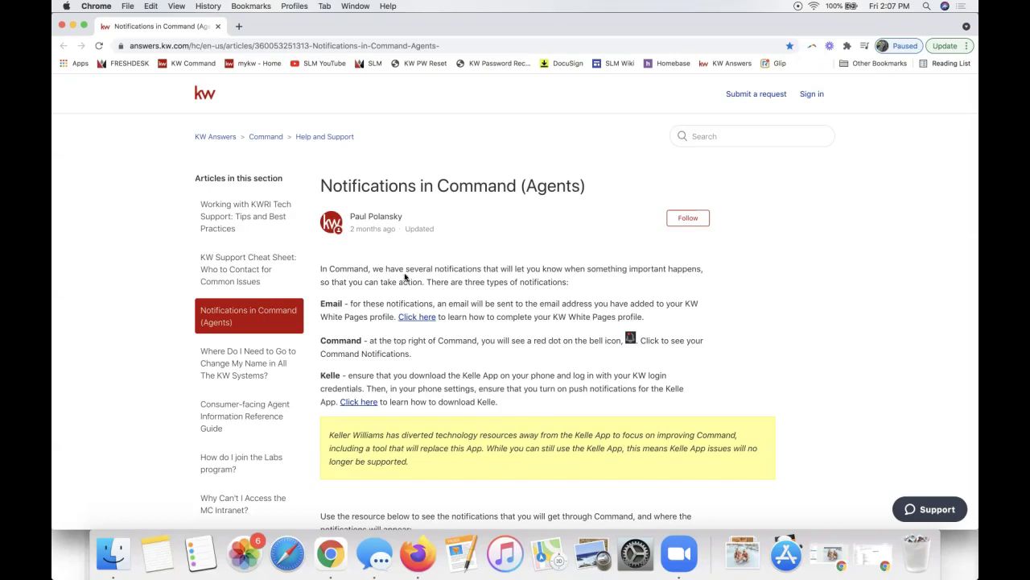
# Search KW Answers and scroll through the notifications table.
pyautogui.click(729, 135)
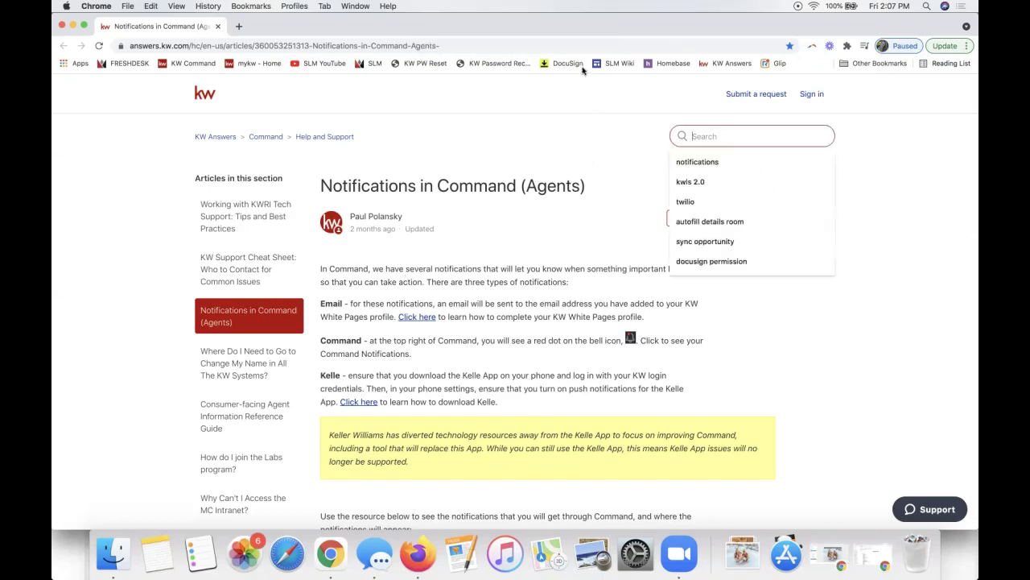
pyautogui.scroll(-5, 635, 378)
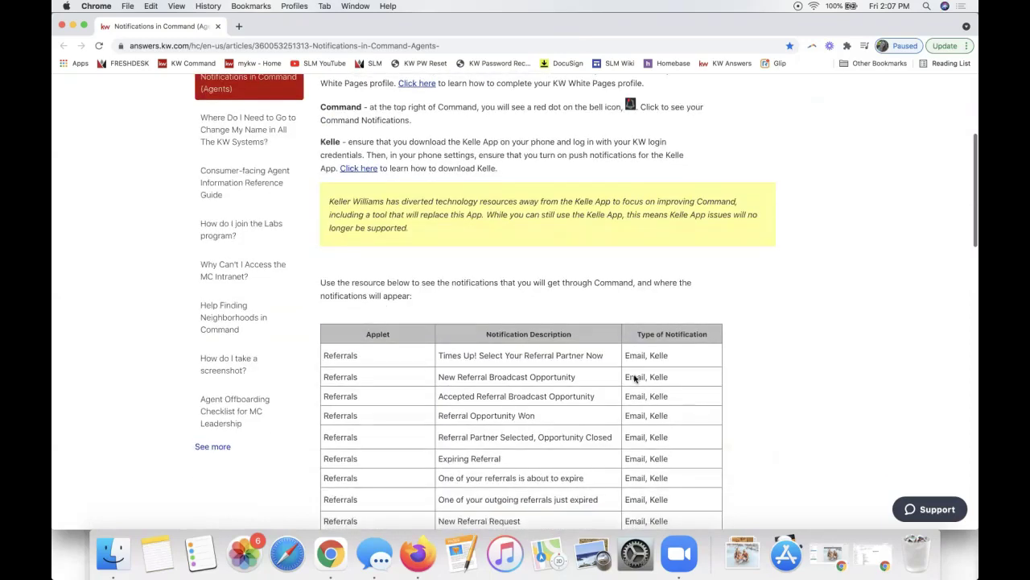
pyautogui.scroll(-2, 634, 378)
pyautogui.scroll(10, 635, 381)
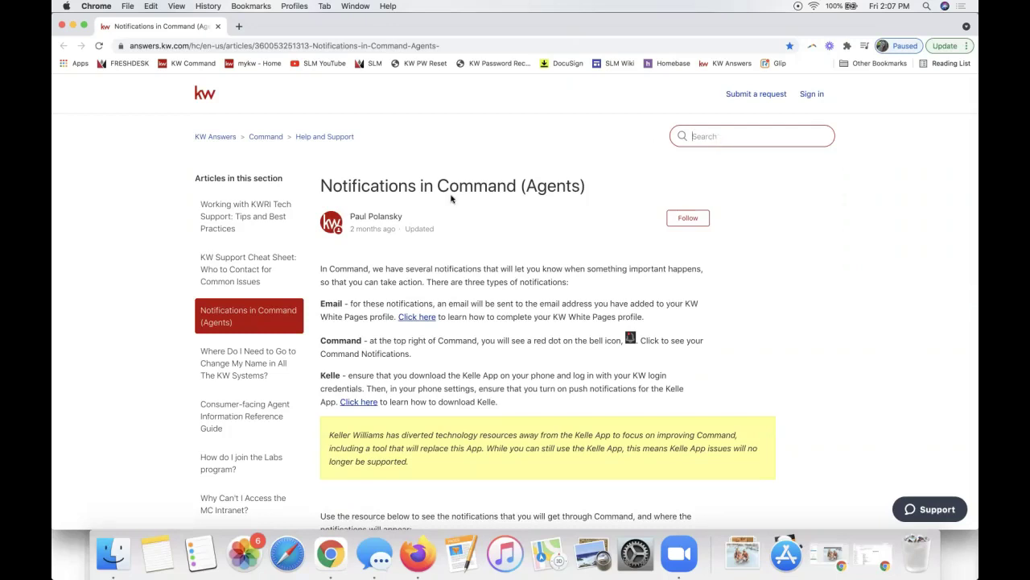
pyautogui.scroll(-15, 450, 198)
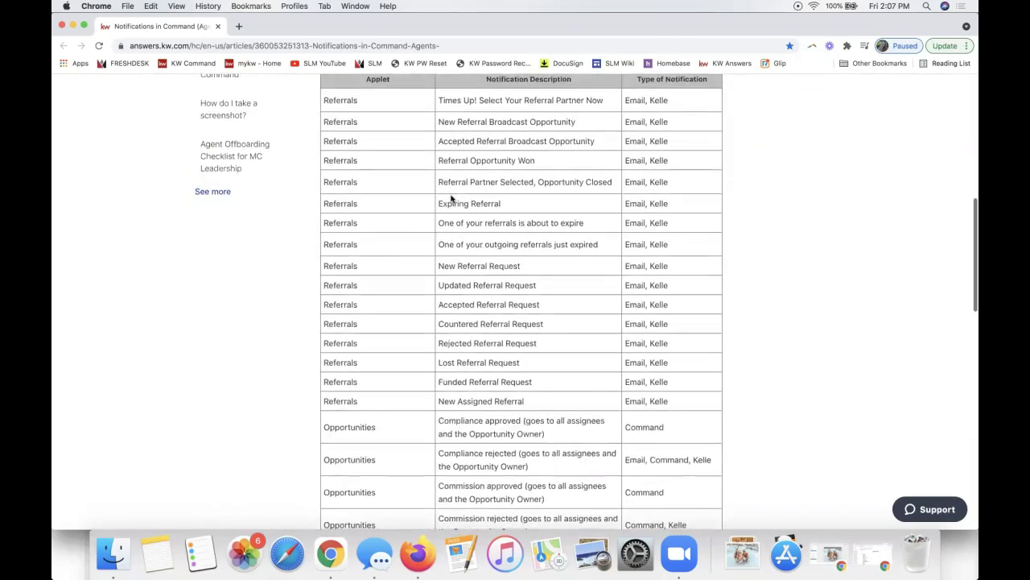
pyautogui.scroll(-5, 451, 198)
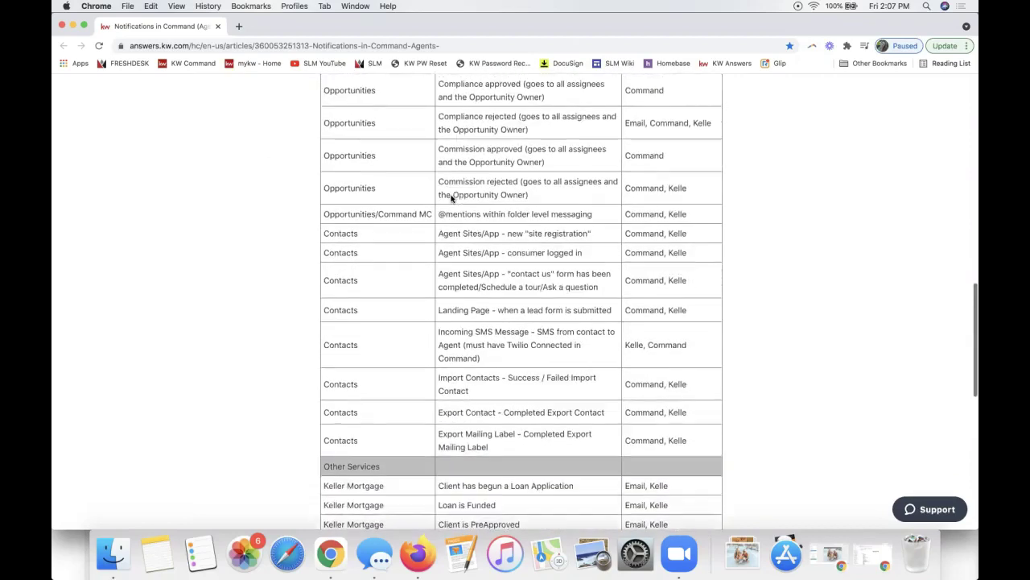
# Highlight the Landing Page lead form notification and its delivery setting, then return to KW Command.
pyautogui.tripleClick(577, 310)
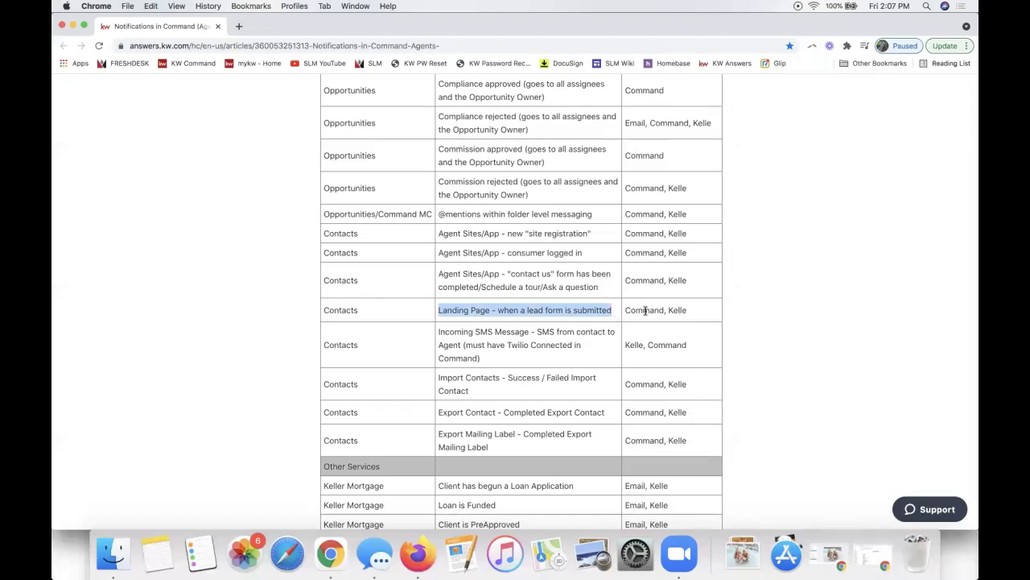
pyautogui.tripleClick(648, 310)
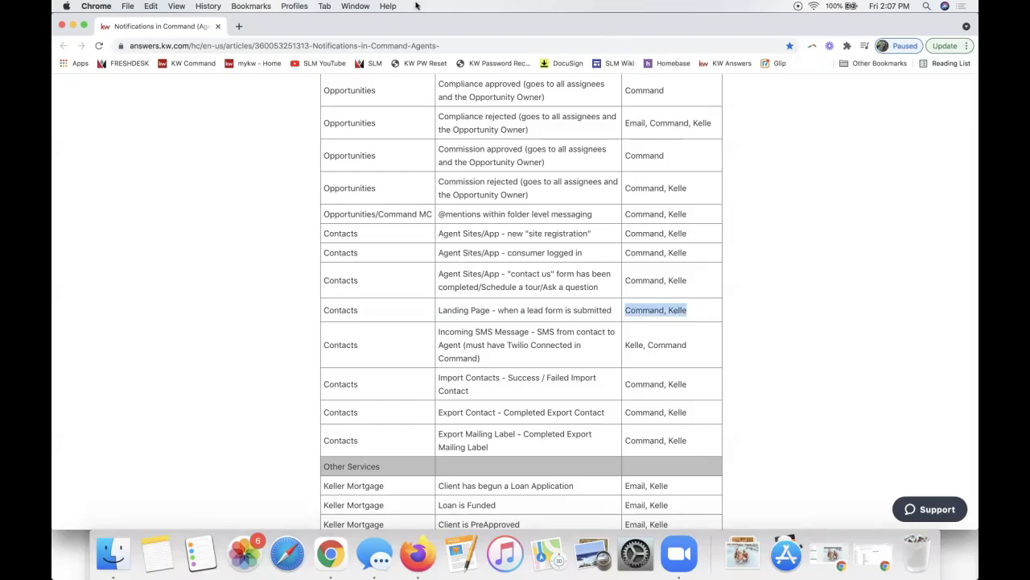
pyautogui.press('super+grave')
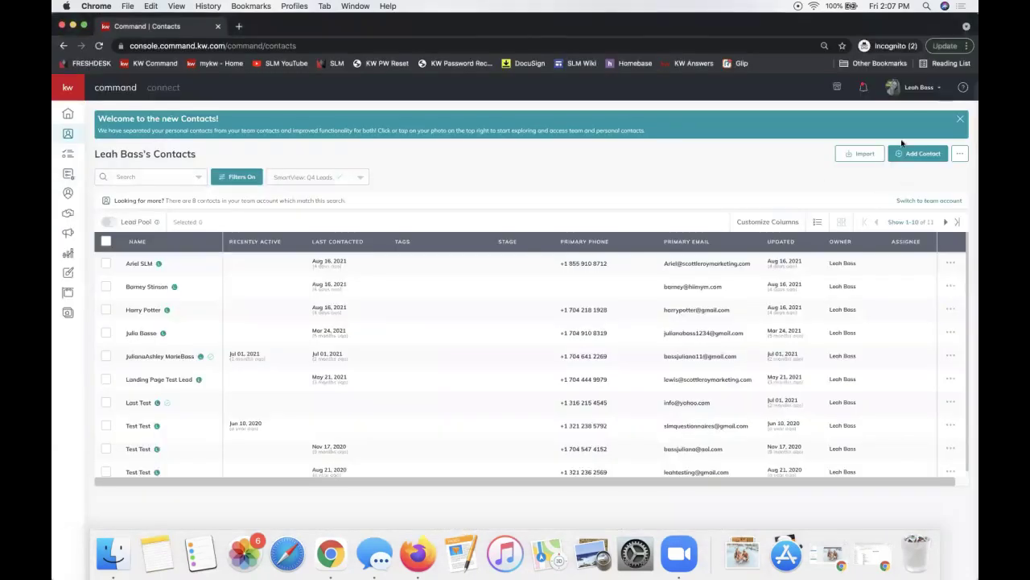
pyautogui.click(863, 87)
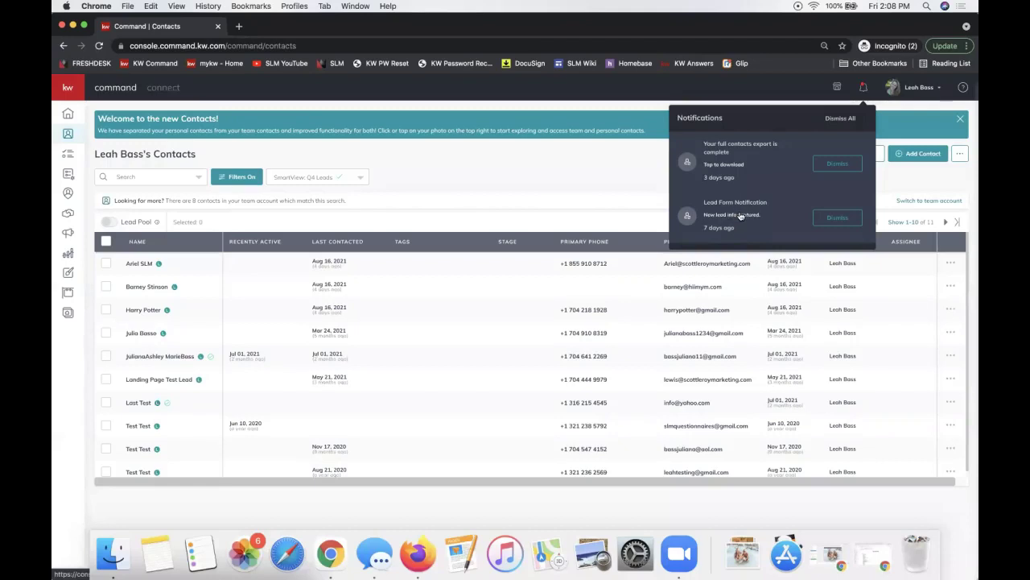
pyautogui.click(472, 176)
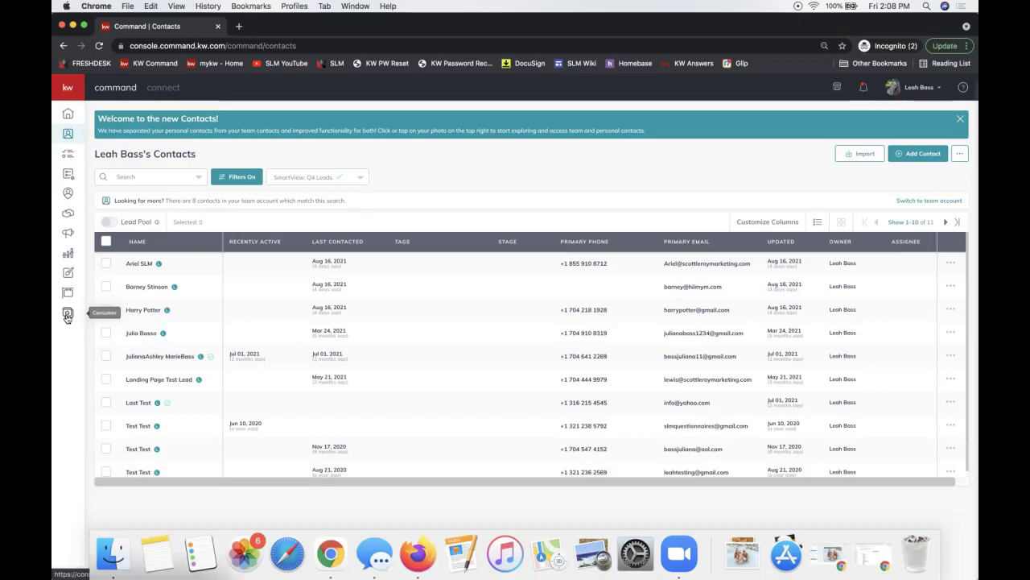
# Create a new landing page from the Consumer pages and open it in the editor.
pyautogui.click(67, 316)
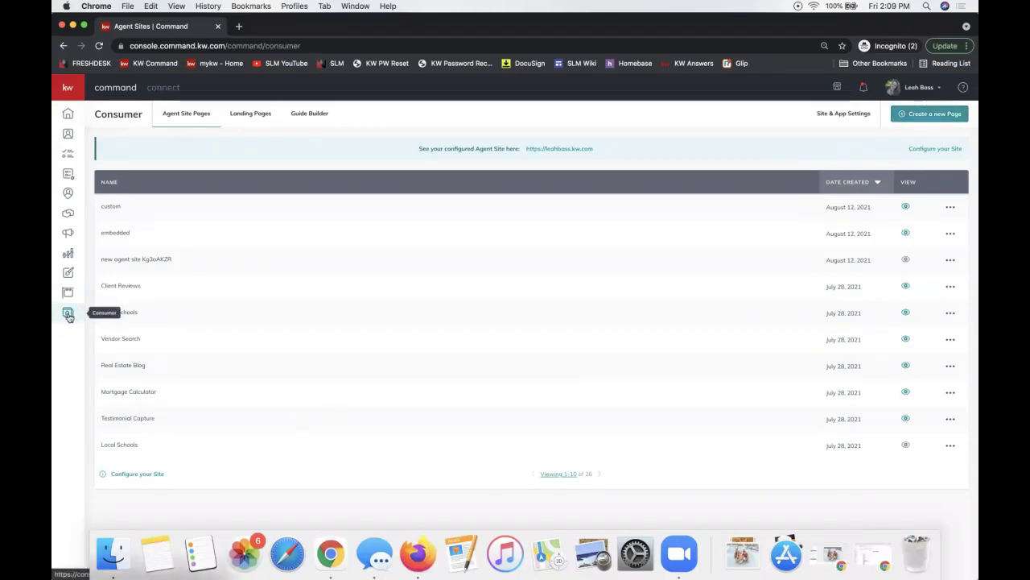
pyautogui.click(932, 116)
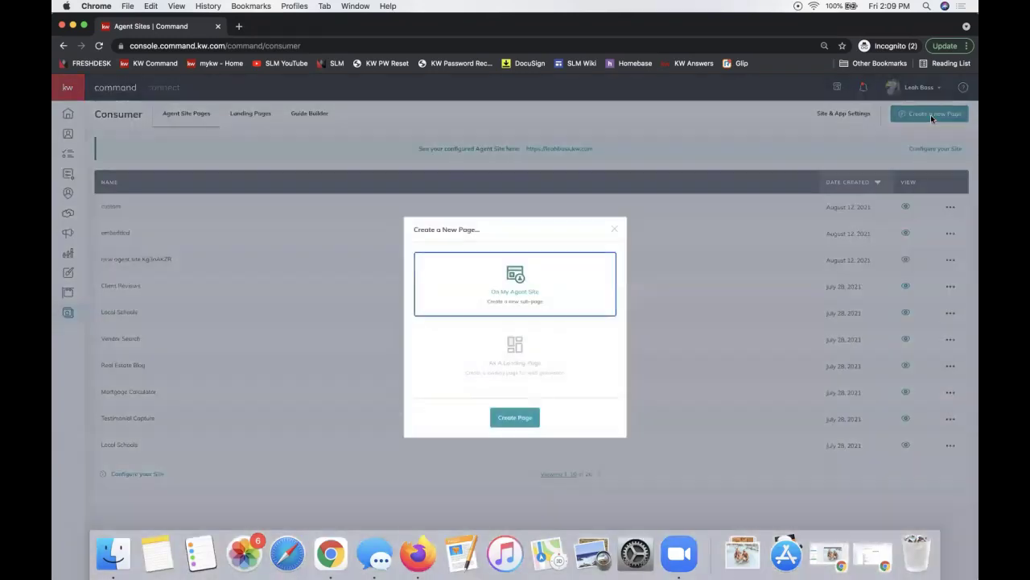
pyautogui.click(504, 352)
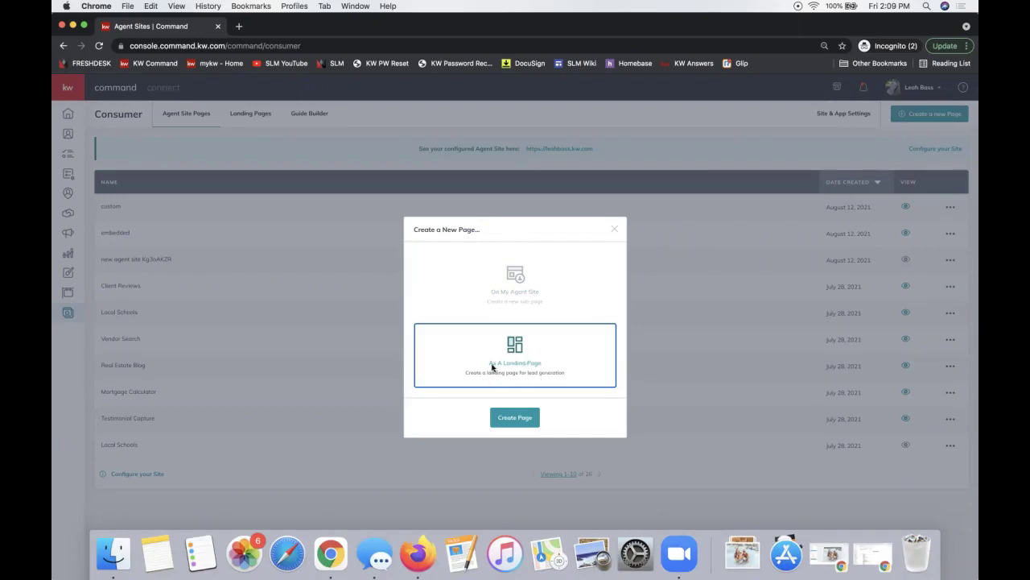
pyautogui.click(504, 418)
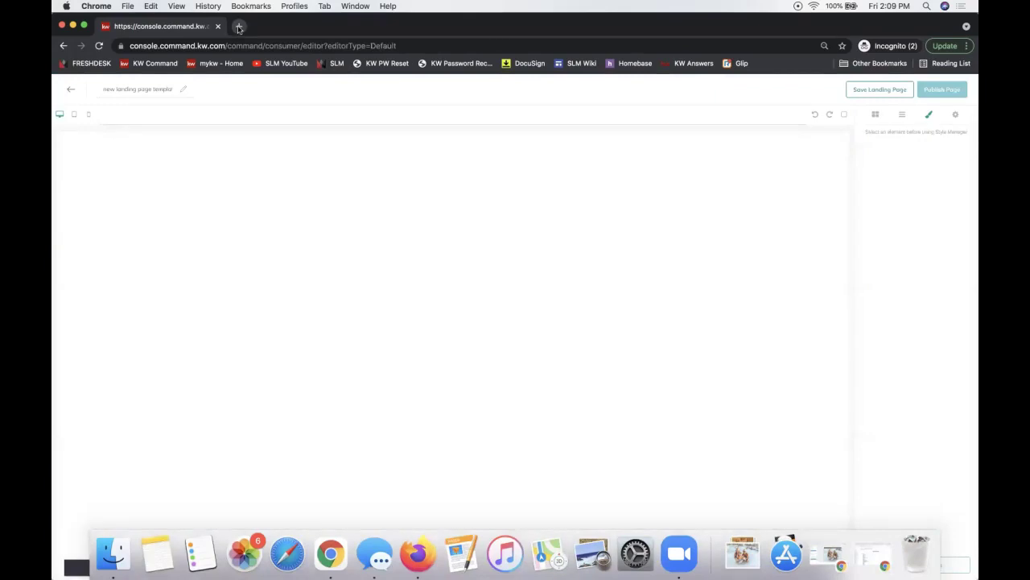
pyautogui.press('super+t')
pyautogui.write('youtube.com/scottleroymarketing')
pyautogui.press('Return')
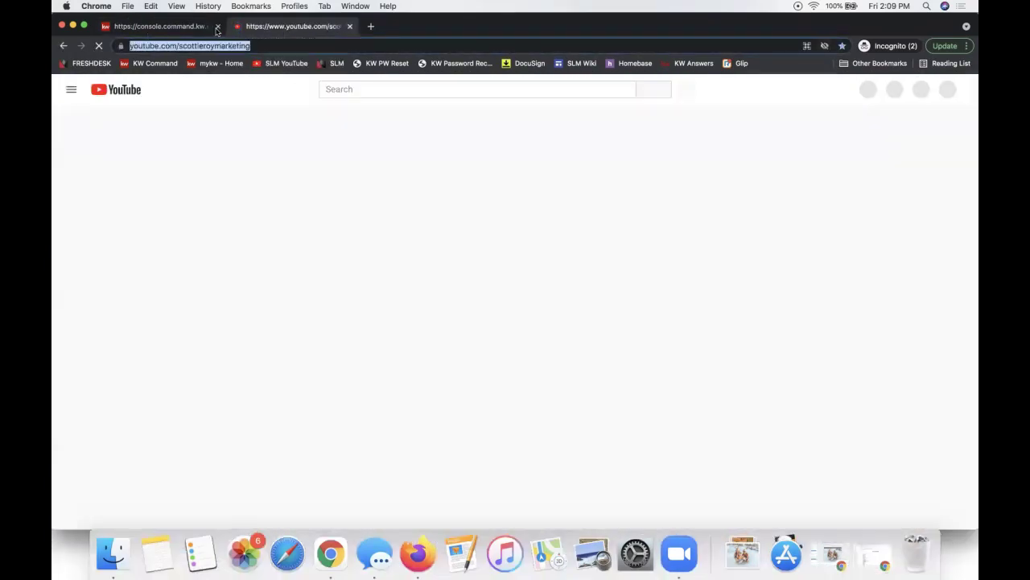
pyautogui.press('super+w')
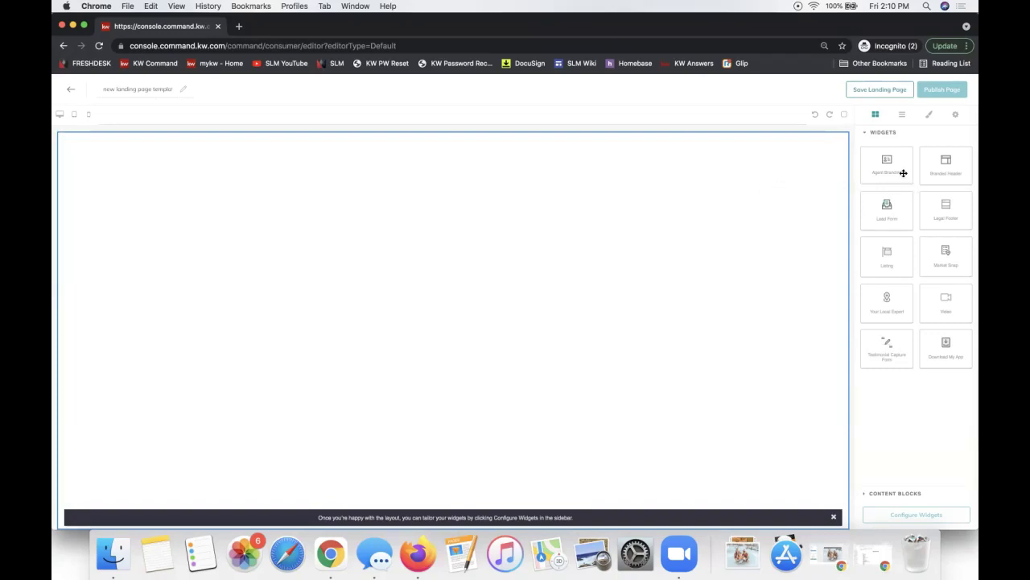
# Place the Branded Header, Lead Form and Listing widgets on the canvas, top to bottom.
pyautogui.moveTo(900, 172); pyautogui.dragTo(777, 165)
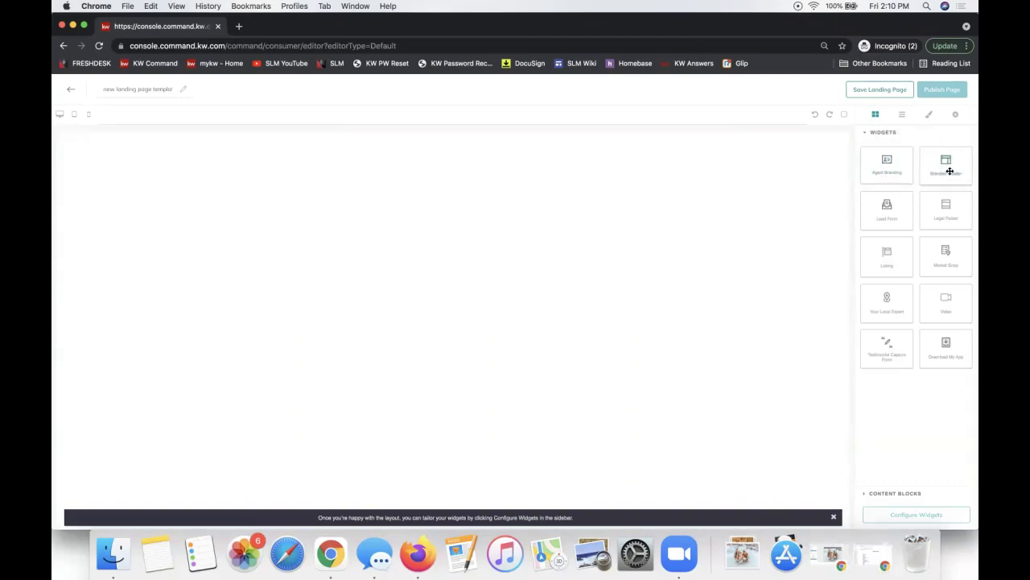
pyautogui.moveTo(950, 172); pyautogui.dragTo(722, 167)
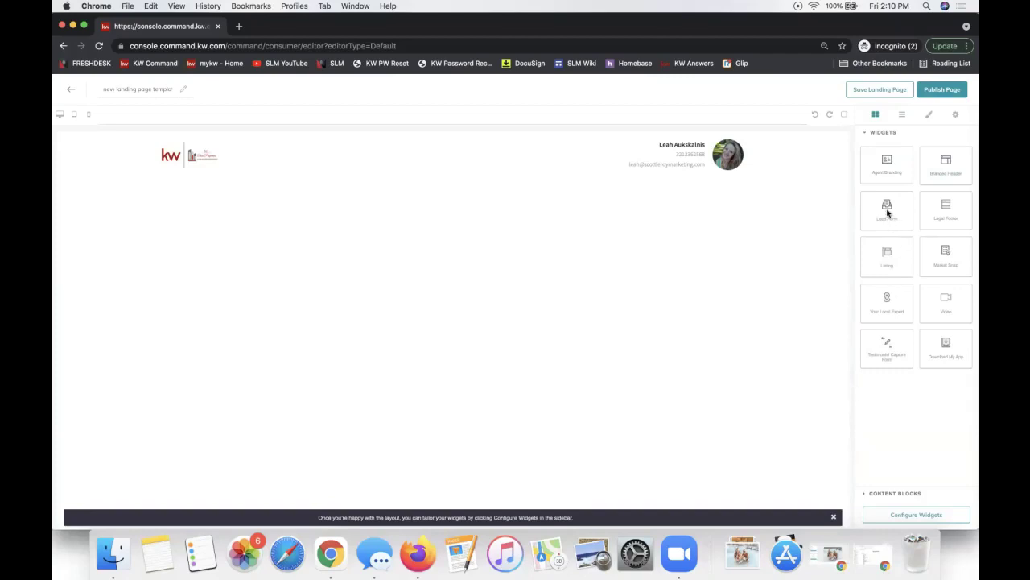
pyautogui.moveTo(888, 212); pyautogui.dragTo(716, 210)
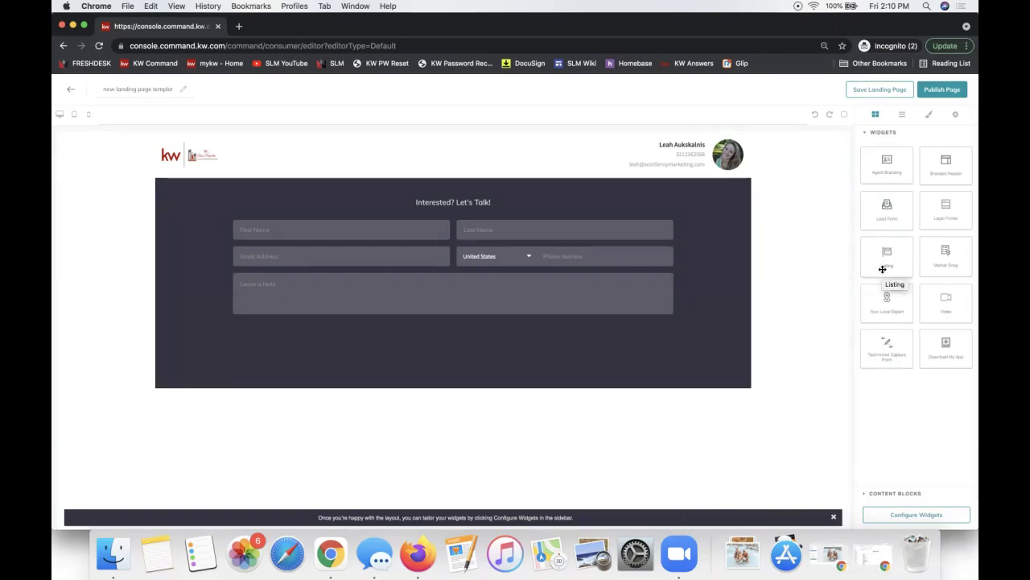
pyautogui.moveTo(882, 269); pyautogui.dragTo(717, 445)
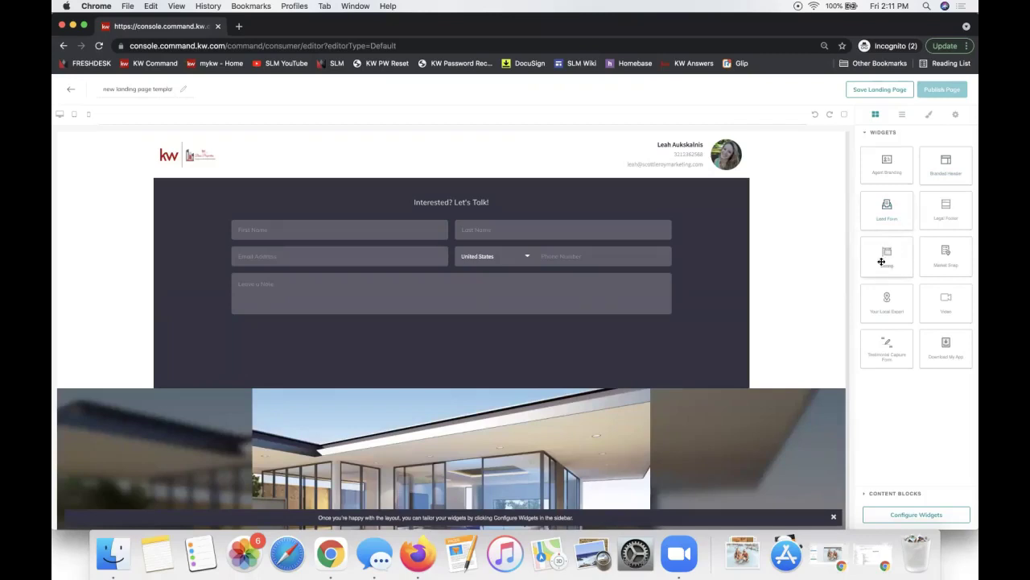
pyautogui.tripleClick(127, 90)
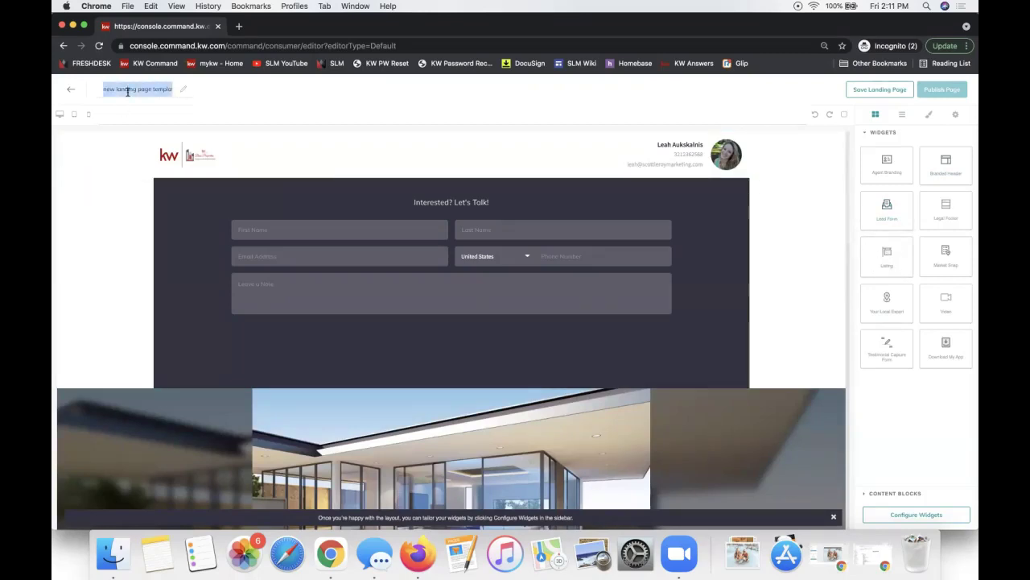
pyautogui.write('Open House Sign n')
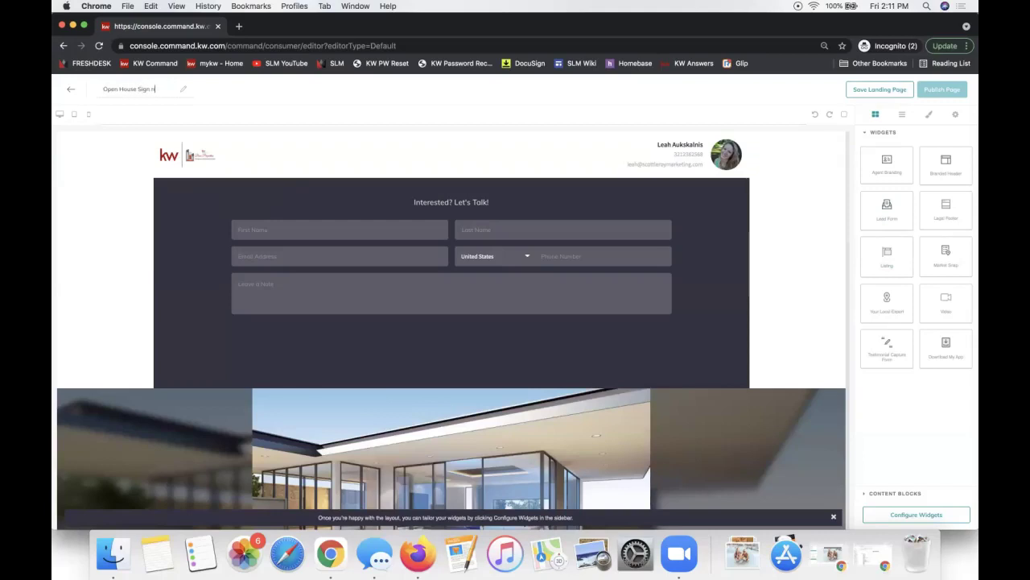
pyautogui.write('In - 123 Main St')
pyautogui.tripleClick(128, 89)
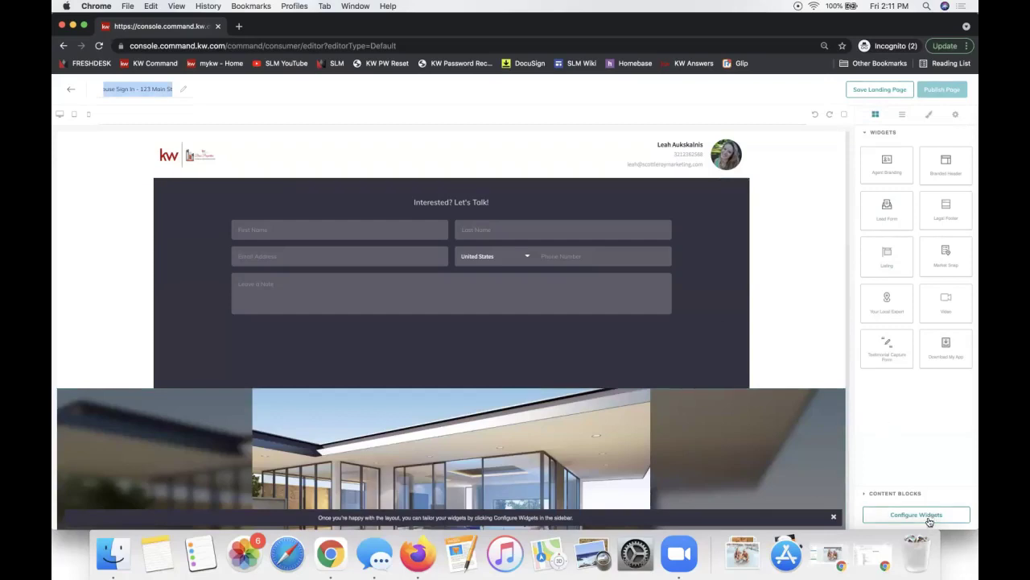
pyautogui.click(888, 495)
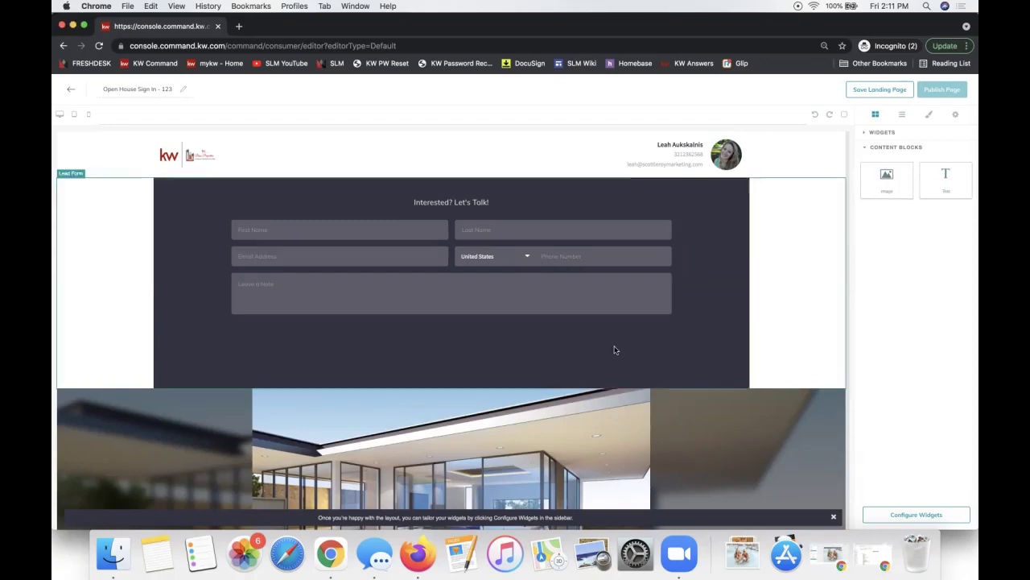
pyautogui.scroll(-3, 615, 350)
pyautogui.scroll(-2, 615, 351)
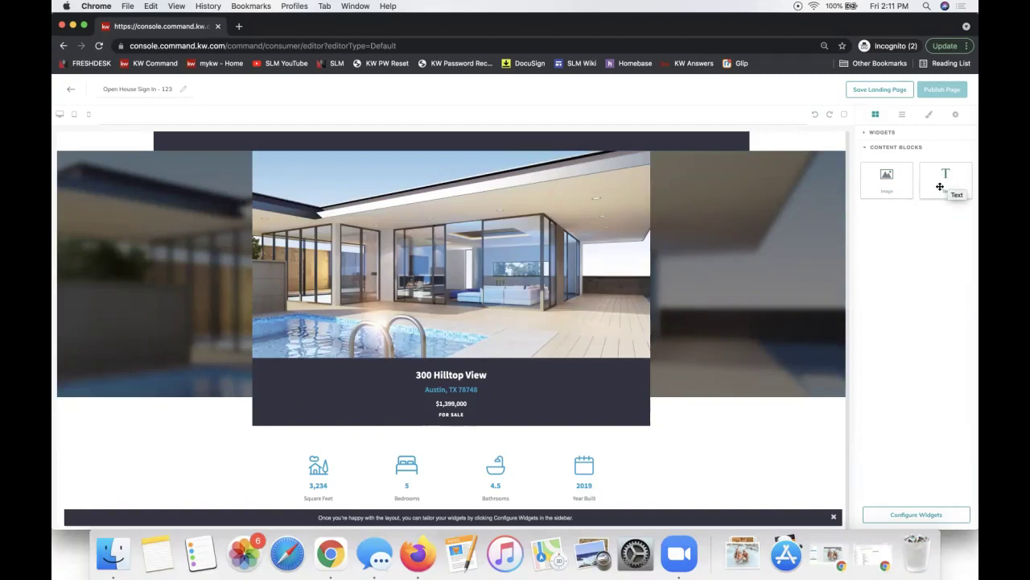
pyautogui.scroll(3, 697, 347)
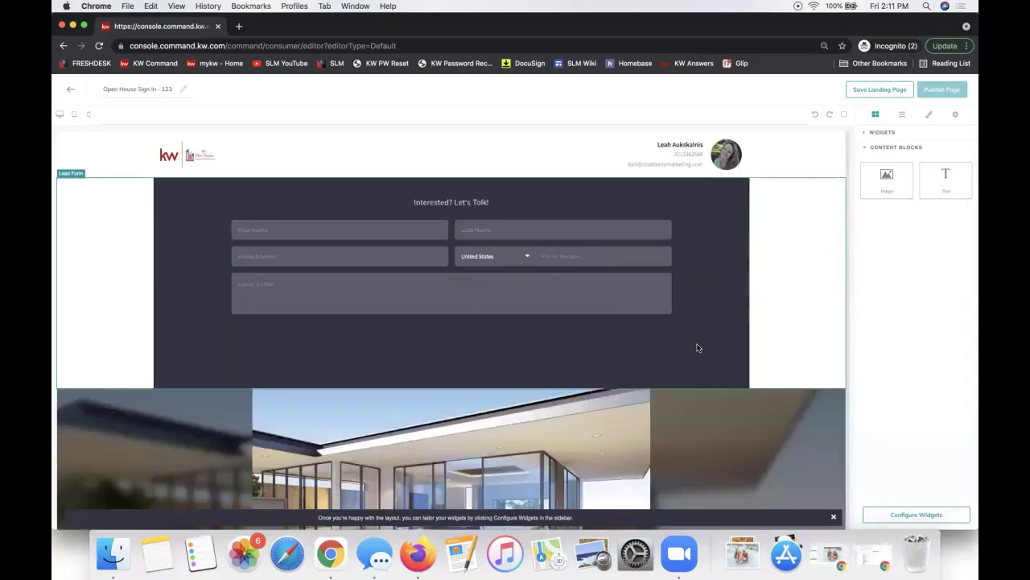
# Set the branded header text to 'Welcome to the Open House' and save and apply it.
pyautogui.click(897, 518)
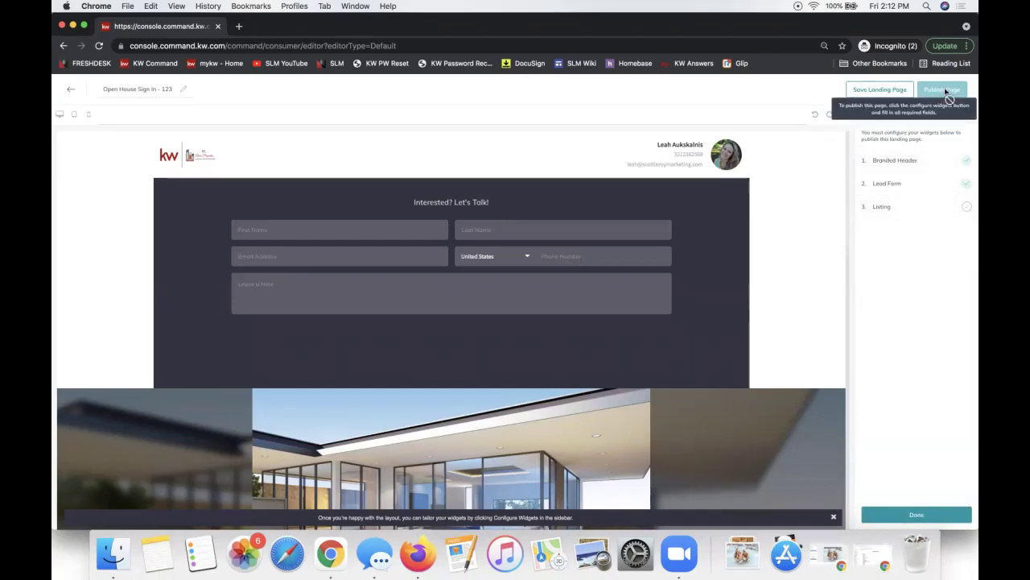
pyautogui.click(909, 161)
pyautogui.click(881, 154)
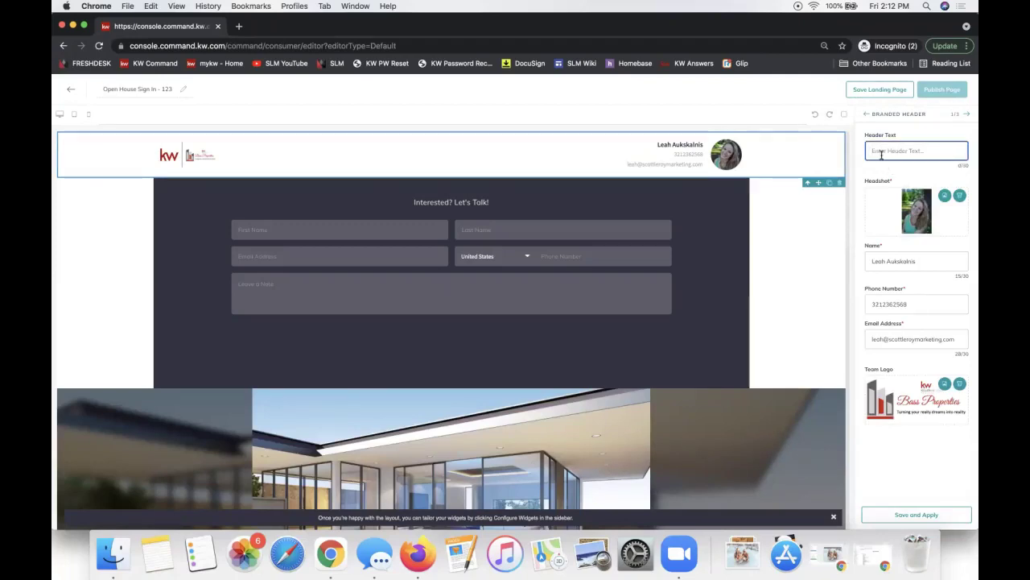
pyautogui.write('Welcome to the Open House')
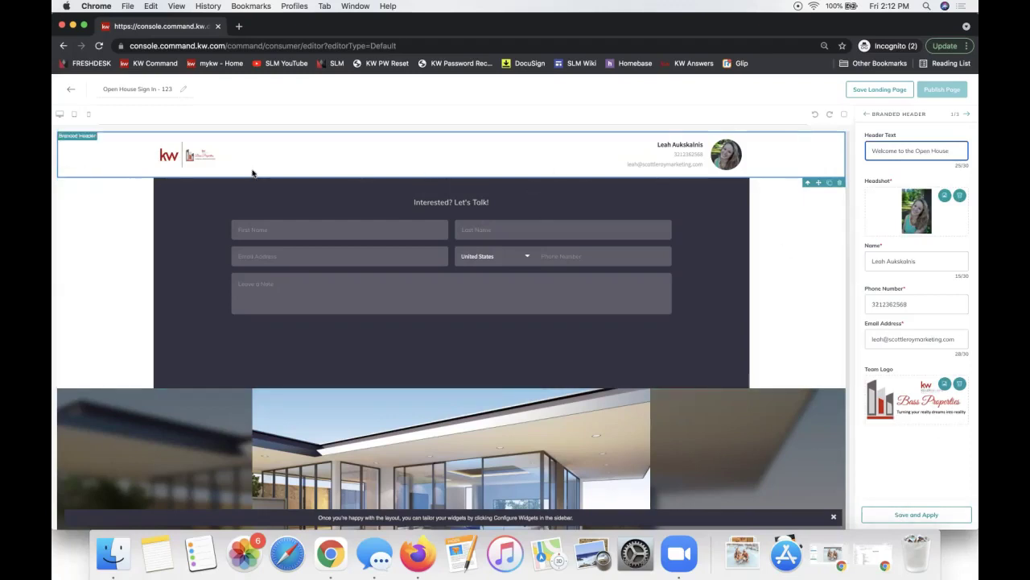
pyautogui.tripleClick(910, 155)
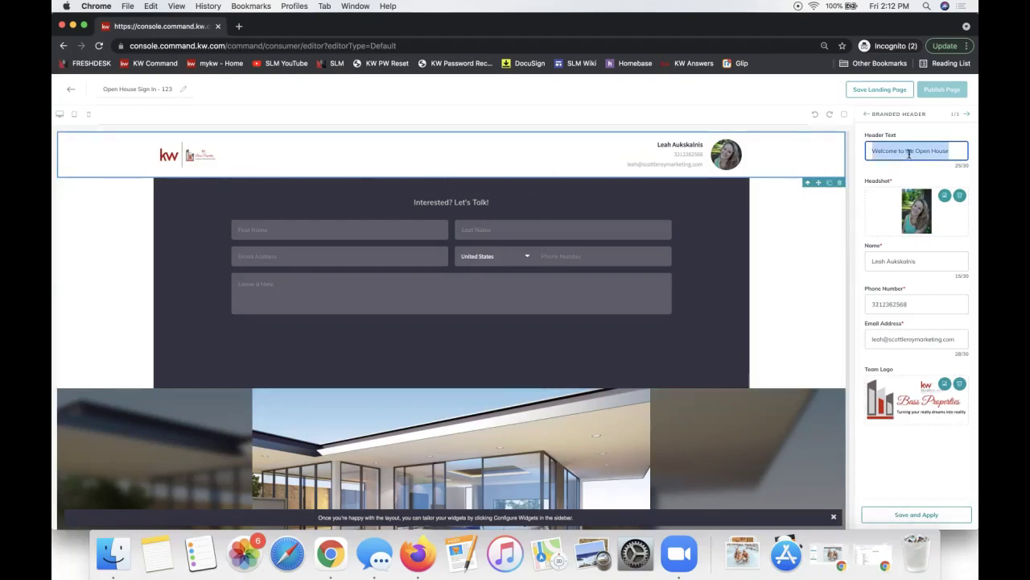
pyautogui.click(896, 516)
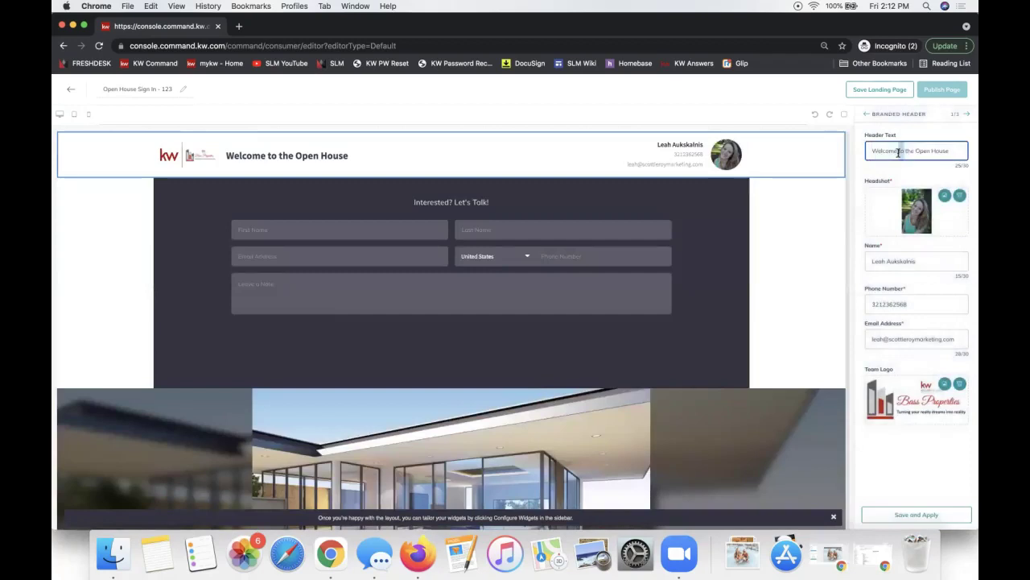
# Move on to the Lead Form settings and select its 'Interested? Let's Talk!' heading.
pyautogui.tripleClick(899, 151)
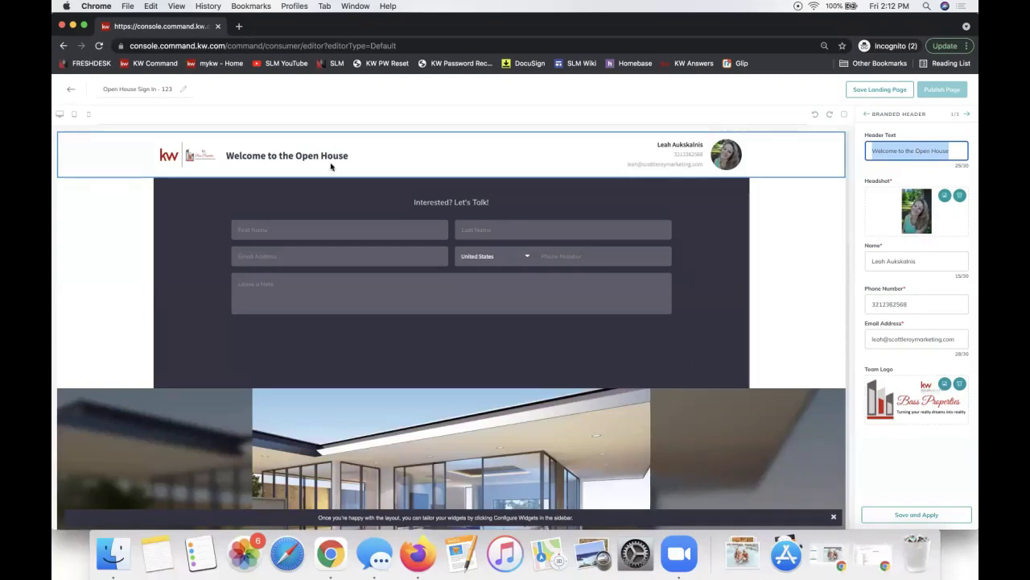
pyautogui.click(954, 114)
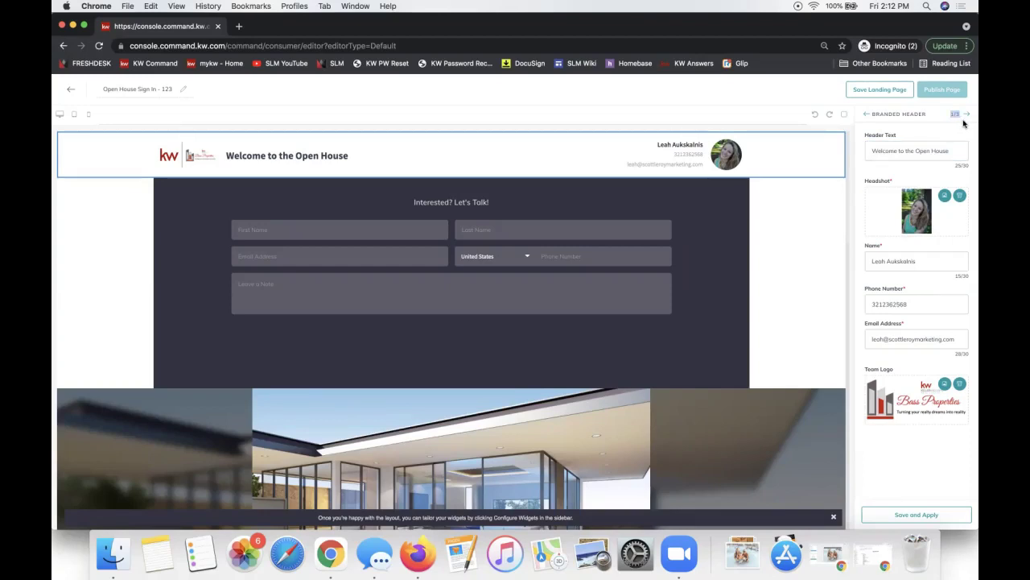
pyautogui.click(966, 117)
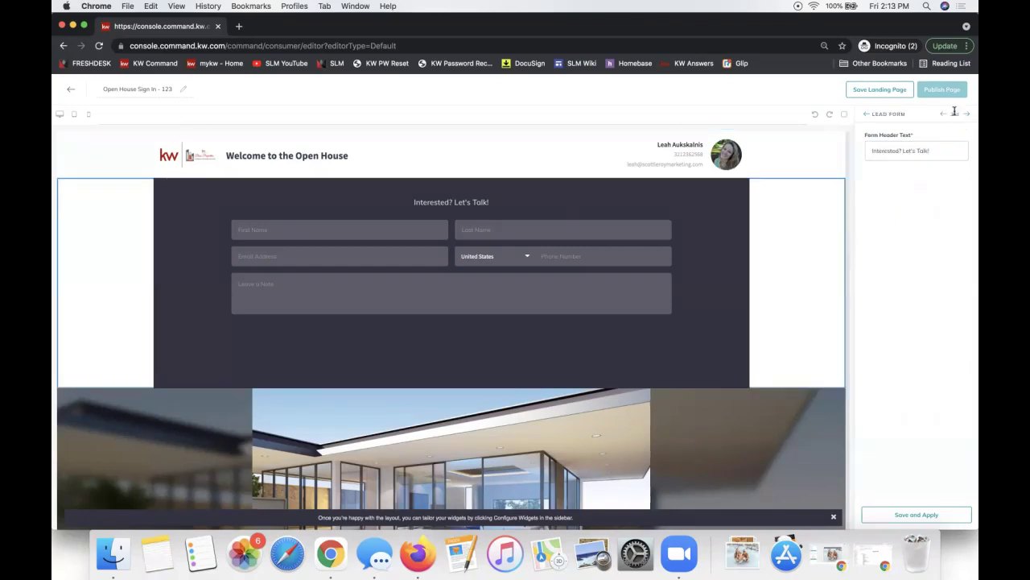
pyautogui.tripleClick(953, 151)
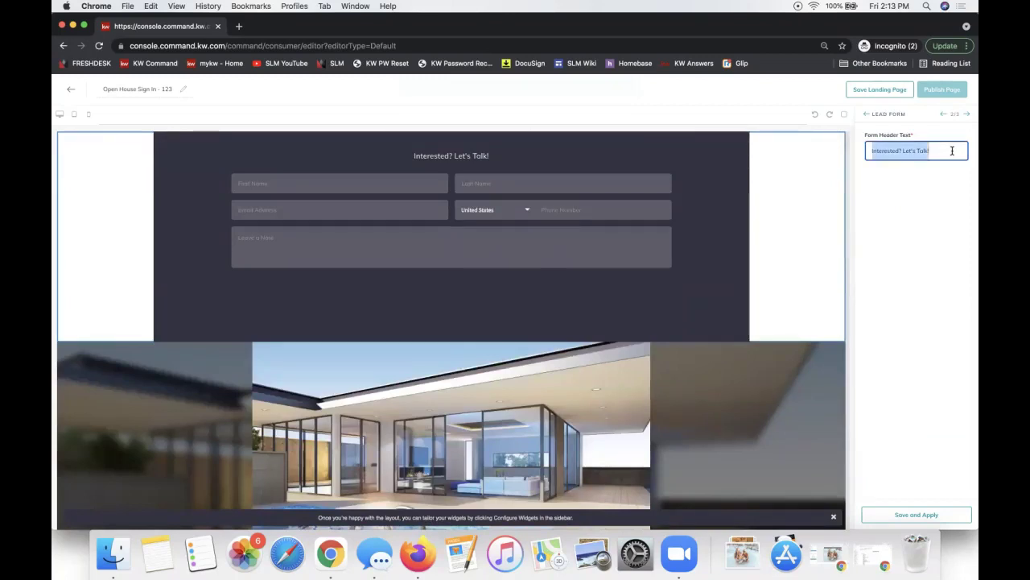
# Change the form heading to 'Please Sign In for the Open House' with '123 Main St' on a second line.
pyautogui.write('Pleas')
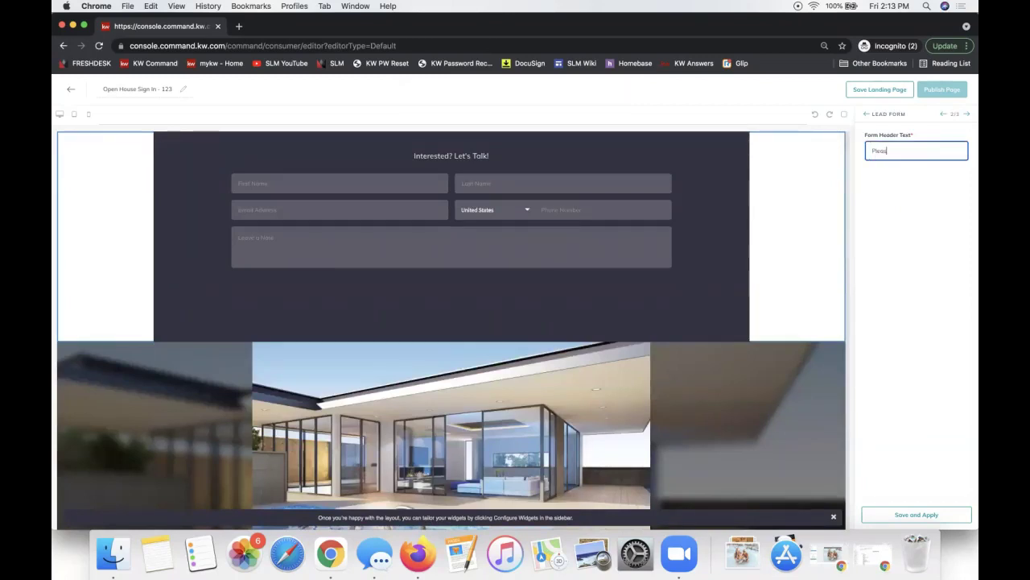
pyautogui.write('e Sign In')
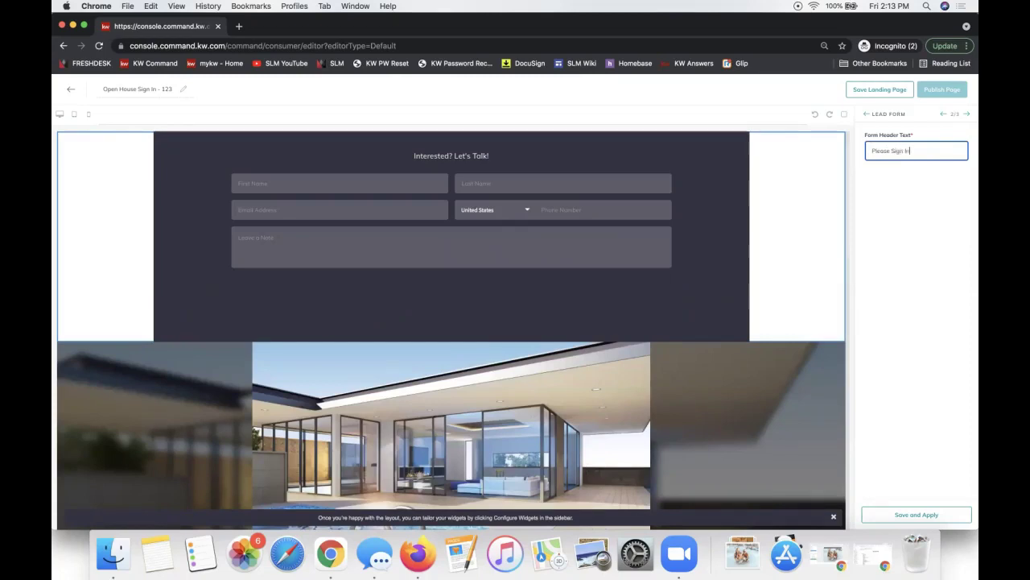
pyautogui.write(' for the Op')
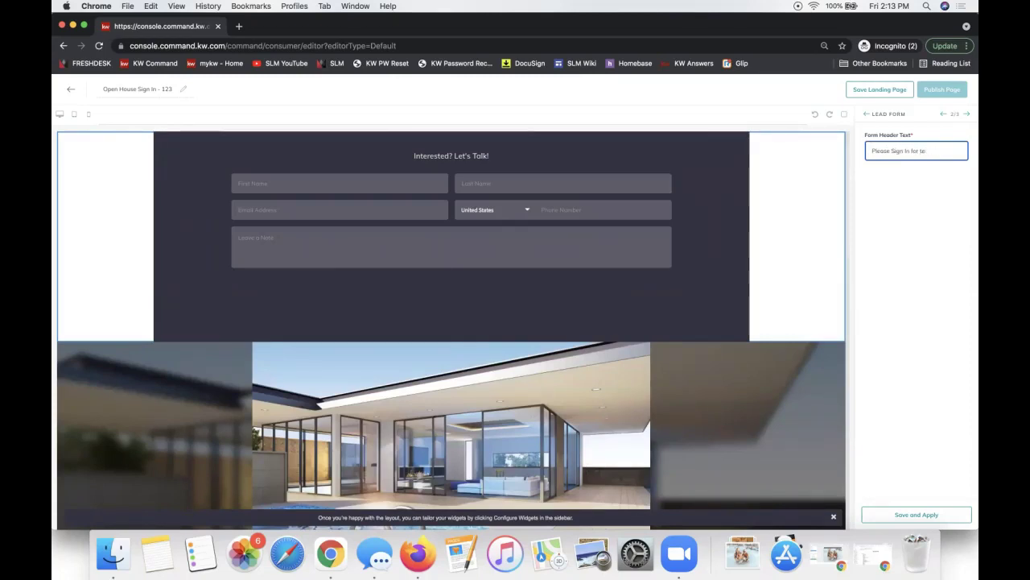
pyautogui.write('pen House')
pyautogui.click(876, 516)
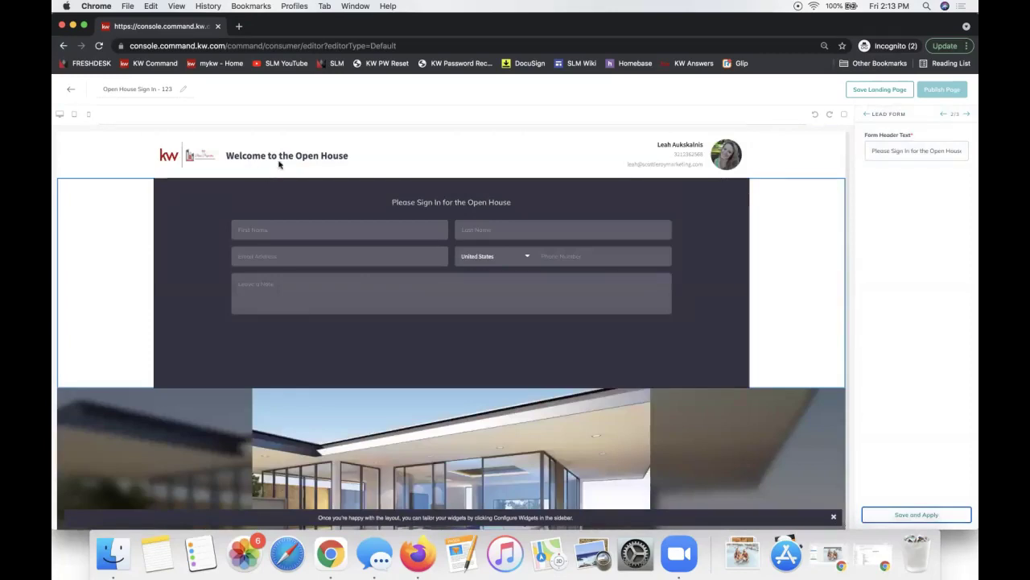
pyautogui.click(952, 151)
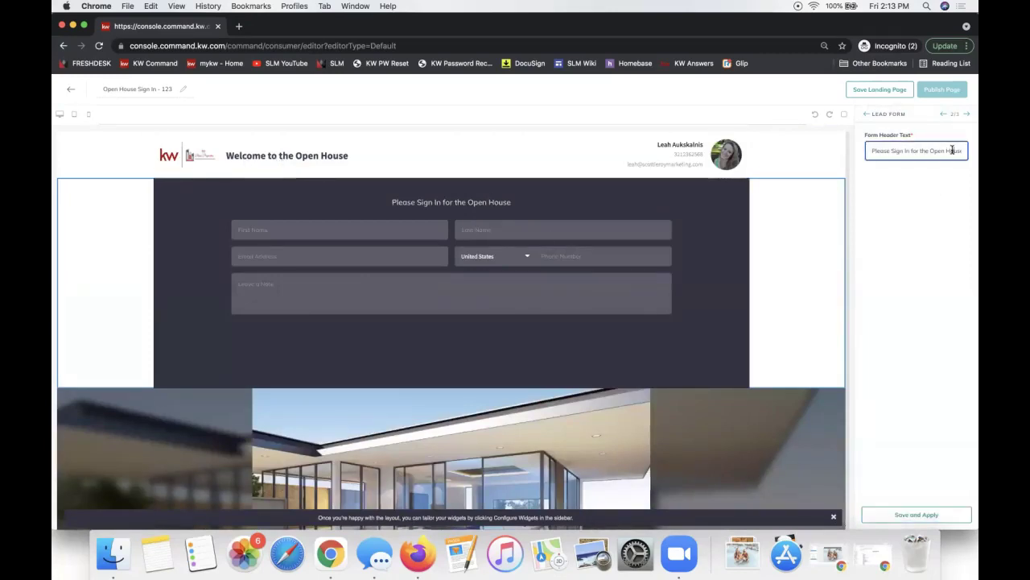
pyautogui.write('</br> 123 Main St')
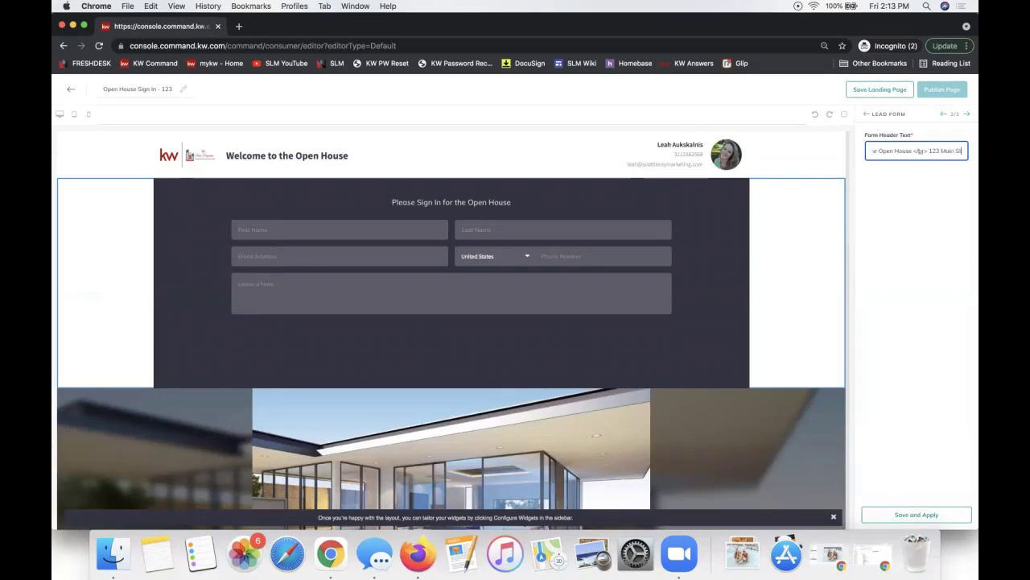
pyautogui.write('e')
pyautogui.click(926, 151)
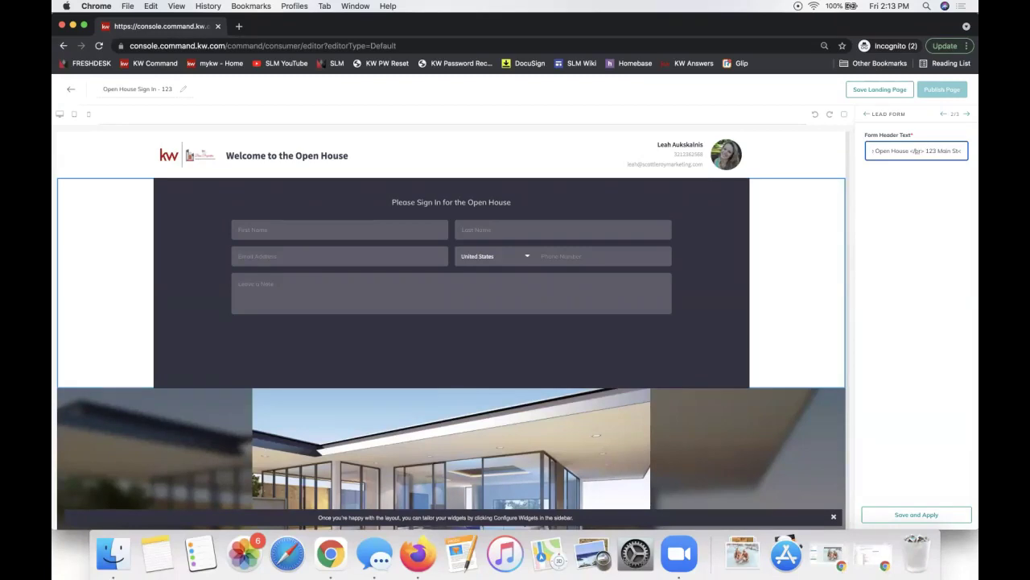
pyautogui.click(917, 152)
pyautogui.press('BackSpace')
pyautogui.write('</br>')
pyautogui.click(916, 514)
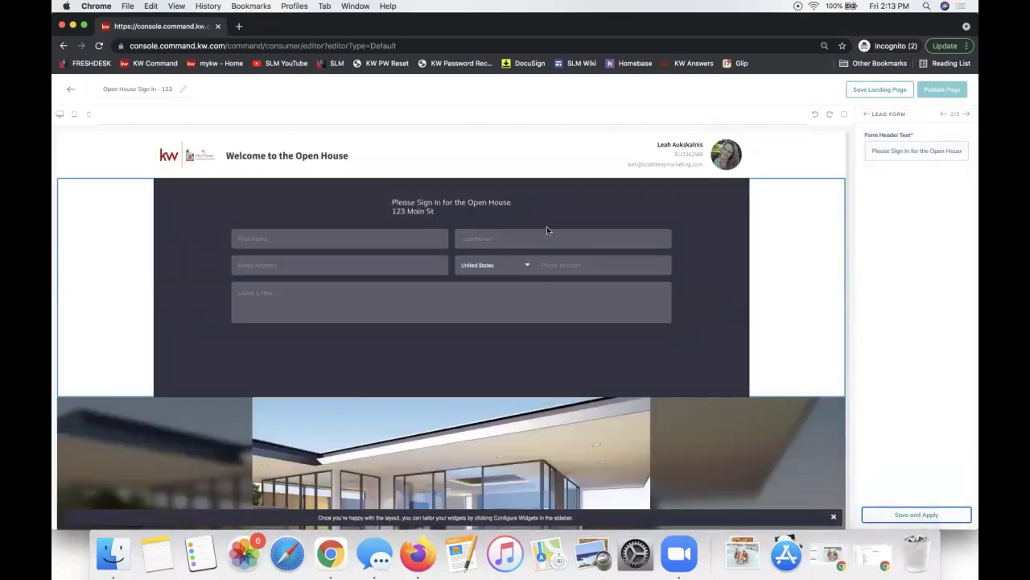
# Fix the heading's line-break tag, apply the final heading, and advance to the Listing step.
pyautogui.click(932, 153)
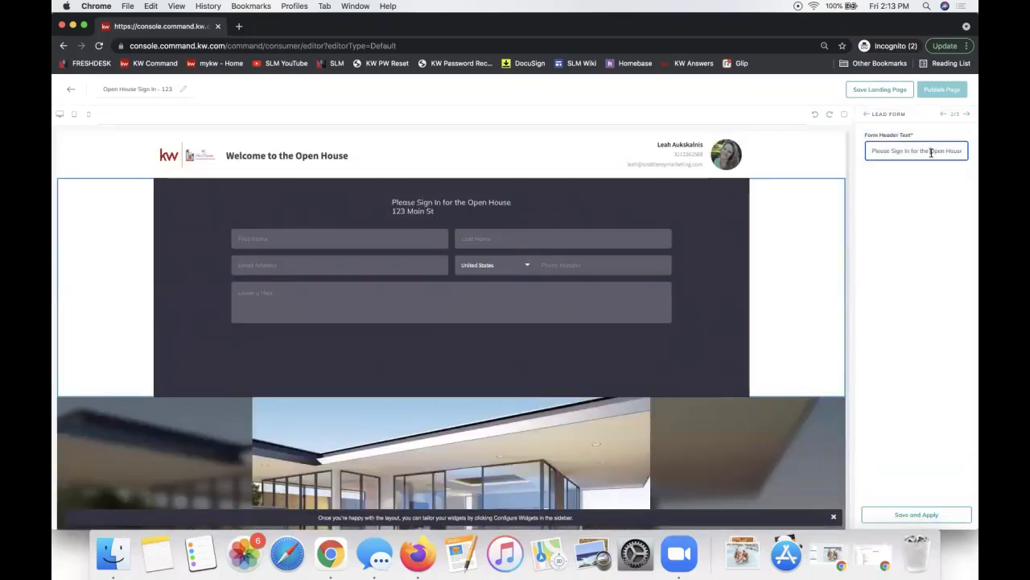
pyautogui.hscroll(2, 931, 153)
pyautogui.moveTo(915, 152); pyautogui.dragTo(901, 151)
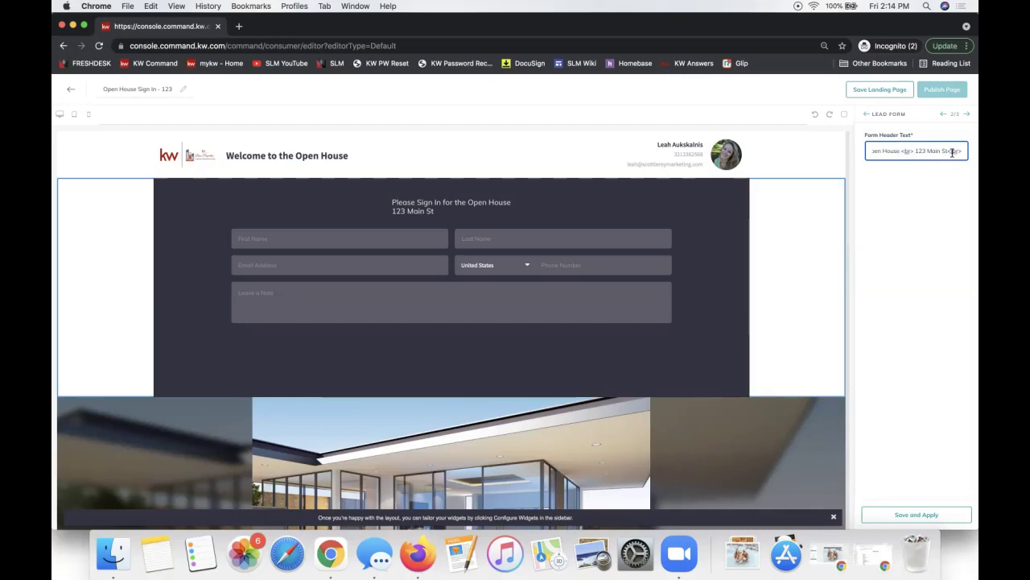
pyautogui.moveTo(959, 153); pyautogui.dragTo(839, 147)
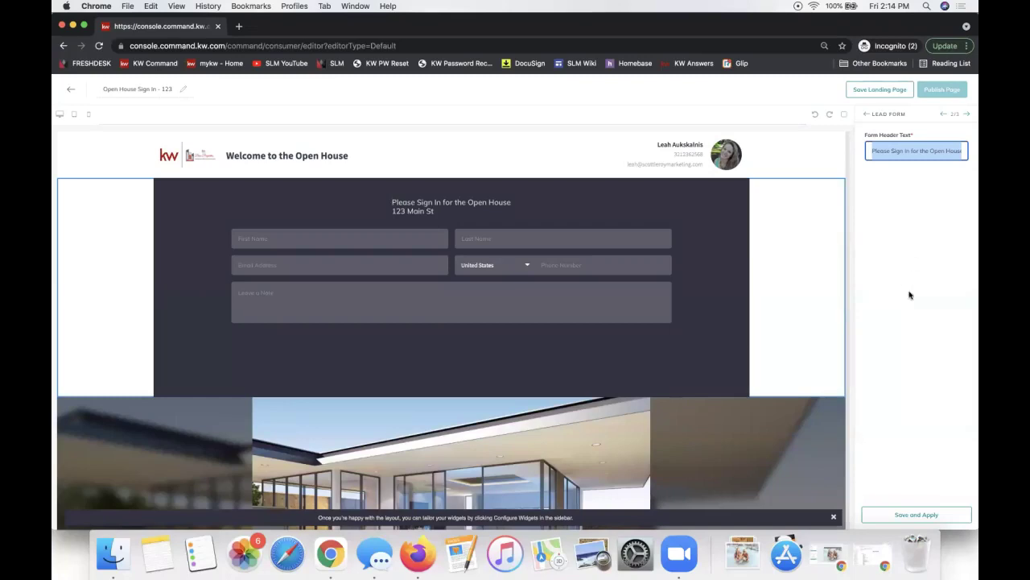
pyautogui.click(898, 516)
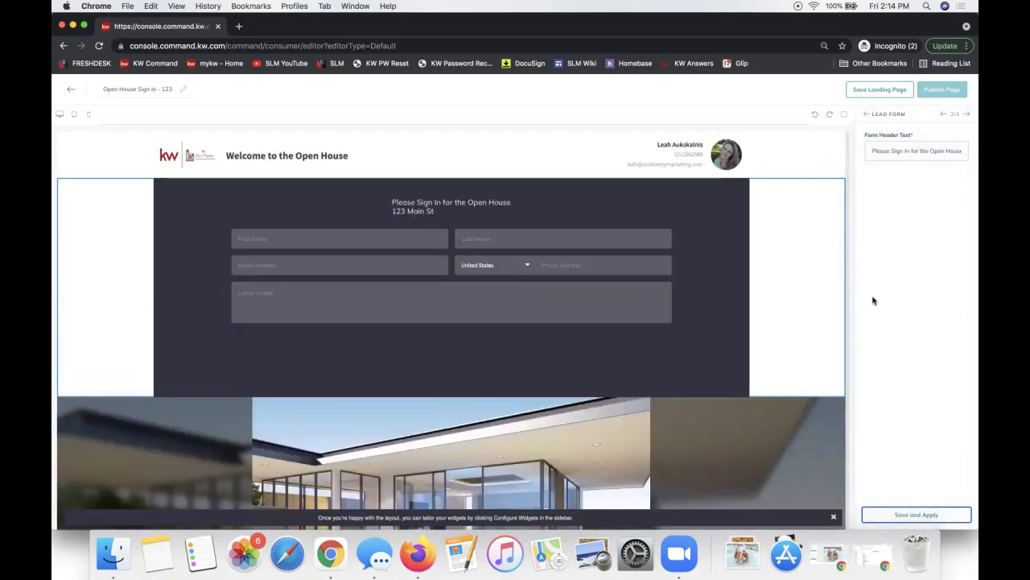
pyautogui.click(966, 114)
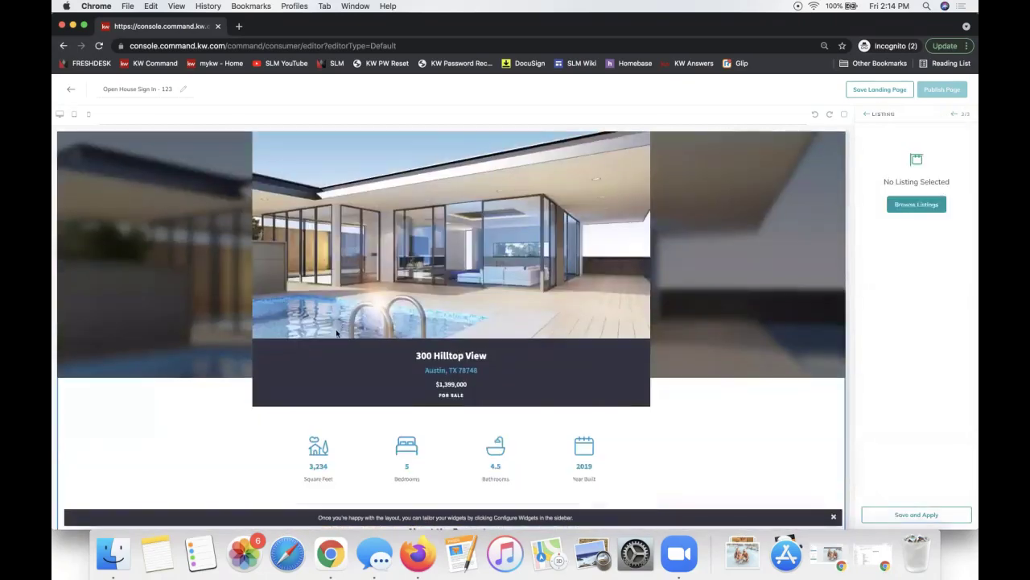
pyautogui.click(918, 204)
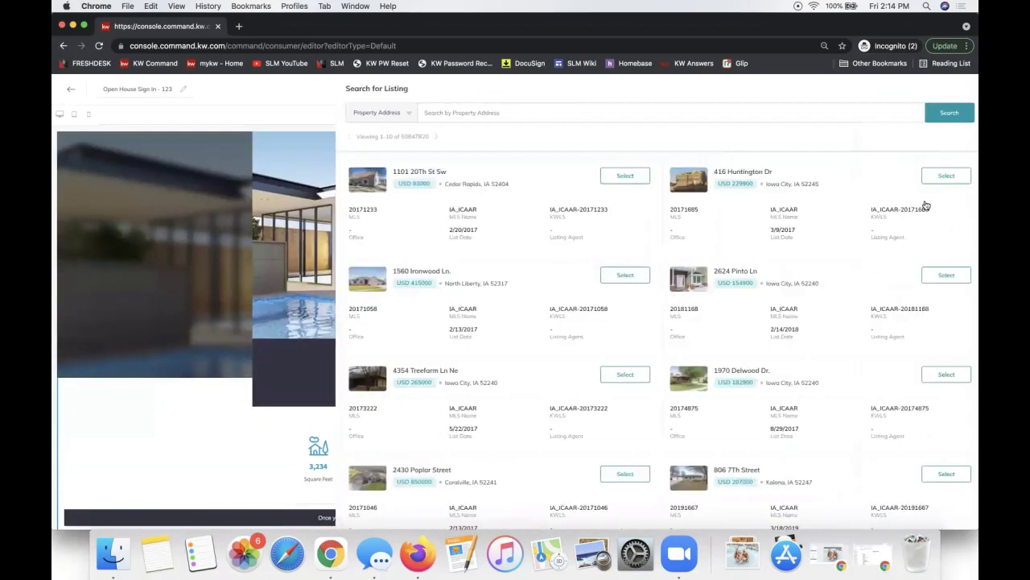
pyautogui.click(454, 109)
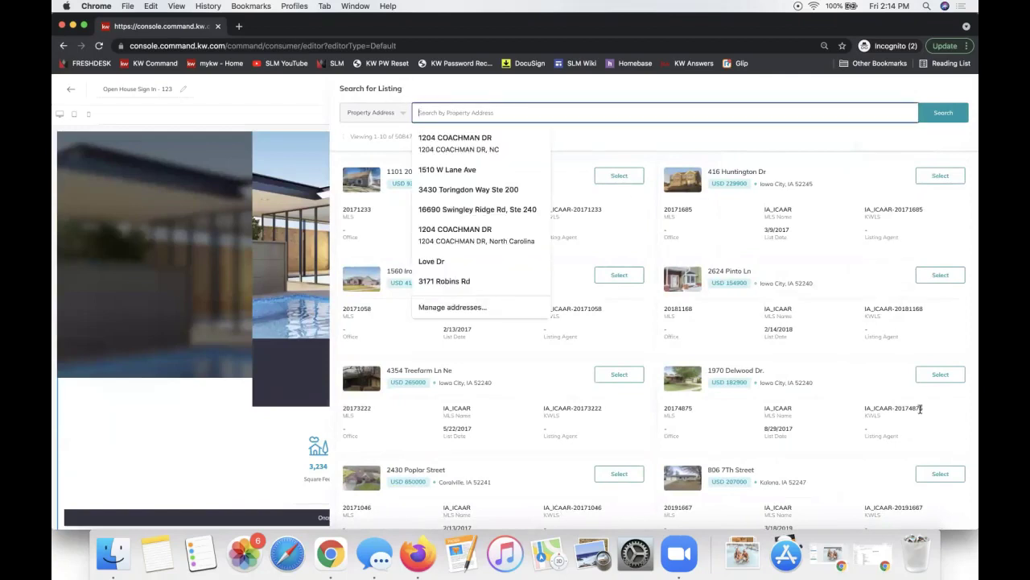
pyautogui.click(940, 376)
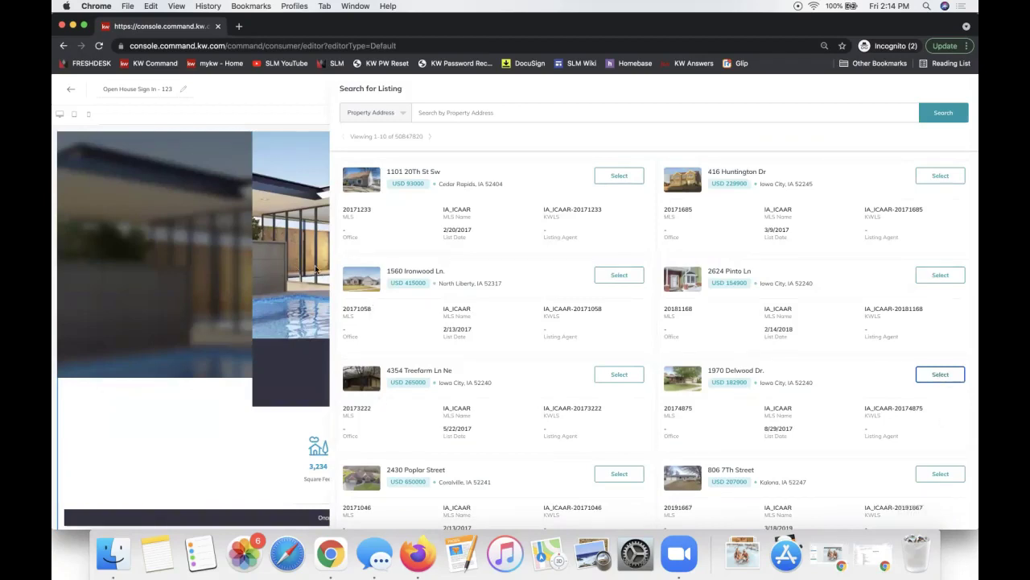
pyautogui.click(617, 275)
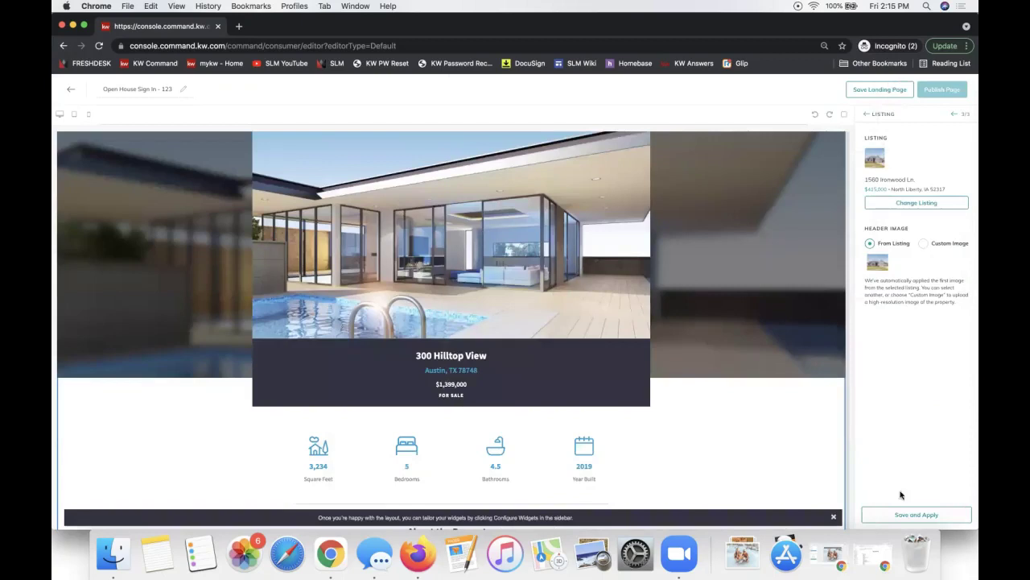
pyautogui.click(916, 514)
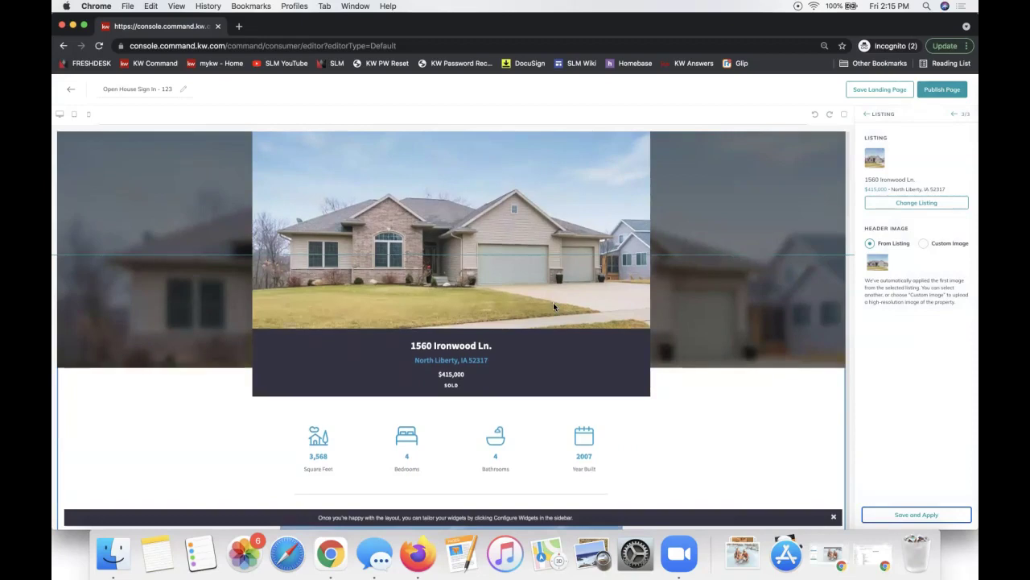
# Review the $415,000 Ironwood listing on the page and save and apply it.
pyautogui.scroll(-5, 553, 304)
pyautogui.scroll(-5, 553, 306)
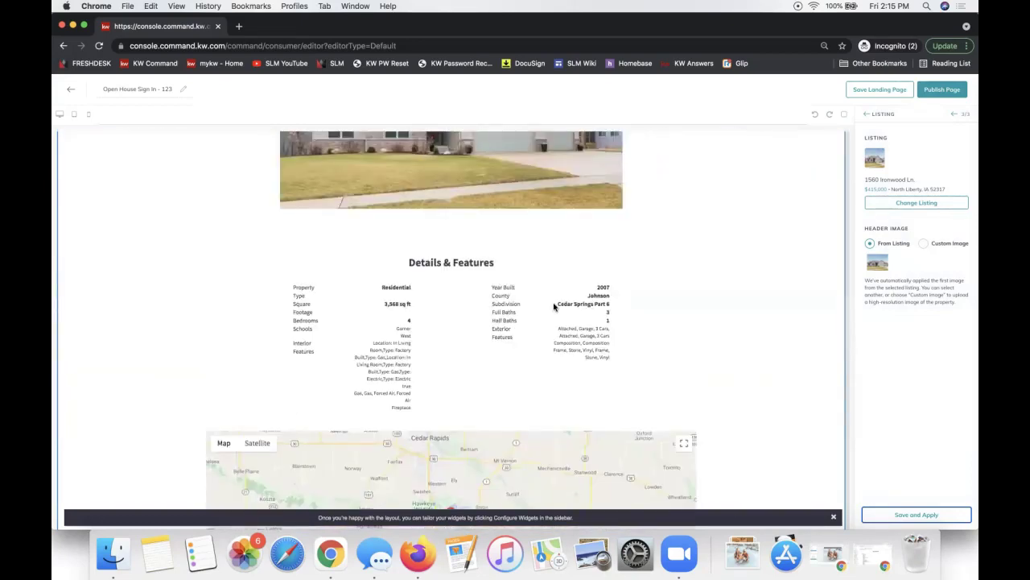
pyautogui.scroll(-2, 689, 304)
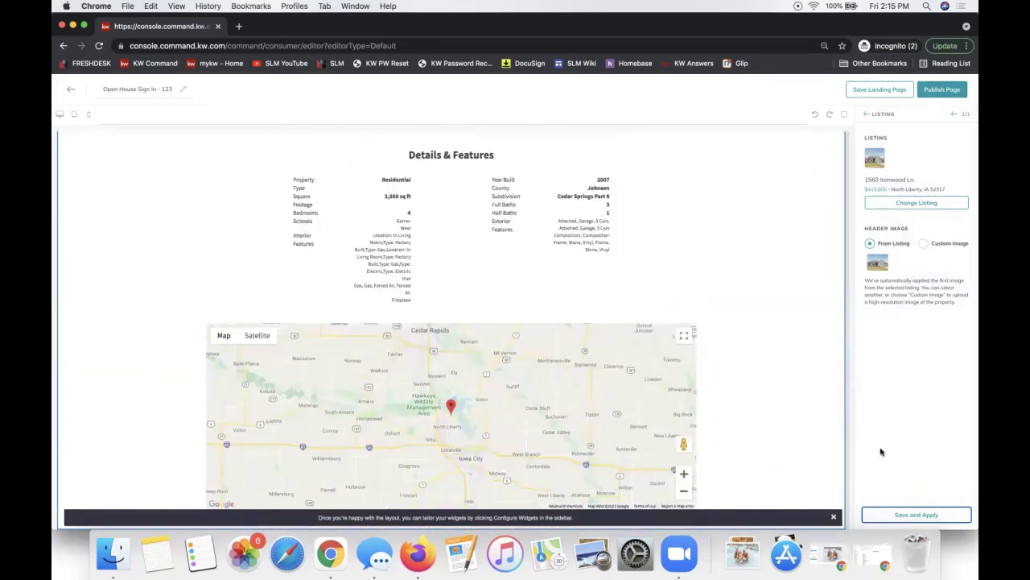
pyautogui.scroll(8, 815, 448)
pyautogui.scroll(2, 815, 451)
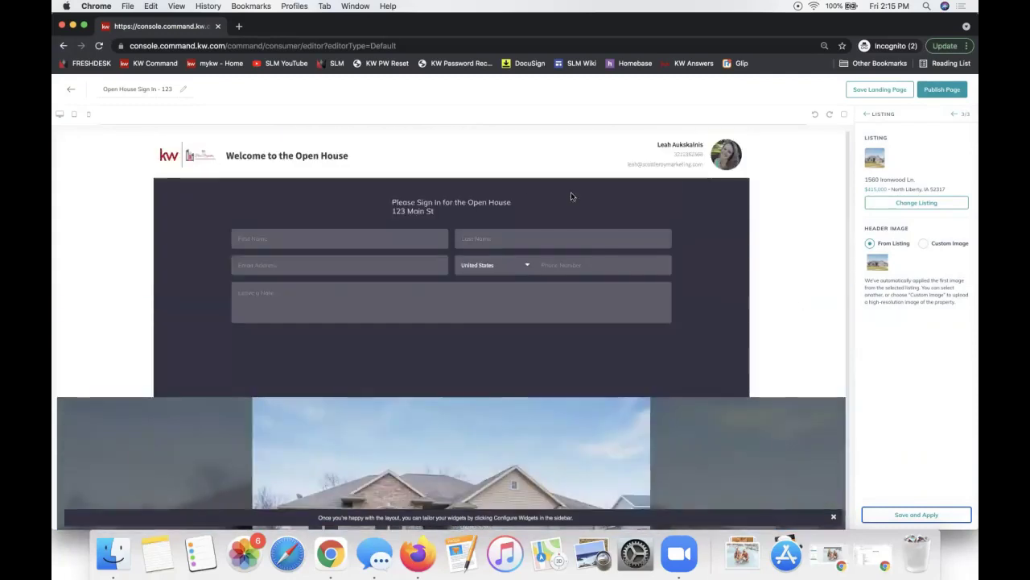
pyautogui.click(917, 515)
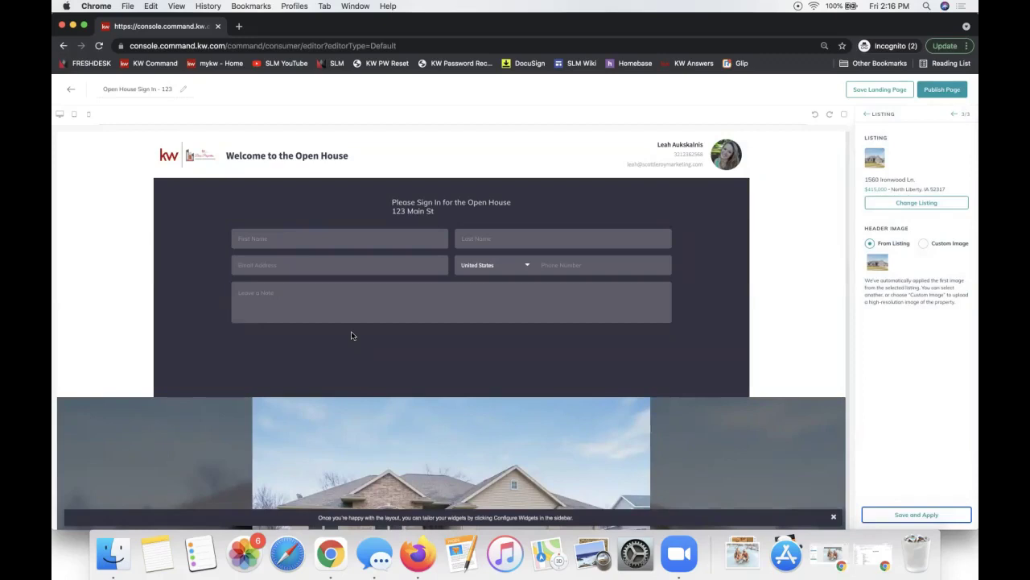
# Publish the updated page, confirm the update, and return to the Landing Pages list.
pyautogui.click(938, 92)
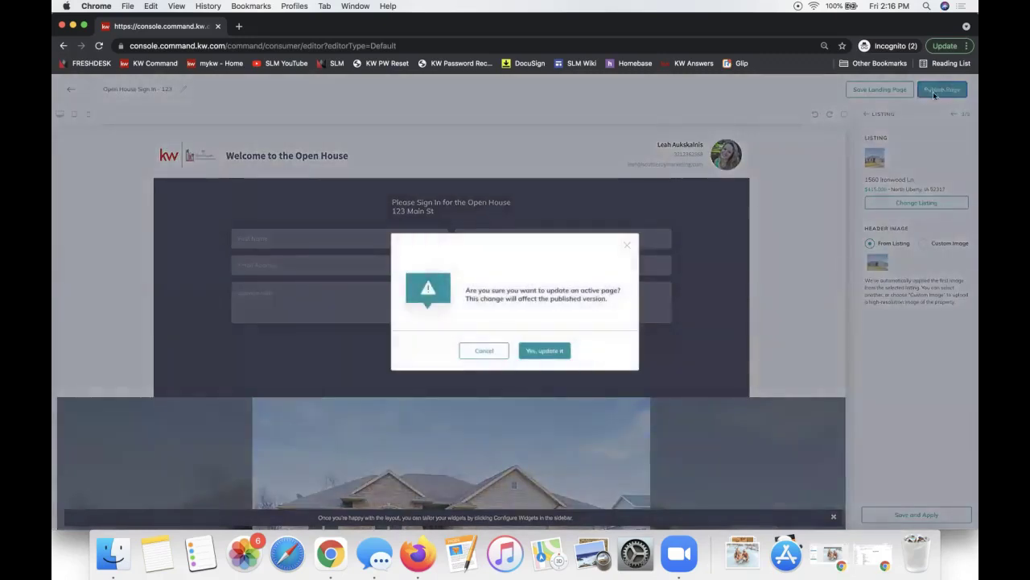
pyautogui.click(547, 351)
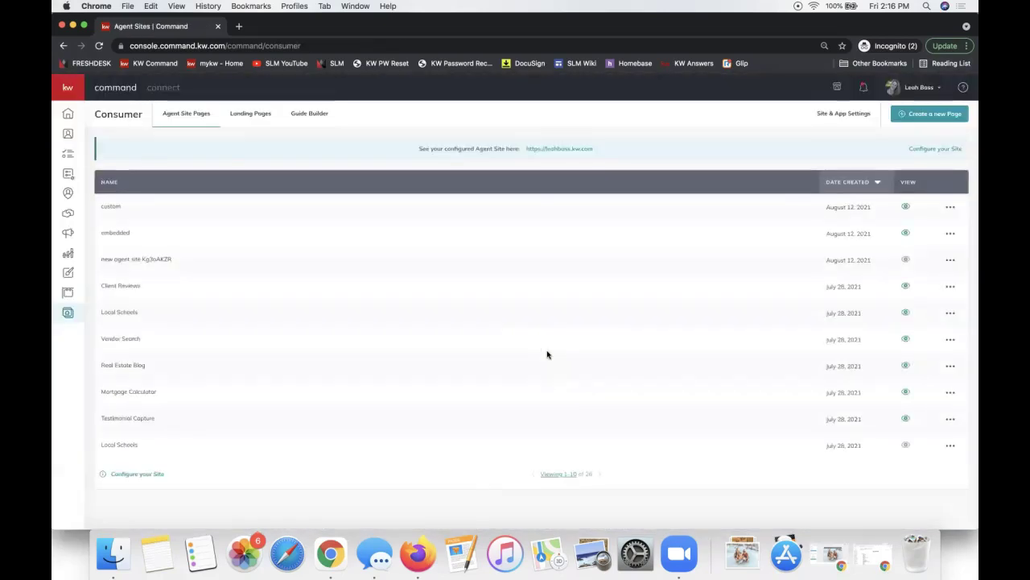
pyautogui.click(250, 114)
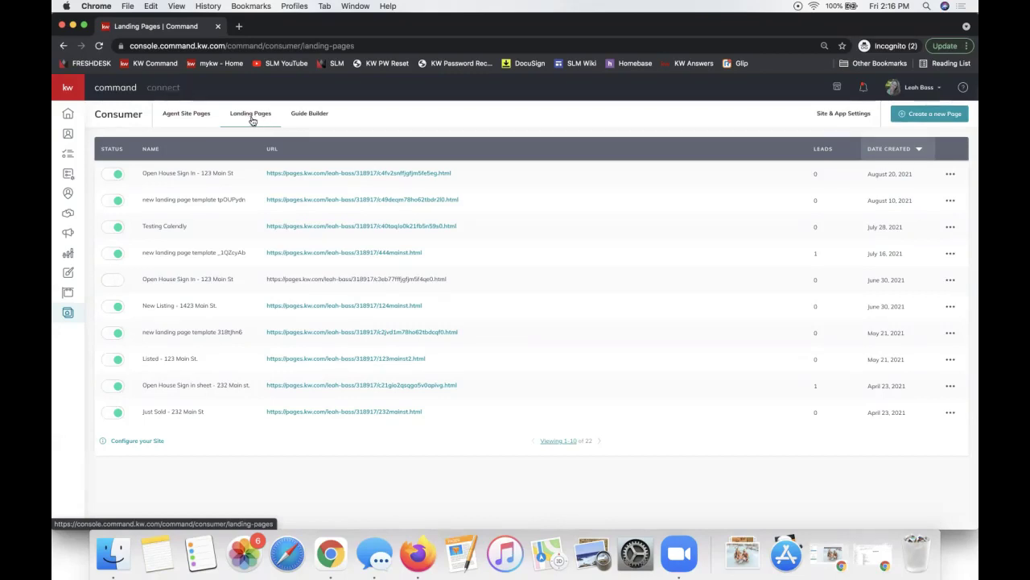
# Open the live 'Open House Sign In - 123 Main St' page from its URL and scroll through it.
pyautogui.click(68, 314)
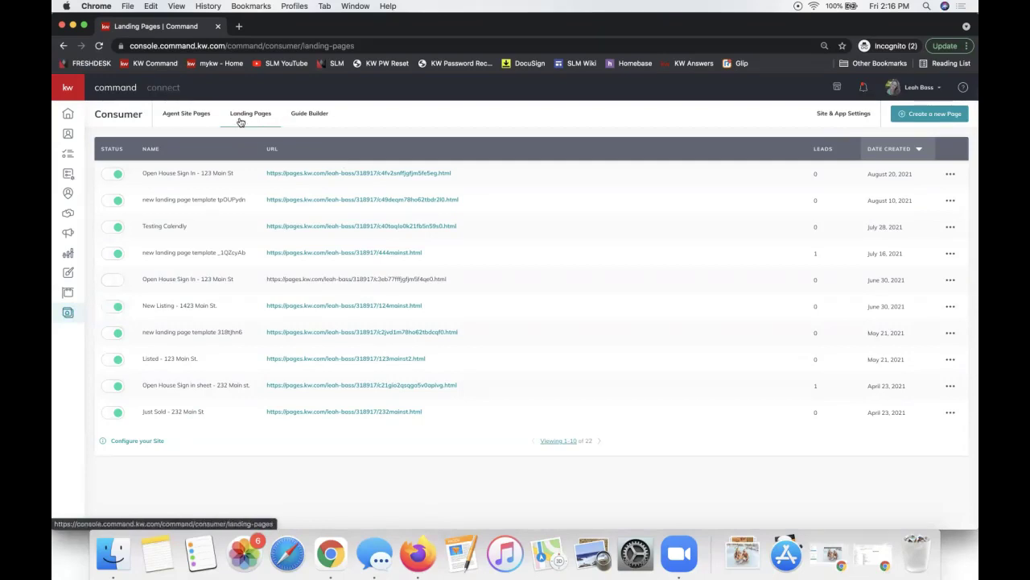
pyautogui.click(309, 173)
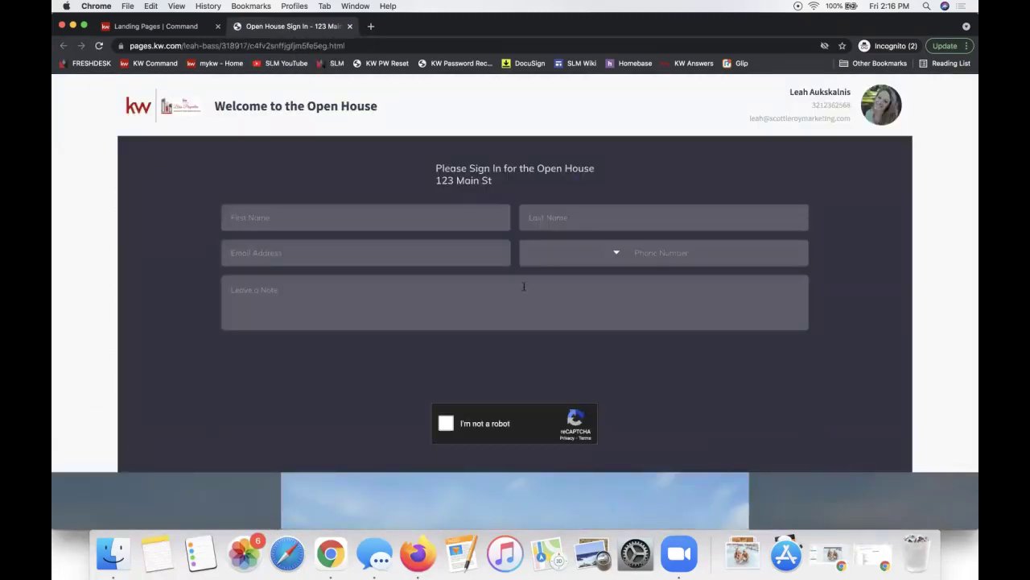
pyautogui.scroll(-5, 591, 307)
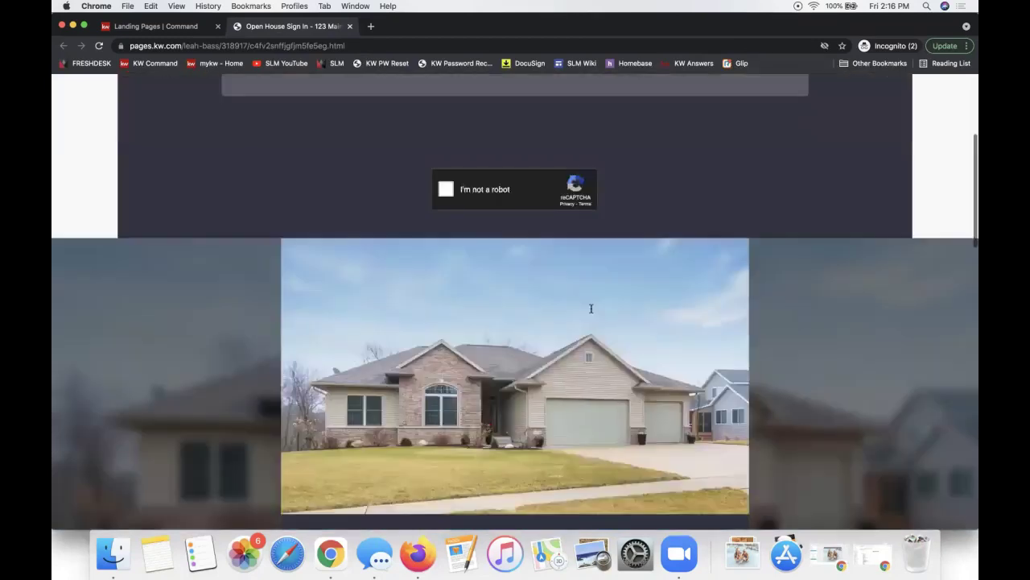
pyautogui.scroll(5, 591, 307)
pyautogui.scroll(-1, 388, 227)
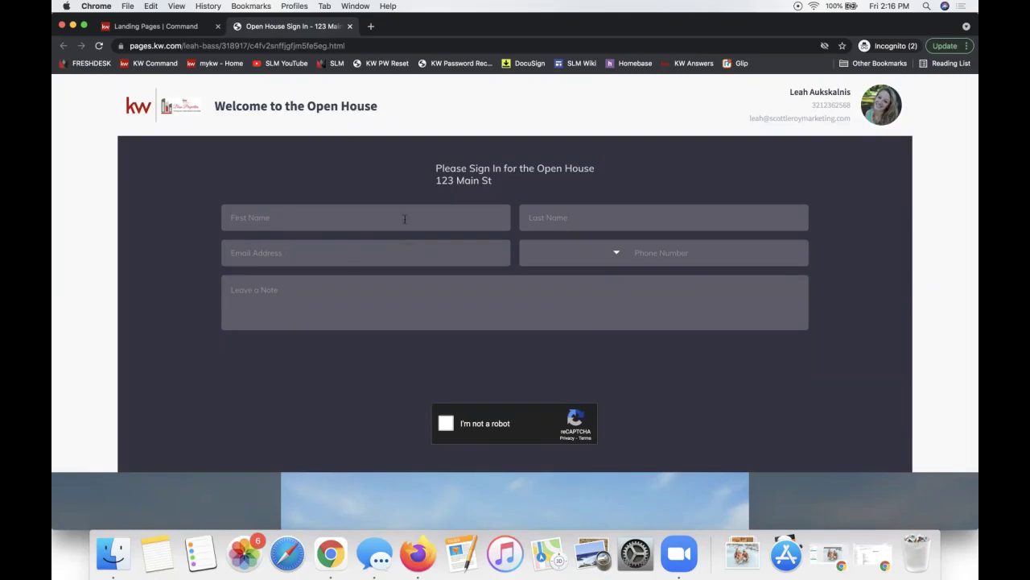
# Return to the Landing Pages list and check the first row's actions menu without changing anything.
pyautogui.click(184, 27)
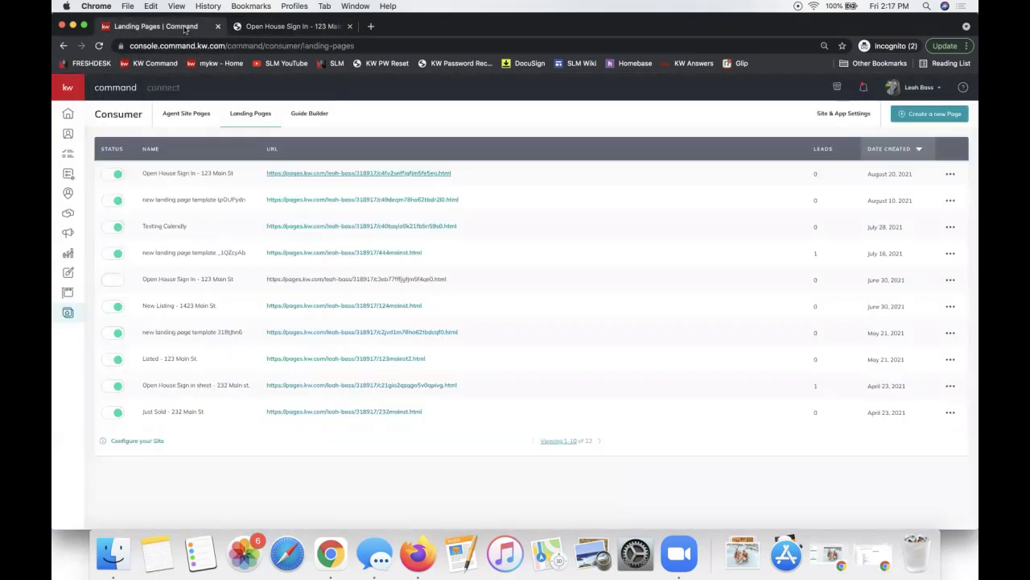
pyautogui.tripleClick(168, 173)
pyautogui.click(158, 172)
pyautogui.click(950, 174)
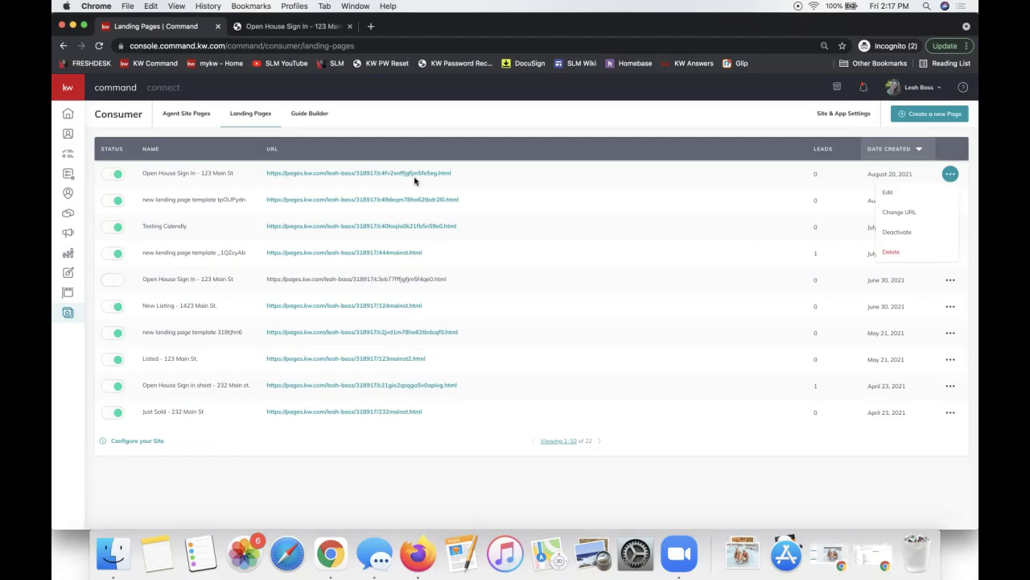
pyautogui.click(817, 175)
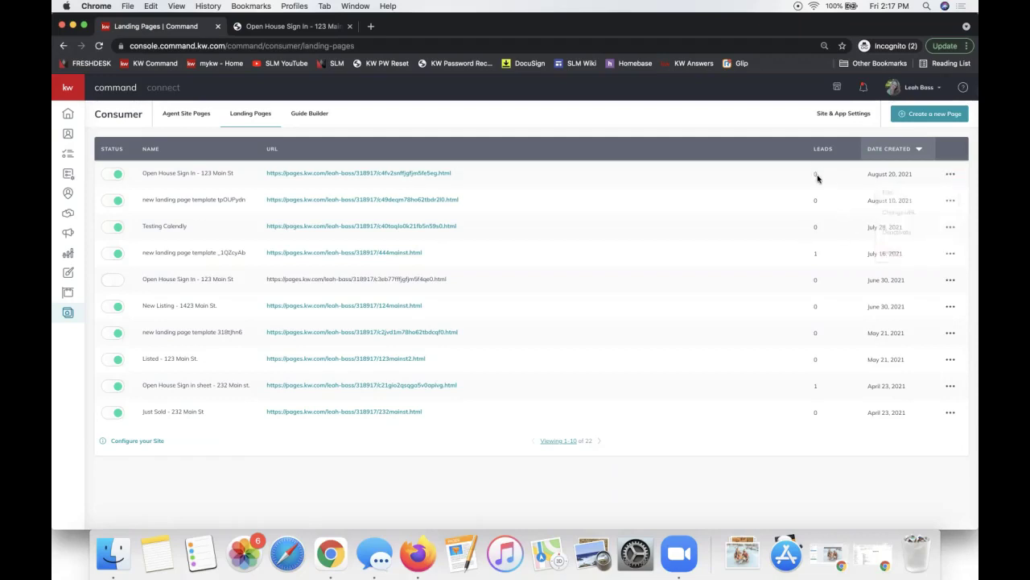